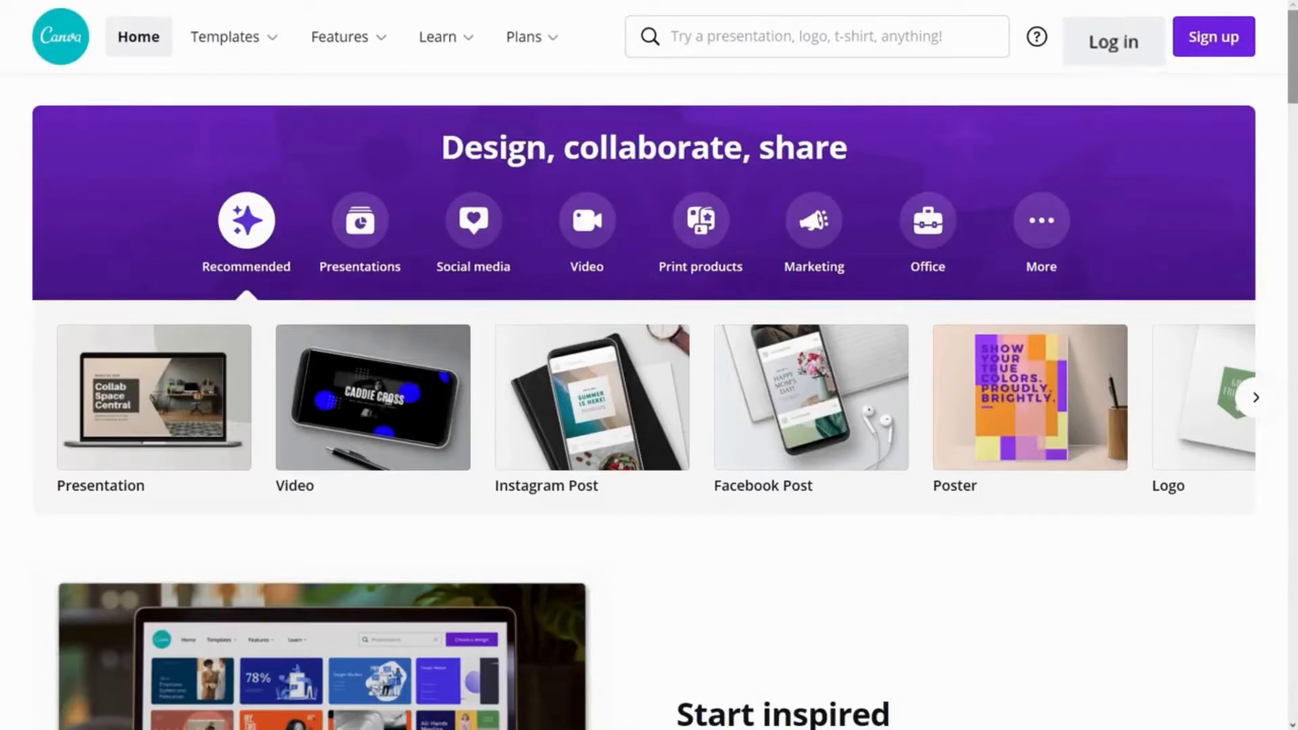
Step: Log in to the account with the account e-mail address and password
{"action": "left_click", "coordinate": [1113, 37]}
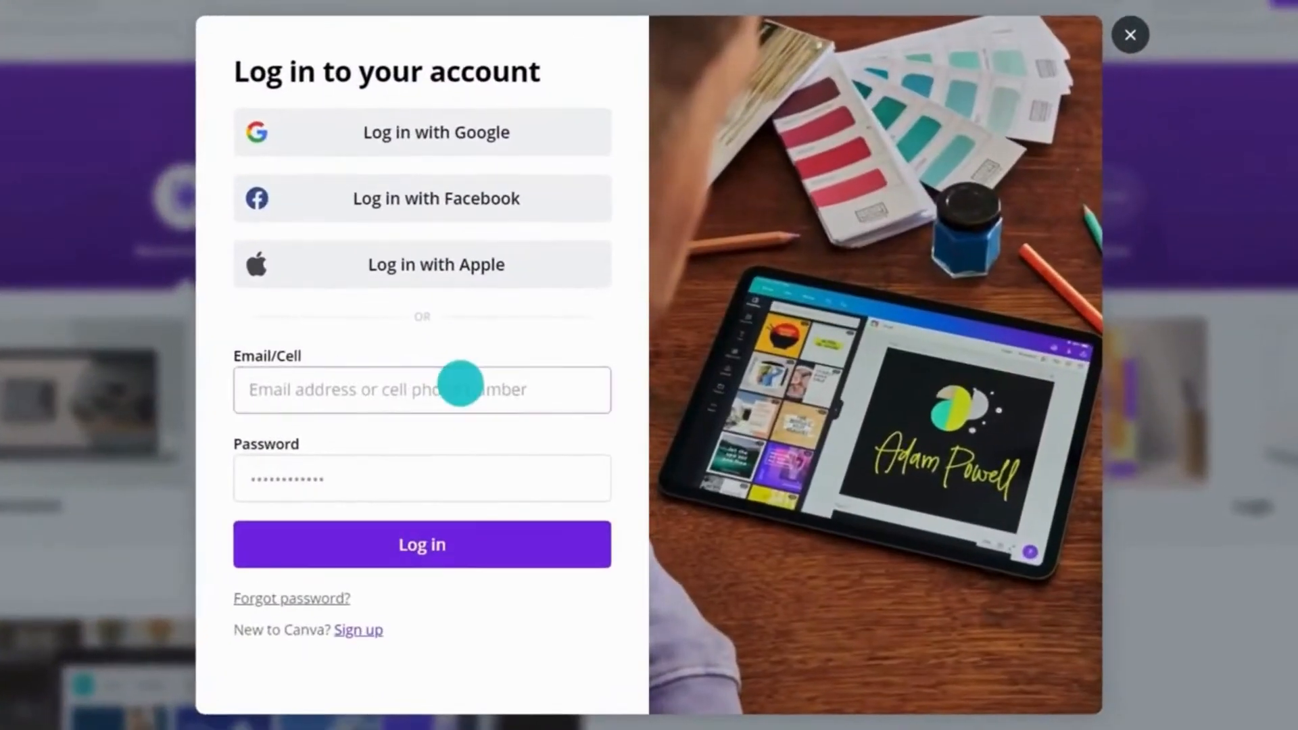
{"action": "left_click", "coordinate": [460, 383]}
{"action": "left_click", "coordinate": [455, 479]}
{"action": "type", "text": "********"}
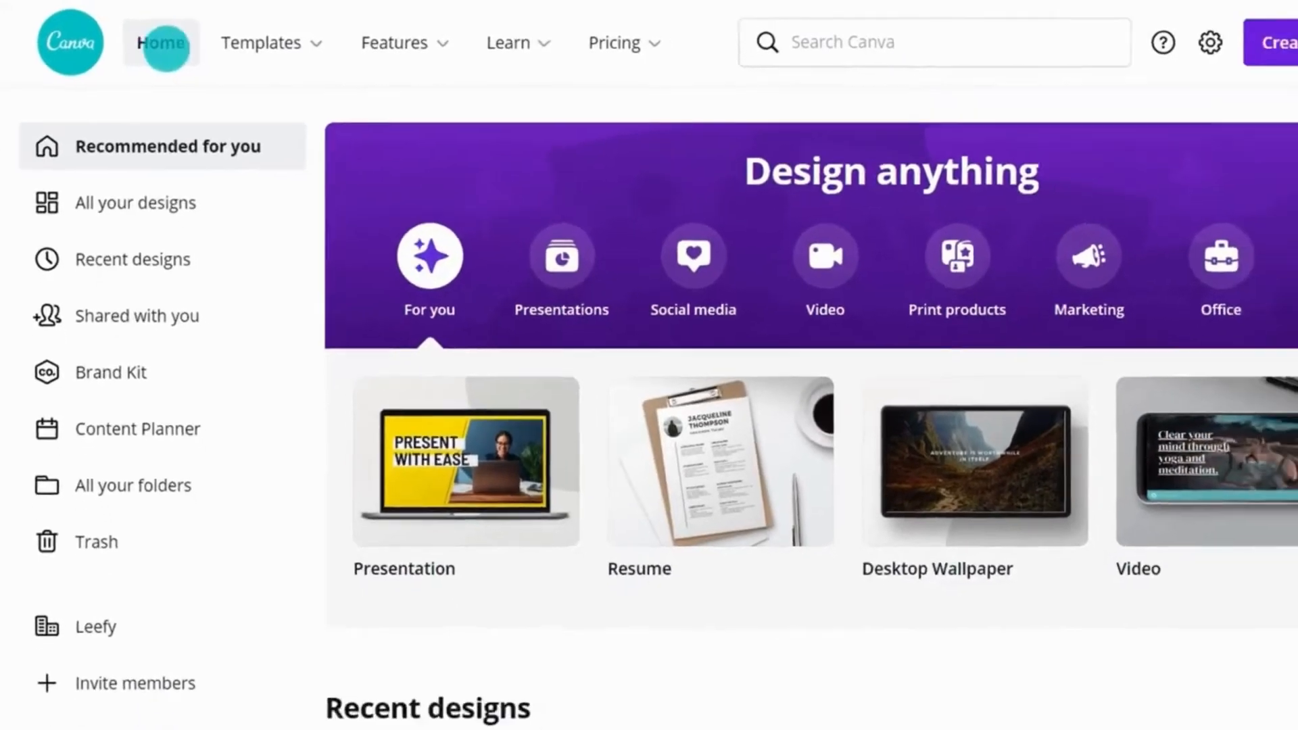
Step: Explore the home page's navigation menus and sidebar sections, from All your designs to All your folders, including the invite-members dialog
{"action": "mouse_move", "coordinate": [308, 43]}
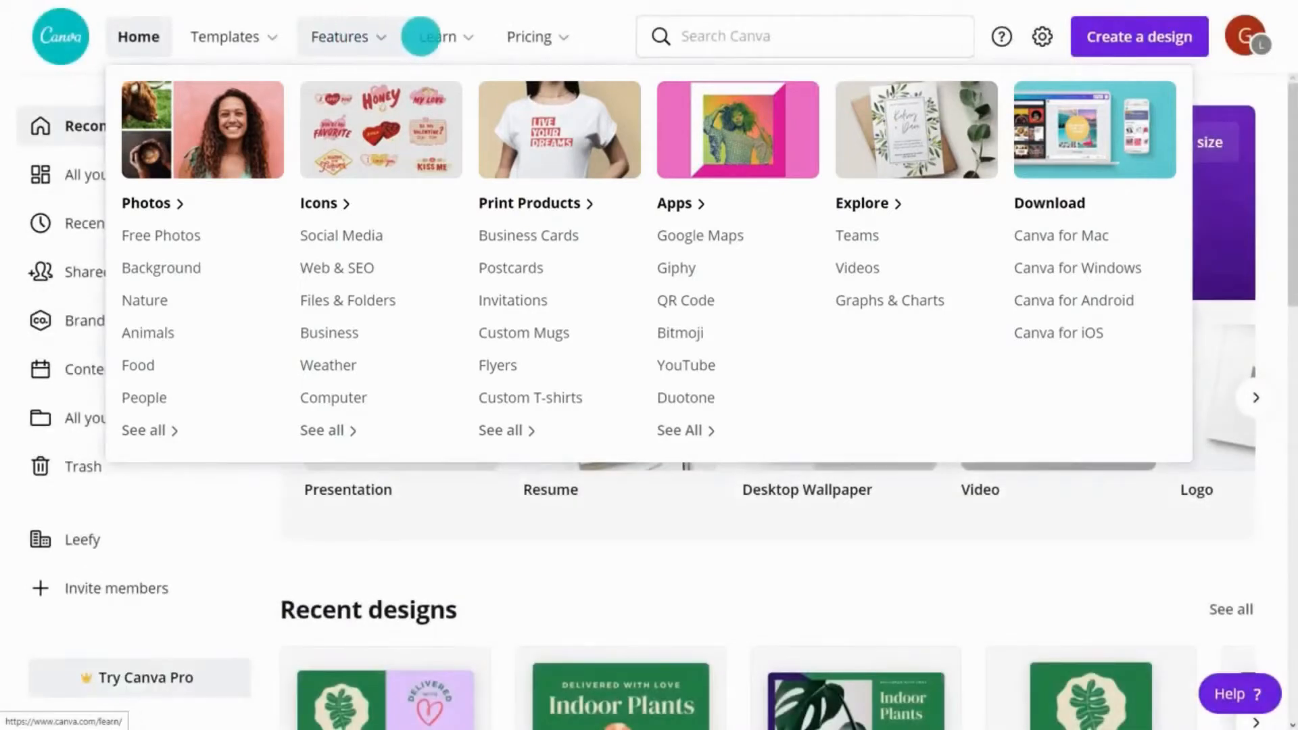
{"action": "mouse_move", "coordinate": [436, 36]}
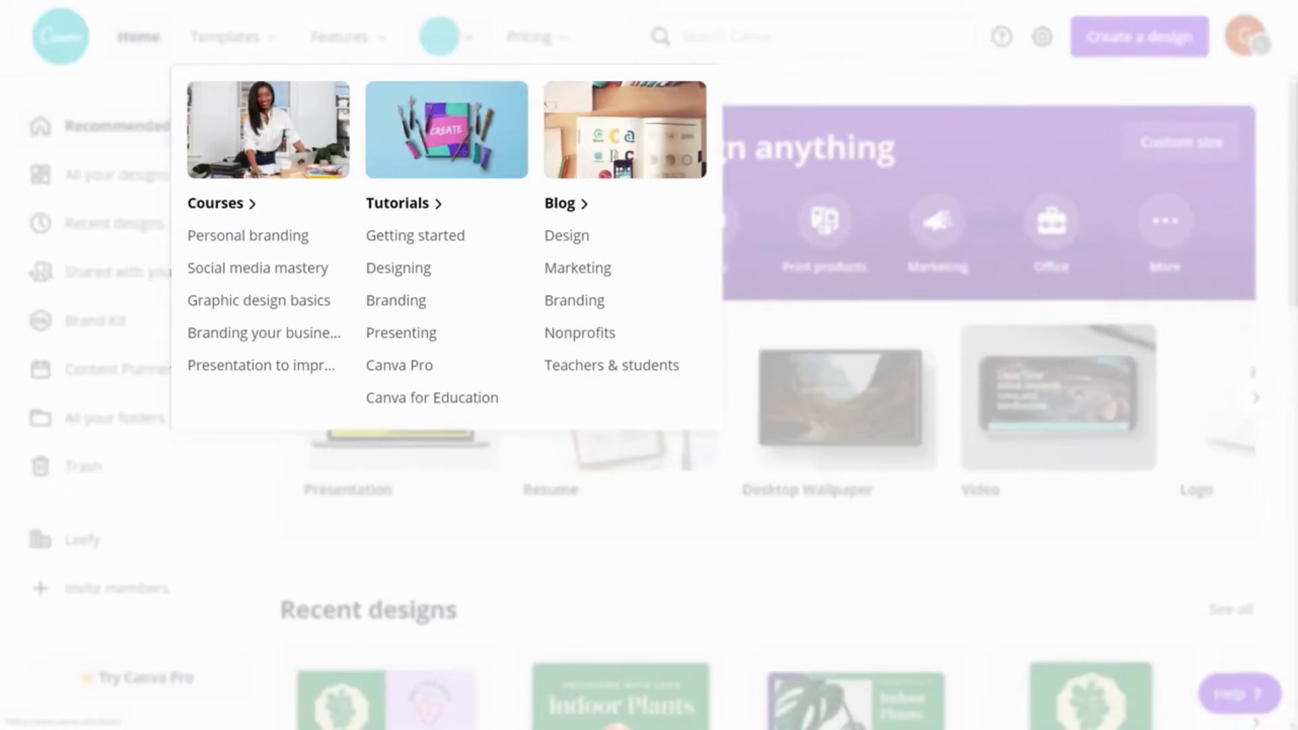
{"action": "mouse_move", "coordinate": [537, 35]}
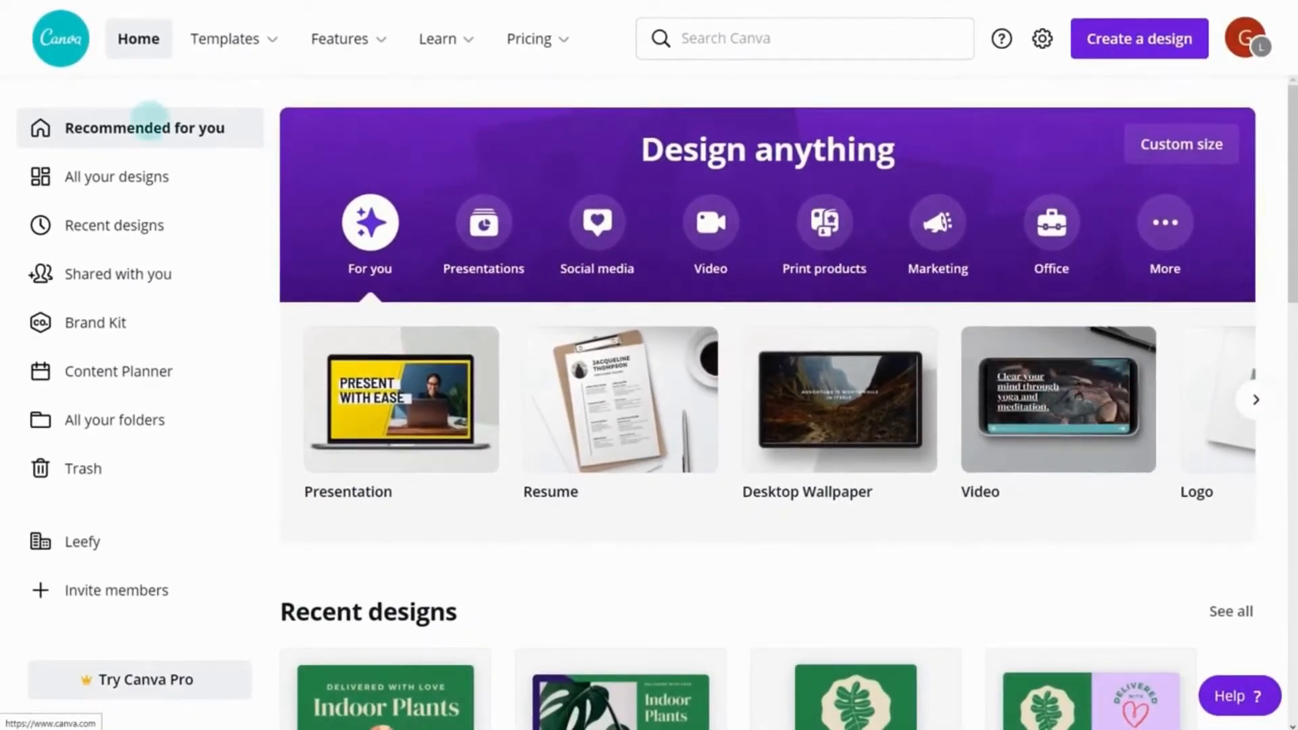
{"action": "left_click", "coordinate": [137, 176]}
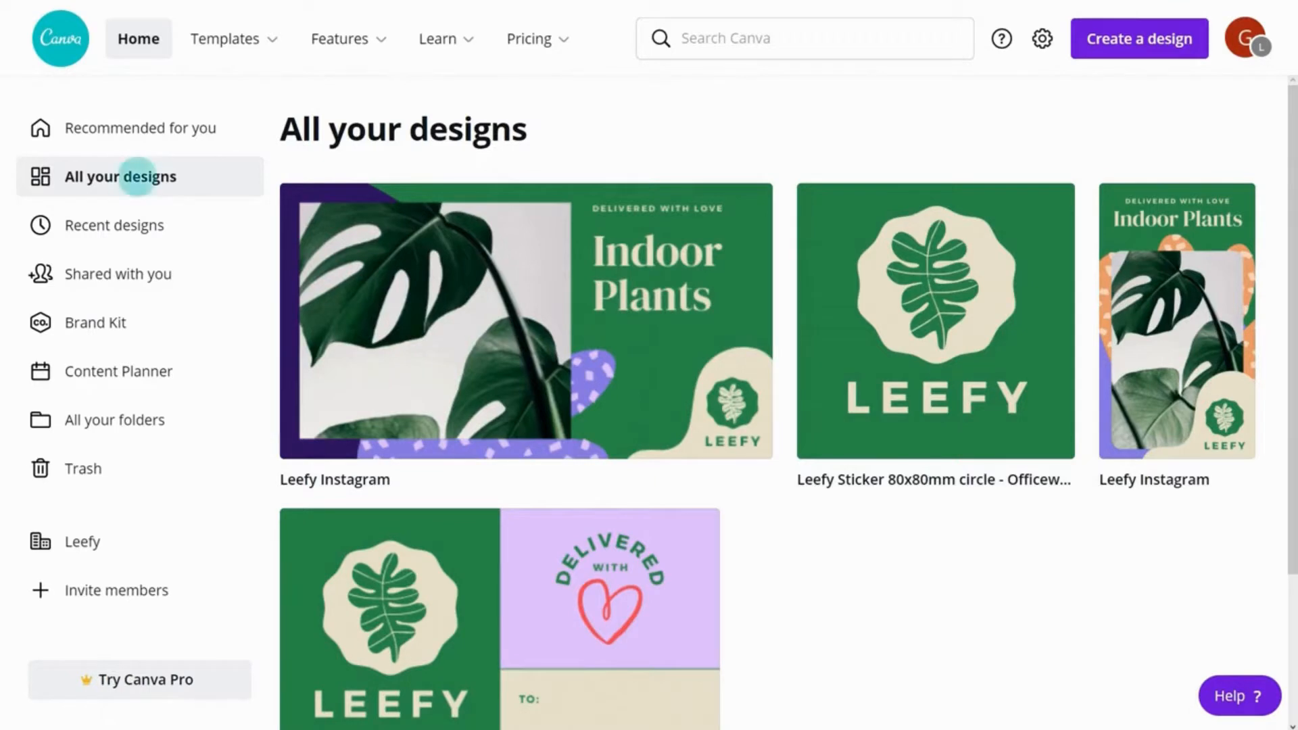
{"action": "left_click", "coordinate": [125, 272]}
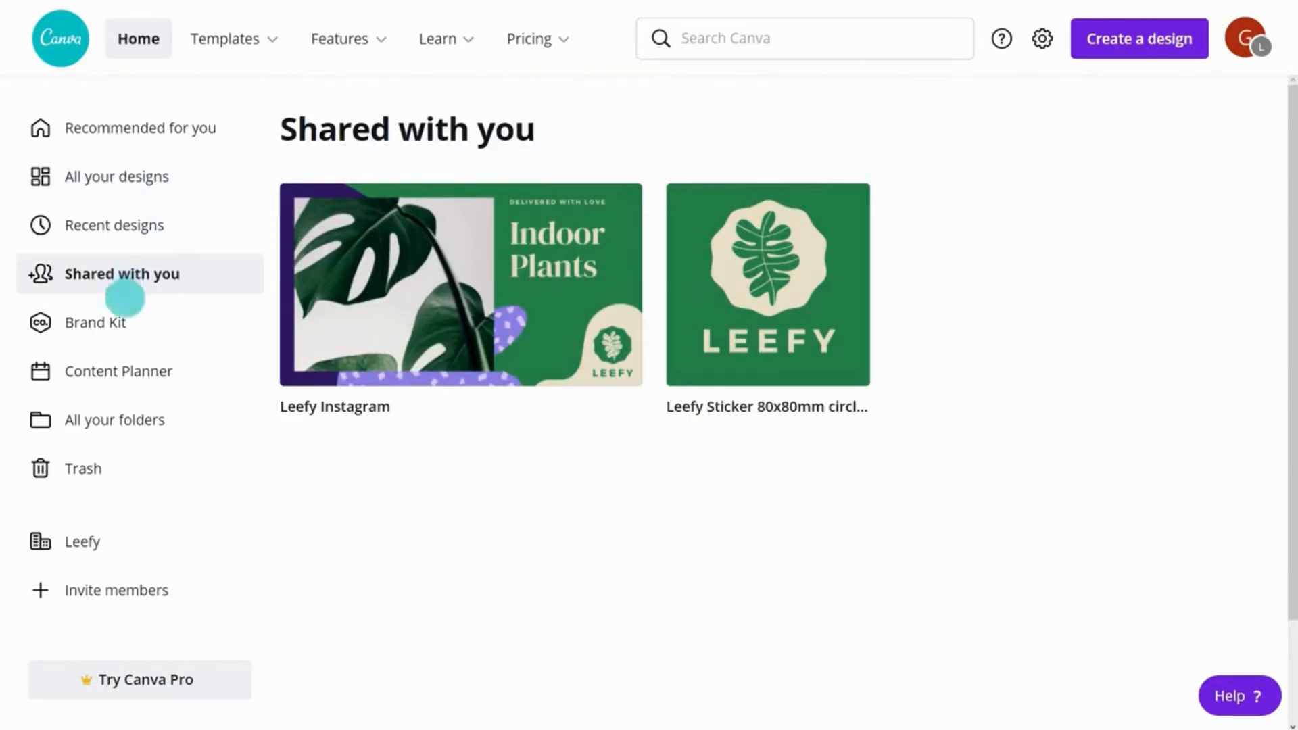
{"action": "left_click", "coordinate": [125, 320]}
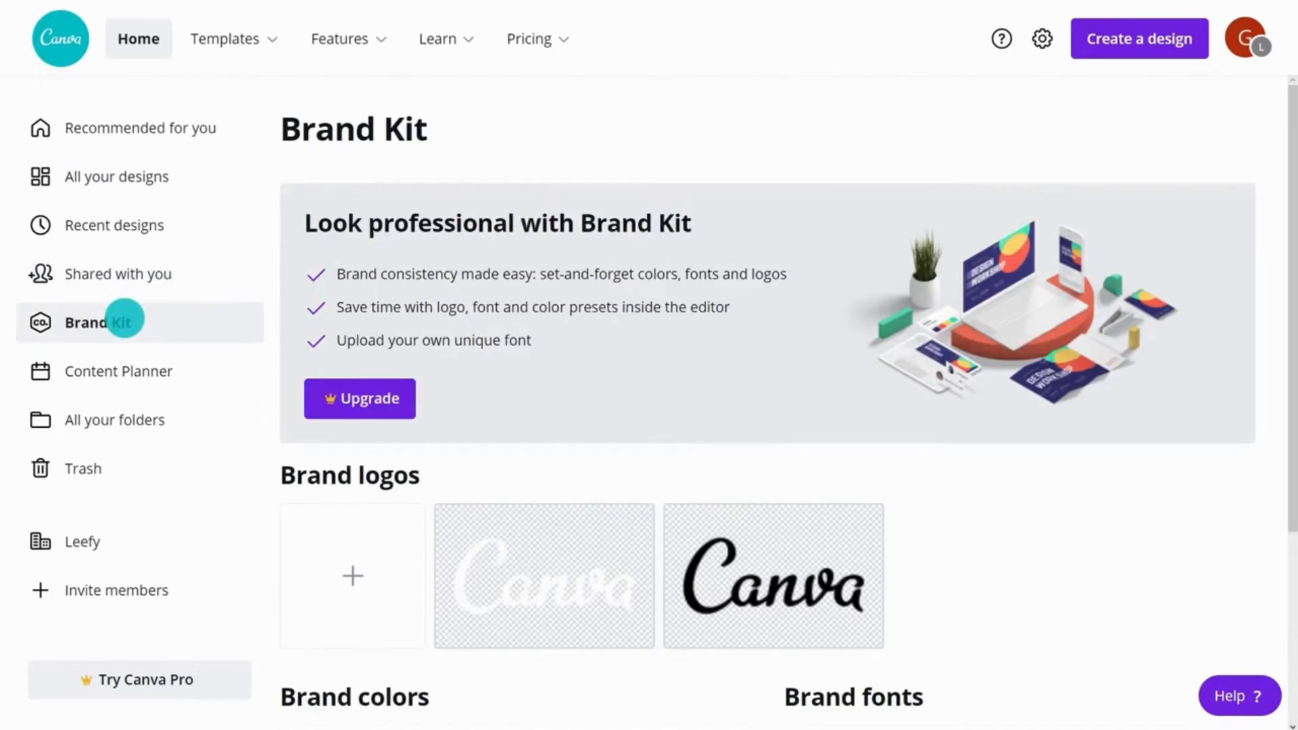
{"action": "left_click_drag", "start_coordinate": [1285, 200], "coordinate": [1290, 393]}
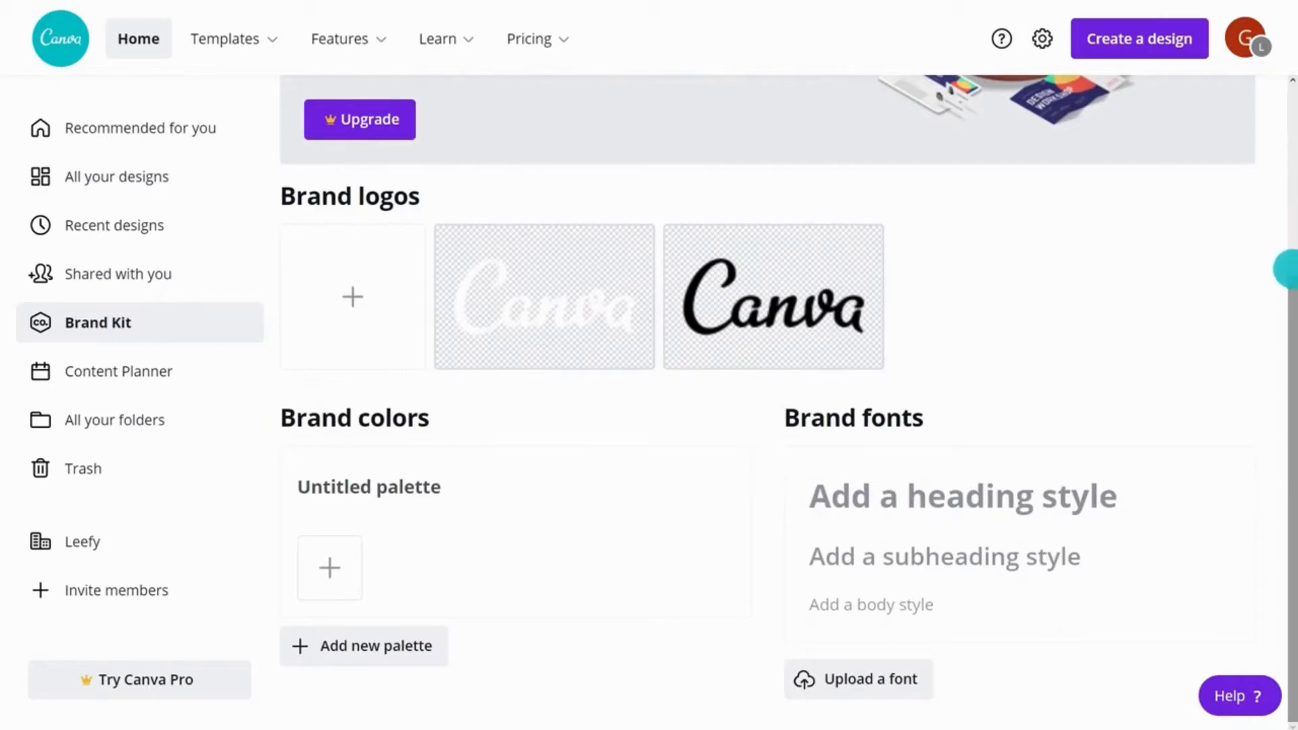
{"action": "left_click_drag", "start_coordinate": [1285, 408], "coordinate": [1288, 212]}
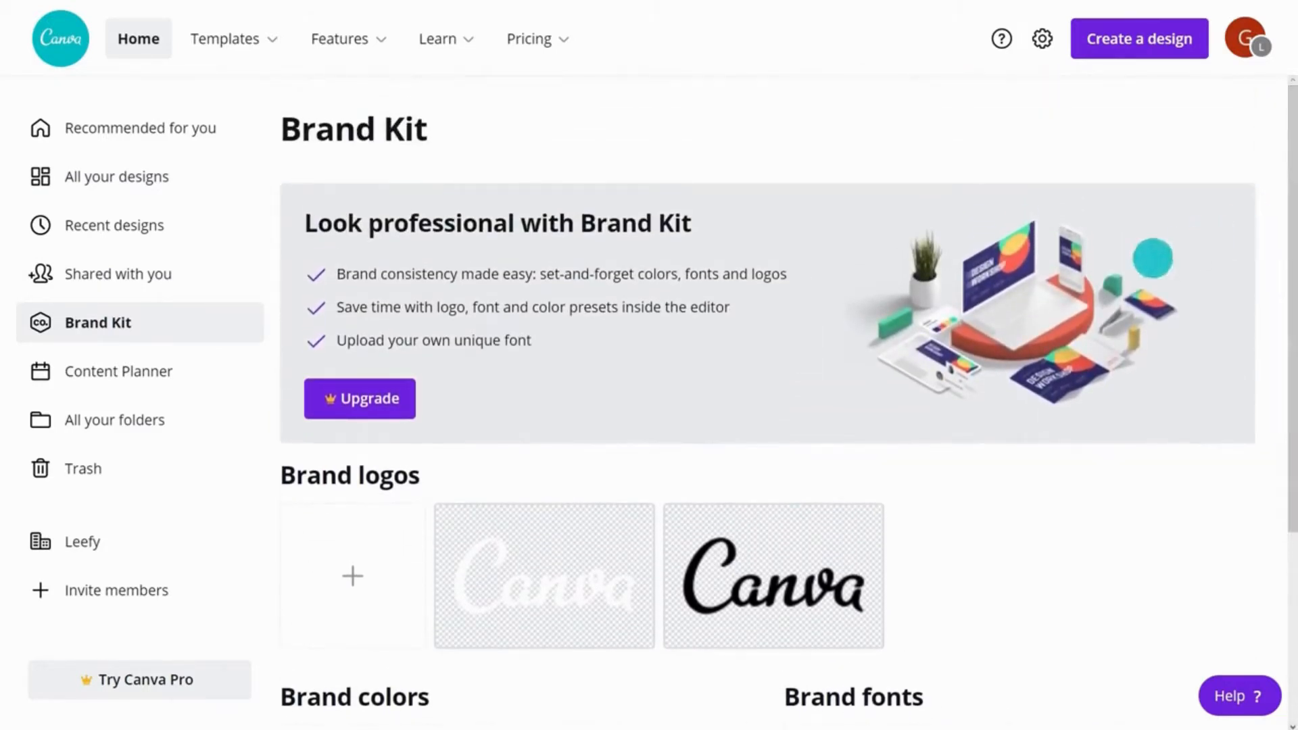
{"action": "left_click", "coordinate": [119, 592]}
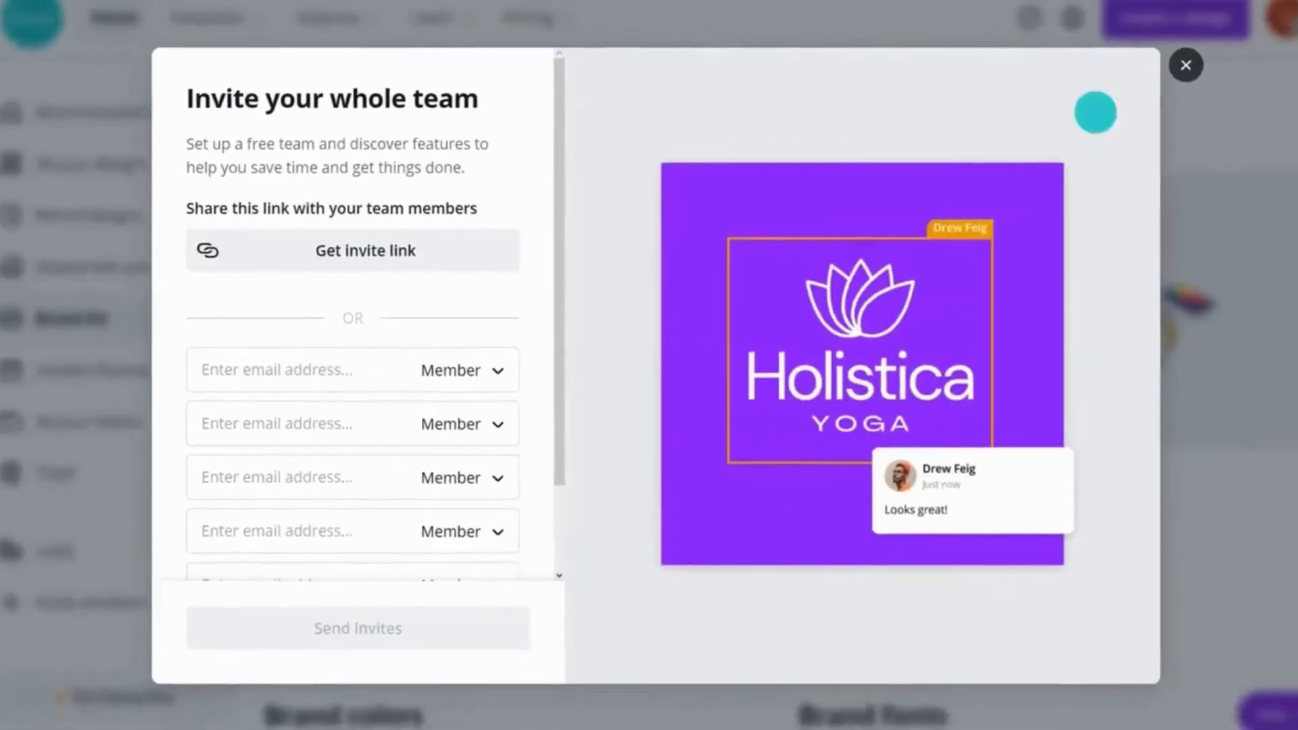
{"action": "left_click", "coordinate": [1186, 65]}
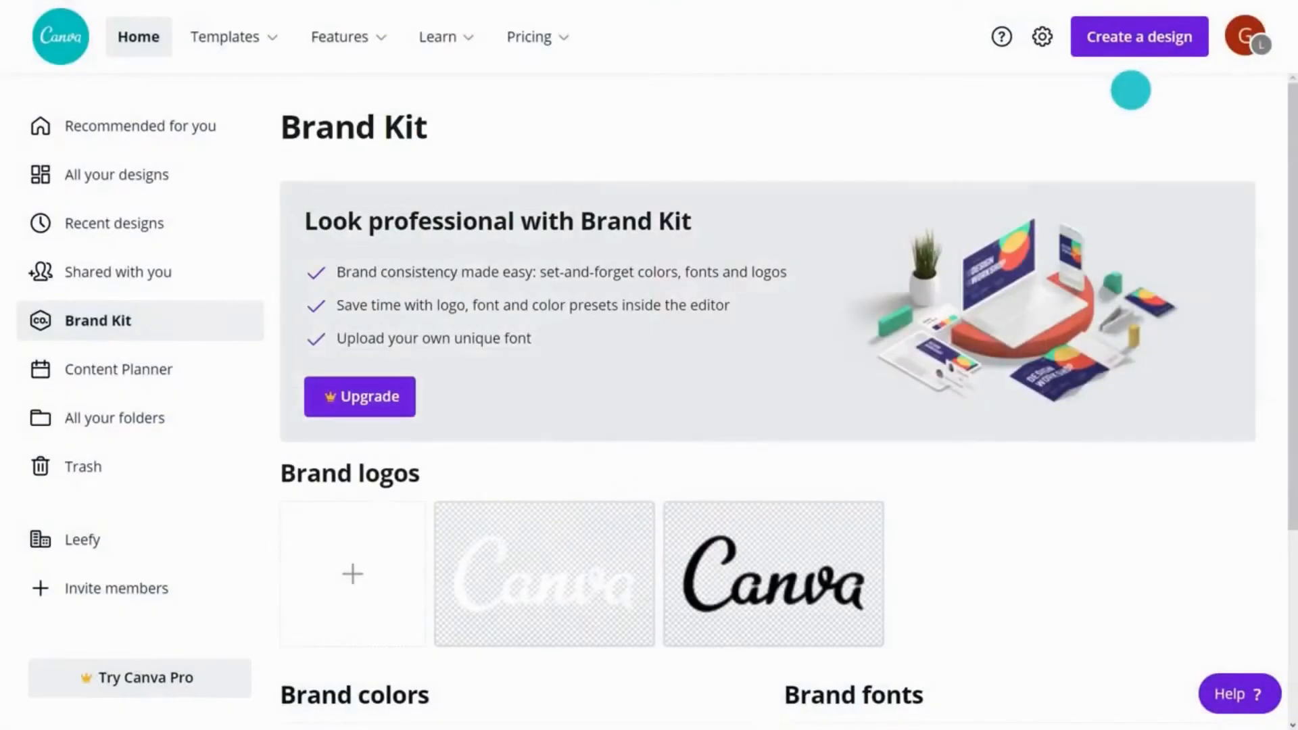
{"action": "left_click", "coordinate": [119, 418]}
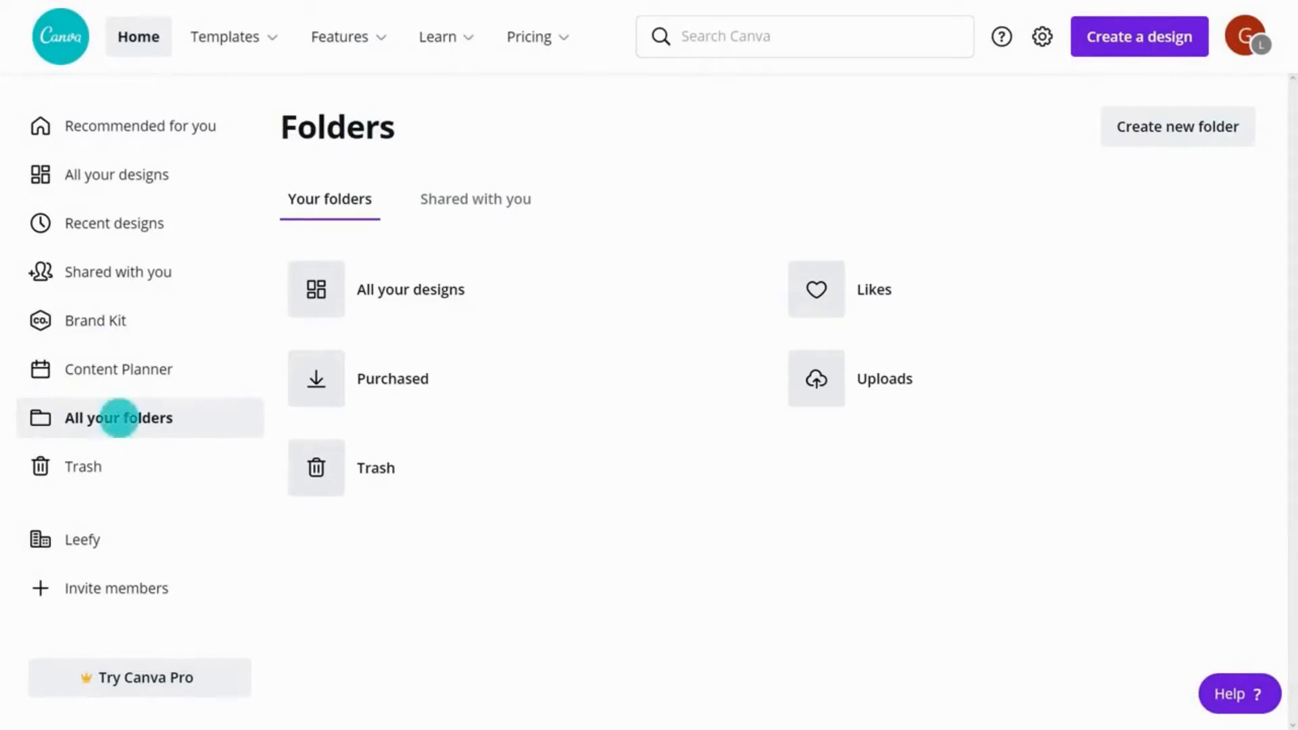
Step: Permanently delete the Leefy Instagram design from the trash
{"action": "left_click", "coordinate": [116, 467]}
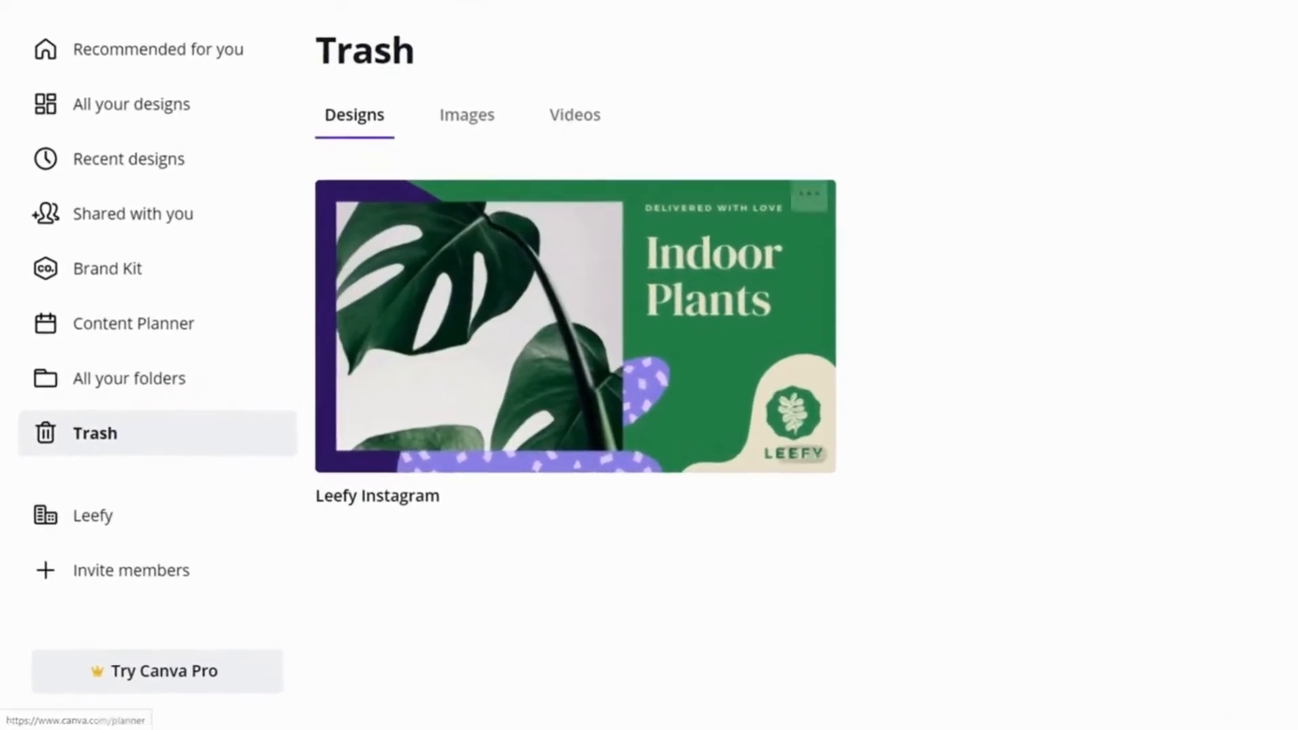
{"action": "left_click", "coordinate": [805, 205]}
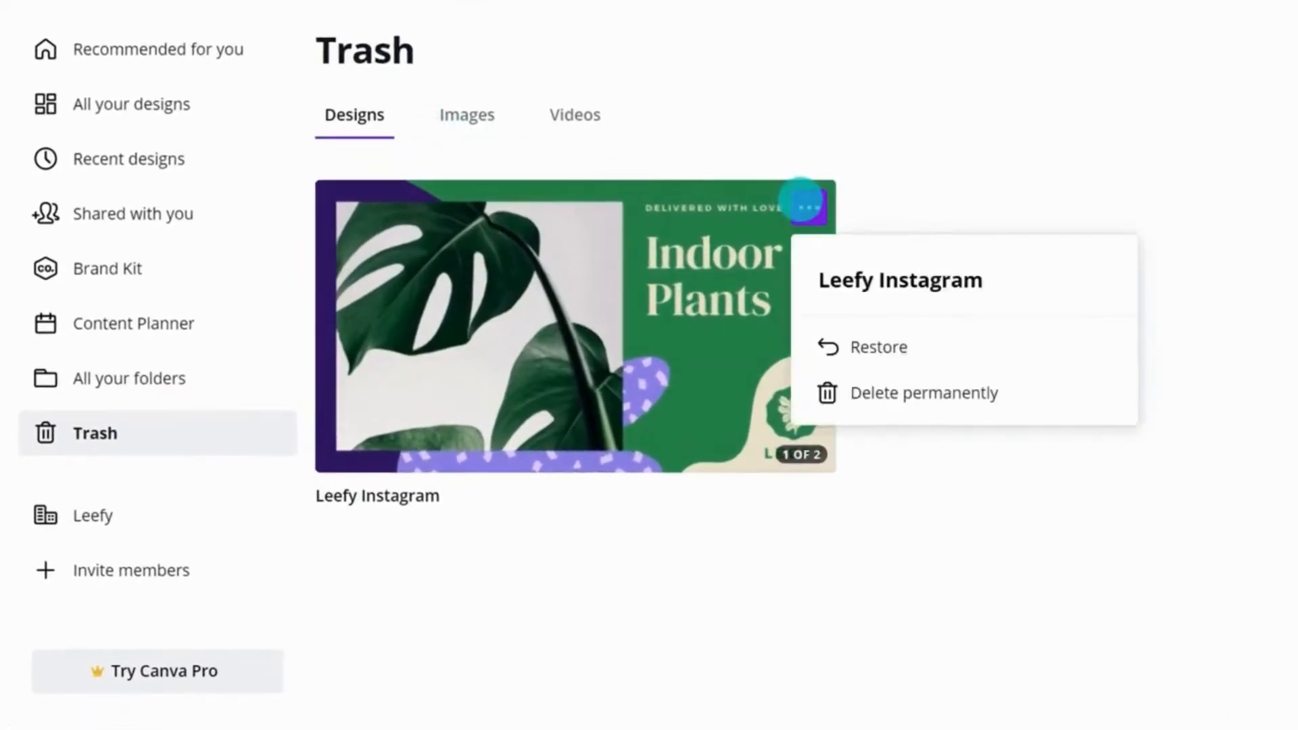
{"action": "left_click", "coordinate": [906, 392]}
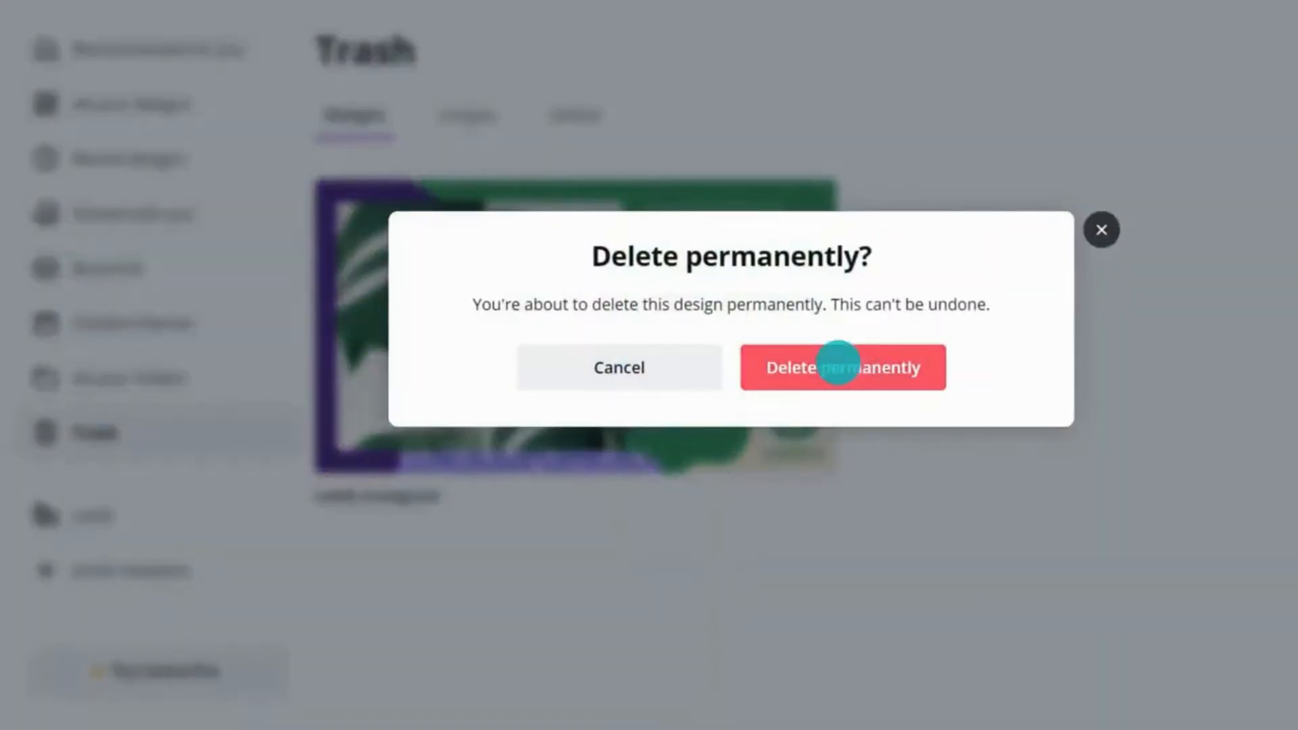
{"action": "left_click", "coordinate": [839, 362]}
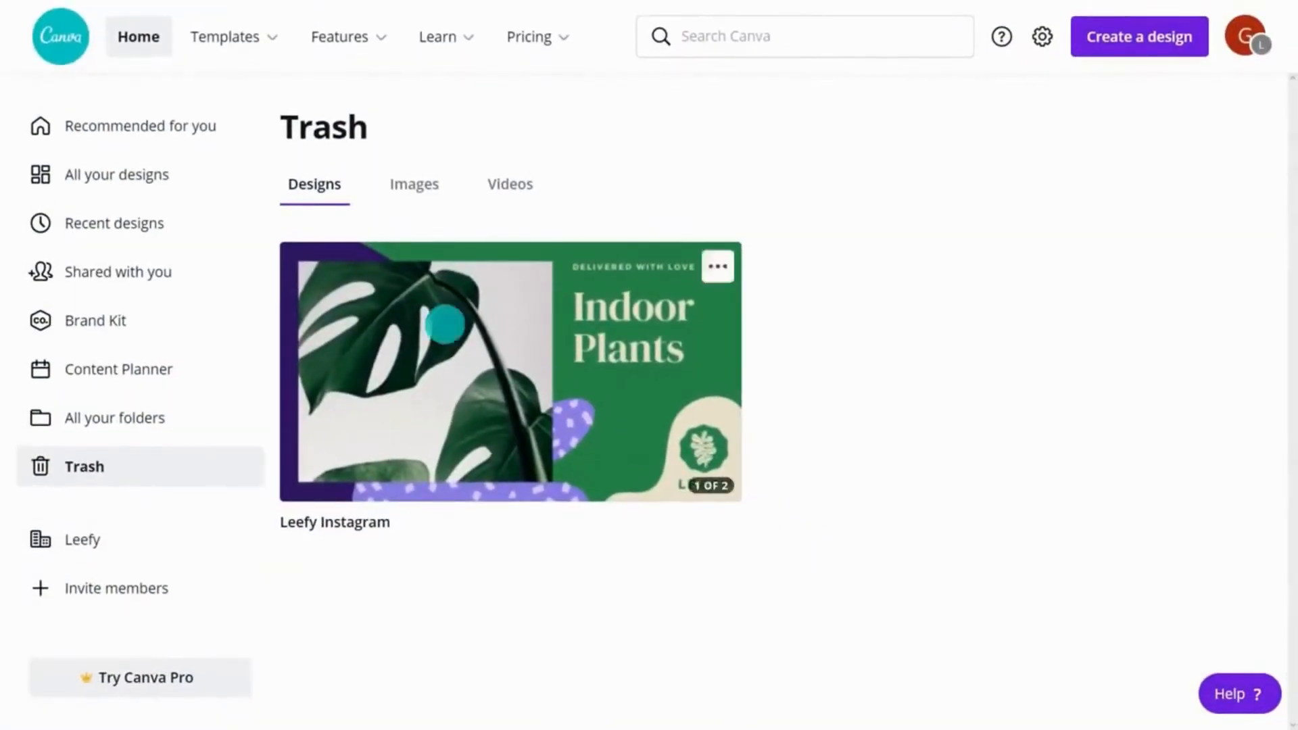
Step: Return to the Recommended for you page and open and close the help panel
{"action": "left_click", "coordinate": [125, 126]}
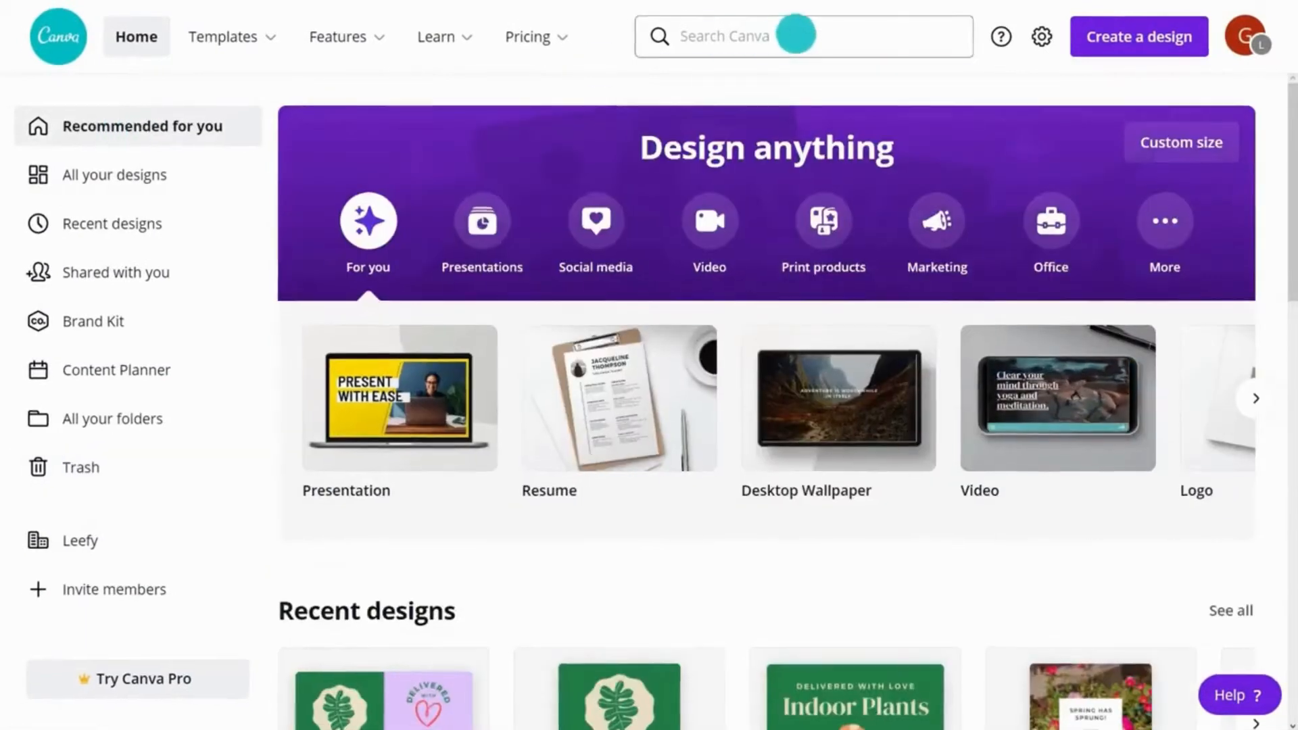
{"action": "left_click", "coordinate": [796, 34]}
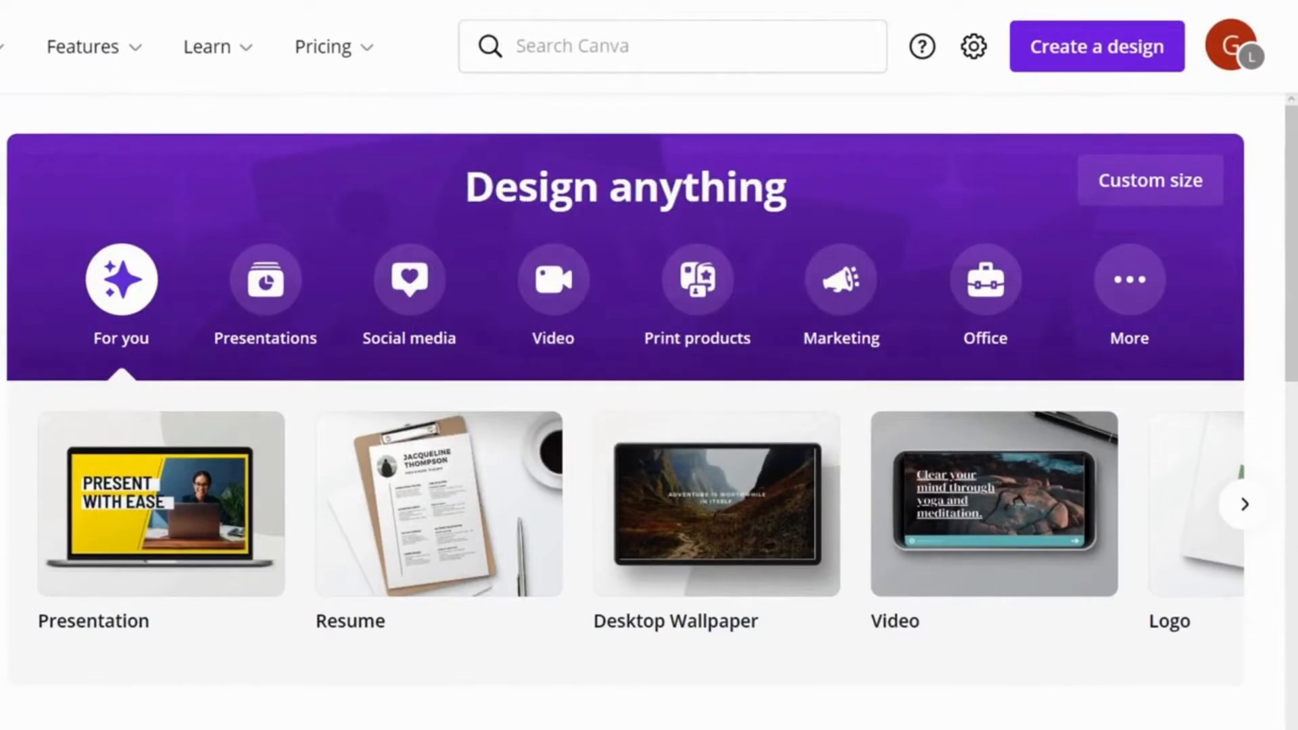
{"action": "scroll", "coordinate": [649, 365], "scroll_direction": "down", "scroll_amount": 3}
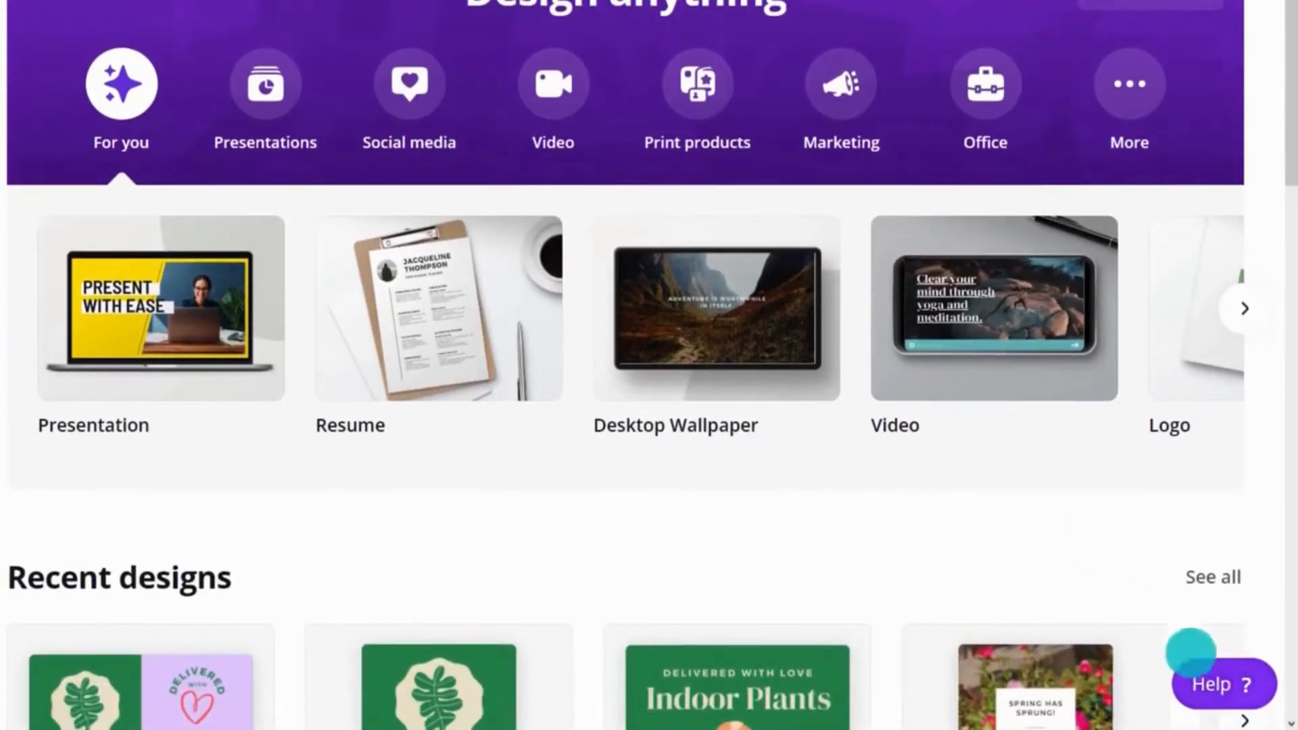
{"action": "left_click", "coordinate": [1220, 684]}
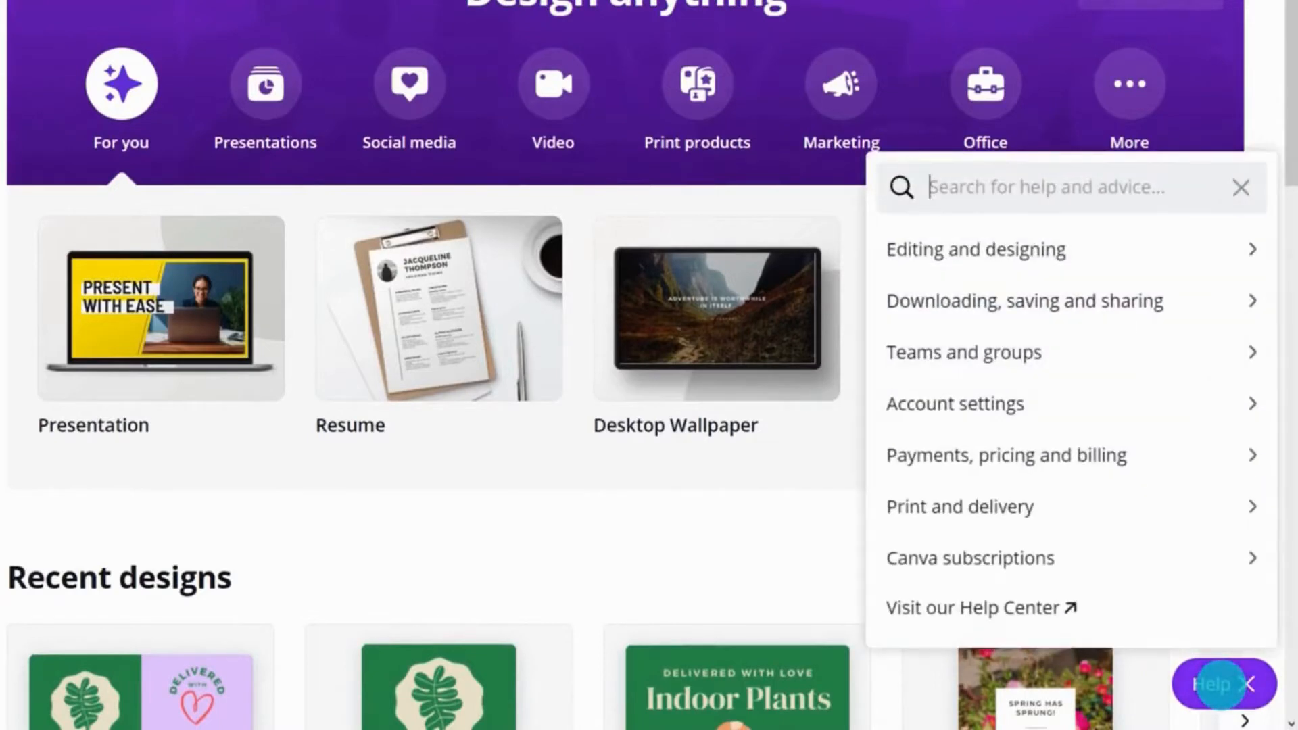
{"action": "left_click", "coordinate": [1220, 685]}
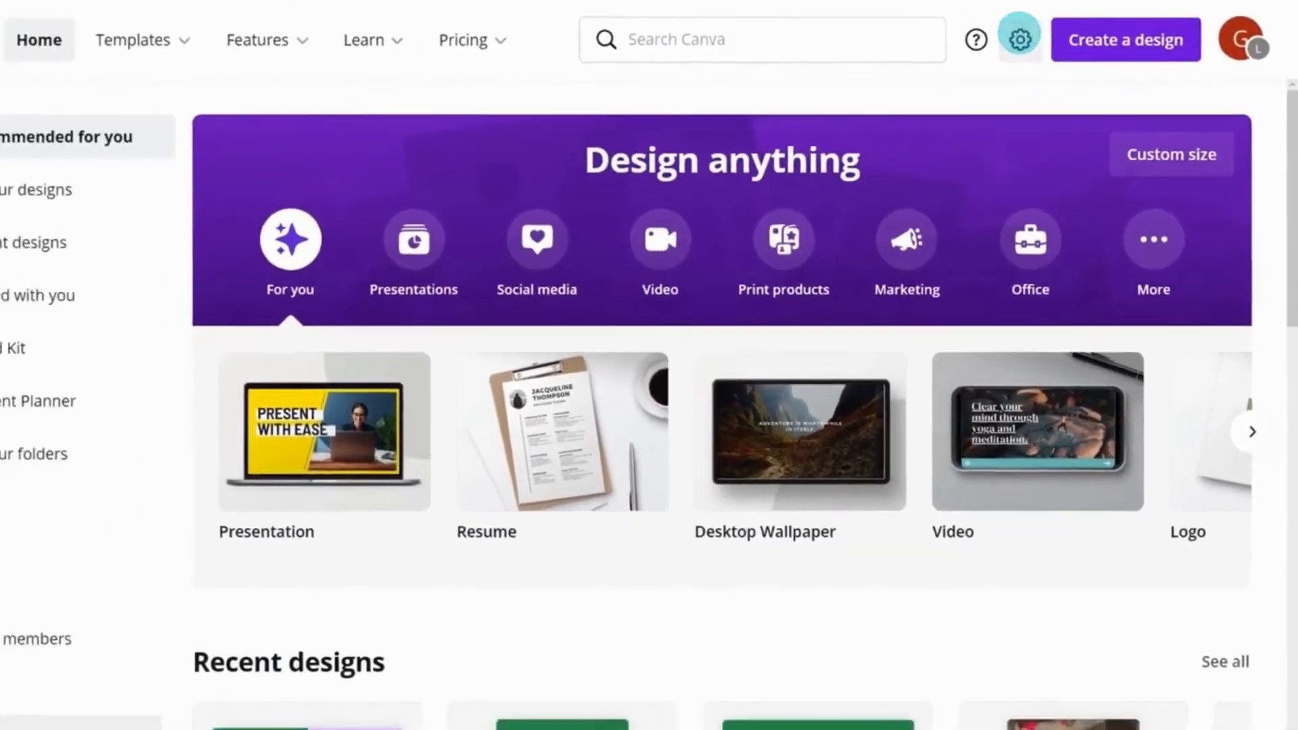
{"action": "left_click", "coordinate": [975, 45]}
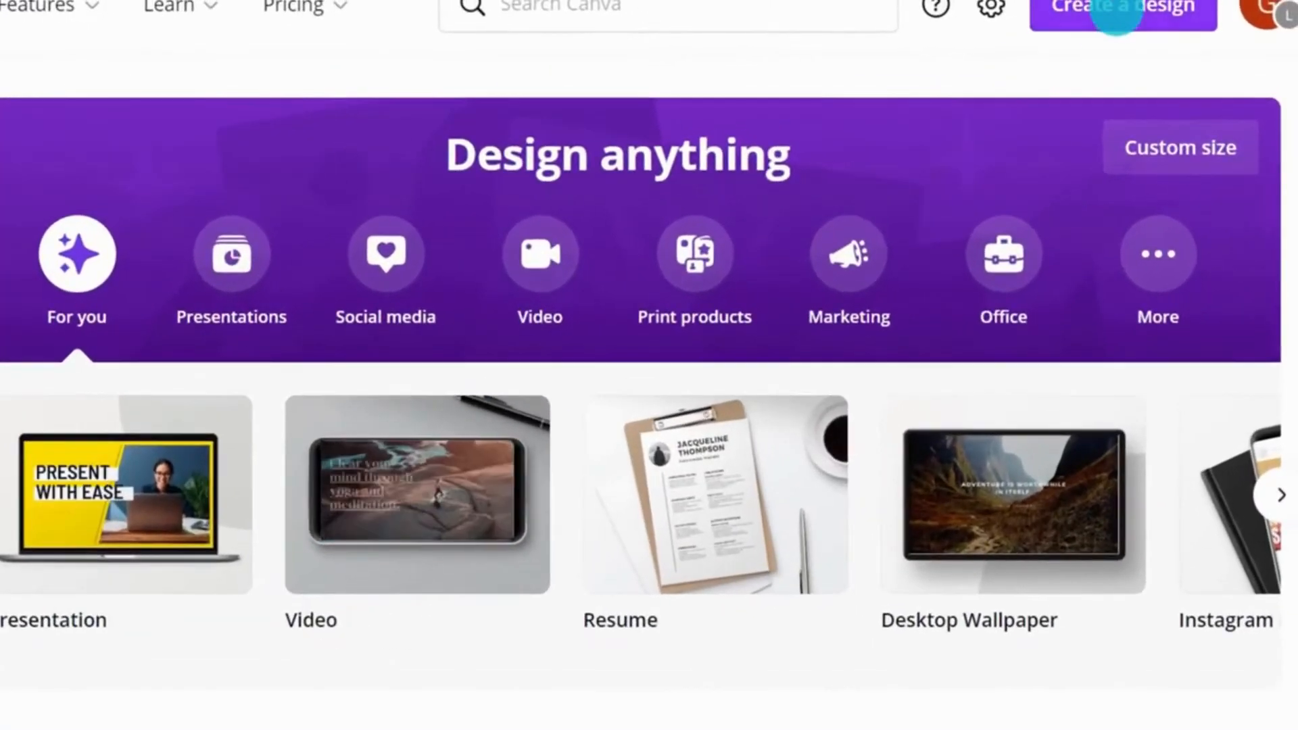
Step: Create a new design by searching for A4 and choosing A4 Document
{"action": "left_click", "coordinate": [1122, 11]}
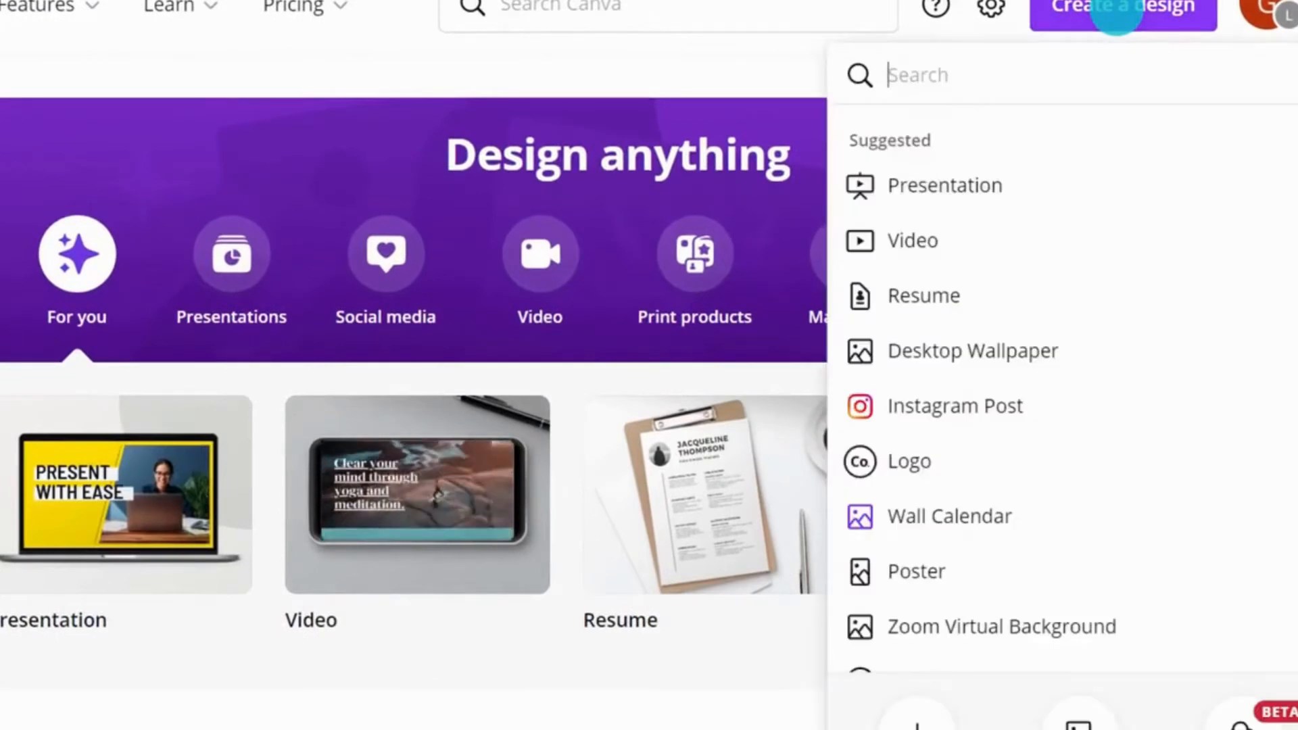
{"action": "type", "text": "A4"}
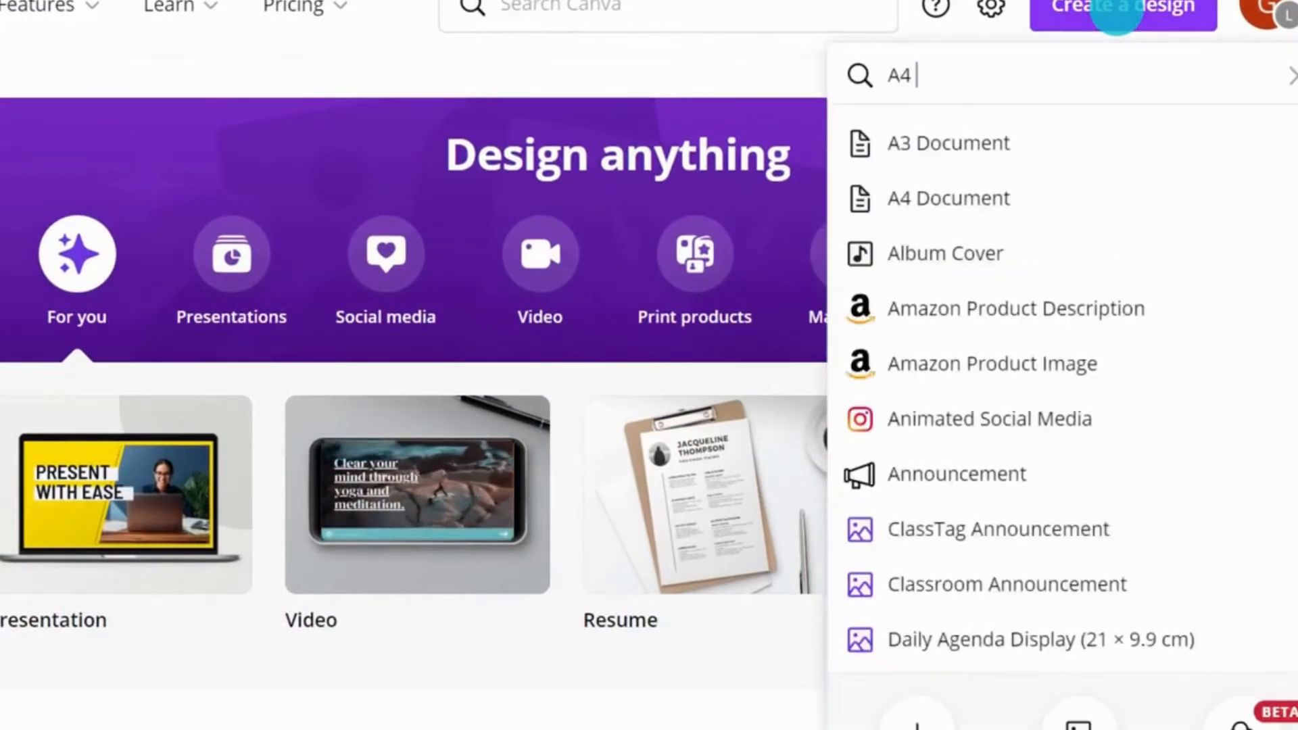
{"action": "left_click", "coordinate": [1108, 135]}
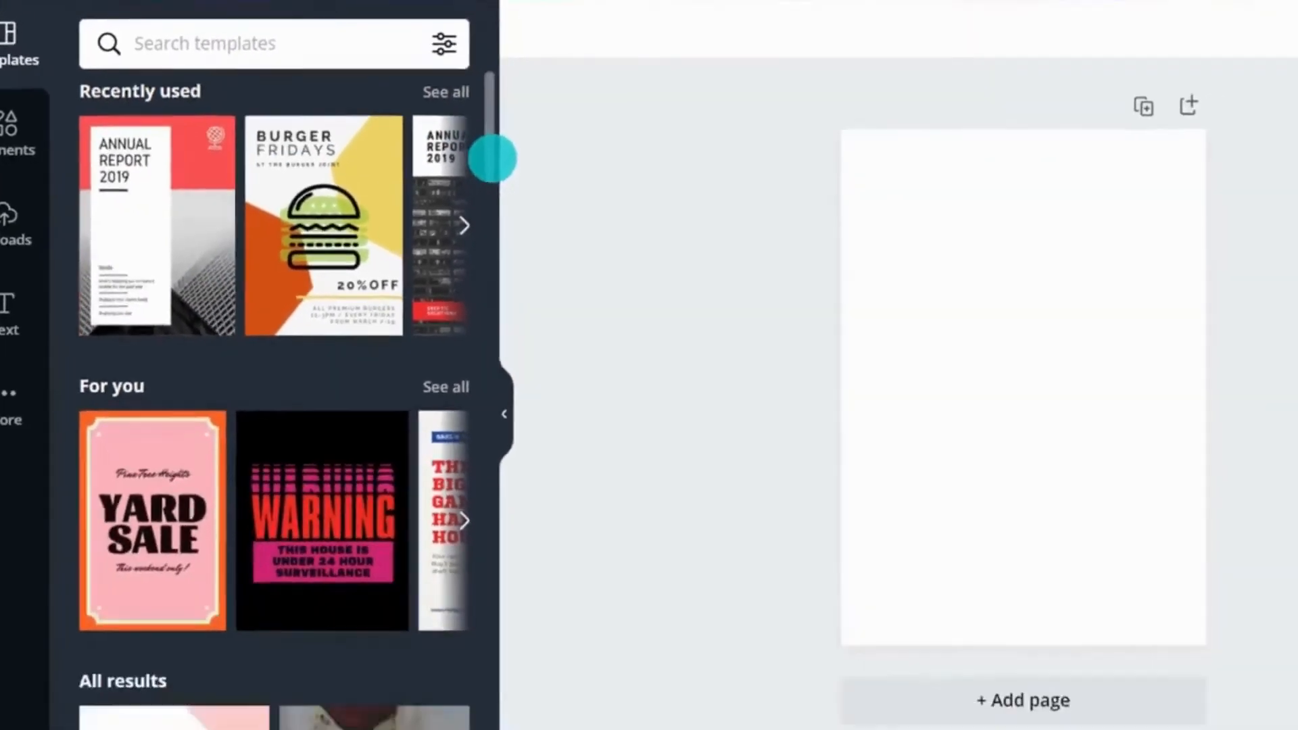
Step: Apply the "We're having a flash sale!" template to the blank page
{"action": "left_click_drag", "start_coordinate": [703, 180], "coordinate": [700, 277]}
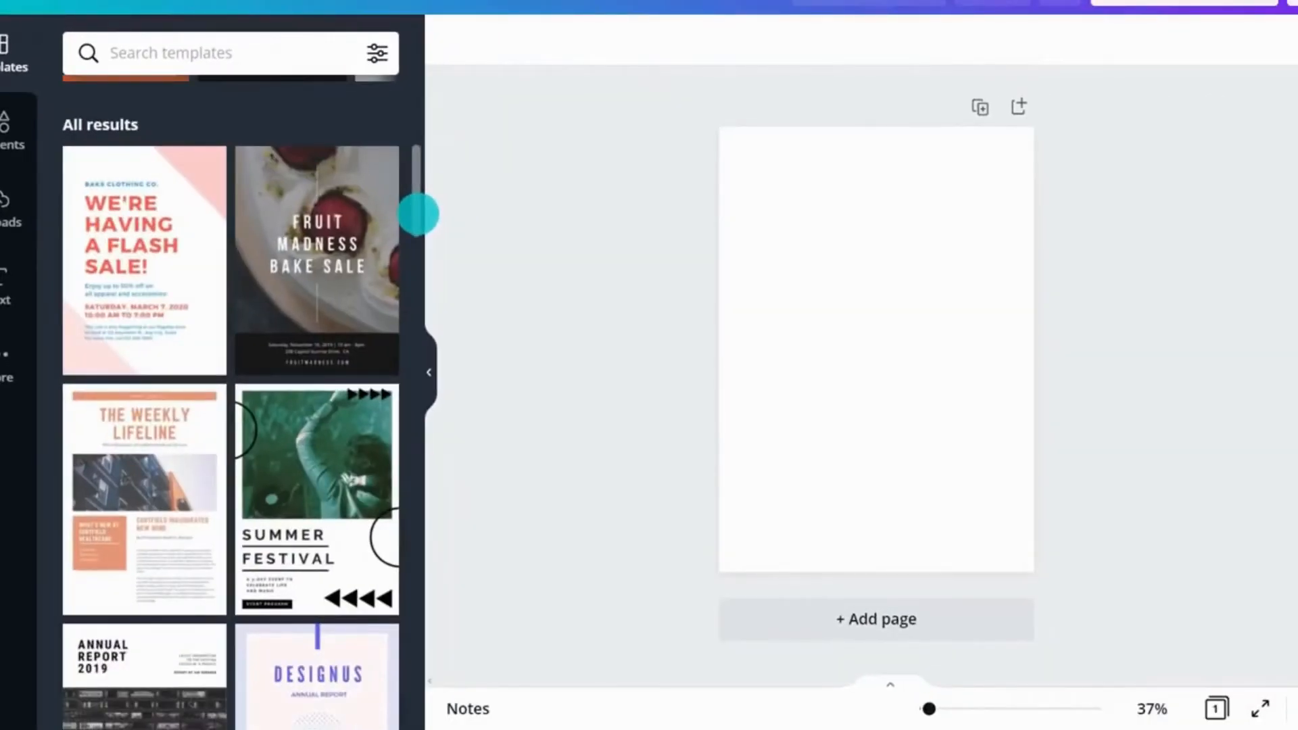
{"action": "left_click_drag", "start_coordinate": [209, 226], "coordinate": [820, 285]}
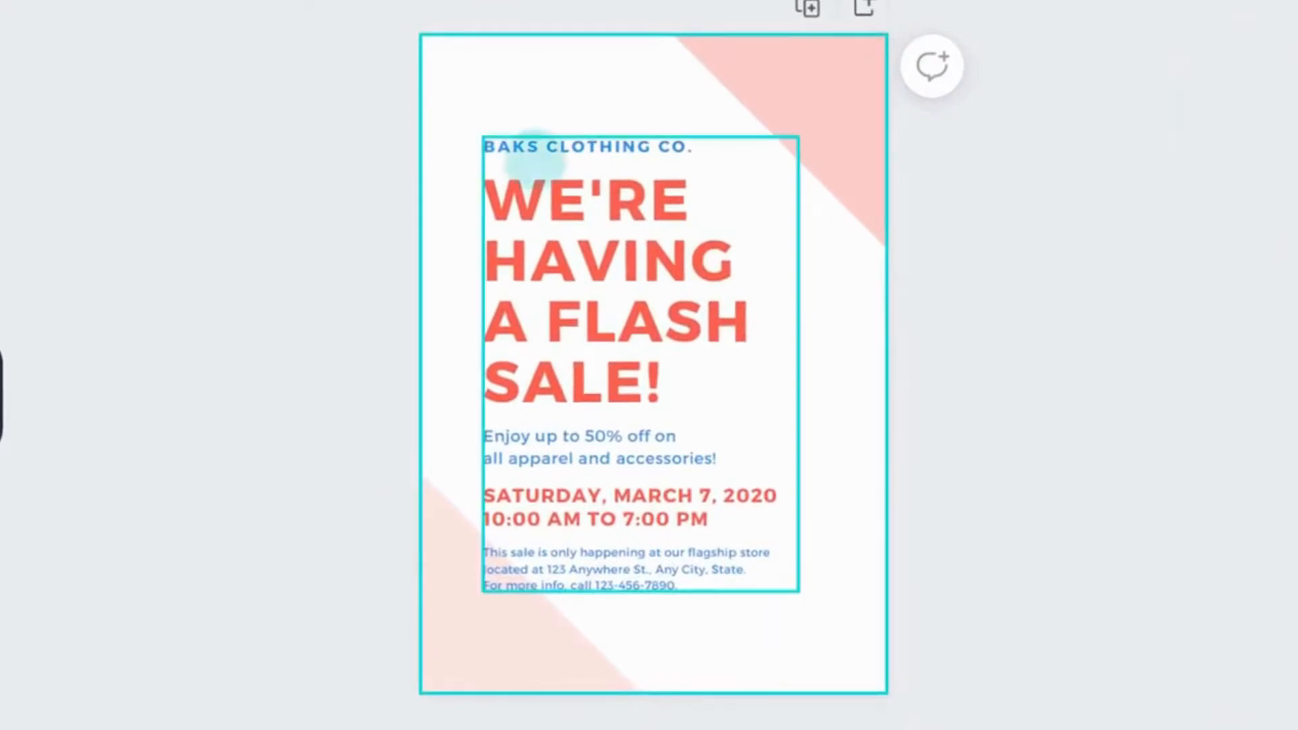
Step: Add a new blank page and duplicate the flash sale page
{"action": "left_click", "coordinate": [860, 10]}
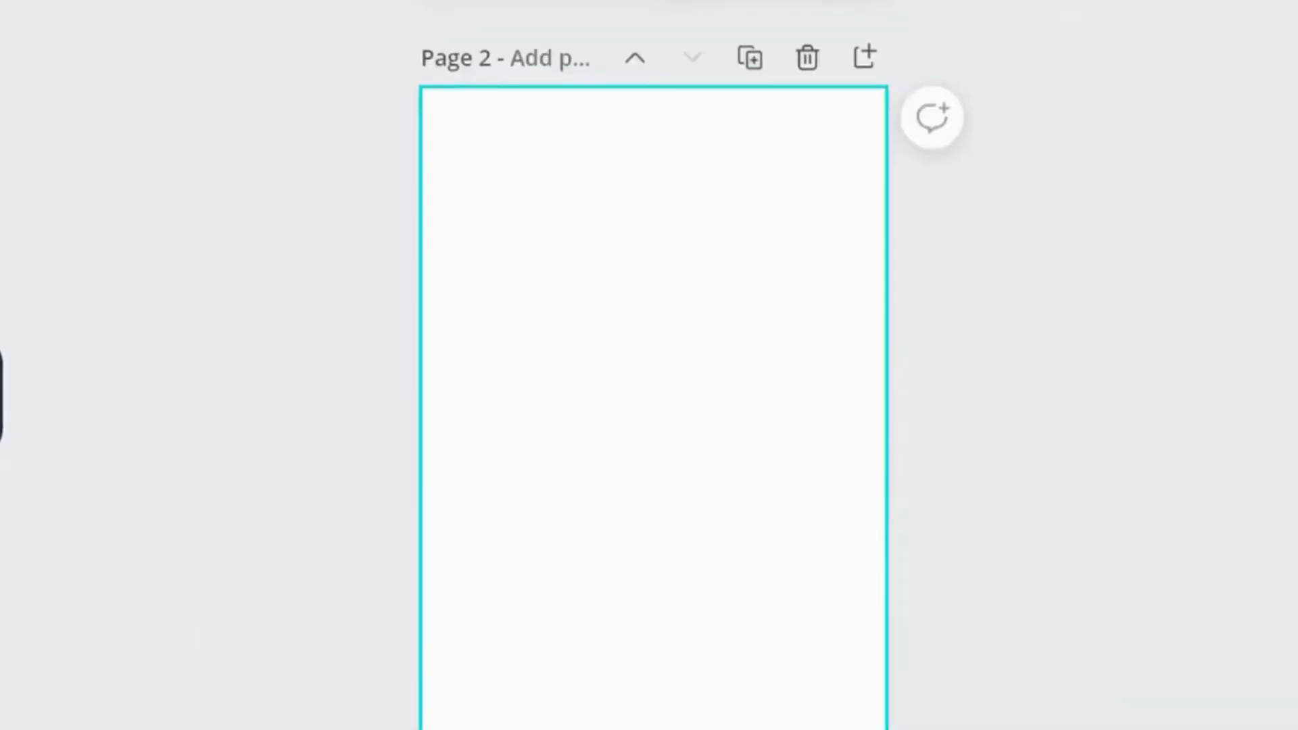
{"action": "scroll", "coordinate": [653, 365], "scroll_direction": "up", "scroll_amount": 5}
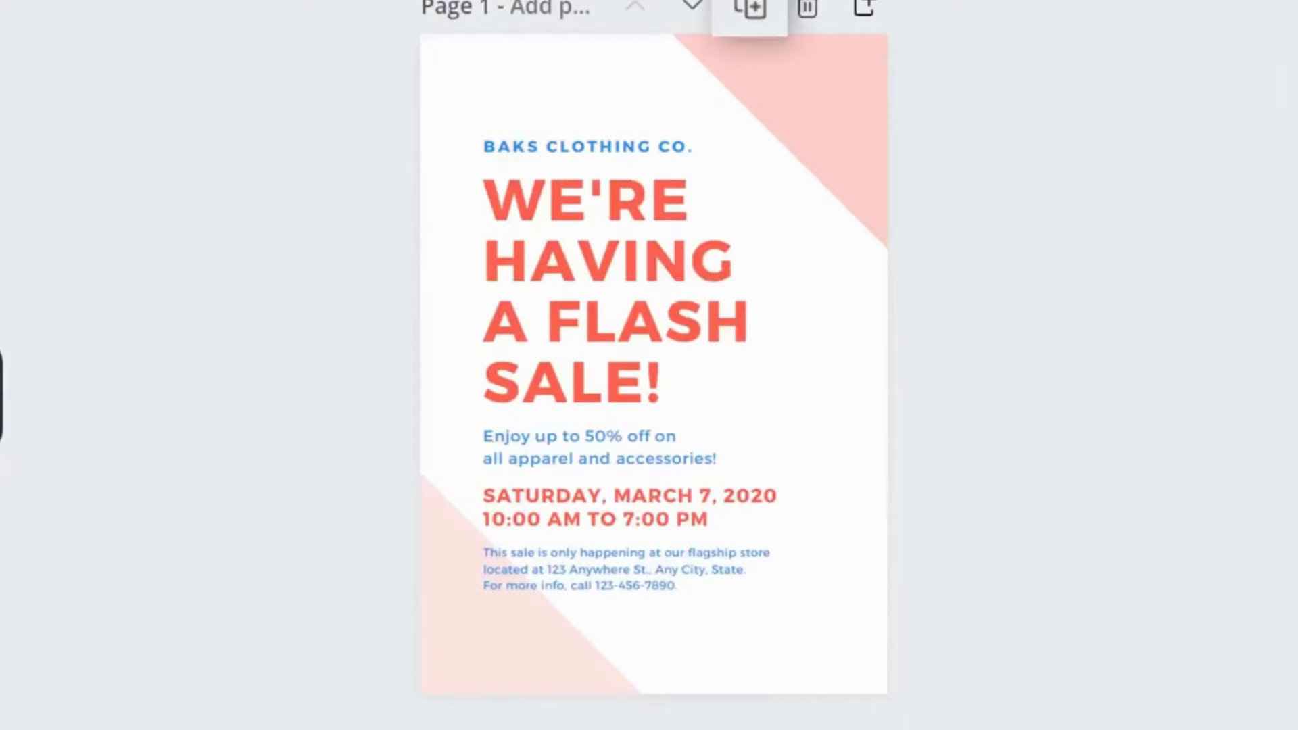
{"action": "left_click", "coordinate": [750, 8]}
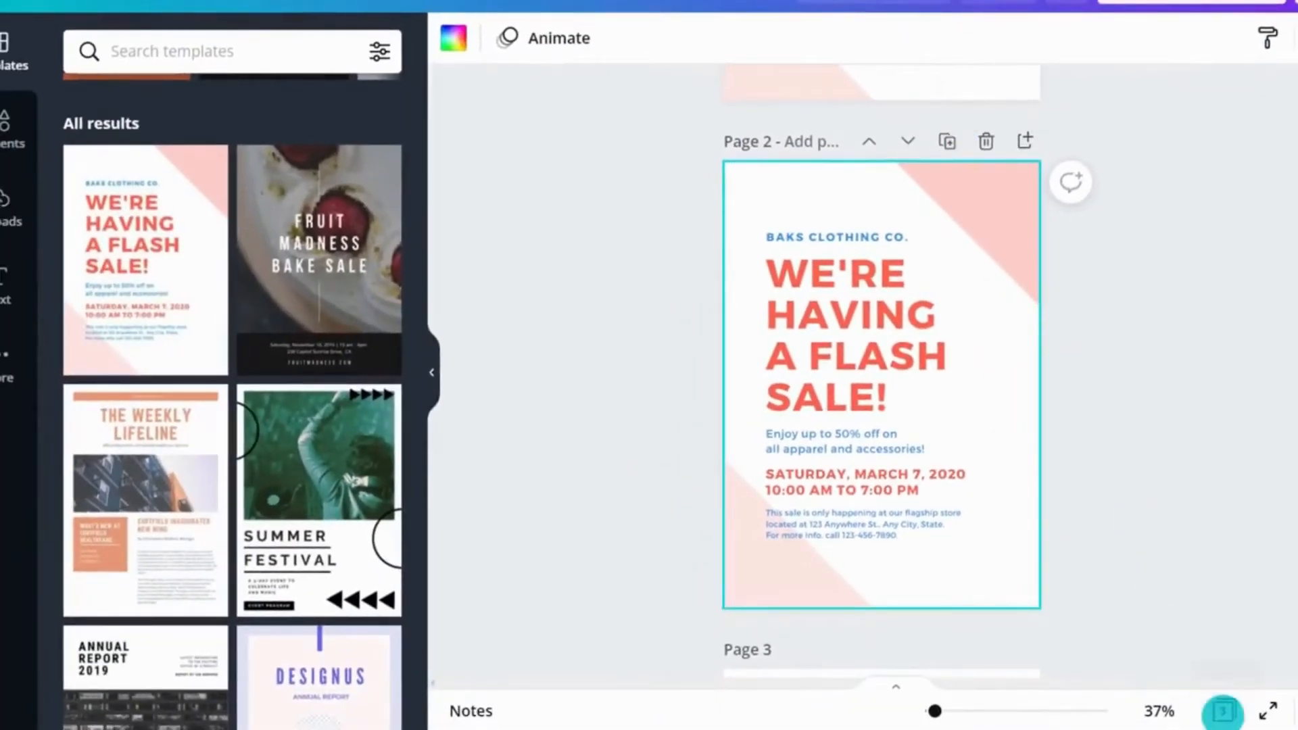
Step: Open the grid view of all pages and select page 2
{"action": "left_click", "coordinate": [1222, 710]}
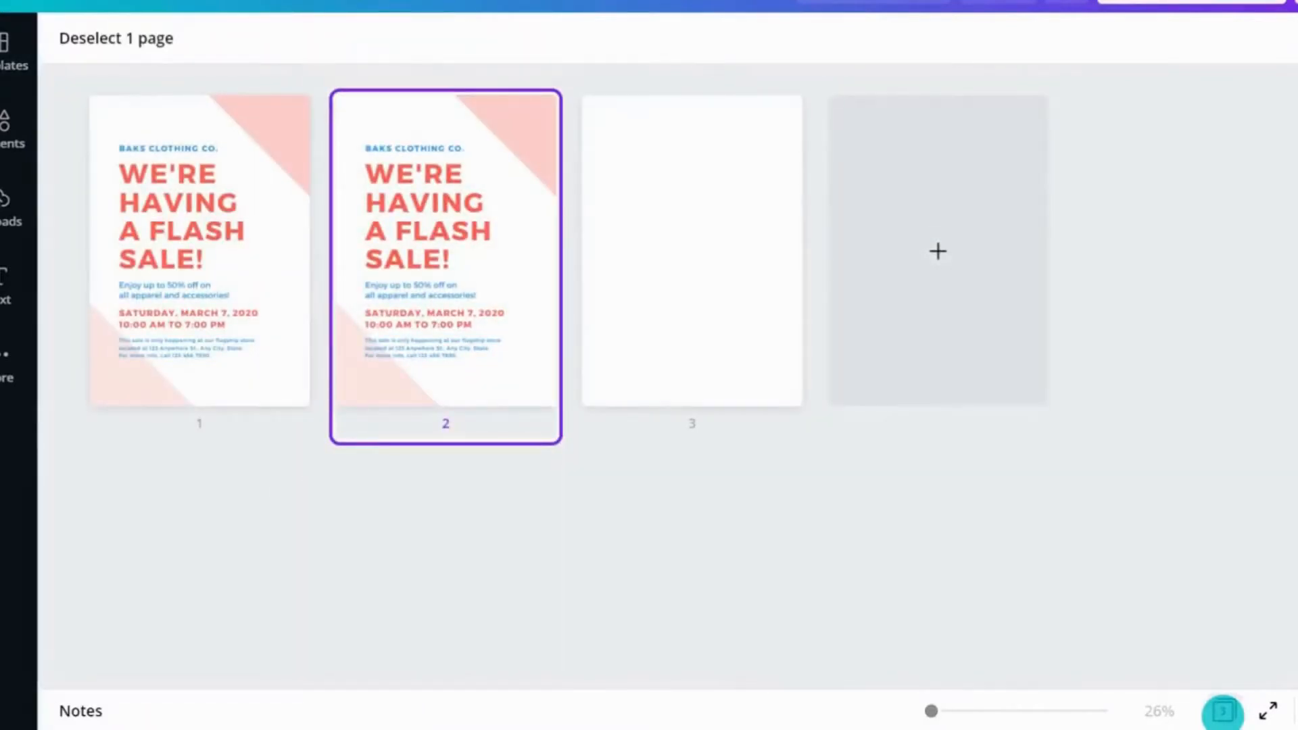
{"action": "left_click", "coordinate": [474, 426]}
{"action": "left_click", "coordinate": [473, 426]}
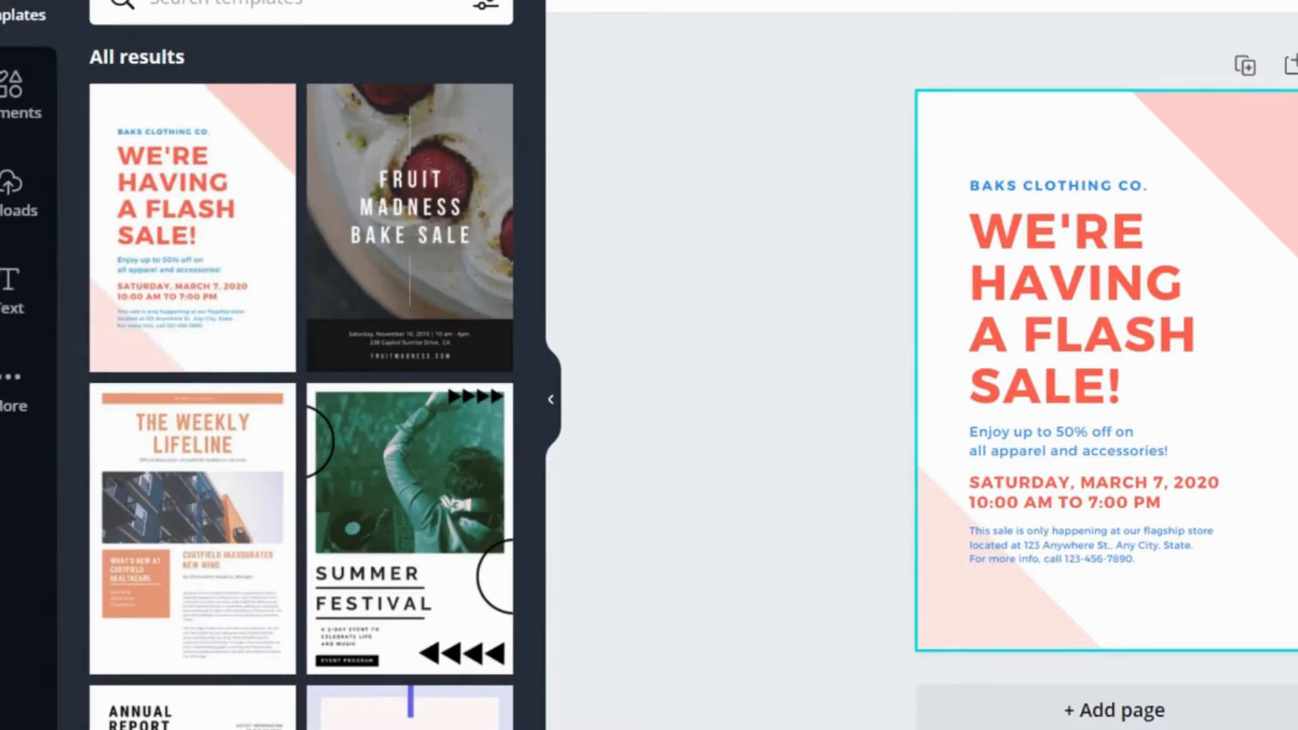
Step: Browse the Elements, Uploads and Text panels of the editor
{"action": "left_click", "coordinate": [24, 99]}
{"action": "left_click", "coordinate": [20, 195]}
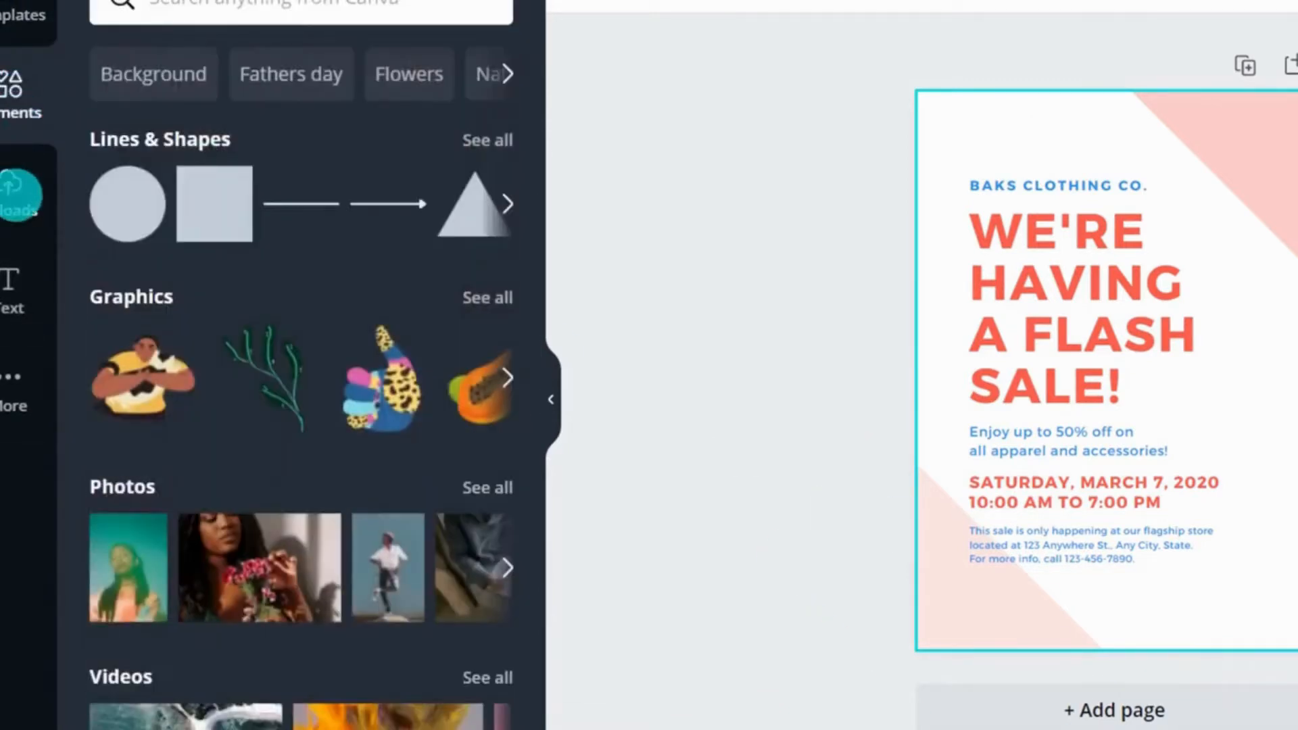
{"action": "left_click", "coordinate": [15, 288]}
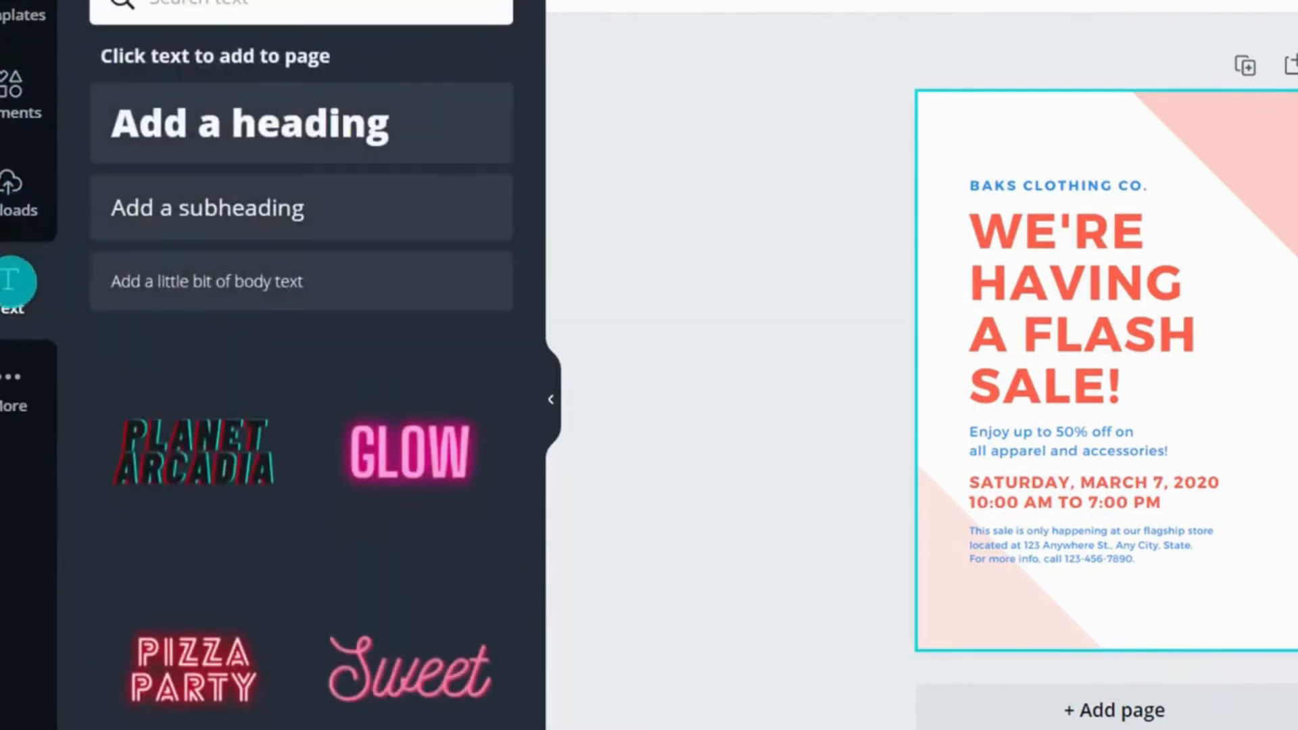
Step: Open the More panel to view extra Canva content and apps, then collapse the side panel
{"action": "left_click", "coordinate": [13, 374]}
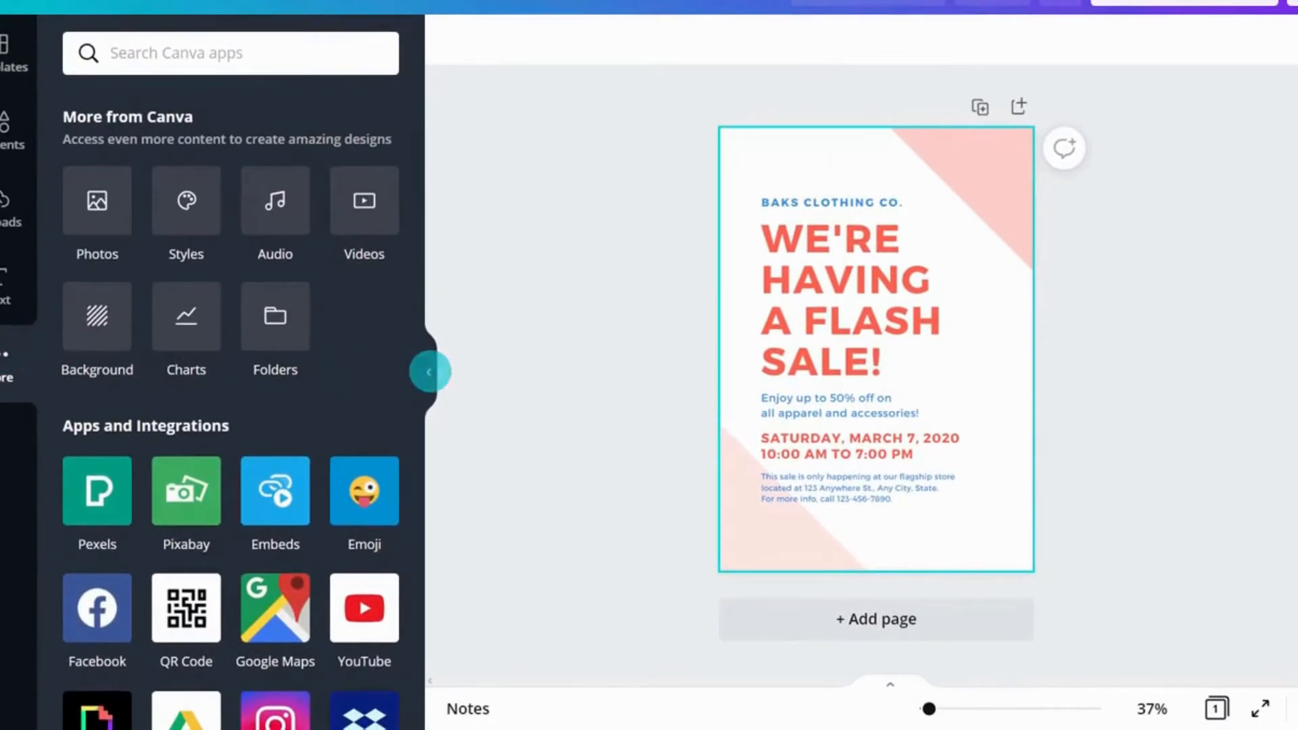
{"action": "left_click", "coordinate": [429, 372]}
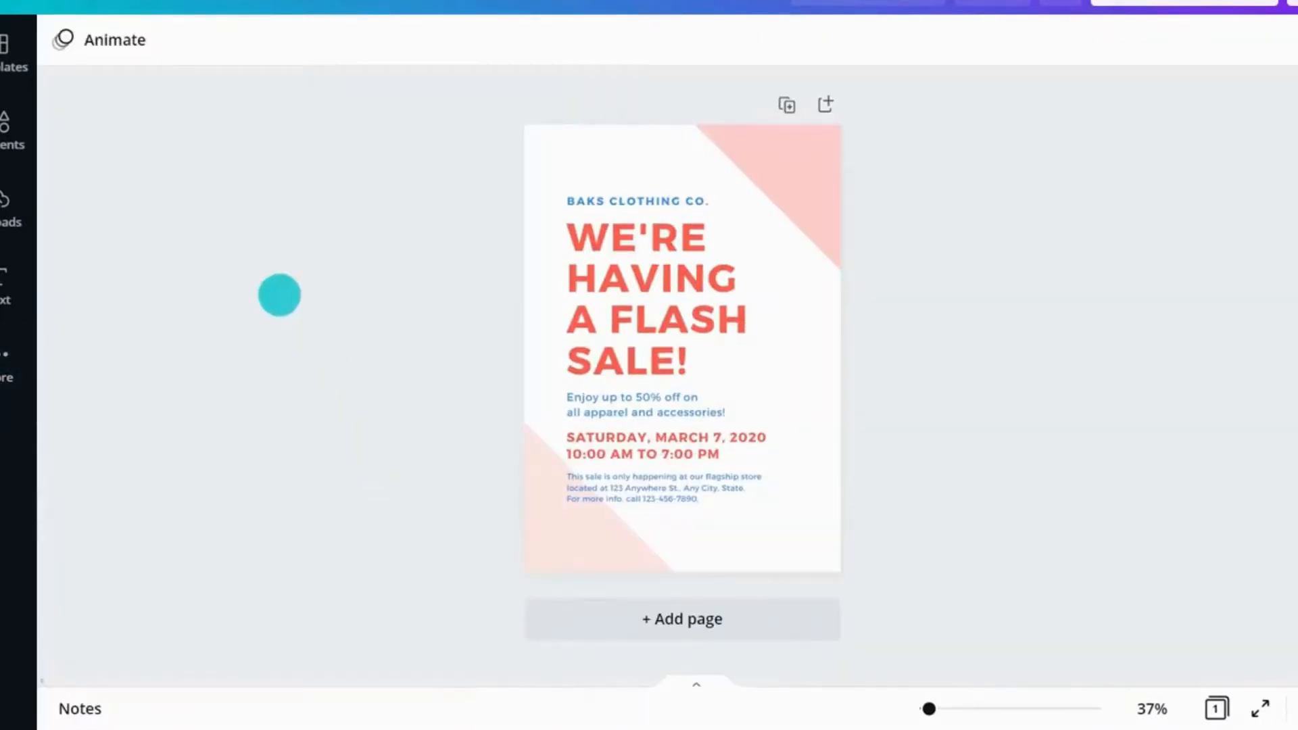
Step: Turn on the rulers for the design from the file menu
{"action": "left_click", "coordinate": [114, 2]}
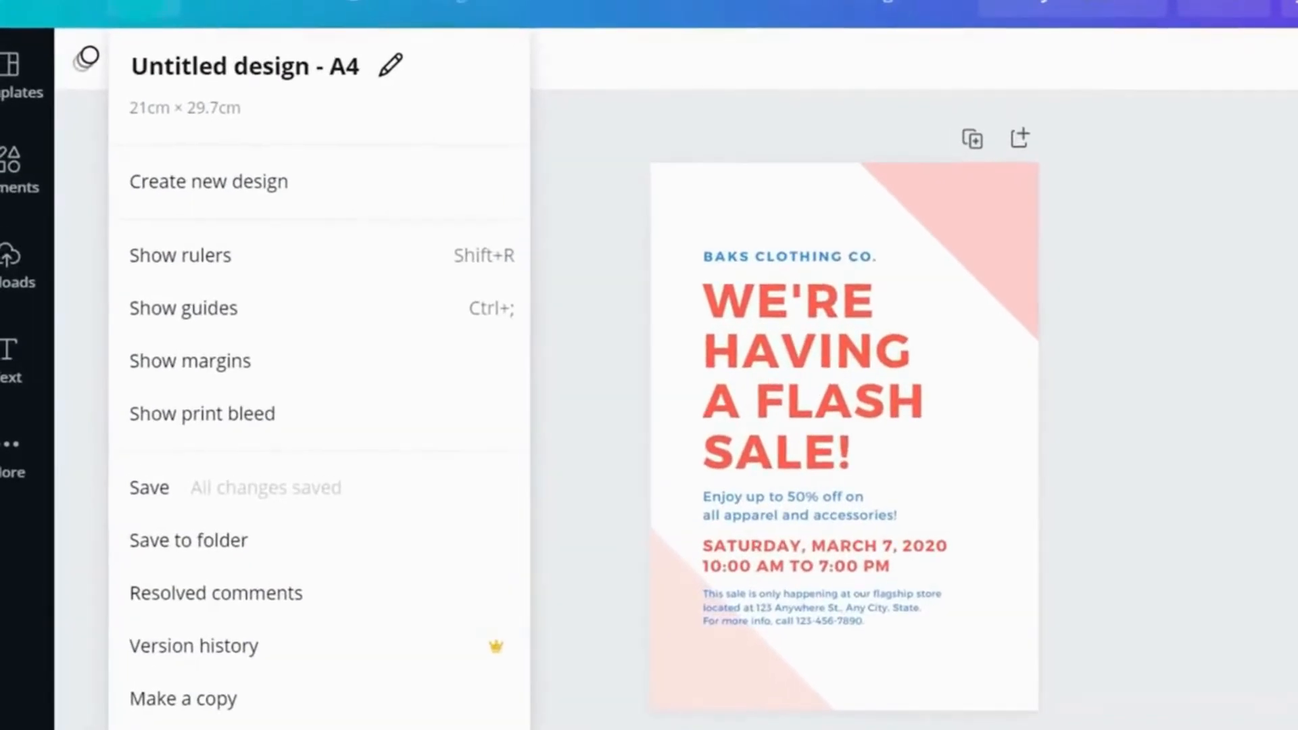
{"action": "left_click", "coordinate": [226, 261]}
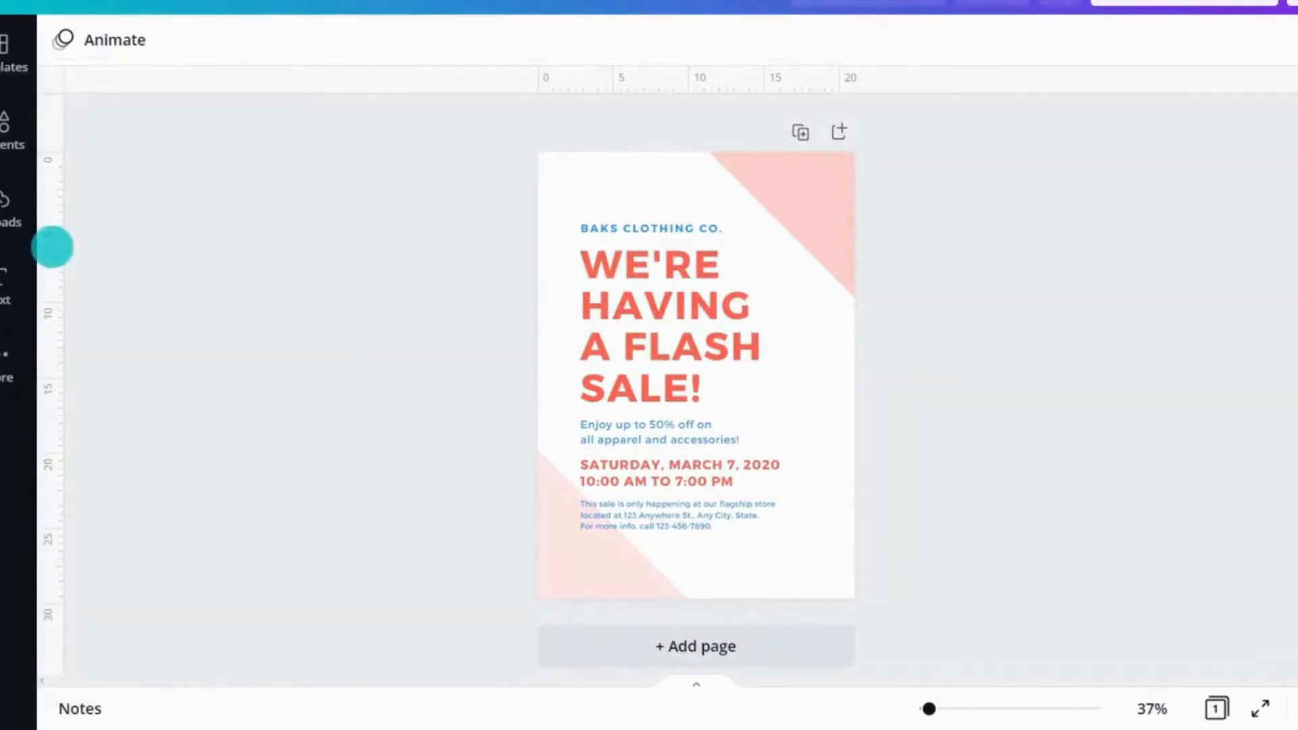
Step: Drag a vertical guide to about 2.8 cm and a horizontal guide onto the page, then clear all guides
{"action": "left_click_drag", "start_coordinate": [52, 247], "coordinate": [586, 285]}
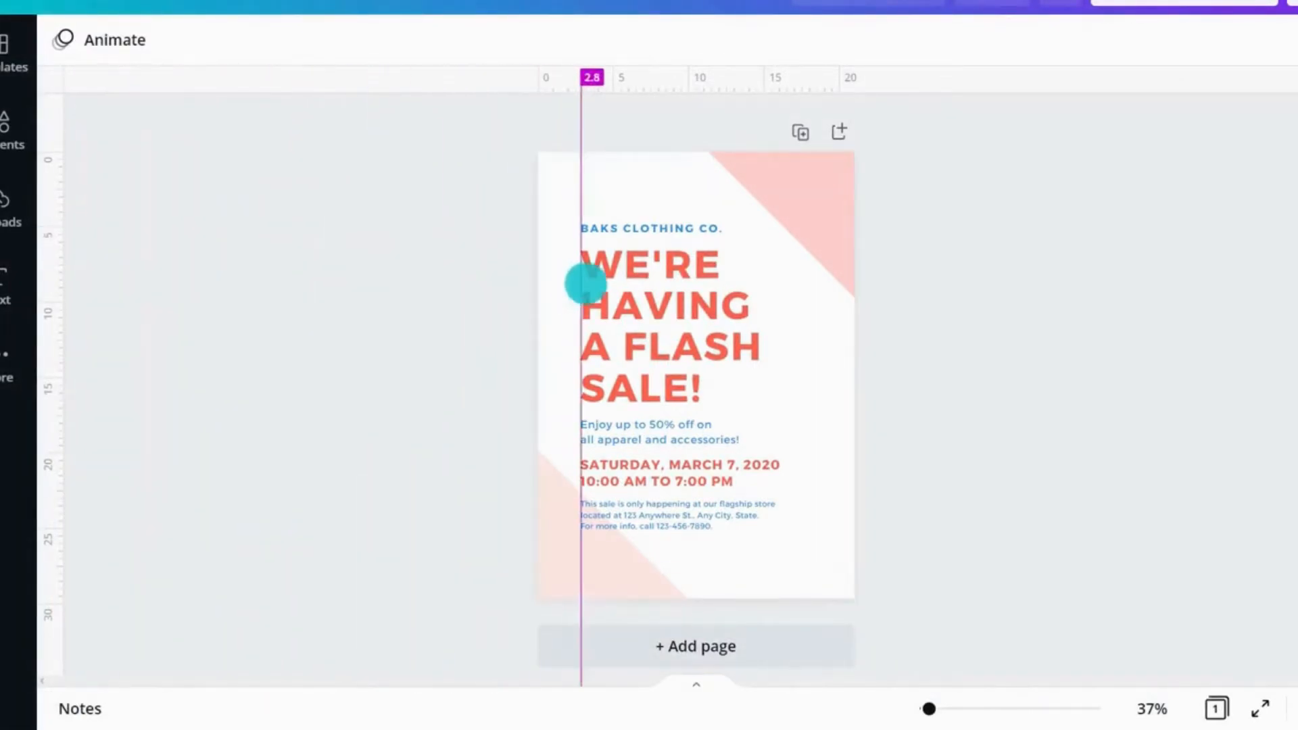
{"action": "left_click_drag", "start_coordinate": [641, 75], "coordinate": [637, 223]}
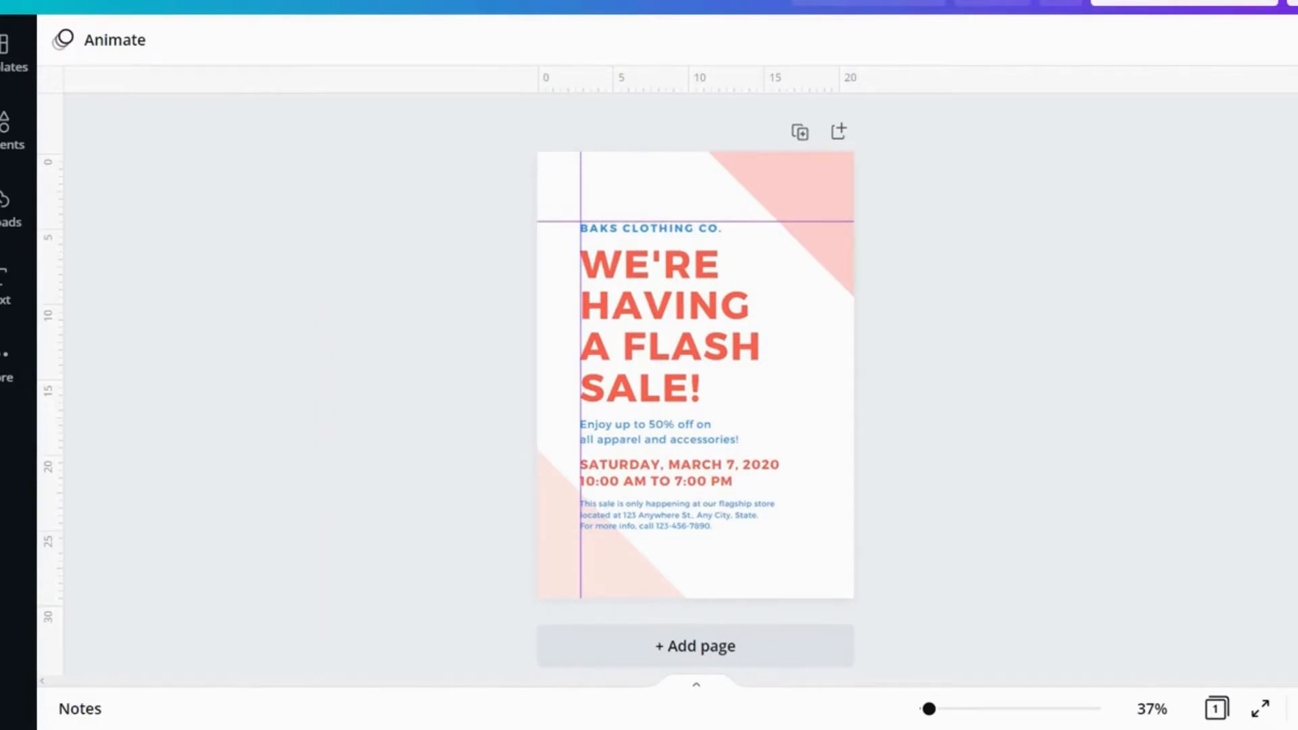
{"action": "key", "text": "ctrl+semicolon"}
{"action": "key", "text": "ctrl+semicolon"}
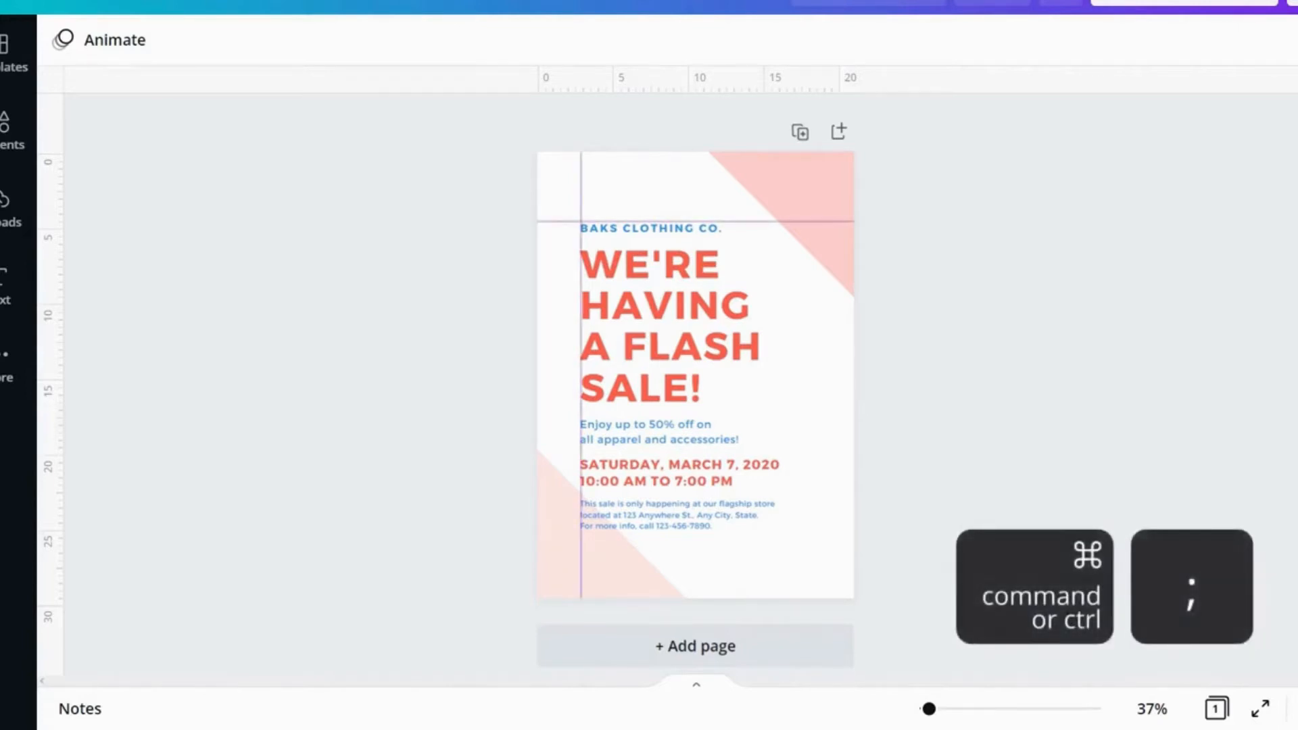
{"action": "right_click", "coordinate": [649, 184]}
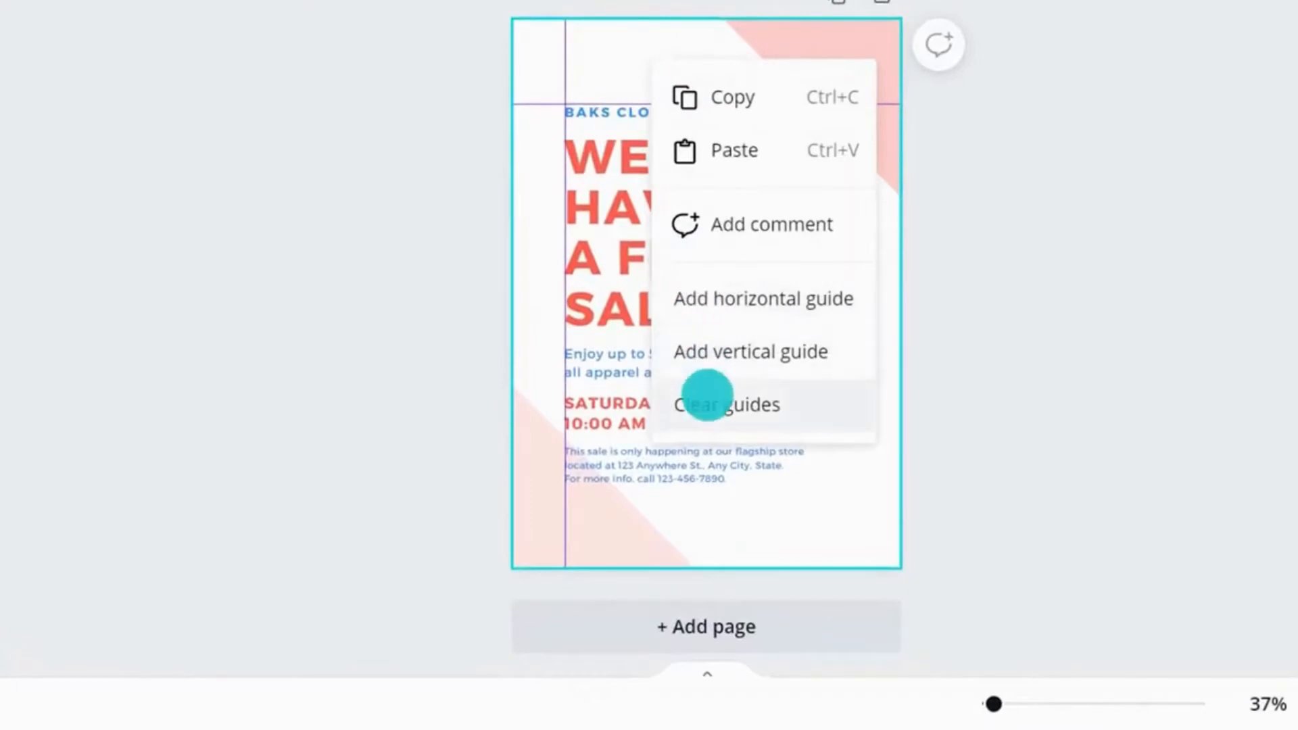
{"action": "left_click", "coordinate": [707, 399]}
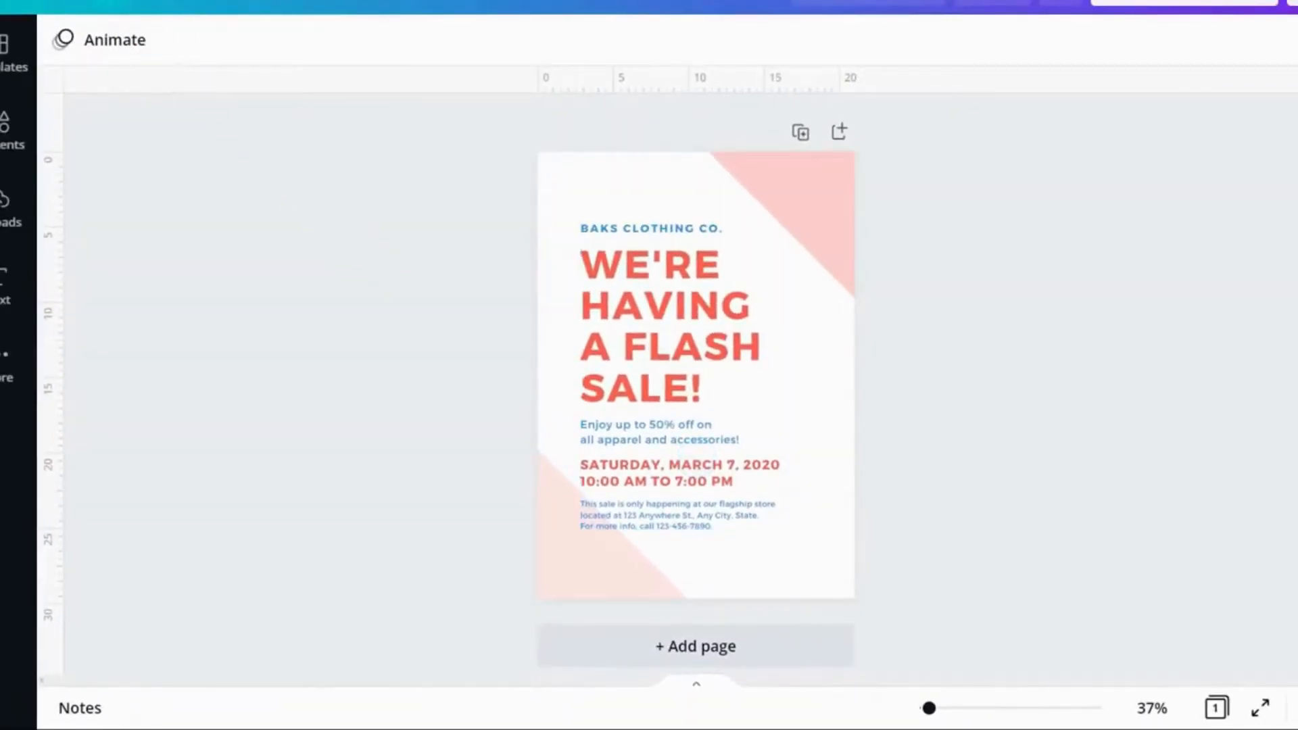
Step: Turn on the page margins display from the file menu
{"action": "left_click", "coordinate": [108, 3]}
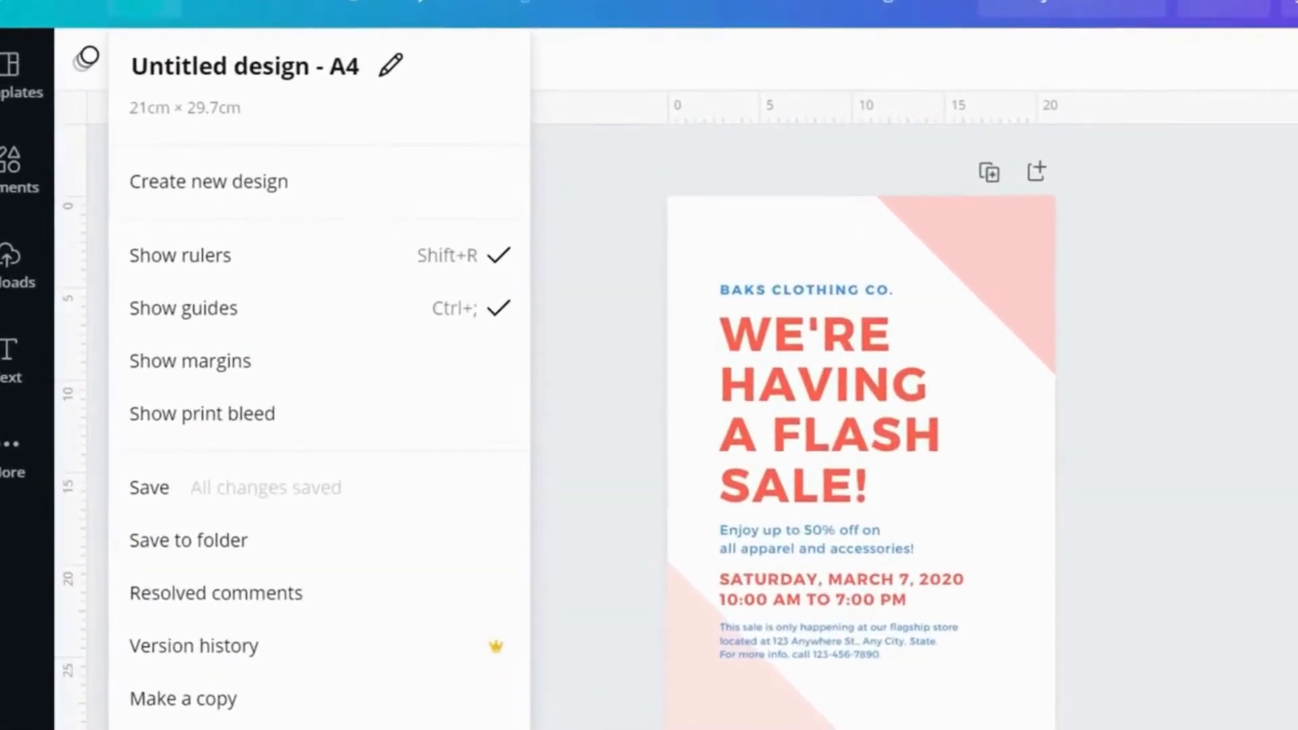
{"action": "left_click", "coordinate": [193, 361]}
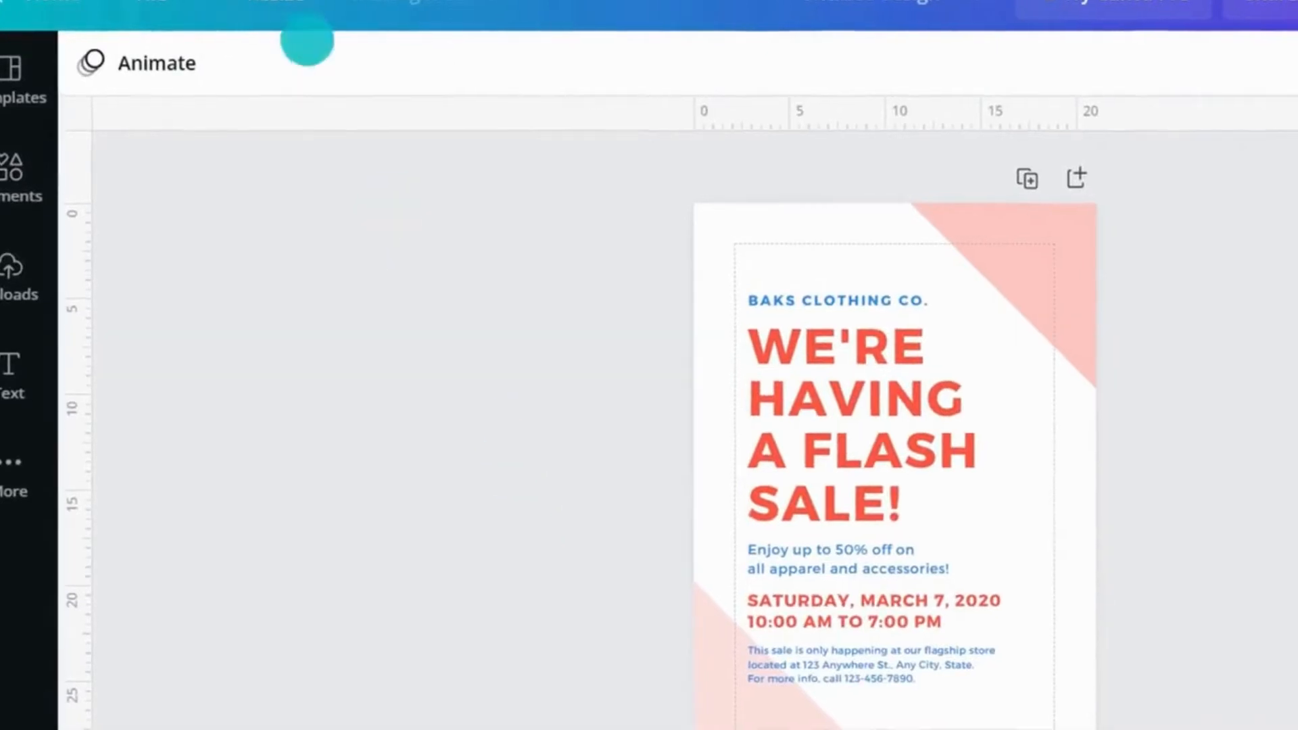
Step: Open the Resize option and dismiss the Canva Pro trial offer
{"action": "left_click", "coordinate": [277, 2]}
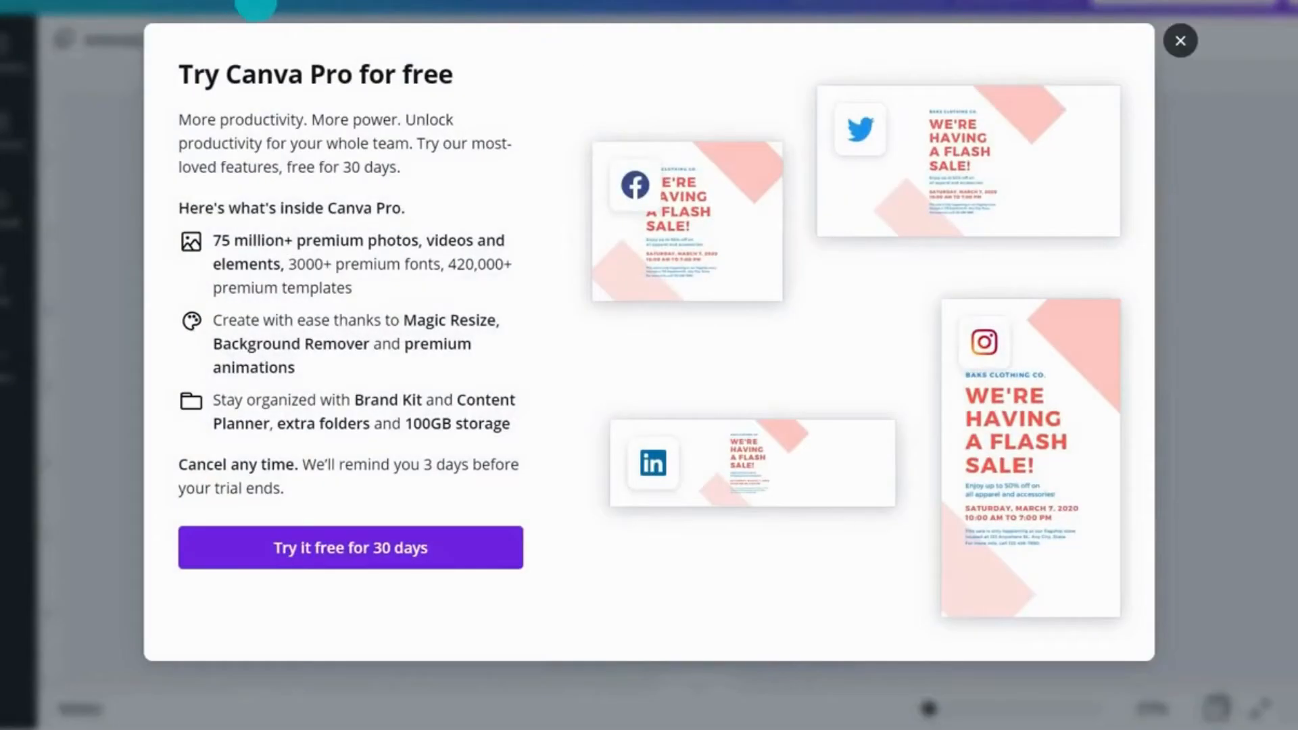
{"action": "left_click", "coordinate": [1180, 40]}
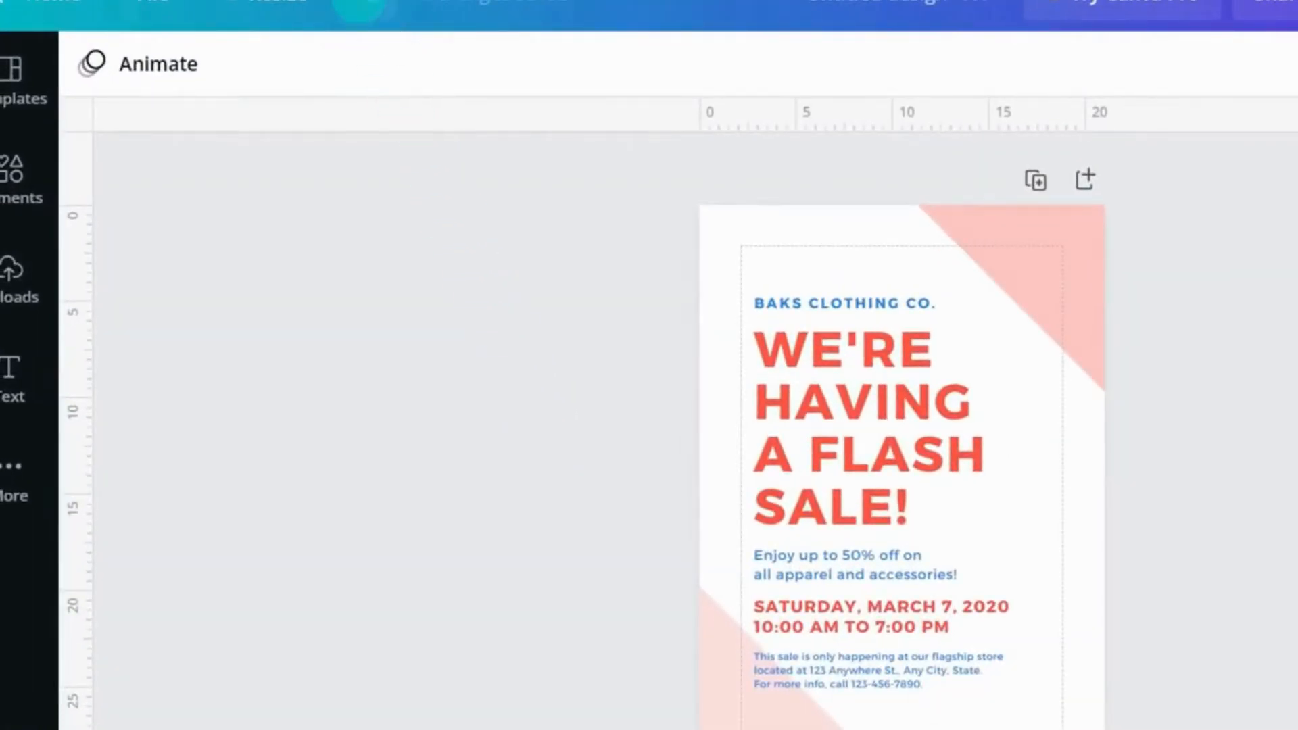
Step: Undo the last change and then redo it
{"action": "left_click", "coordinate": [359, 8]}
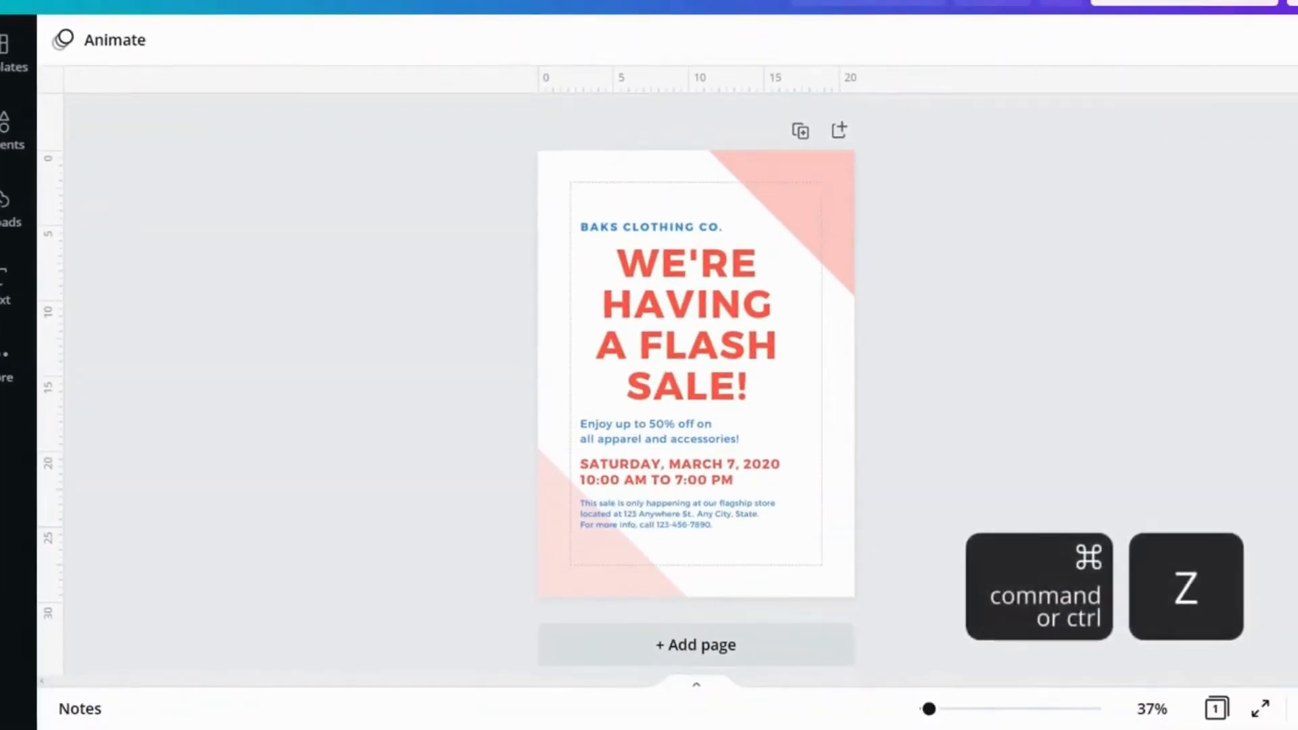
{"action": "left_click", "coordinate": [445, 2]}
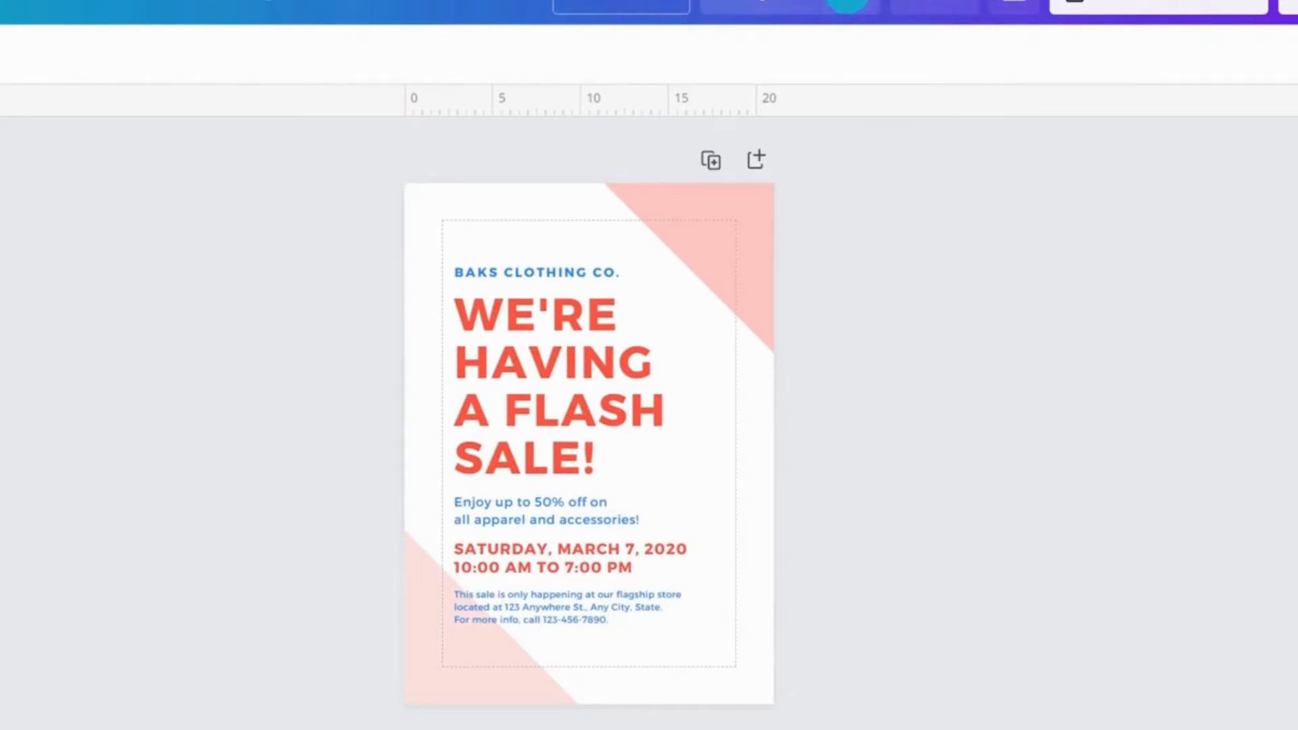
Step: Browse the Share, Download and publishing options panels for the design
{"action": "left_click", "coordinate": [935, 5]}
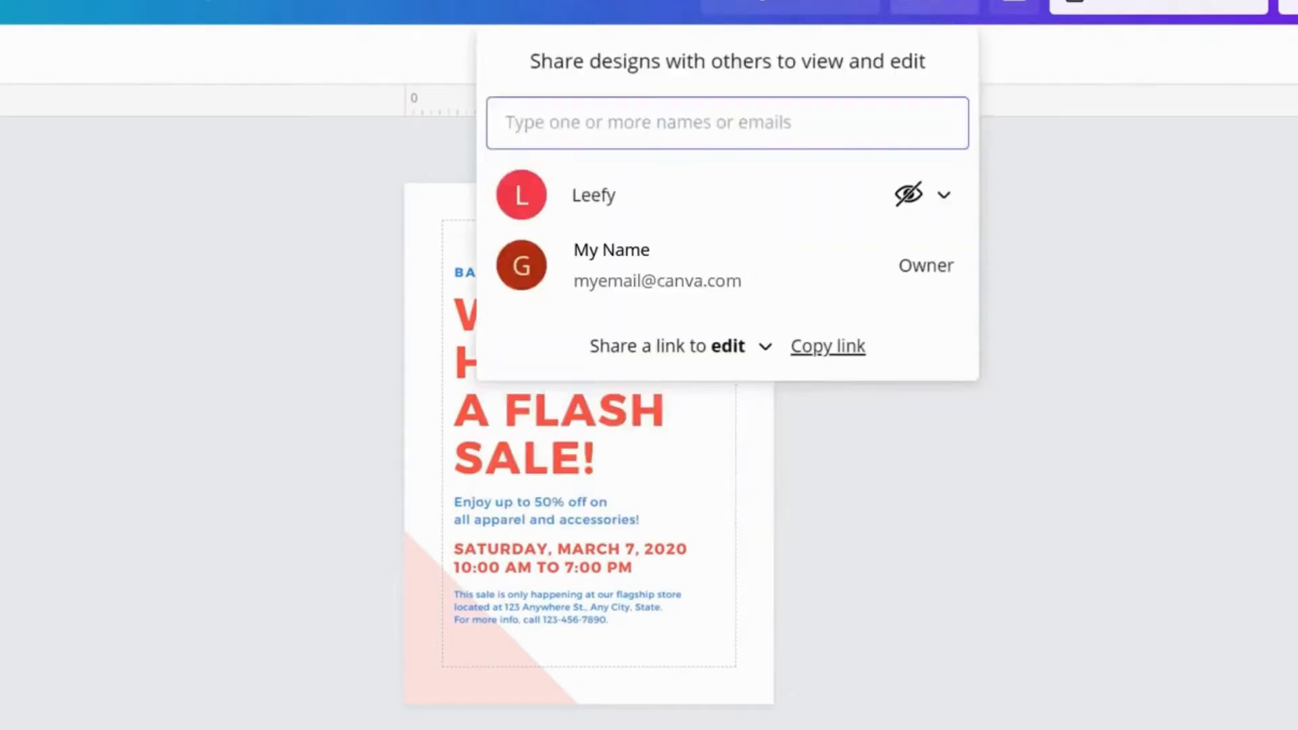
{"action": "left_click", "coordinate": [1012, 7]}
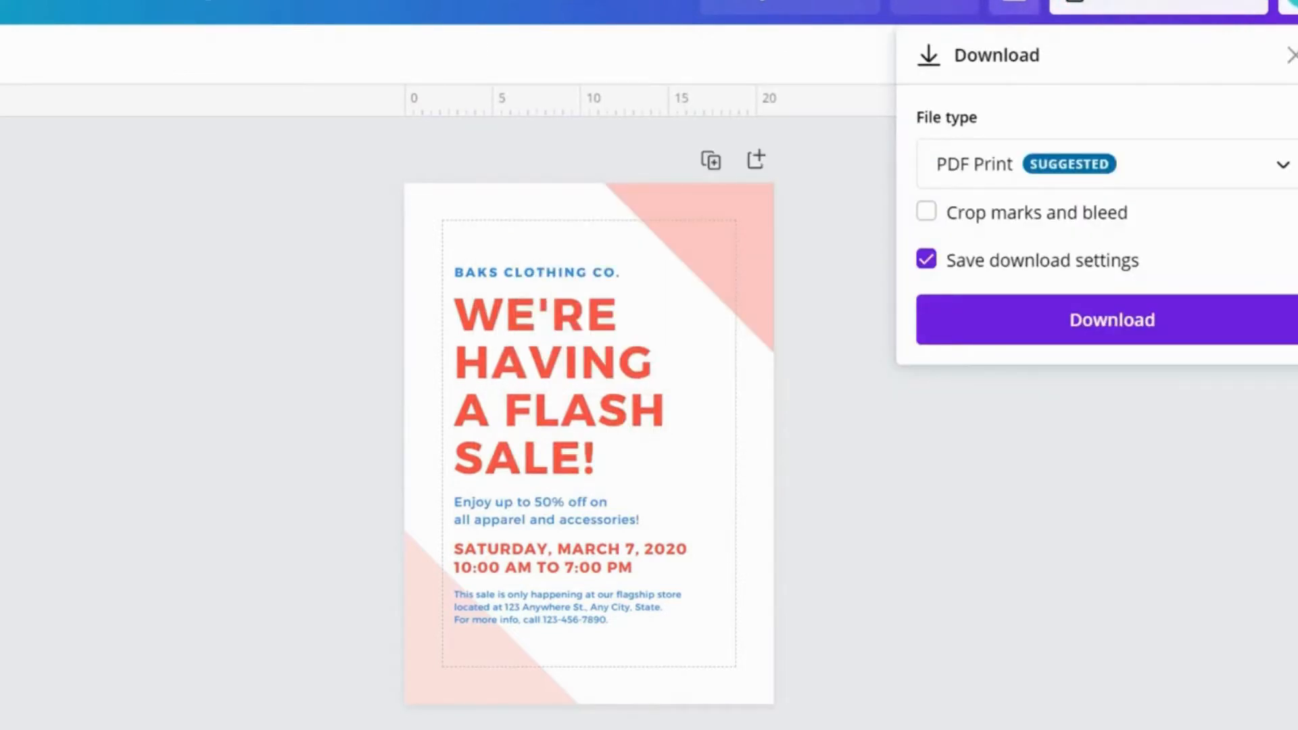
{"action": "left_click", "coordinate": [1294, 5]}
{"action": "scroll", "coordinate": [1102, 405], "scroll_direction": "down", "scroll_amount": 10}
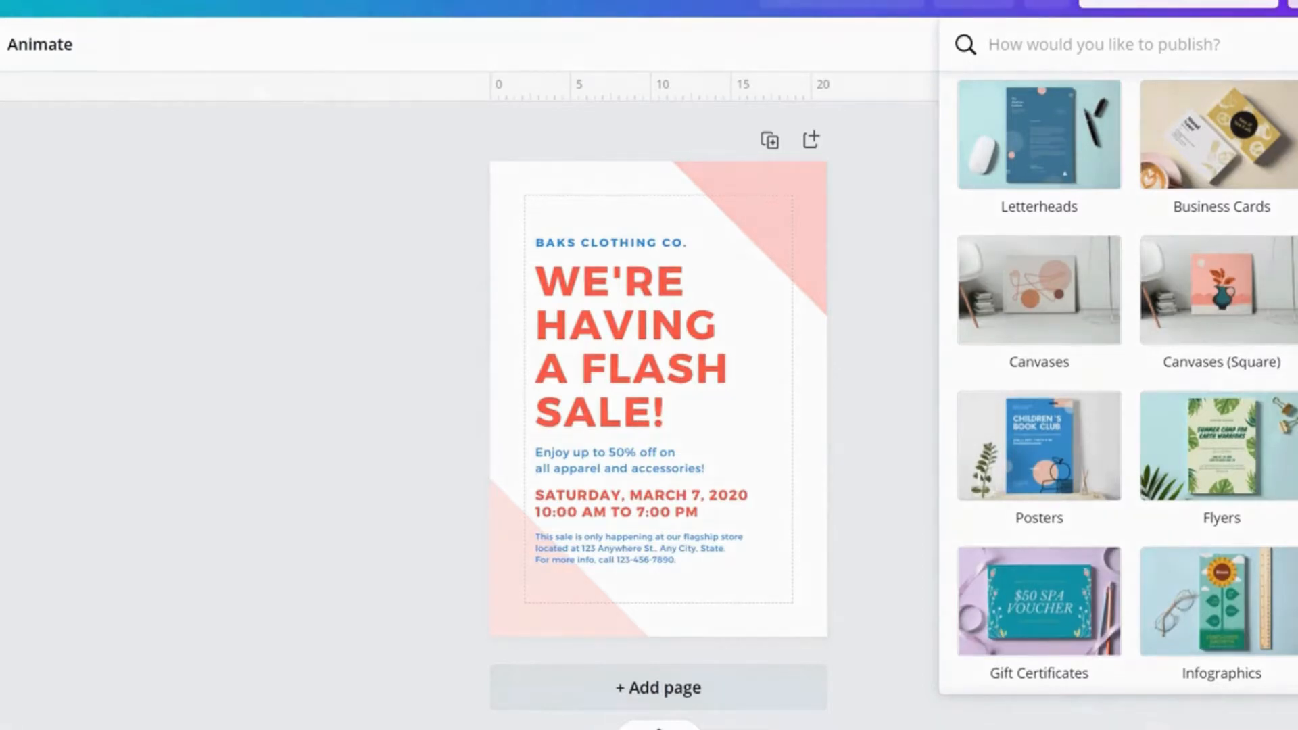
{"action": "scroll", "coordinate": [1119, 382], "scroll_direction": "down", "scroll_amount": 1}
{"action": "scroll", "coordinate": [1119, 382], "scroll_direction": "up", "scroll_amount": 8}
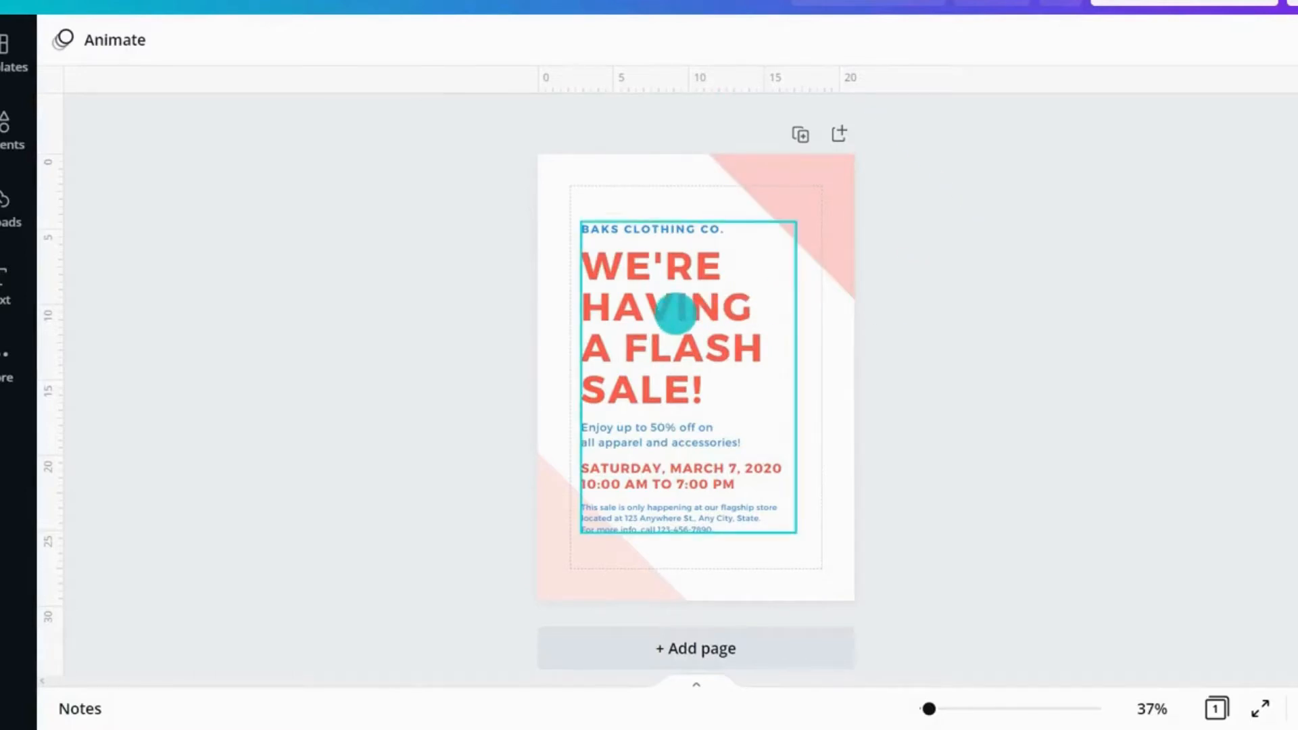
Step: Select the flyer's text group and enlarge it slightly by its corner handle
{"action": "left_click", "coordinate": [675, 314]}
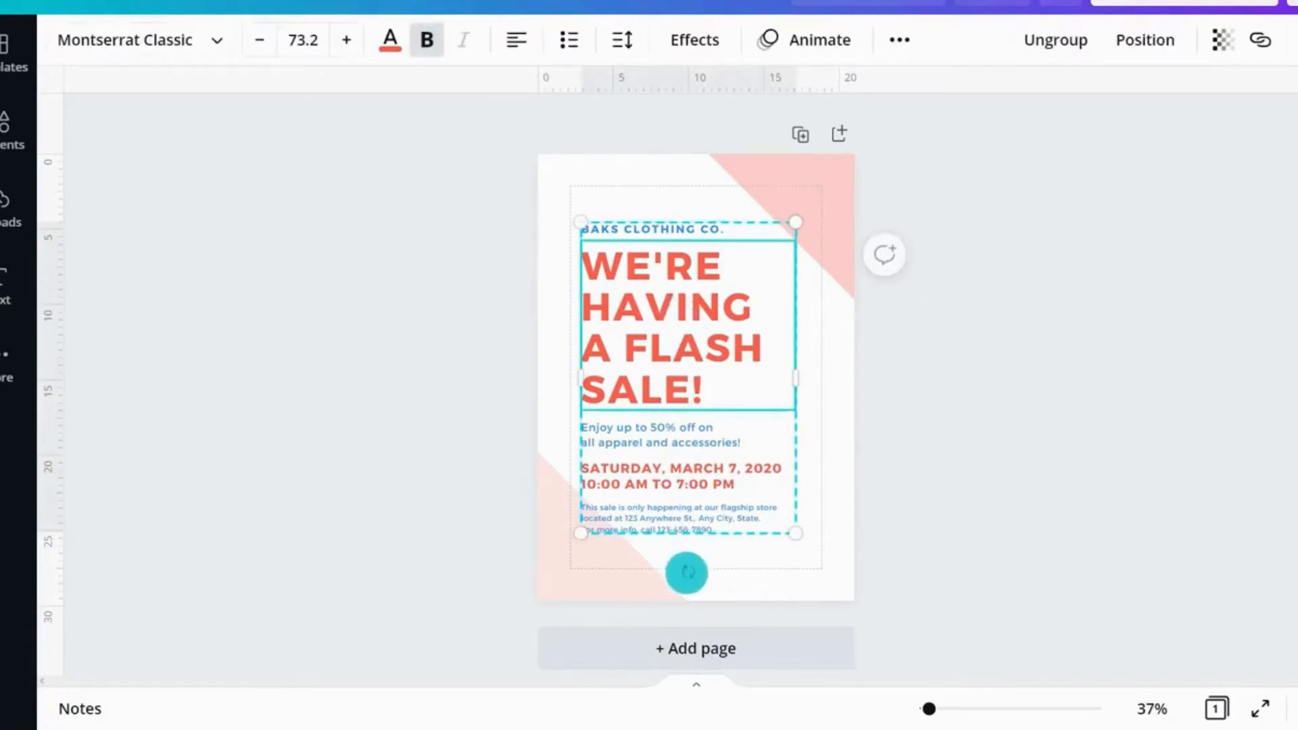
{"action": "left_click_drag", "start_coordinate": [689, 572], "coordinate": [689, 572]}
{"action": "mouse_move", "coordinate": [794, 545]}
{"action": "left_mouse_down"}
{"action": "mouse_move", "coordinate": [814, 557]}
{"action": "mouse_move", "coordinate": [786, 522]}
{"action": "left_mouse_up"}
{"action": "mouse_move", "coordinate": [706, 388]}
{"action": "left_mouse_down"}
{"action": "mouse_move", "coordinate": [704, 404]}
{"action": "mouse_move", "coordinate": [705, 386]}
{"action": "left_mouse_up"}
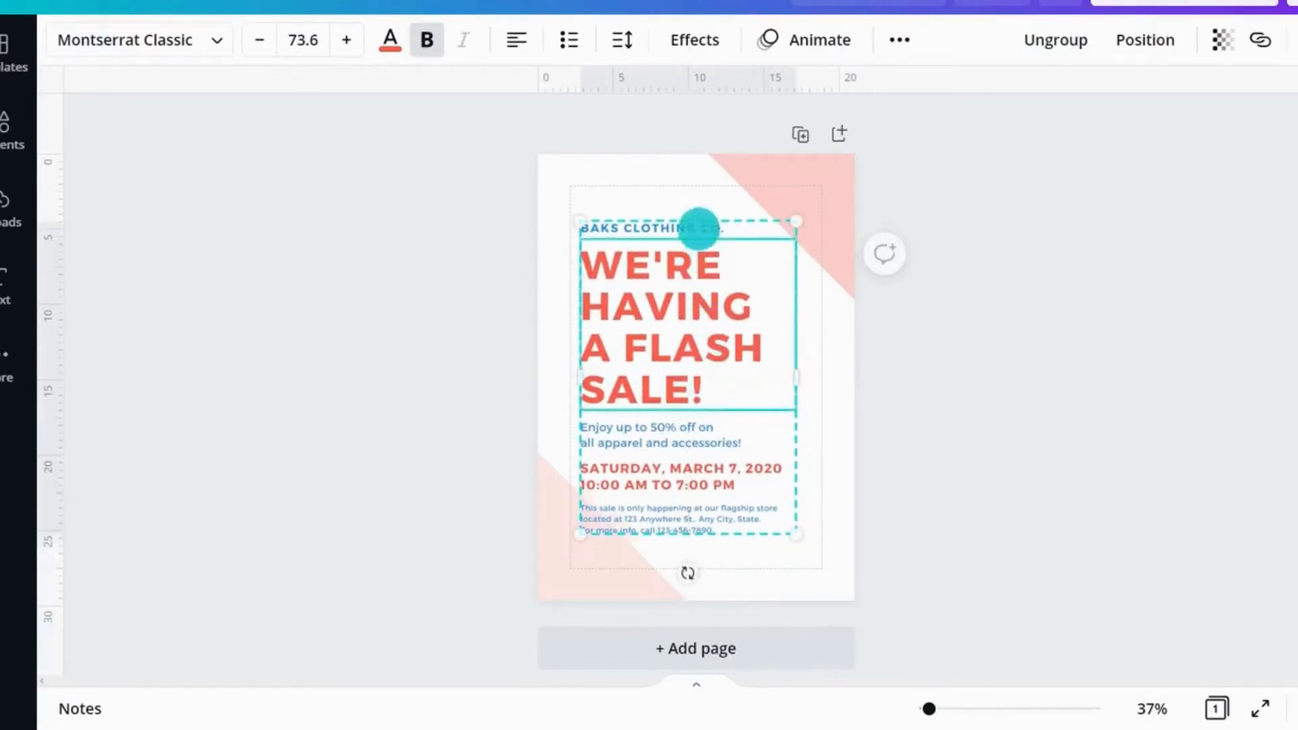
Step: Change the small line above the main heading to read SEASON SALE!
{"action": "double_click", "coordinate": [699, 227]}
{"action": "type", "text": "SEASON SALE!"}
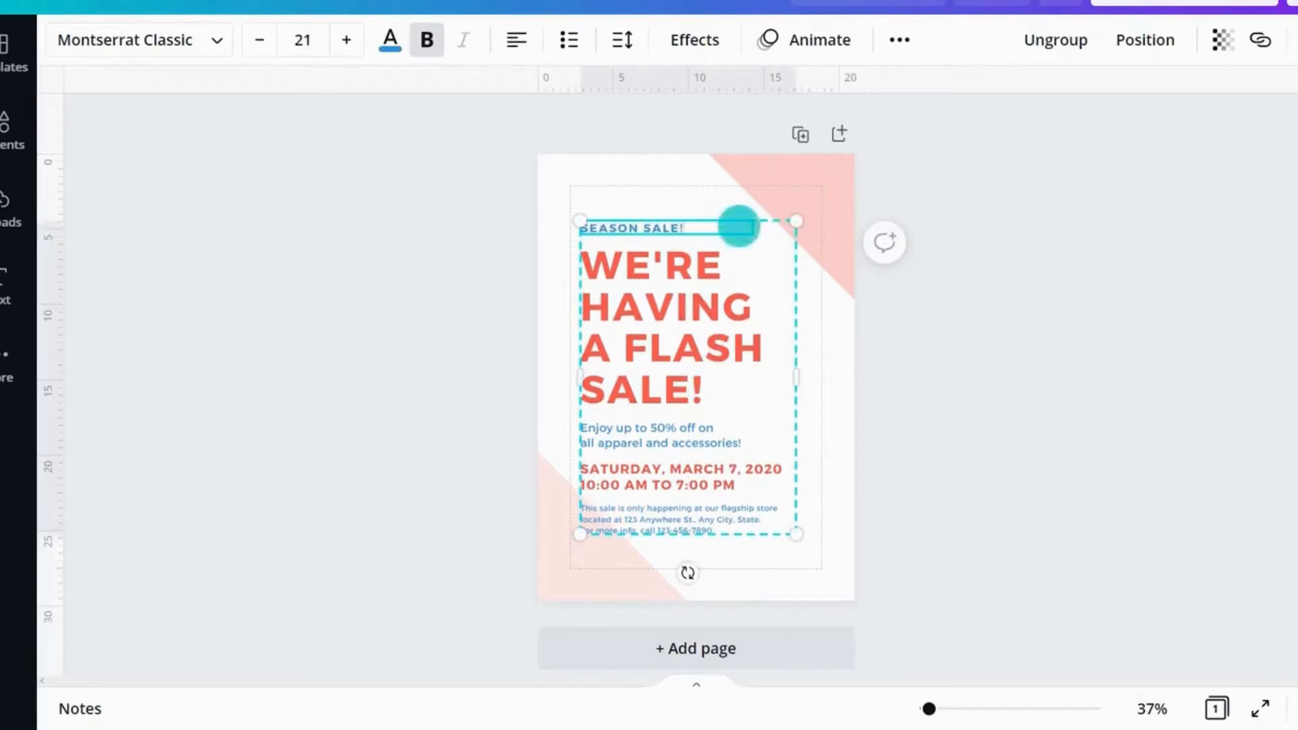
{"action": "left_click", "coordinate": [942, 278]}
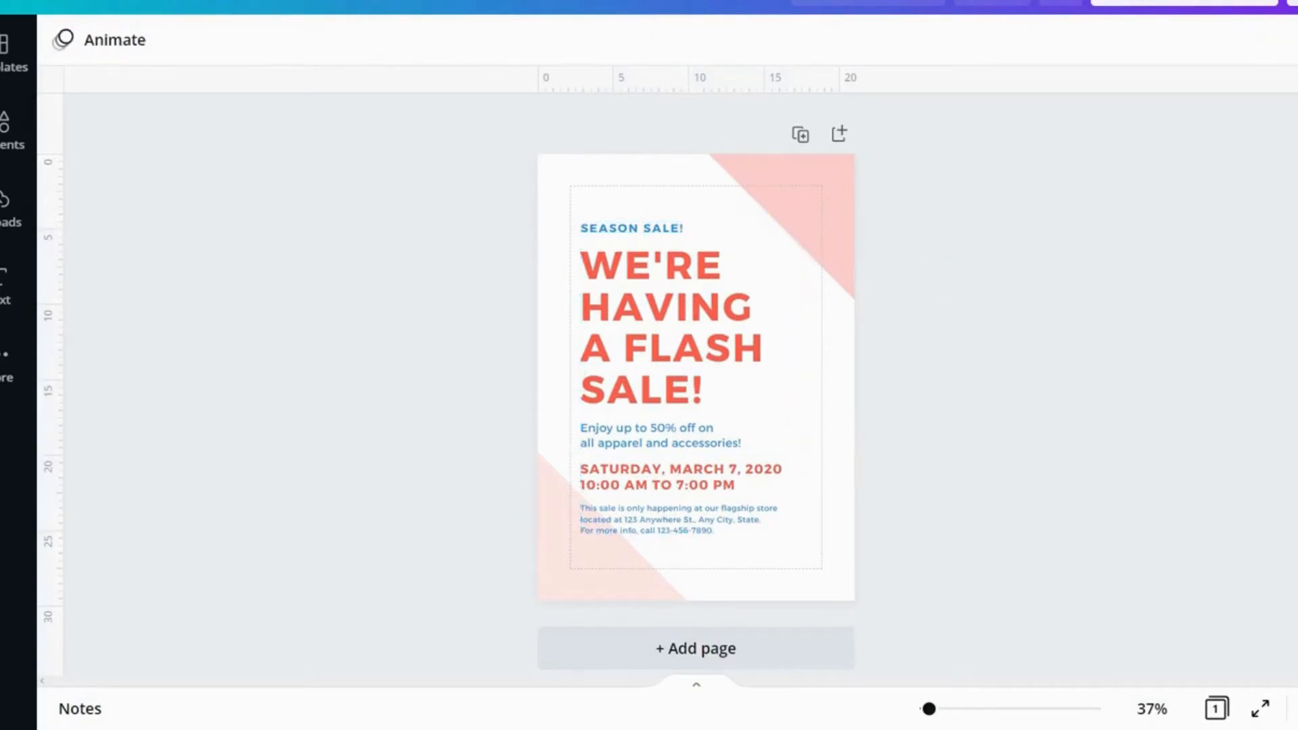
Step: Select the text group and ungroup its text boxes
{"action": "left_click", "coordinate": [917, 307]}
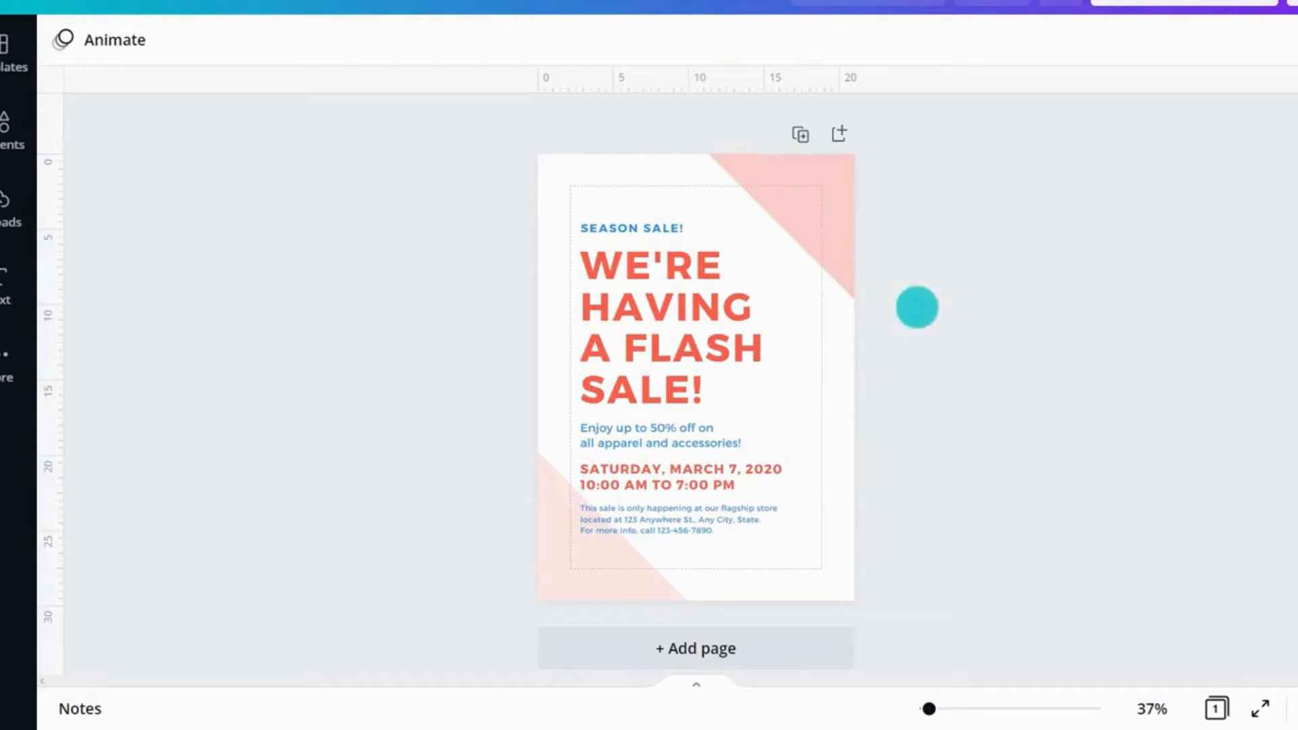
{"action": "left_click", "coordinate": [669, 332]}
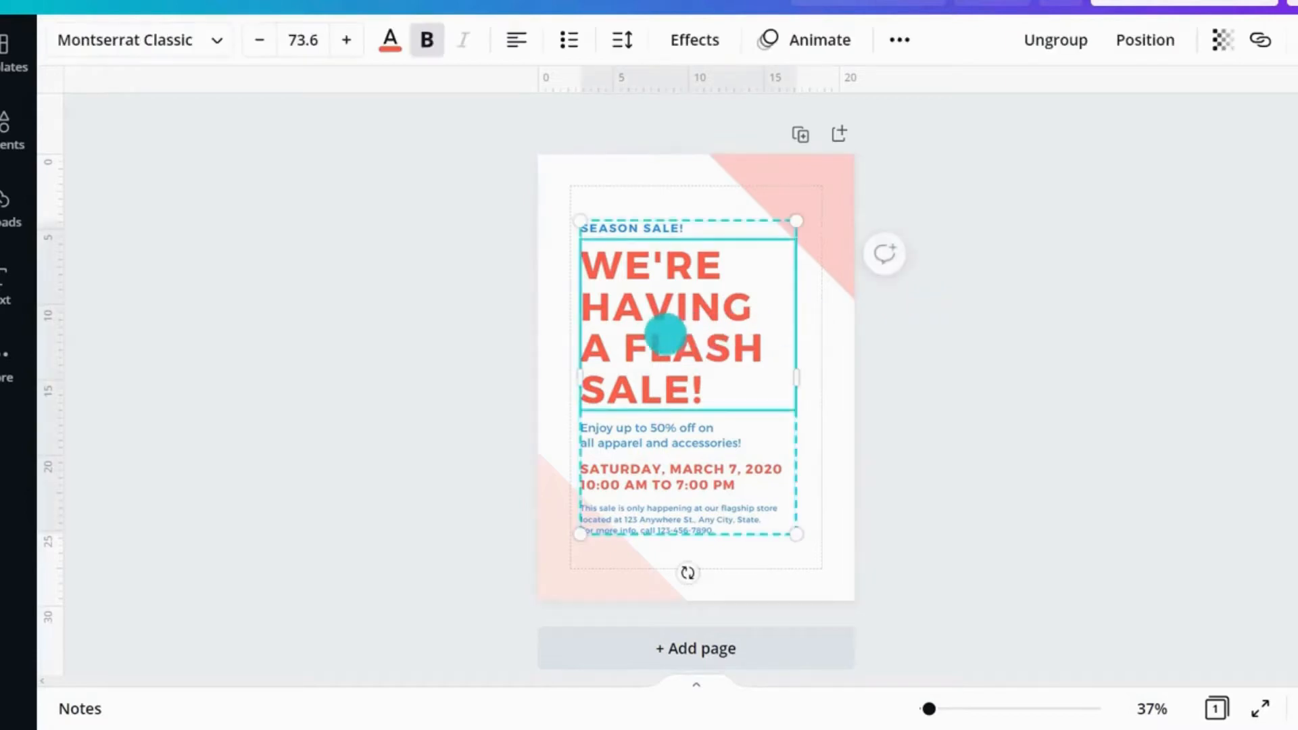
{"action": "mouse_move", "coordinate": [665, 333]}
{"action": "left_mouse_down"}
{"action": "mouse_move", "coordinate": [682, 333]}
{"action": "mouse_move", "coordinate": [665, 331]}
{"action": "left_mouse_up"}
{"action": "left_click", "coordinate": [1049, 43]}
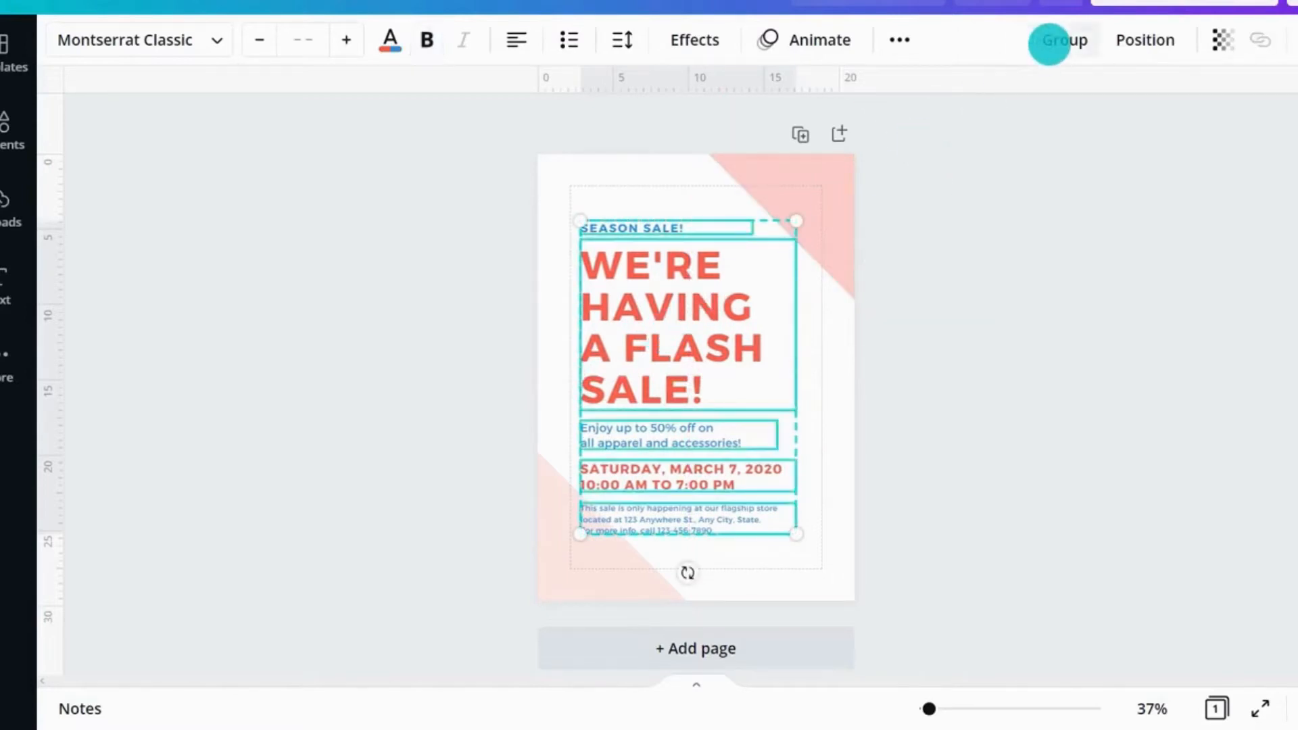
{"action": "left_click", "coordinate": [919, 314]}
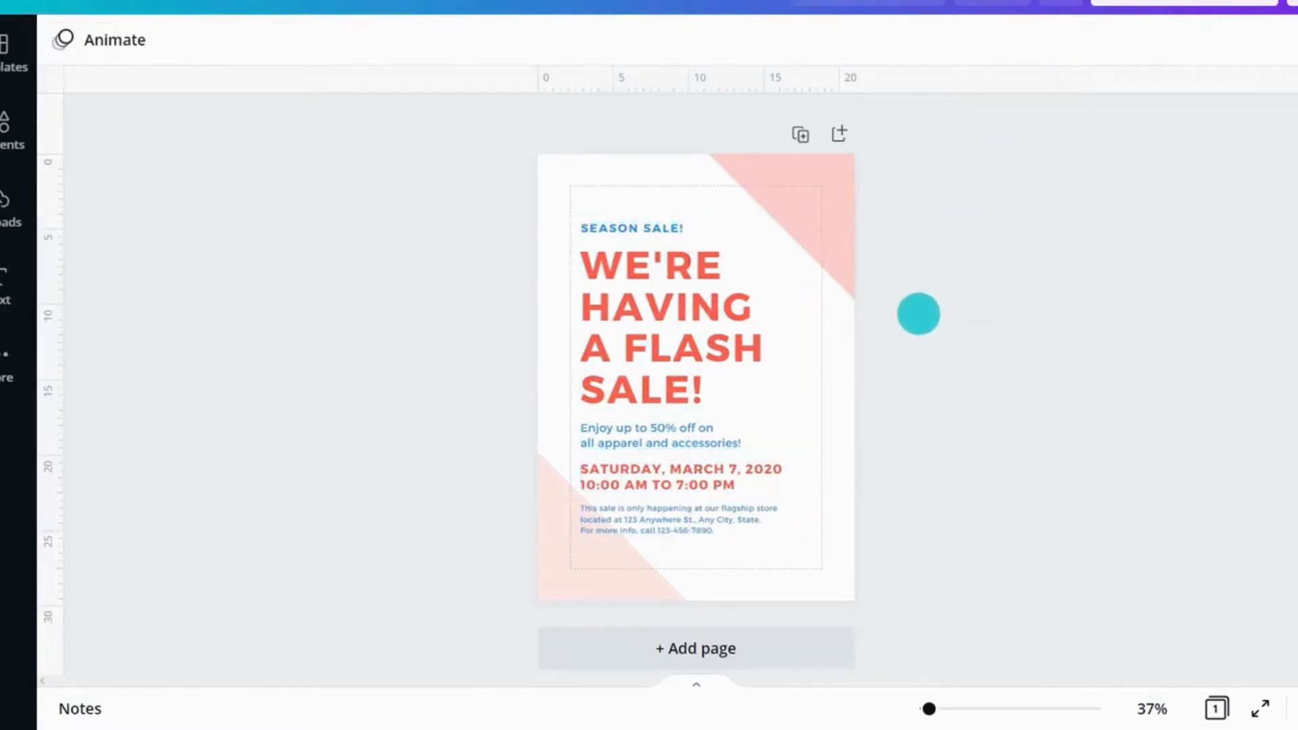
Step: Multi-select all five text boxes and group them together again
{"action": "left_click", "coordinate": [631, 230], "text": "shift"}
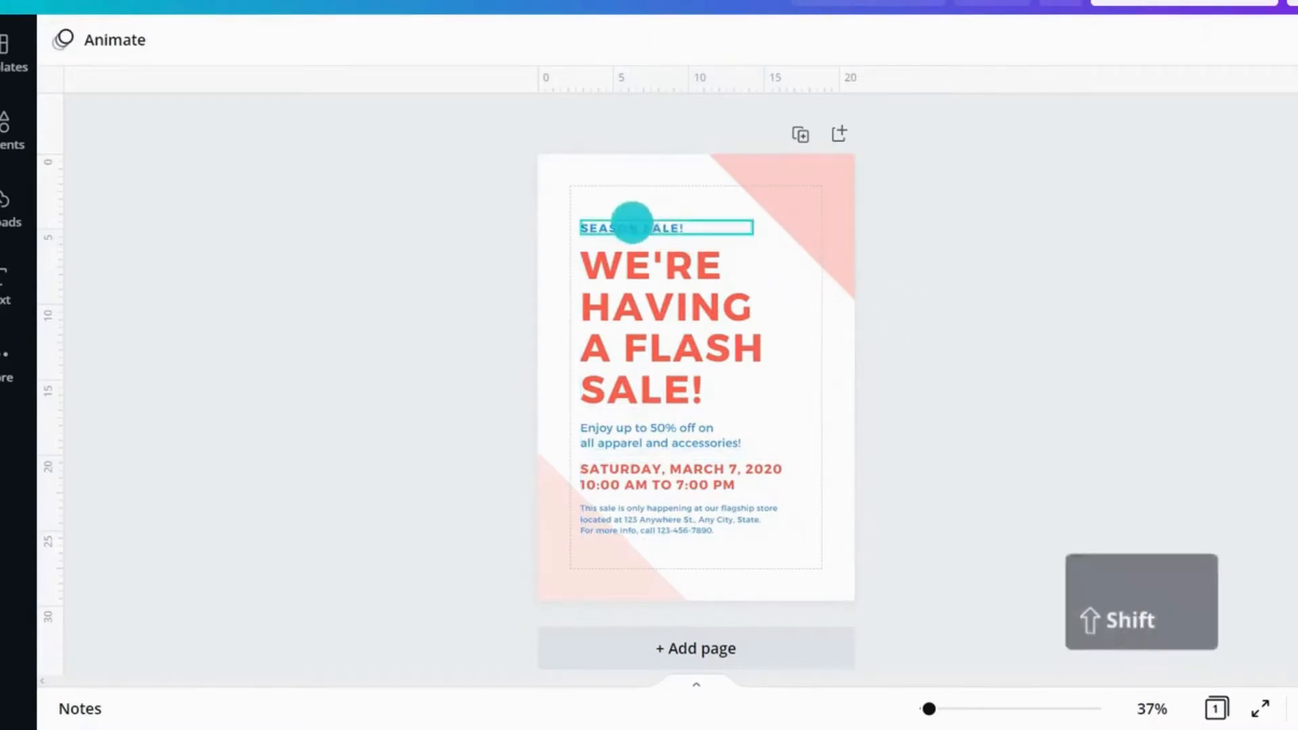
{"action": "left_click", "coordinate": [626, 298], "text": "shift"}
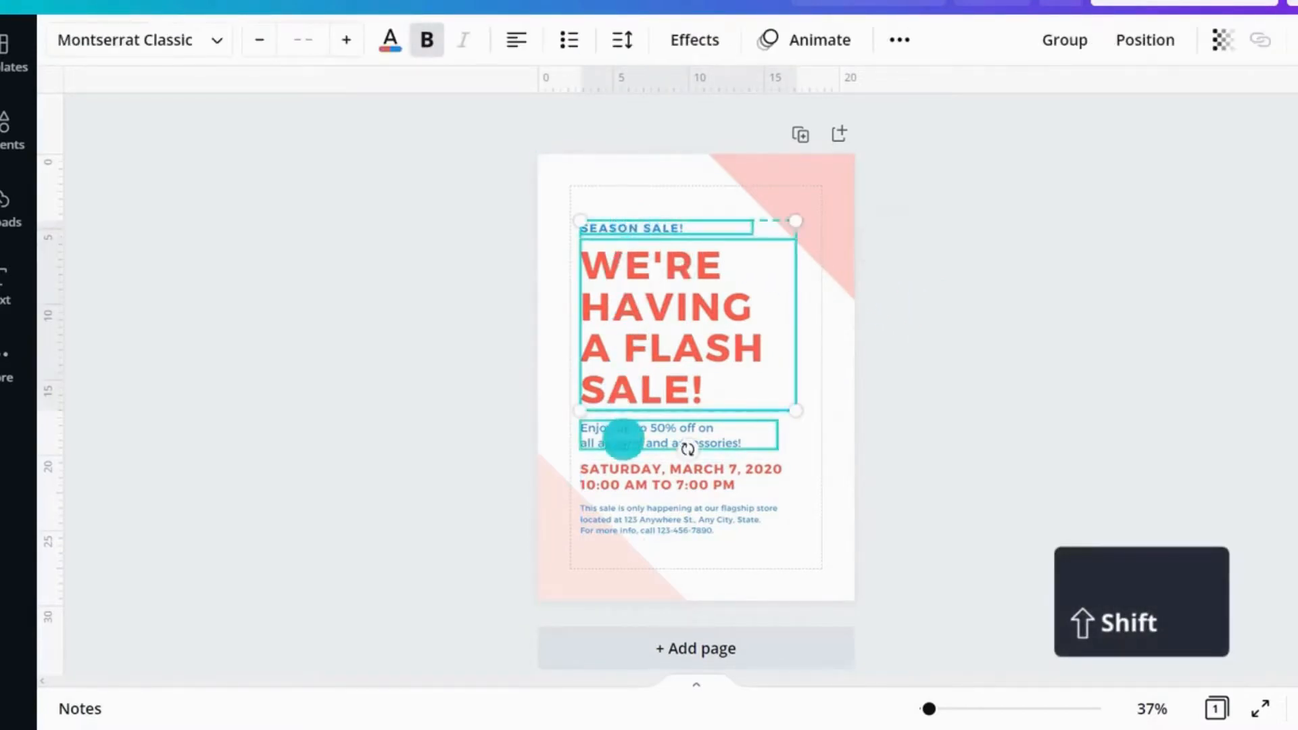
{"action": "left_click", "coordinate": [622, 440], "text": "shift"}
{"action": "left_click", "coordinate": [623, 474], "text": "shift"}
{"action": "left_click", "coordinate": [623, 518], "text": "shift"}
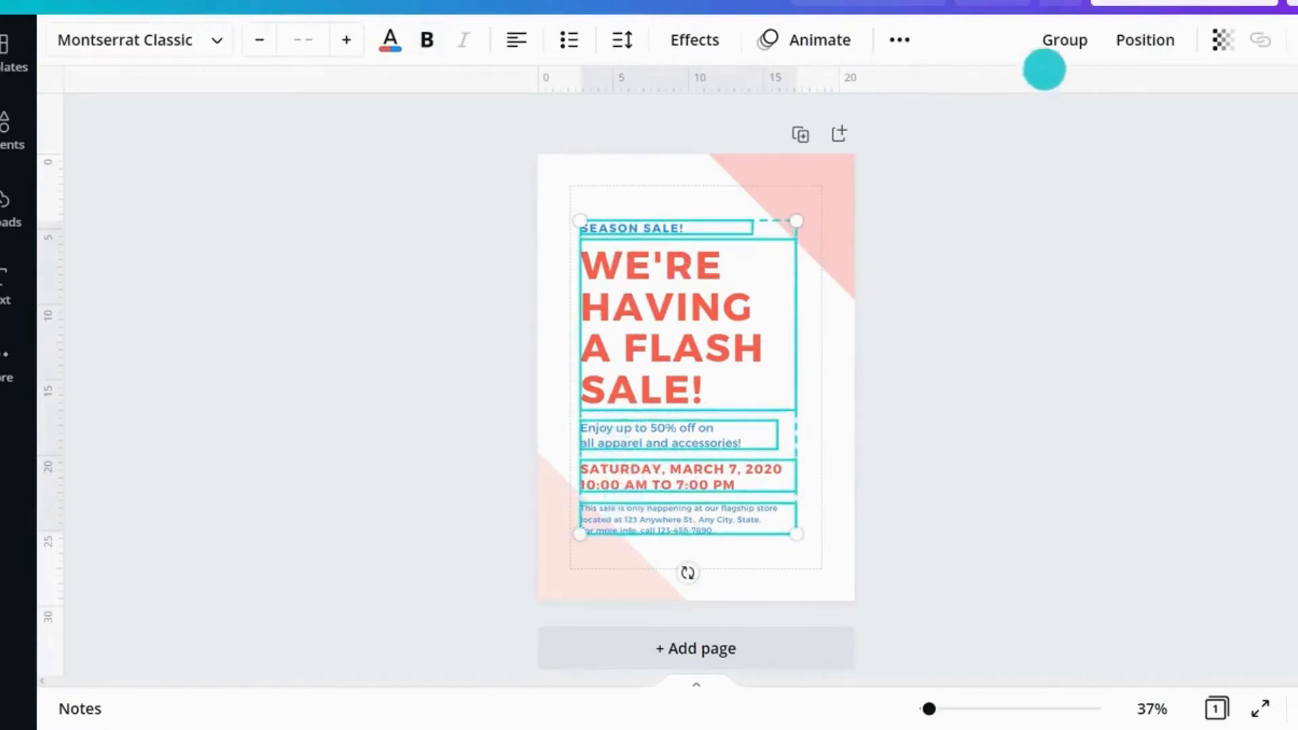
{"action": "left_click", "coordinate": [1062, 46]}
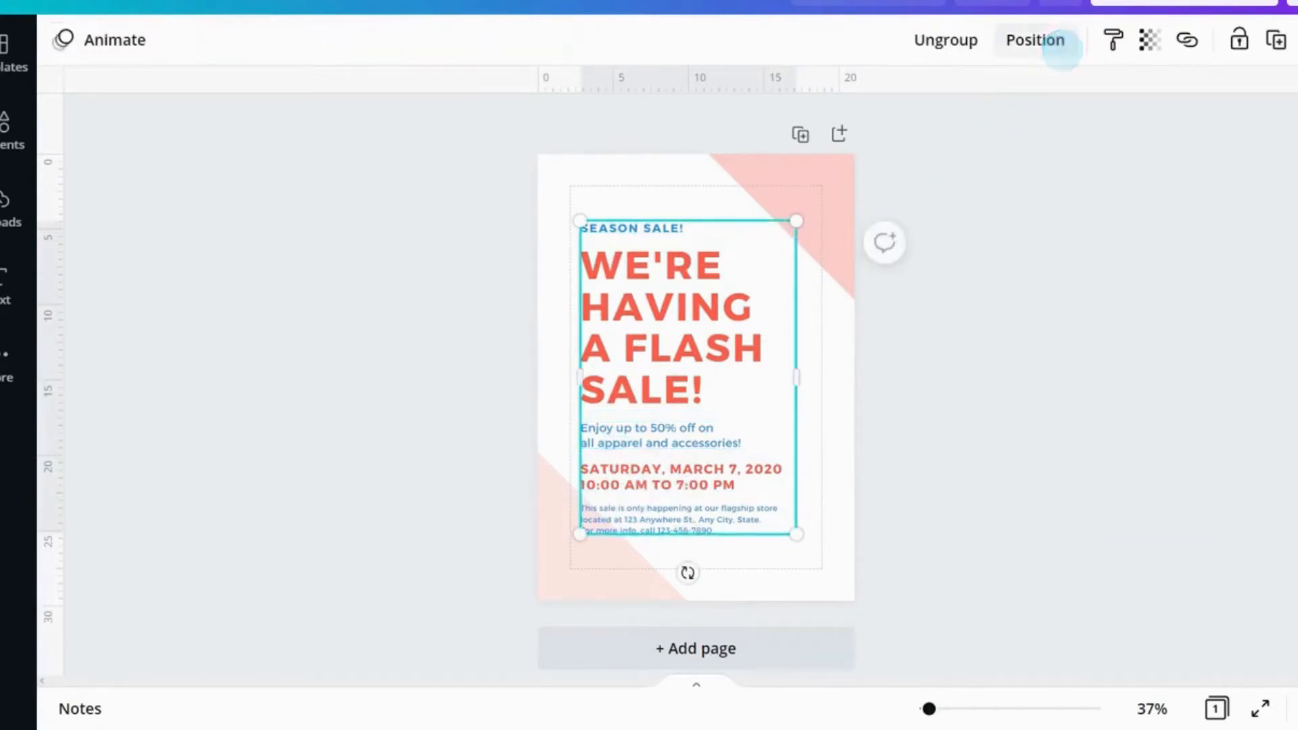
Step: Select the pink triangle in the lower-left corner and bring it forward one layer
{"action": "left_click", "coordinate": [672, 327]}
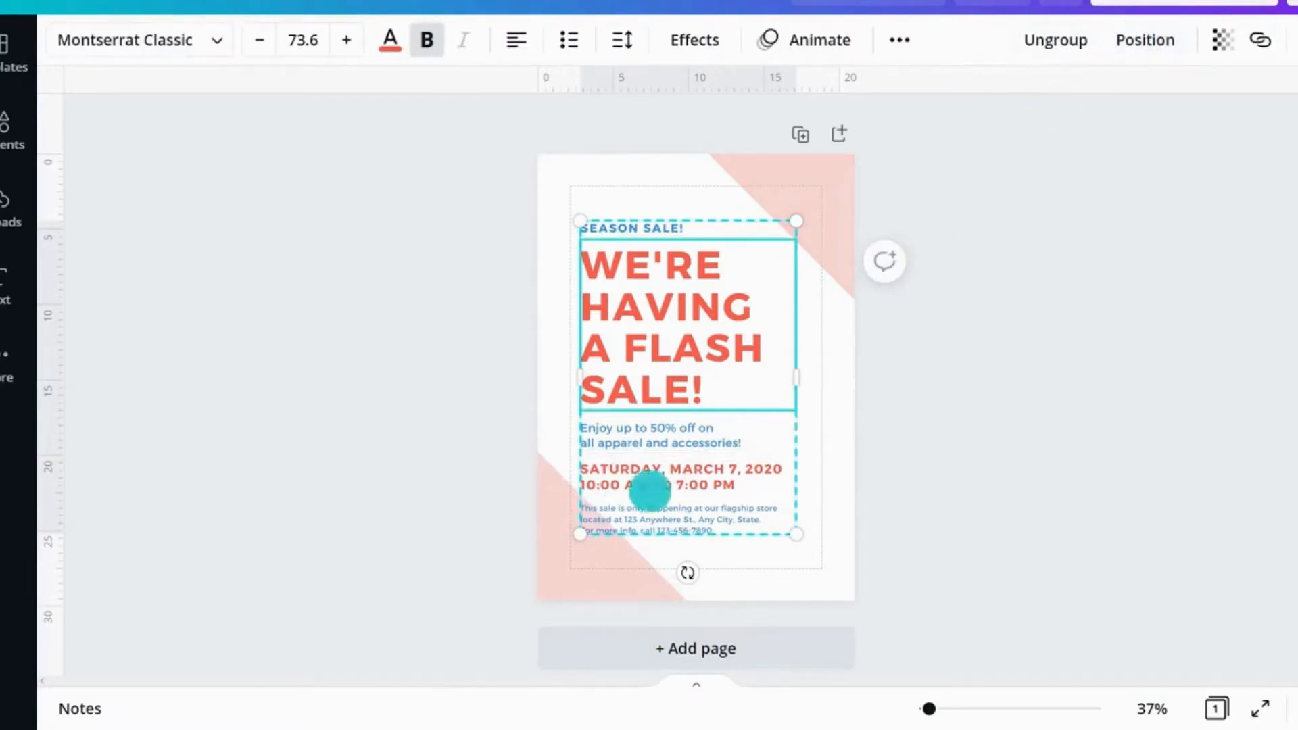
{"action": "left_click", "coordinate": [572, 560]}
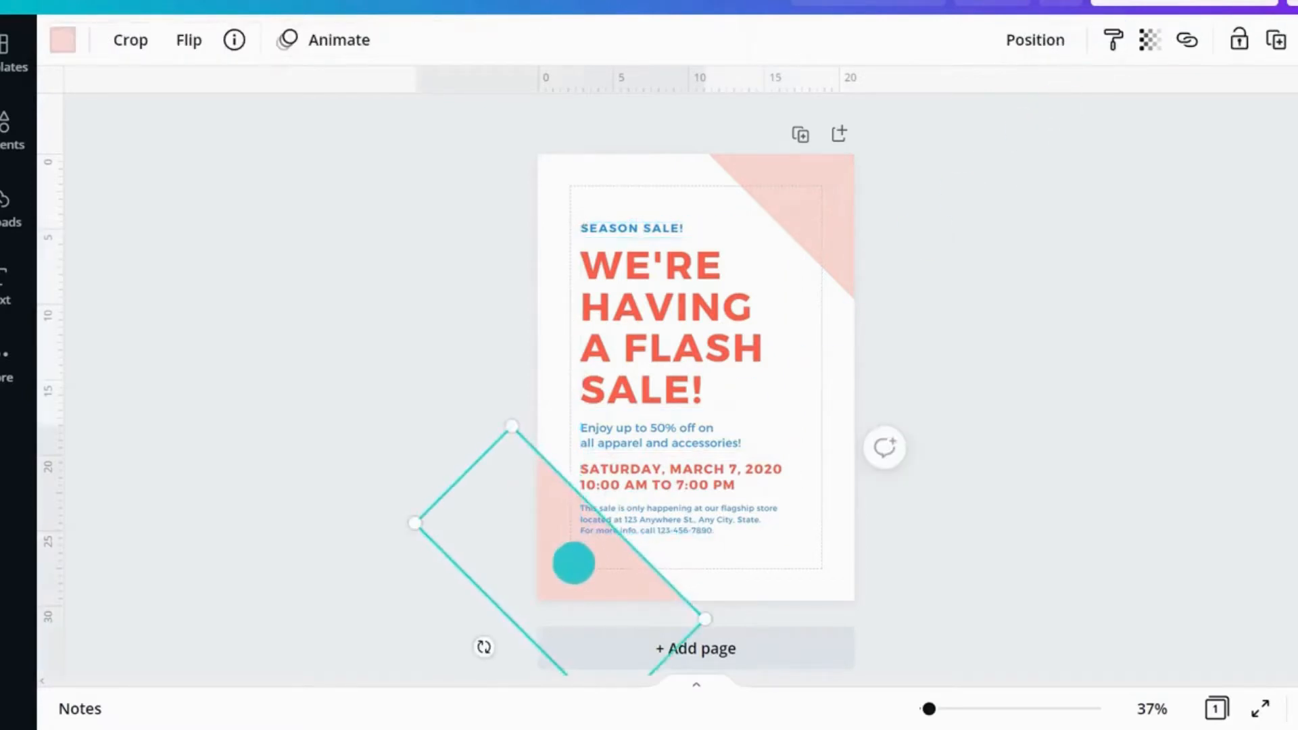
{"action": "left_click", "coordinate": [1023, 48]}
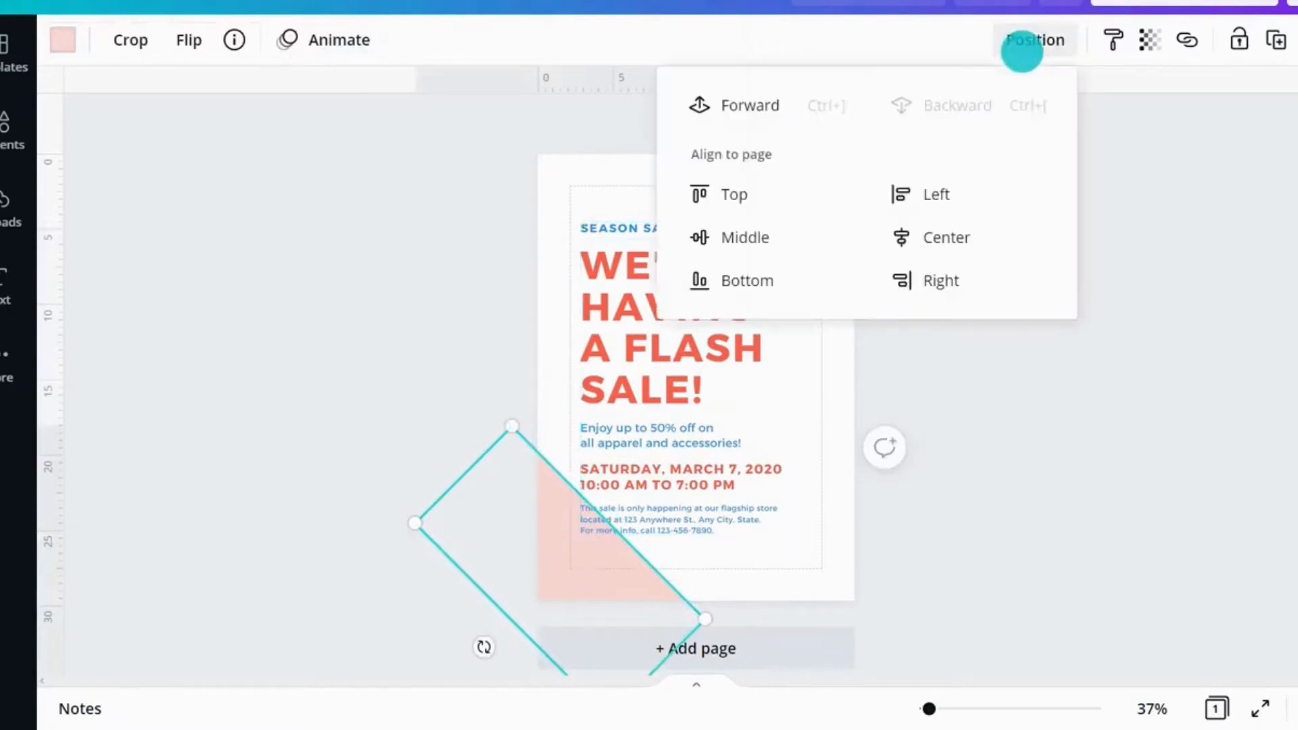
{"action": "left_click", "coordinate": [742, 105]}
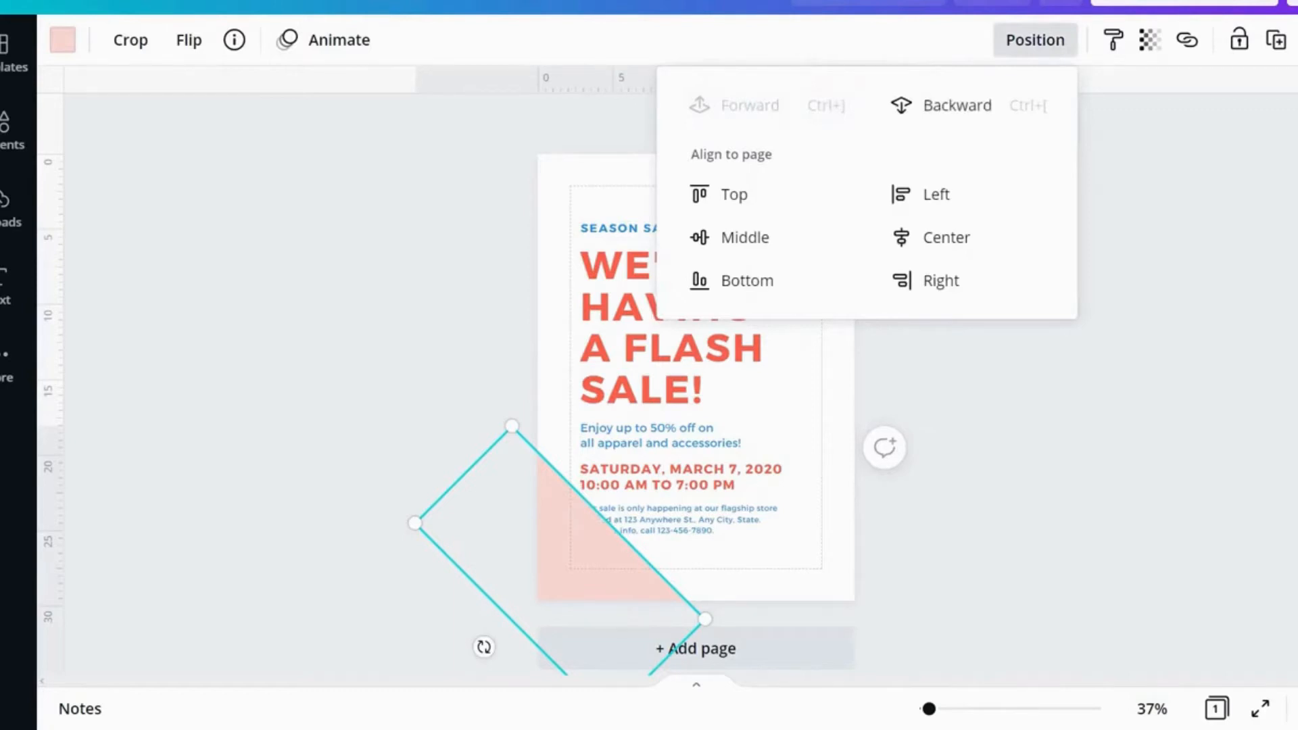
Step: Send the pink triangle backward one layer and deselect it
{"action": "left_click", "coordinate": [936, 105]}
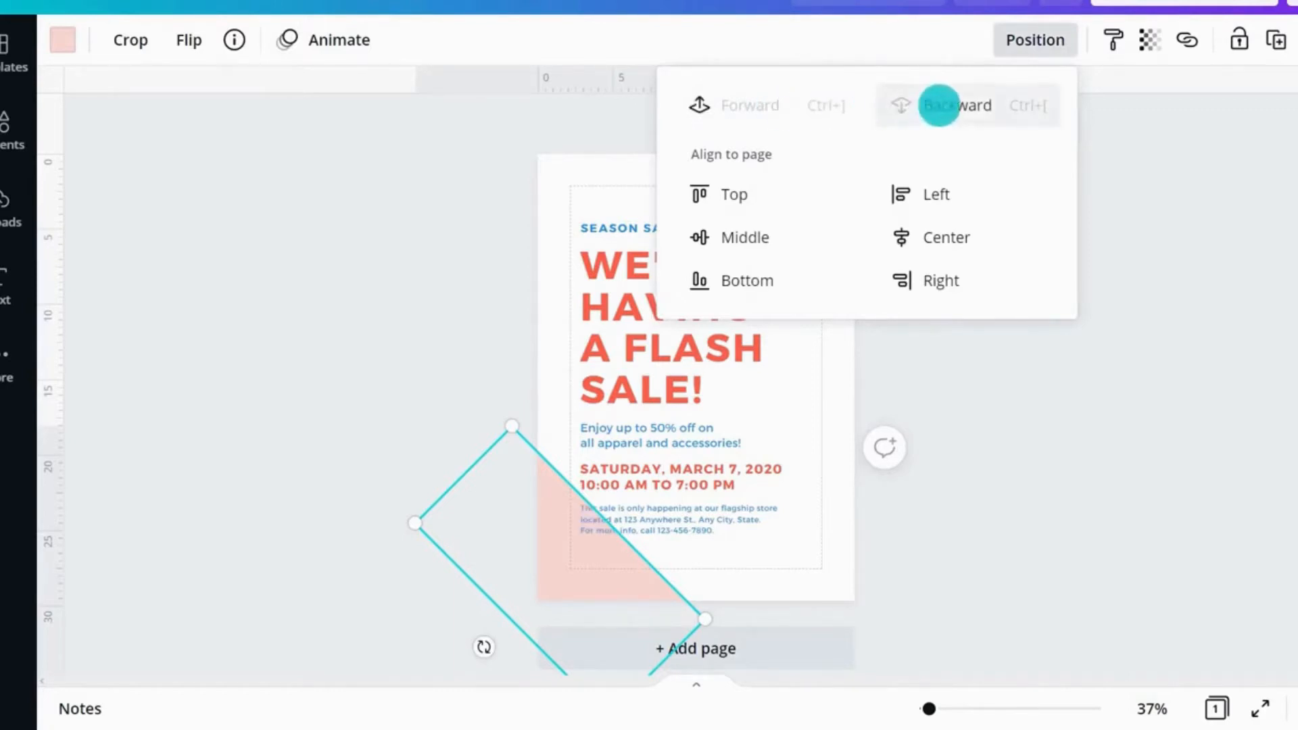
{"action": "left_click", "coordinate": [960, 379]}
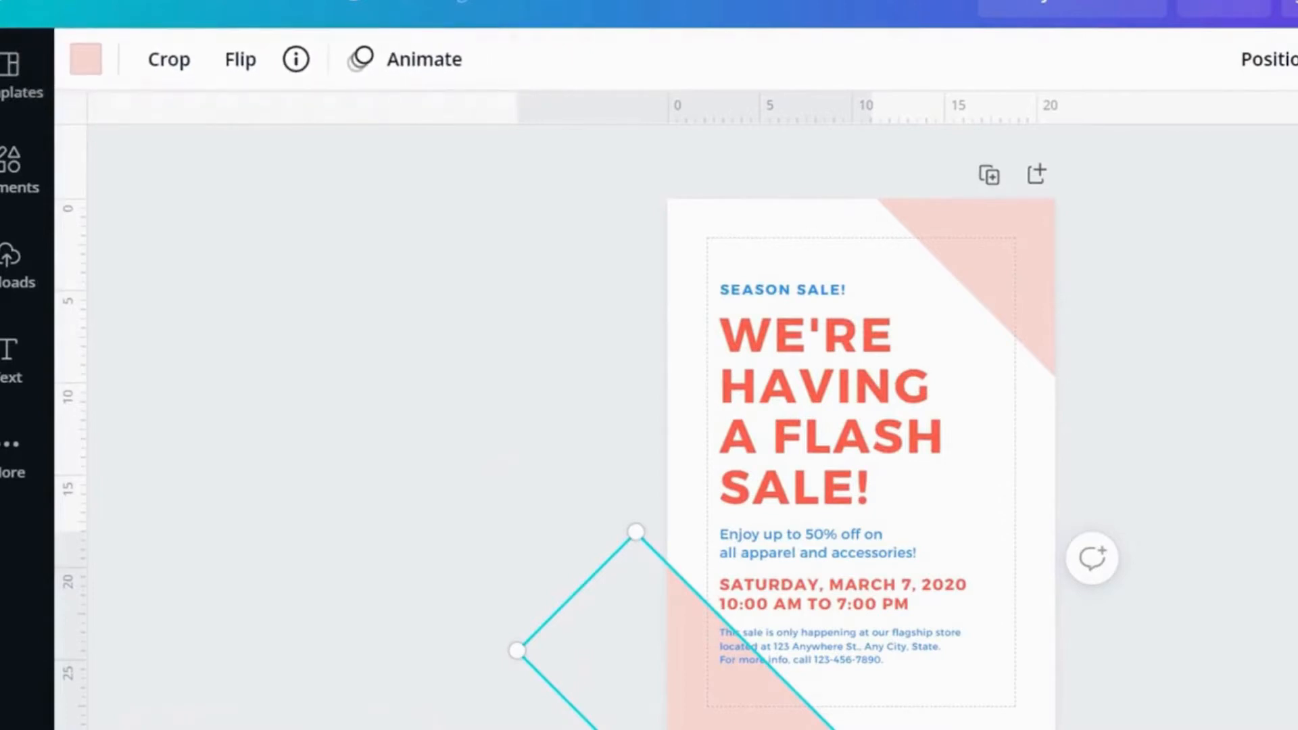
{"action": "key", "text": "Escape"}
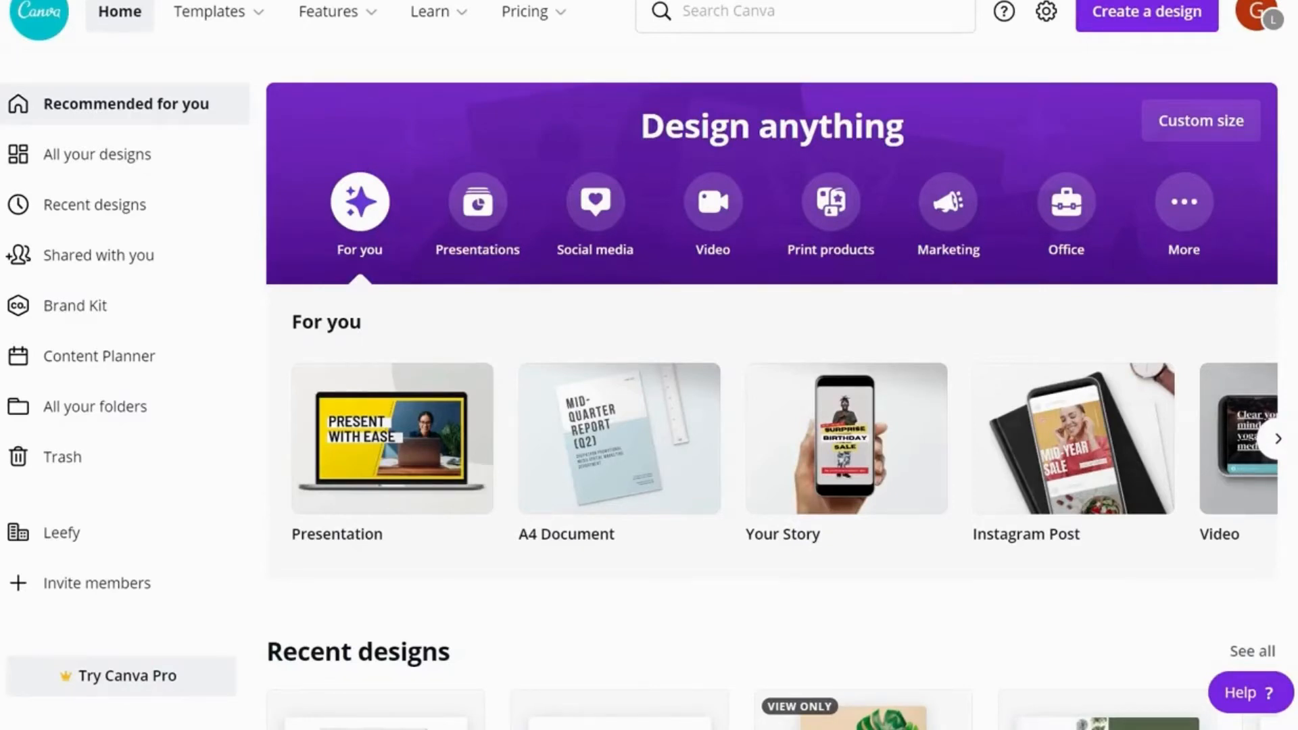
Step: Search the home page for Instagram templates and open the Instagram Post template results
{"action": "left_click", "coordinate": [815, 19]}
{"action": "type", "text": "instagram"}
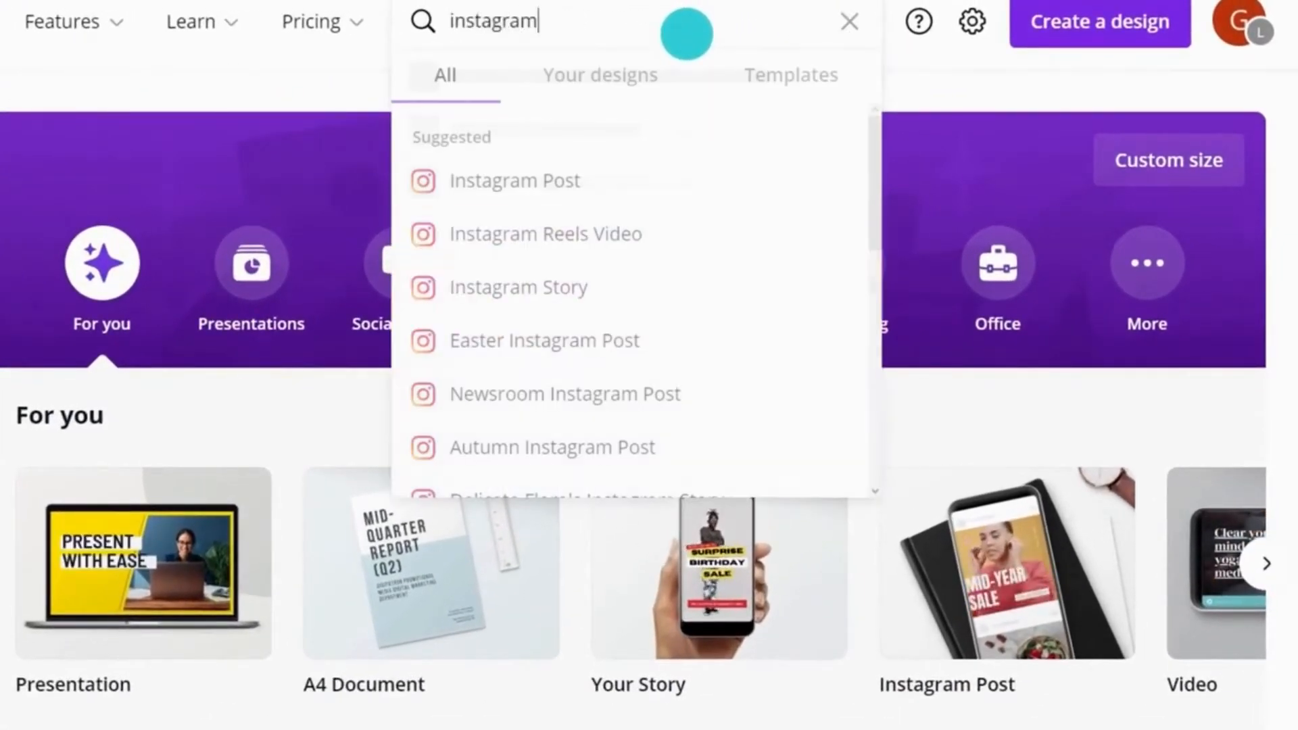
{"action": "left_click", "coordinate": [771, 75]}
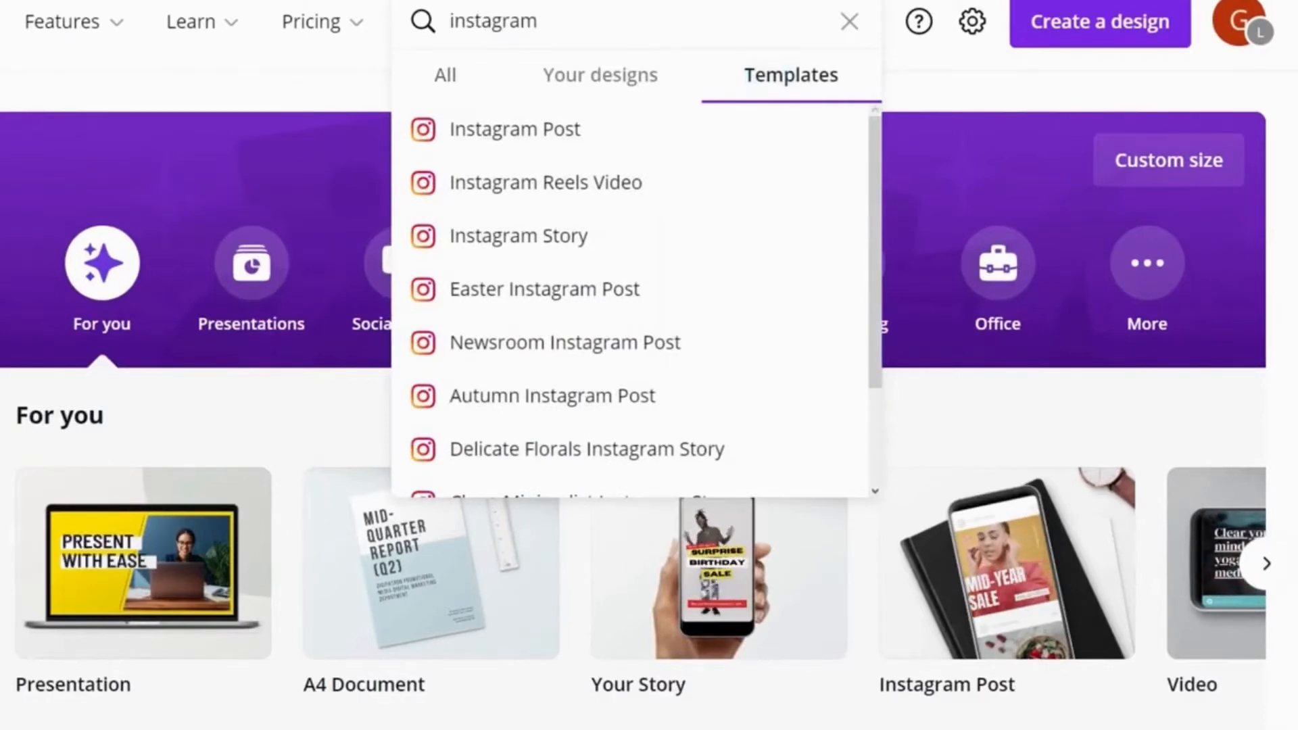
{"action": "left_click", "coordinate": [574, 125]}
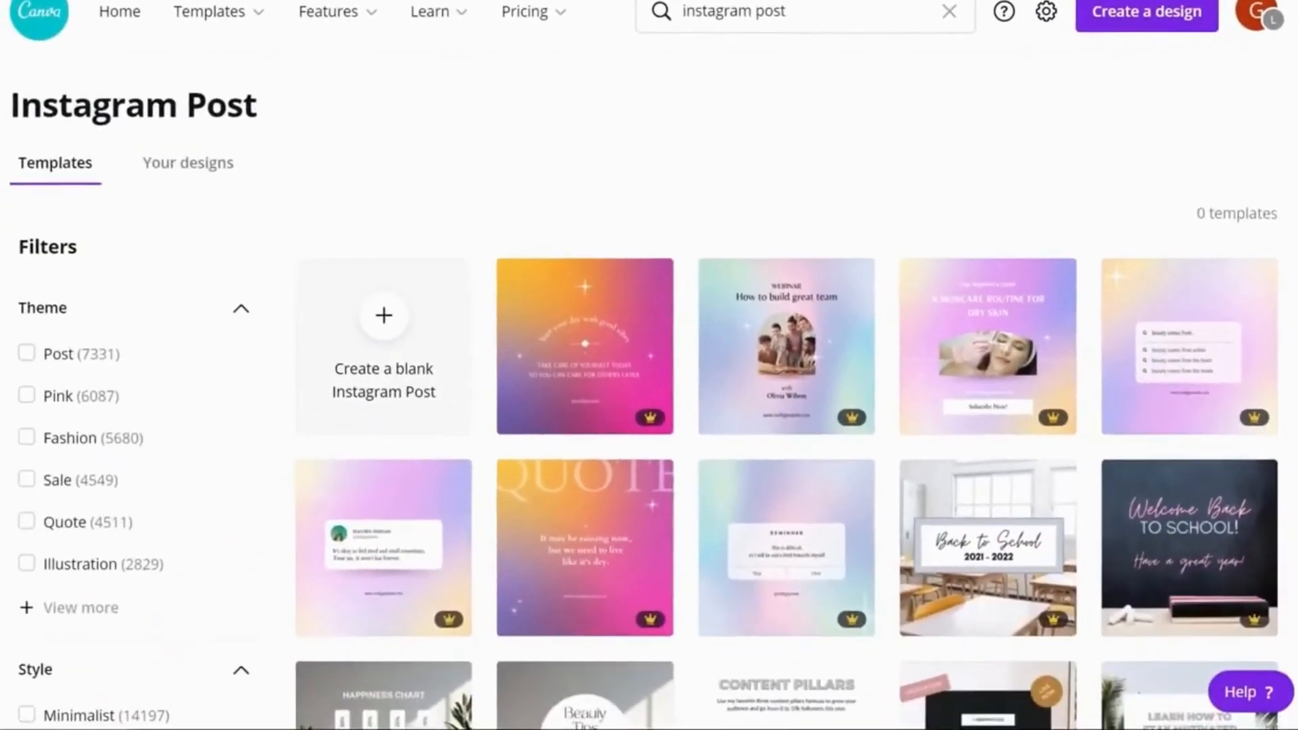
Step: Filter the Instagram Post templates by the Sale theme and Free price
{"action": "scroll", "coordinate": [787, 405], "scroll_direction": "down", "scroll_amount": 10}
{"action": "scroll", "coordinate": [786, 405], "scroll_direction": "down", "scroll_amount": 15}
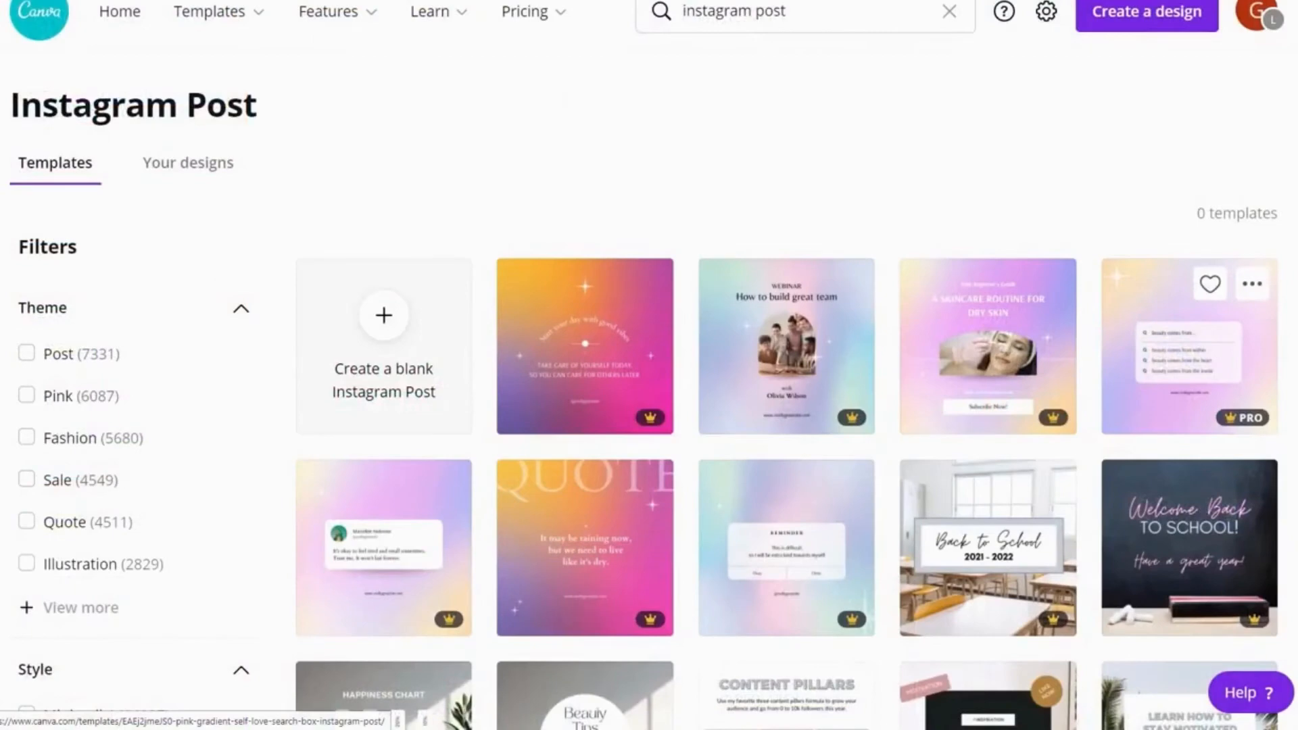
{"action": "left_click", "coordinate": [84, 477]}
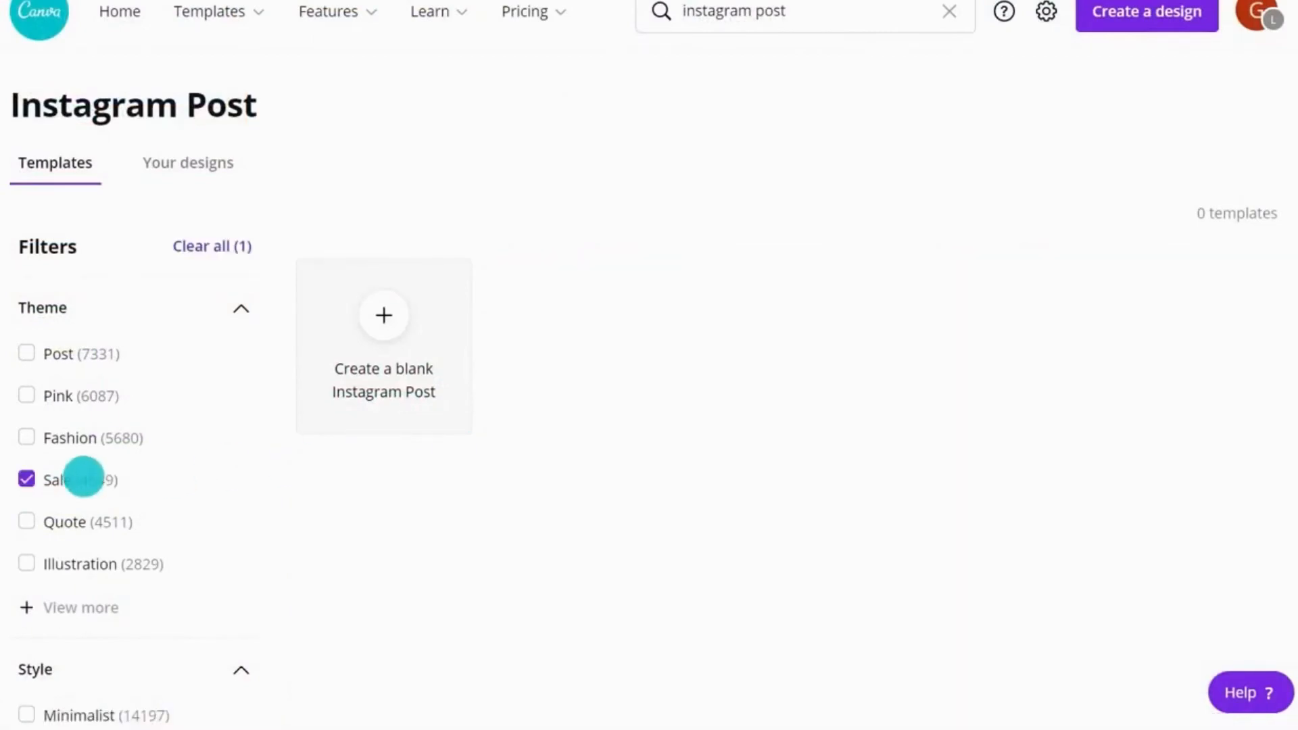
{"action": "scroll", "coordinate": [83, 475], "scroll_direction": "down", "scroll_amount": 8}
{"action": "left_click", "coordinate": [63, 523]}
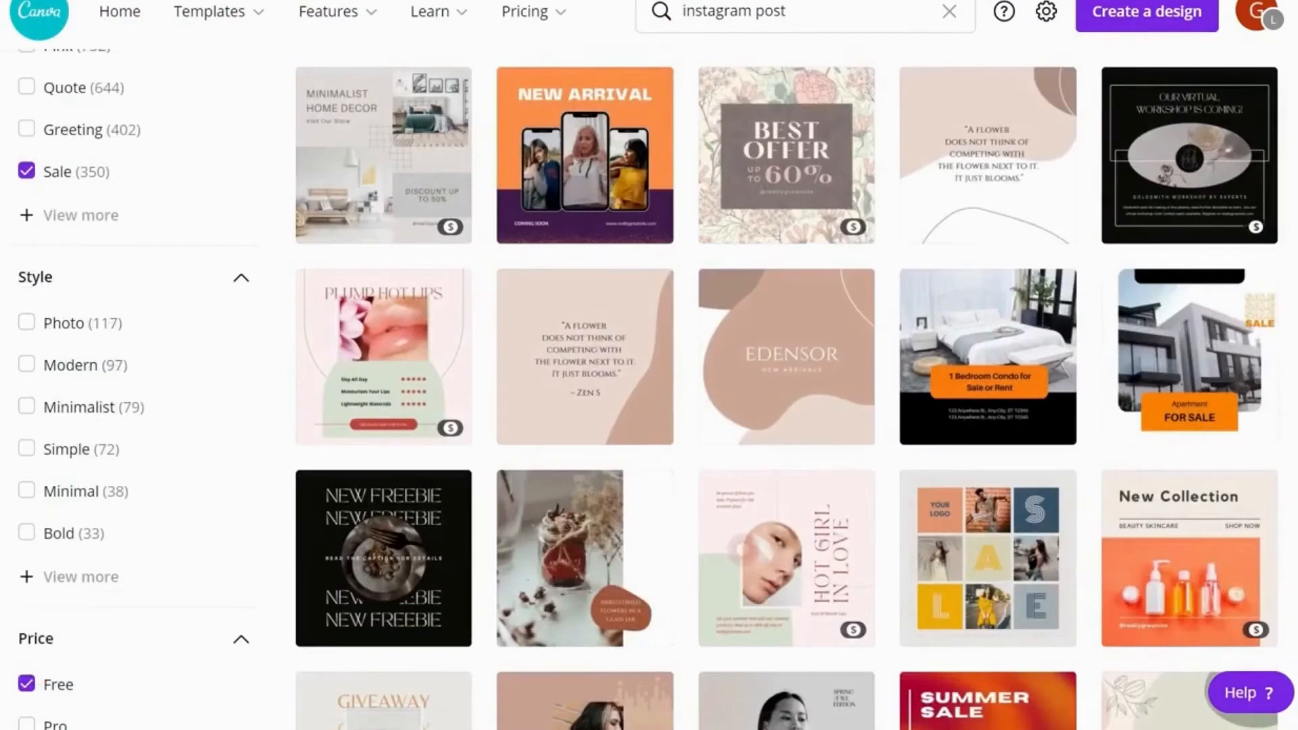
{"action": "scroll", "coordinate": [1186, 410], "scroll_direction": "up", "scroll_amount": 6}
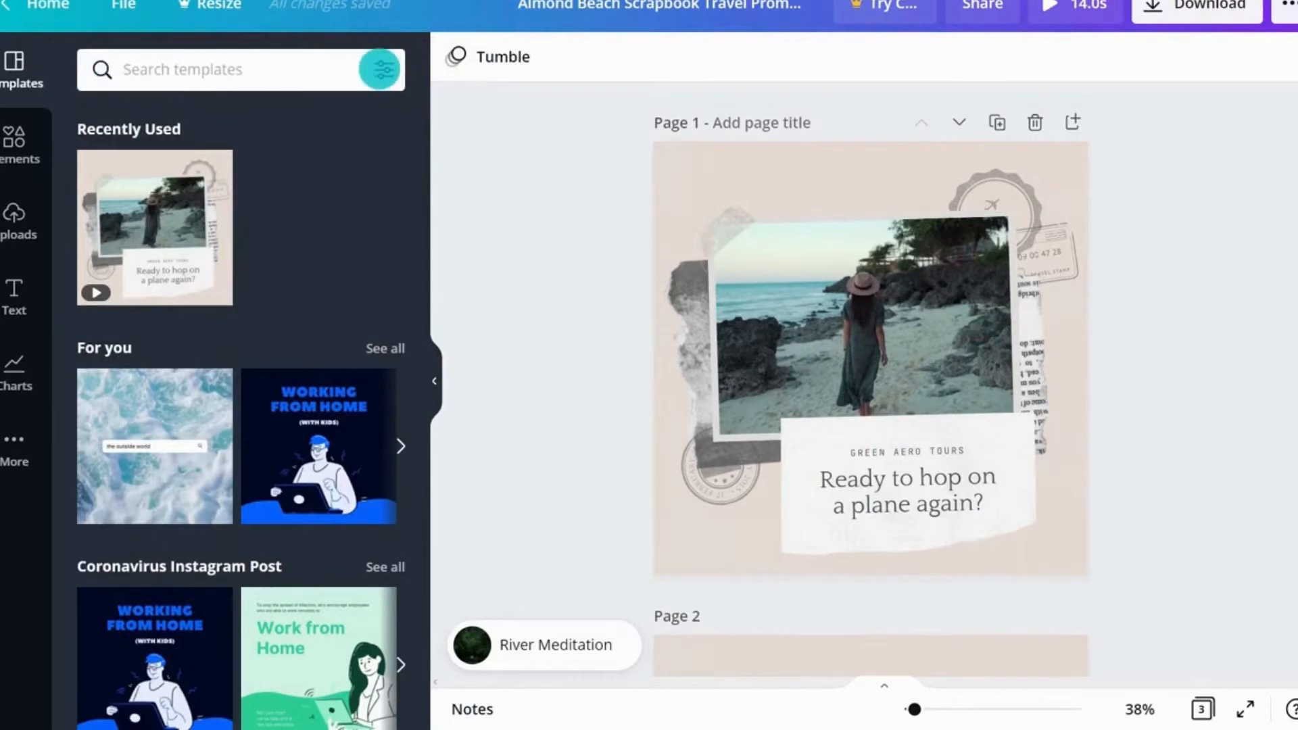
Step: Open the Elements panel in the travel design and browse through its sections
{"action": "left_click", "coordinate": [382, 70]}
{"action": "left_click", "coordinate": [15, 142]}
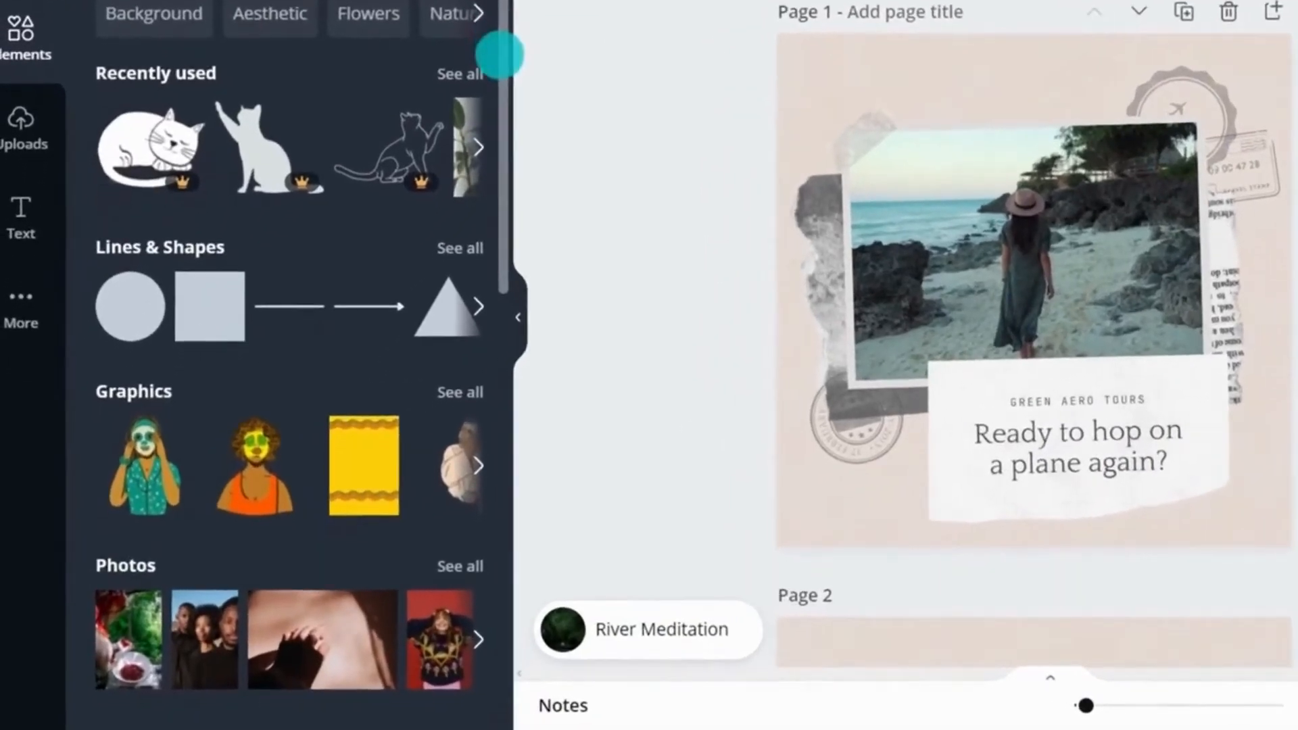
{"action": "left_click_drag", "start_coordinate": [499, 54], "coordinate": [529, 496]}
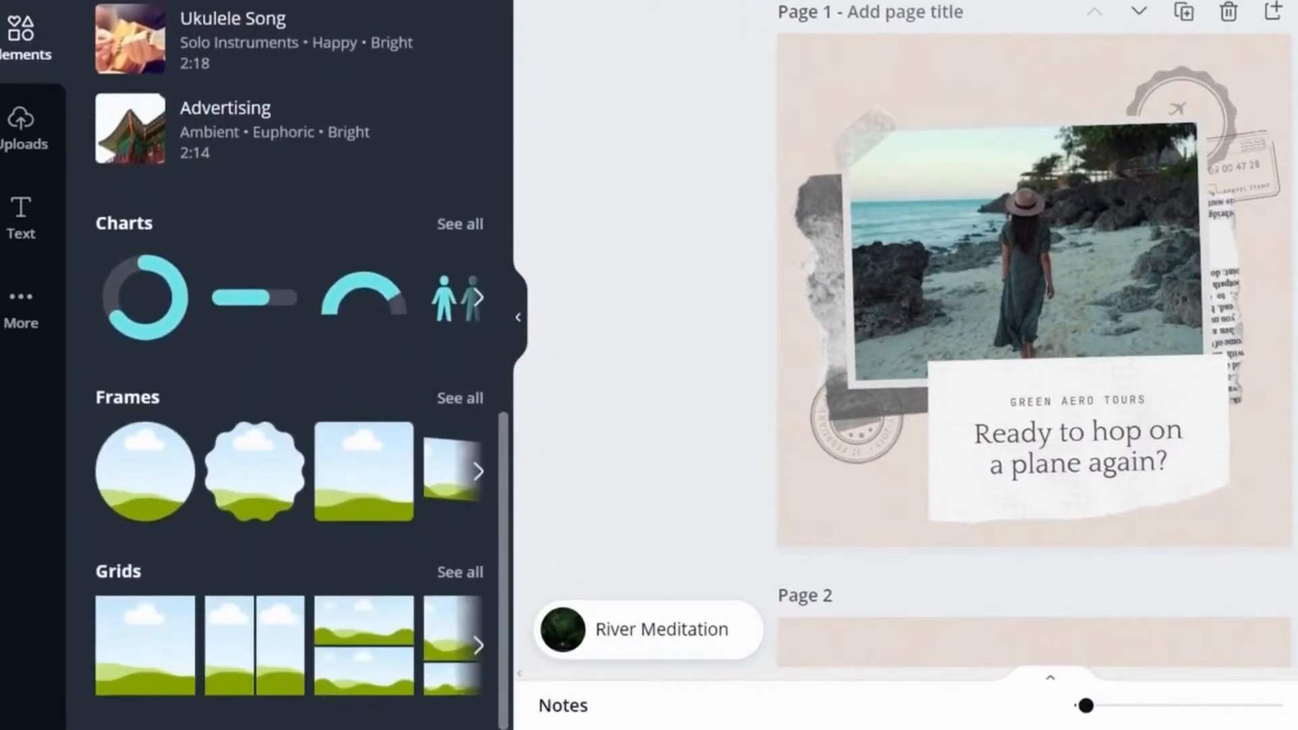
{"action": "left_click_drag", "start_coordinate": [502, 527], "coordinate": [493, 358]}
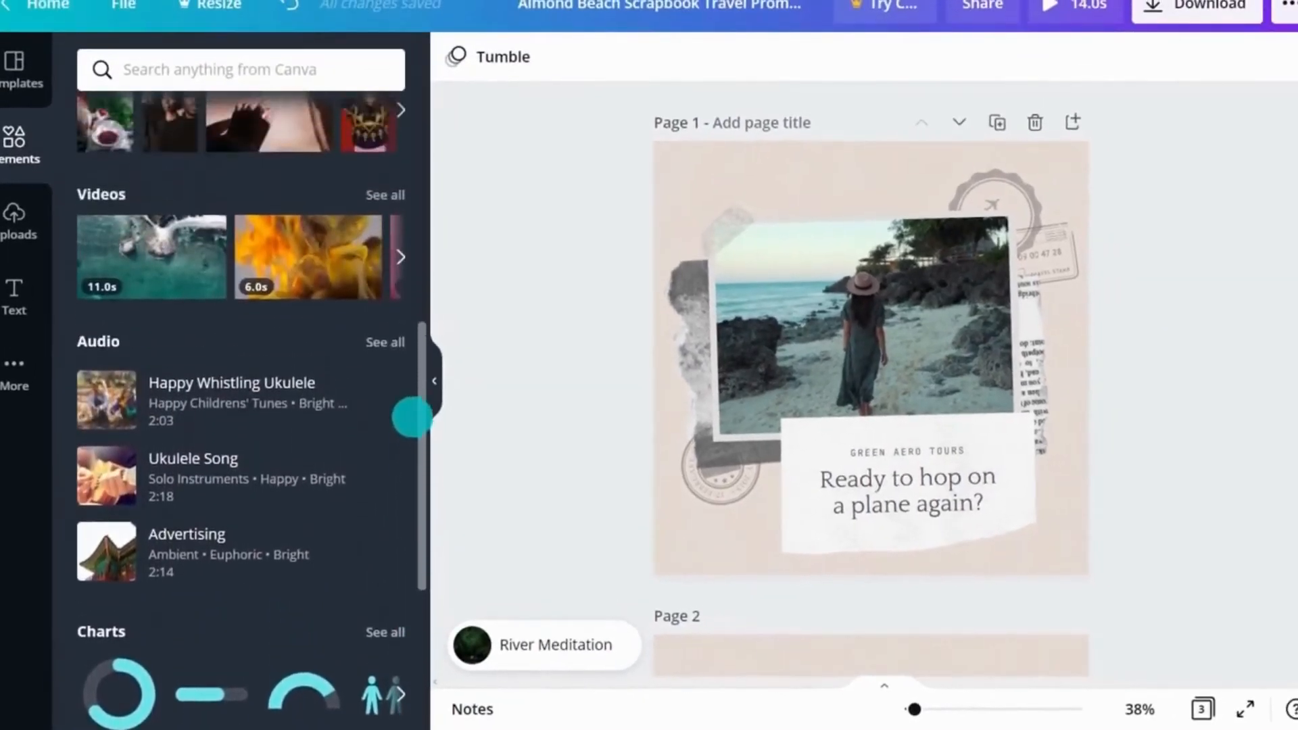
{"action": "left_click_drag", "start_coordinate": [412, 417], "coordinate": [417, 174]}
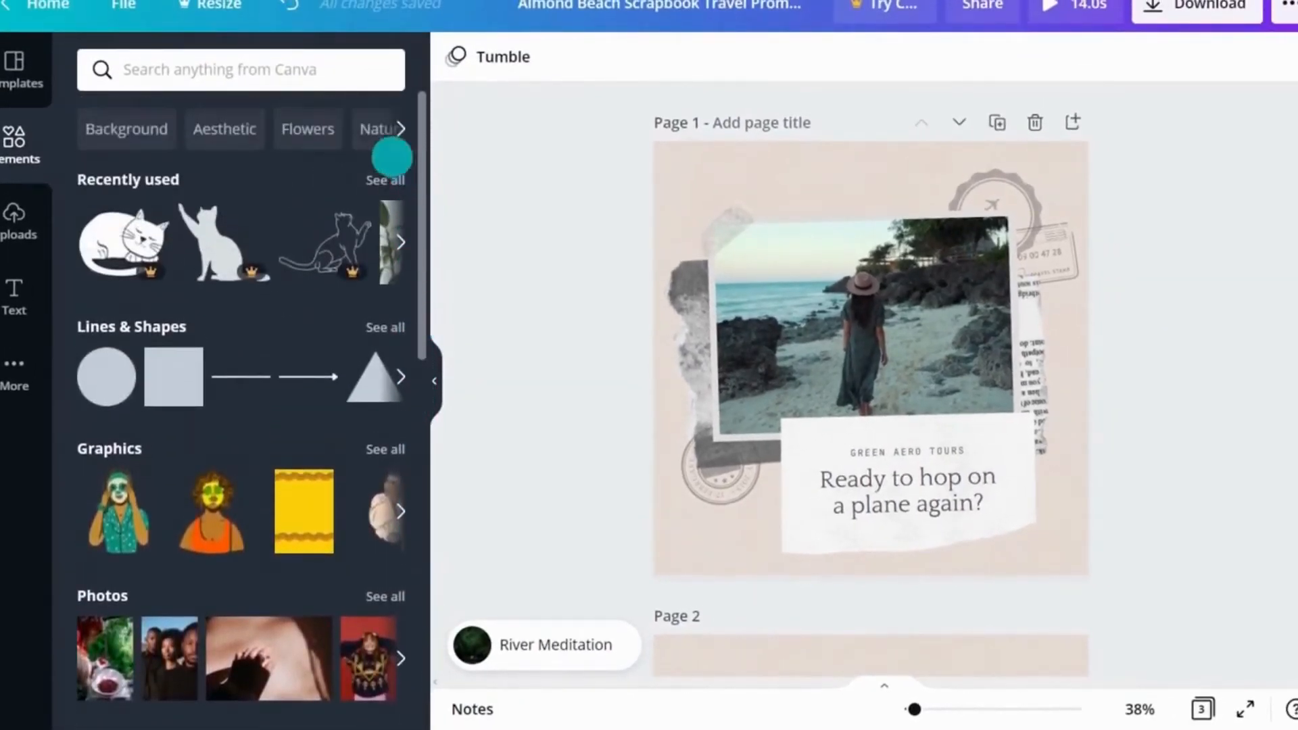
Step: Search the elements for cats and show only the Graphics results
{"action": "left_click", "coordinate": [278, 70]}
{"action": "type", "text": "cats"}
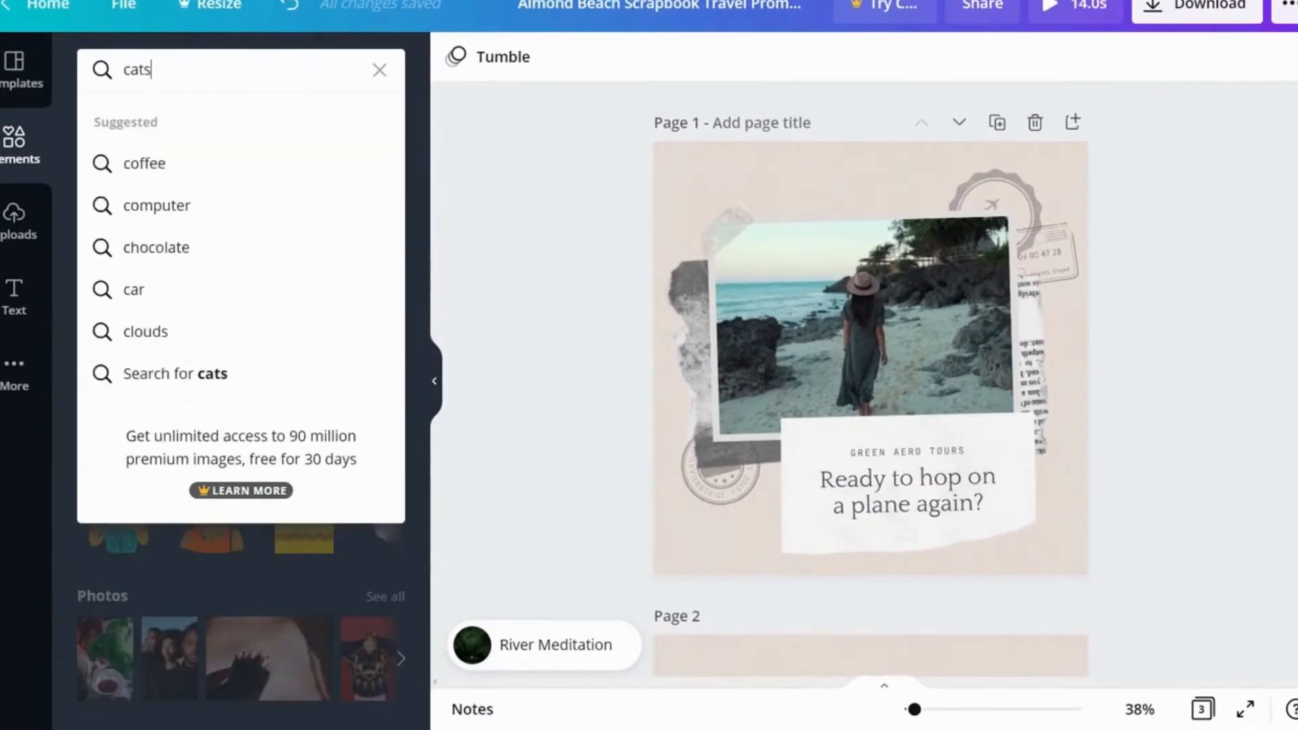
{"action": "key", "text": "Return"}
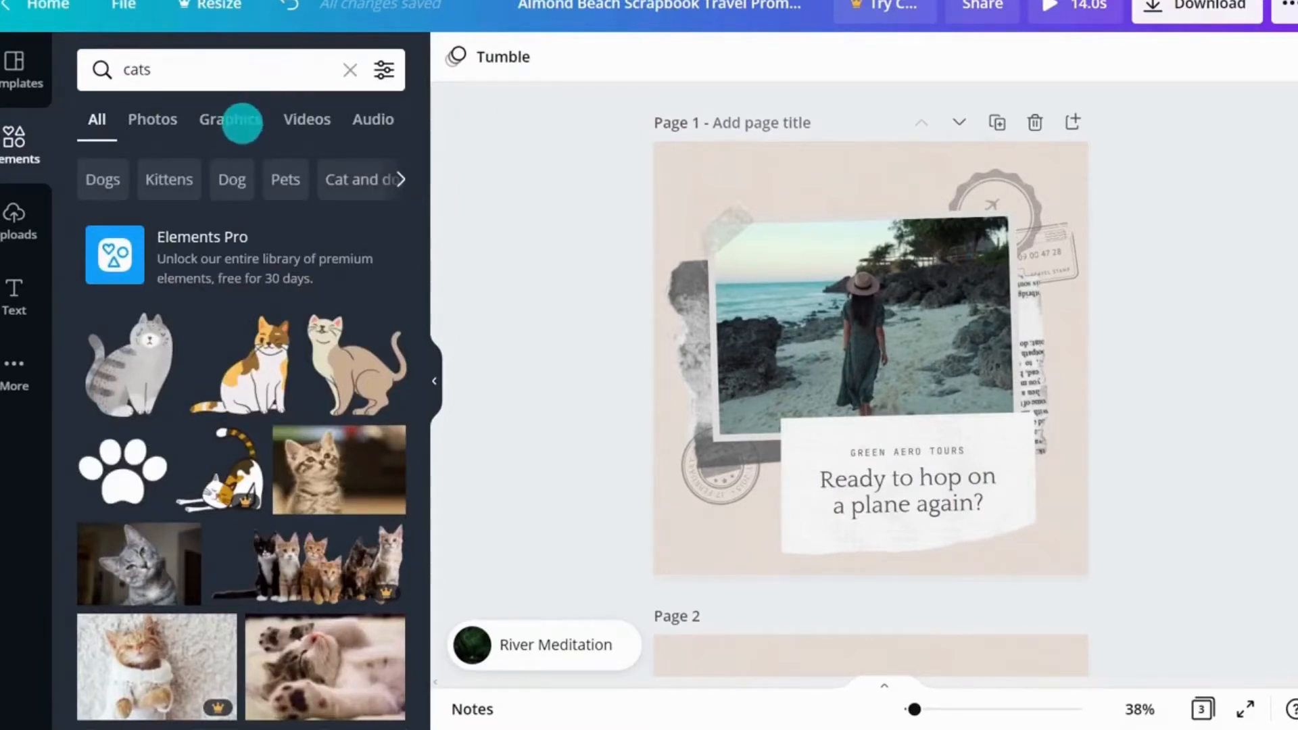
{"action": "left_click", "coordinate": [242, 123]}
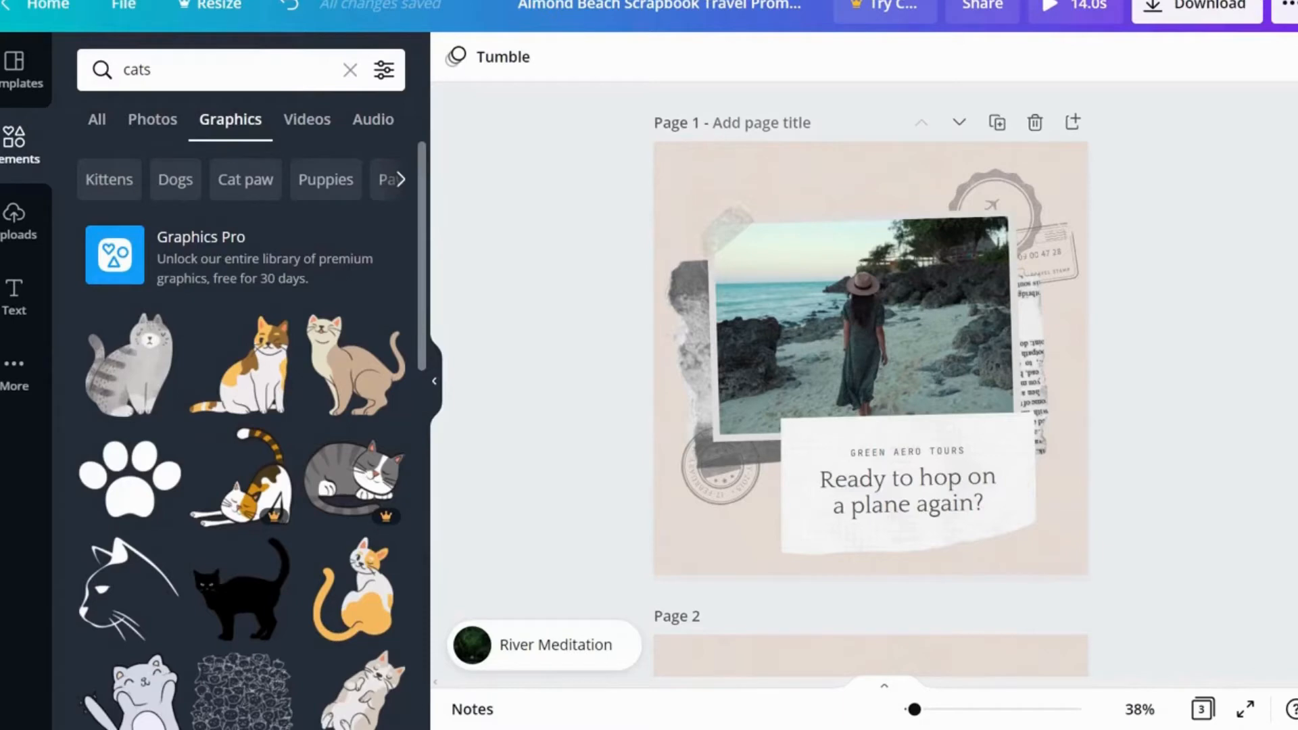
Step: Open the collection of the outline cat graphic from its more options
{"action": "left_click_drag", "start_coordinate": [424, 194], "coordinate": [408, 391]}
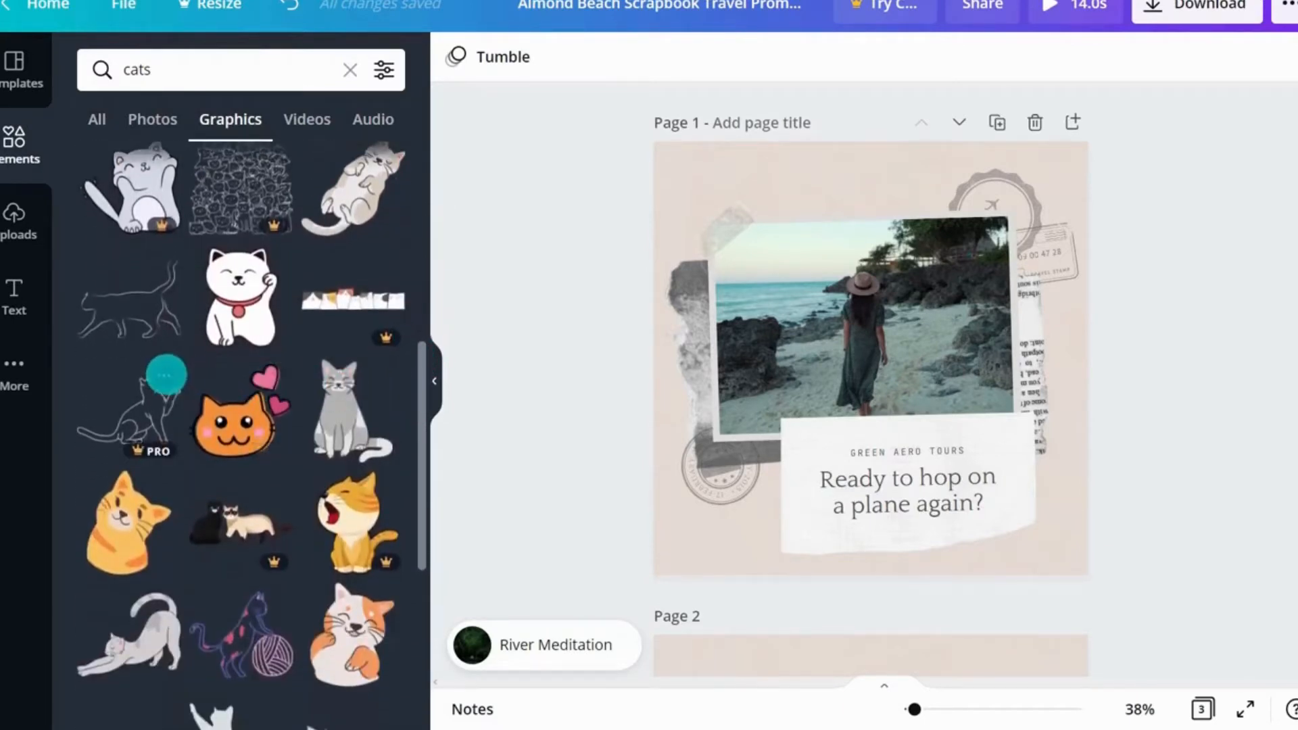
{"action": "left_click", "coordinate": [167, 374]}
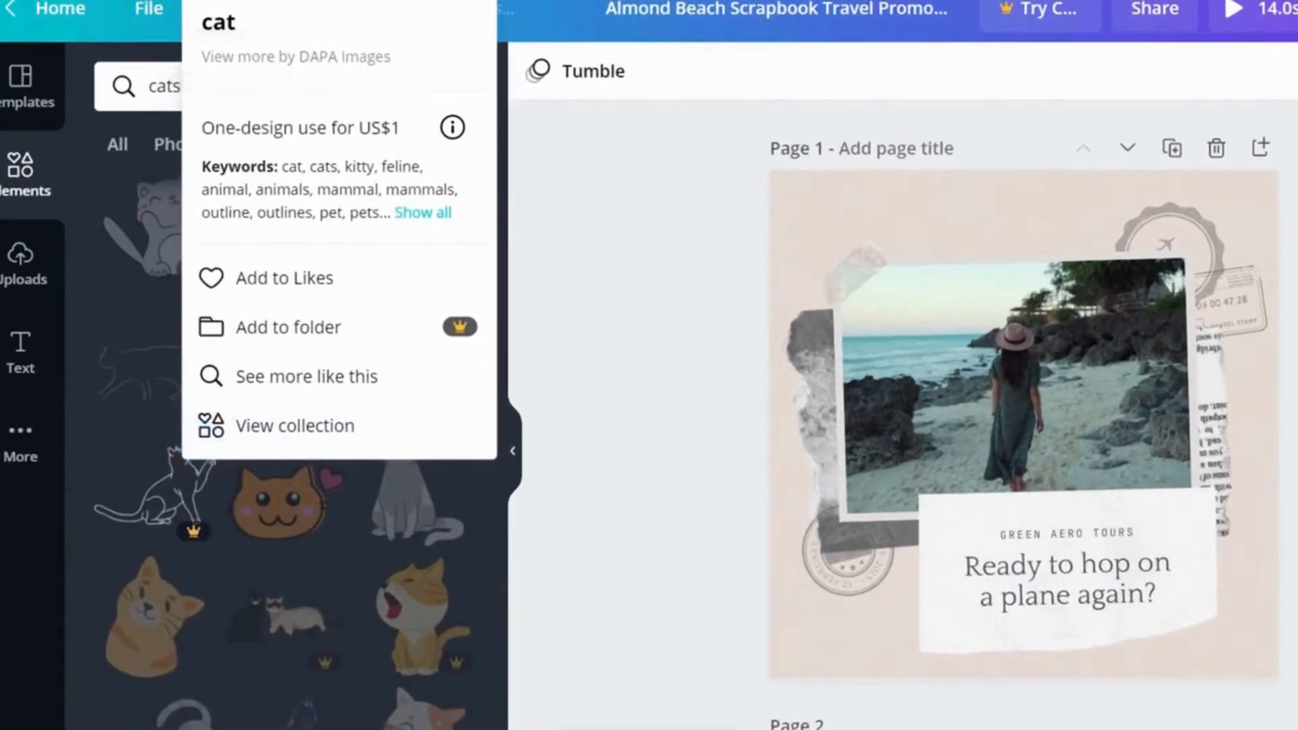
{"action": "left_click", "coordinate": [203, 493]}
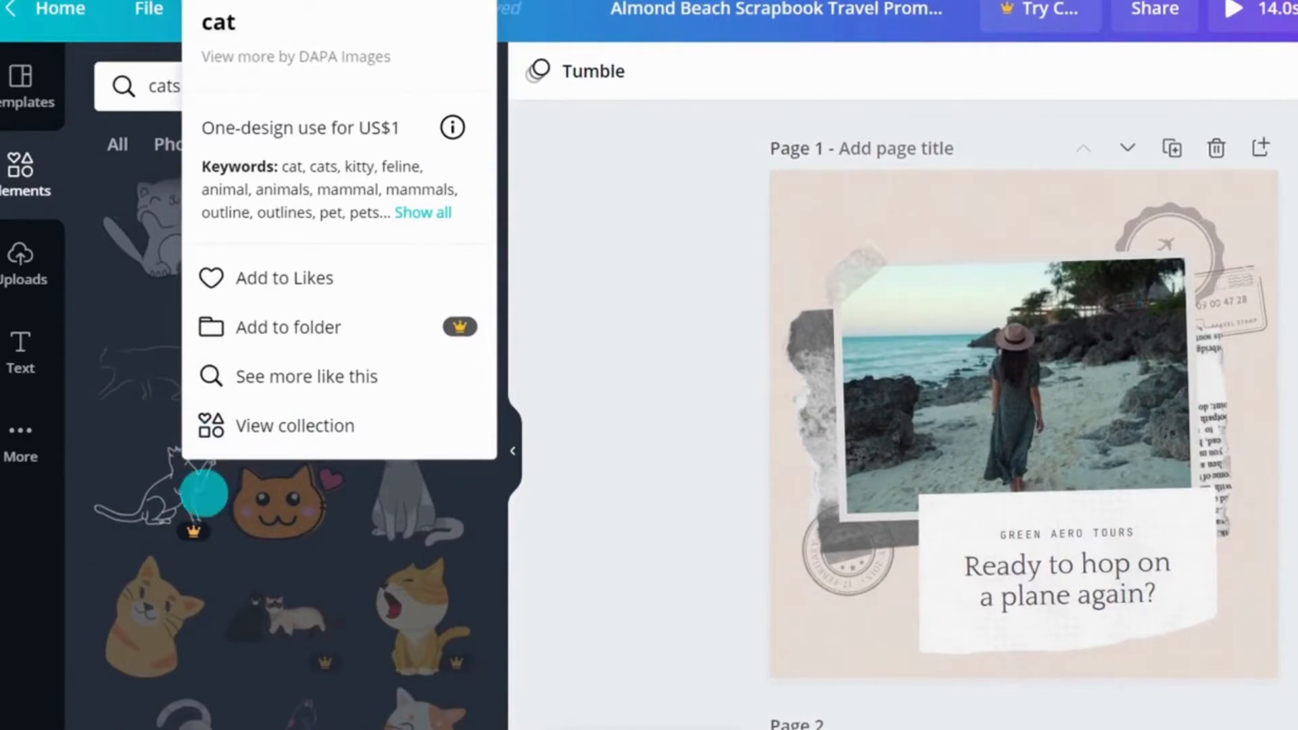
{"action": "left_click", "coordinate": [232, 426]}
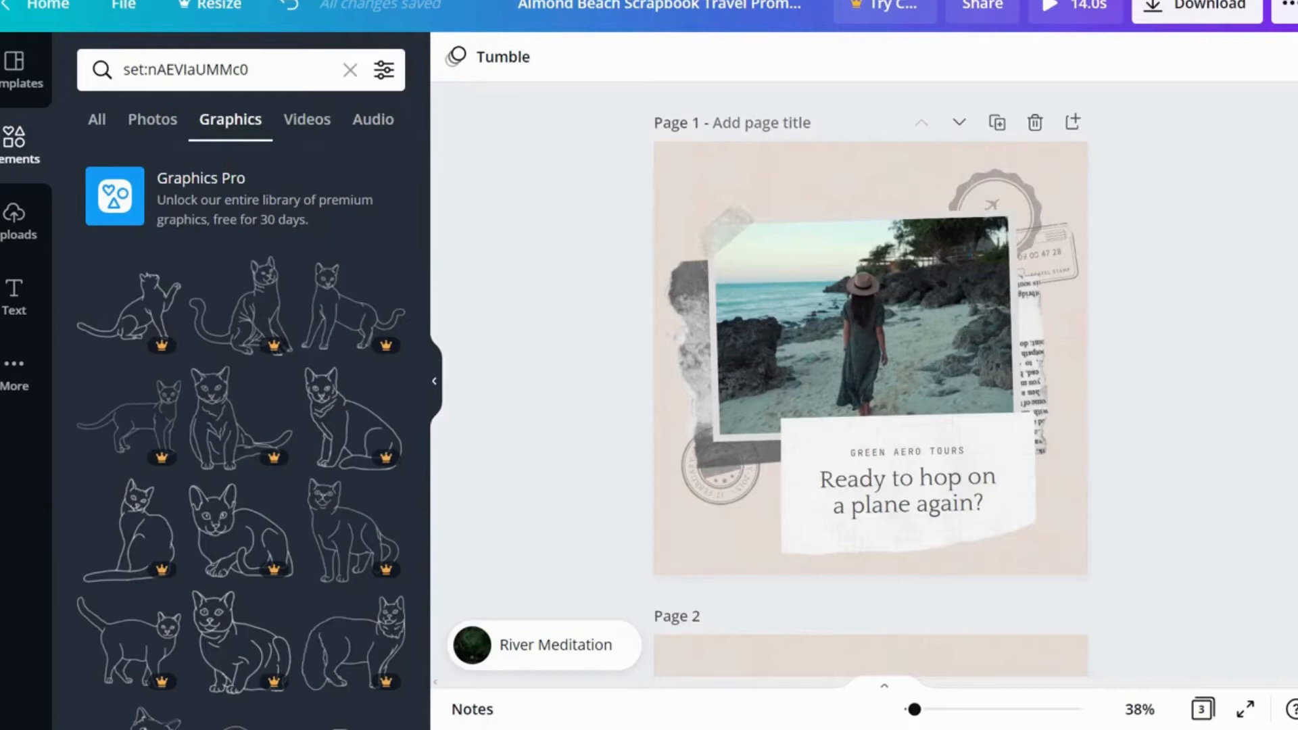
Step: Add the Photos, Videos and Background apps to the side panel from More
{"action": "left_click", "coordinate": [11, 369]}
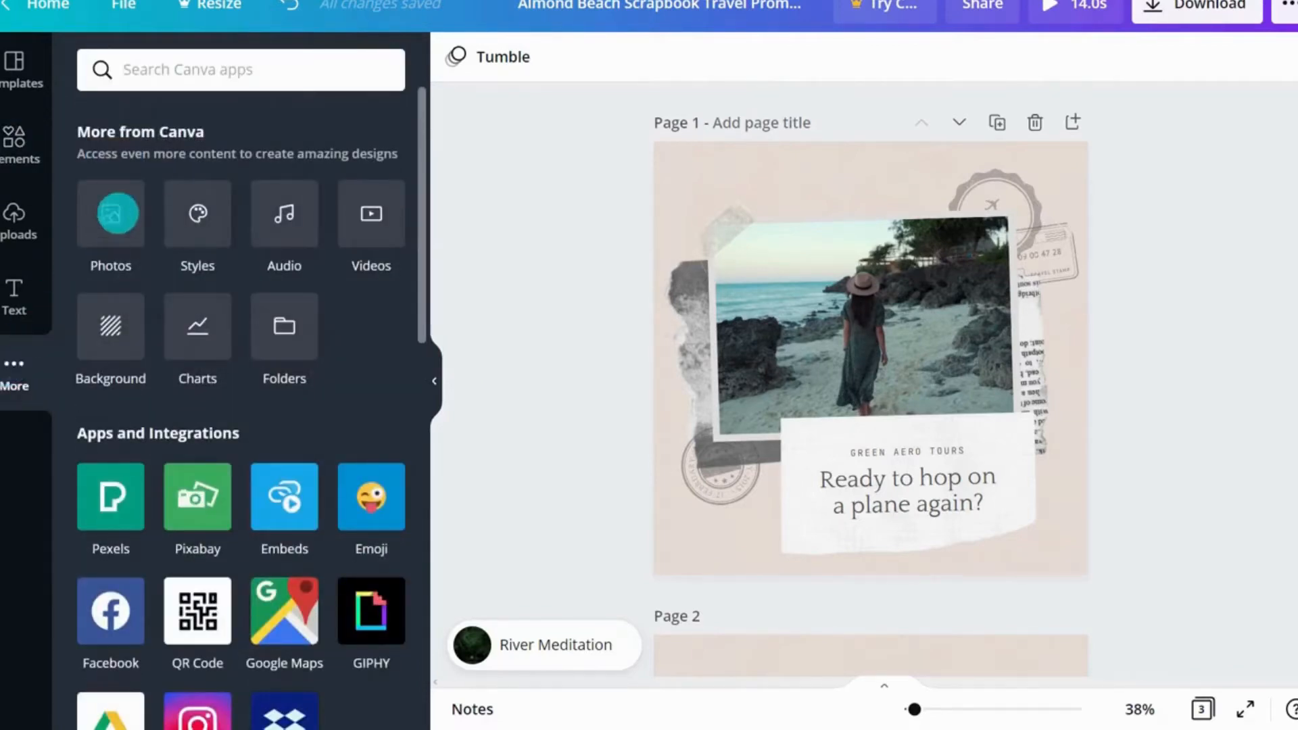
{"action": "left_click", "coordinate": [118, 214]}
{"action": "left_click", "coordinate": [27, 444]}
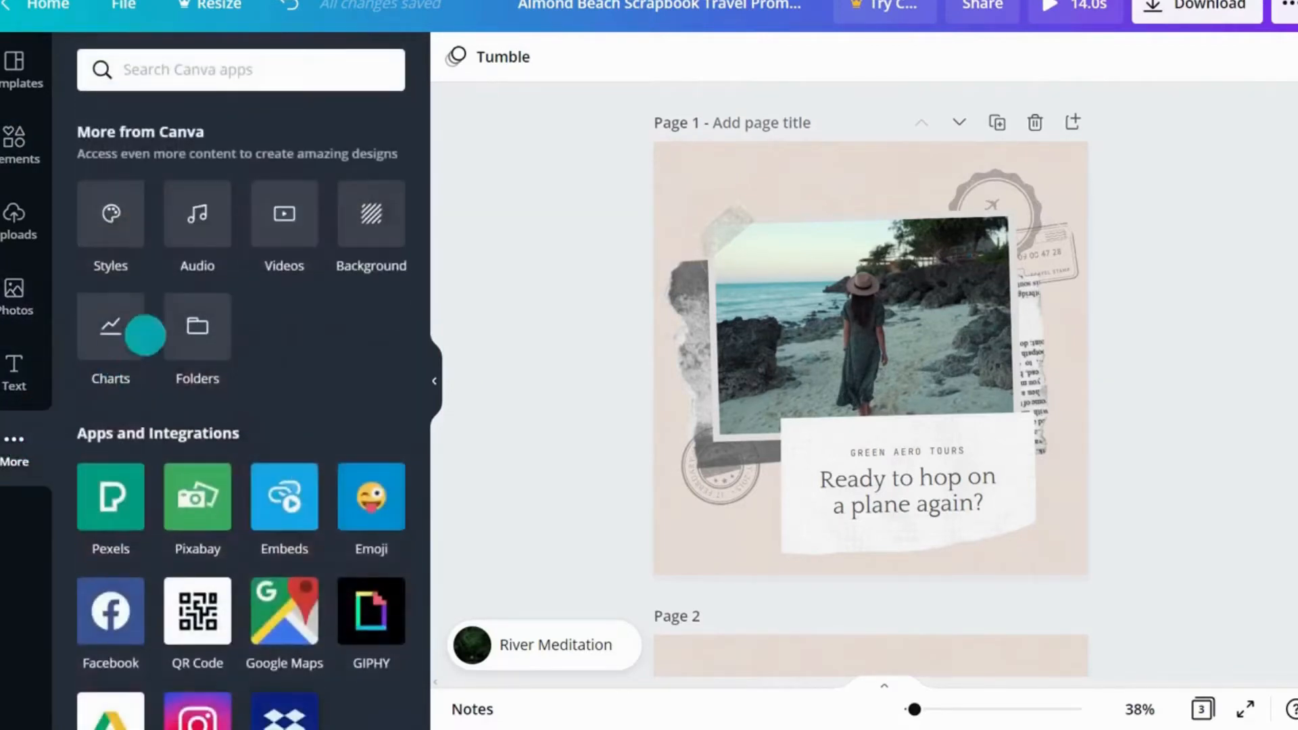
{"action": "left_click", "coordinate": [270, 216]}
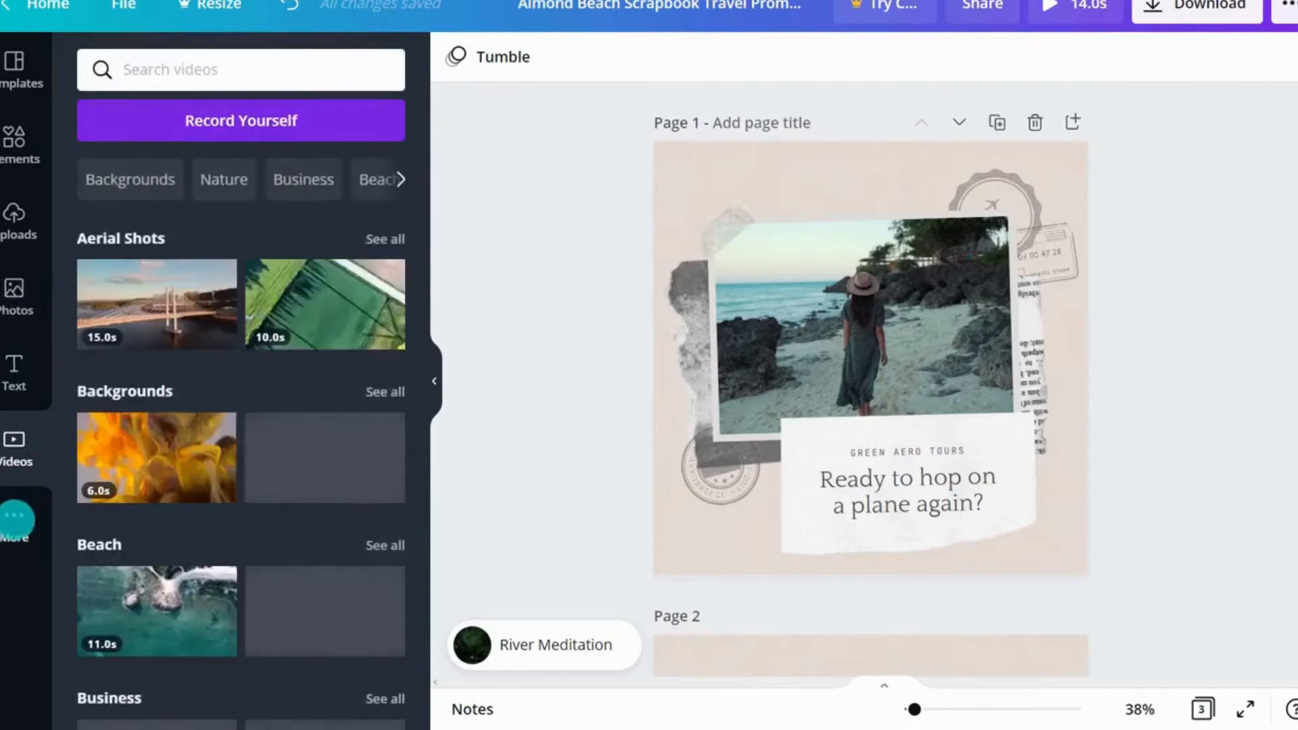
{"action": "left_click", "coordinate": [17, 519]}
{"action": "left_click", "coordinate": [368, 231]}
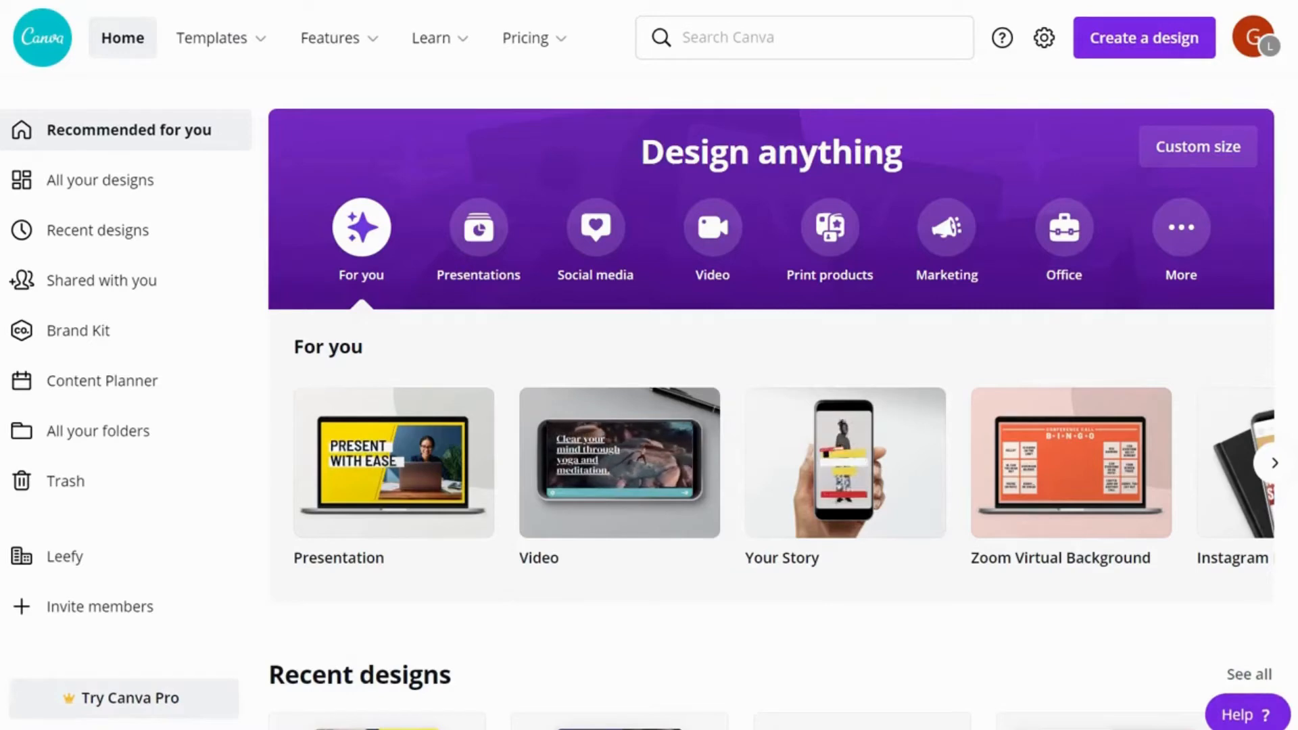
Step: Start a photo edit from Create a design using the uploaded leefy image 1.png
{"action": "left_click", "coordinate": [1138, 42]}
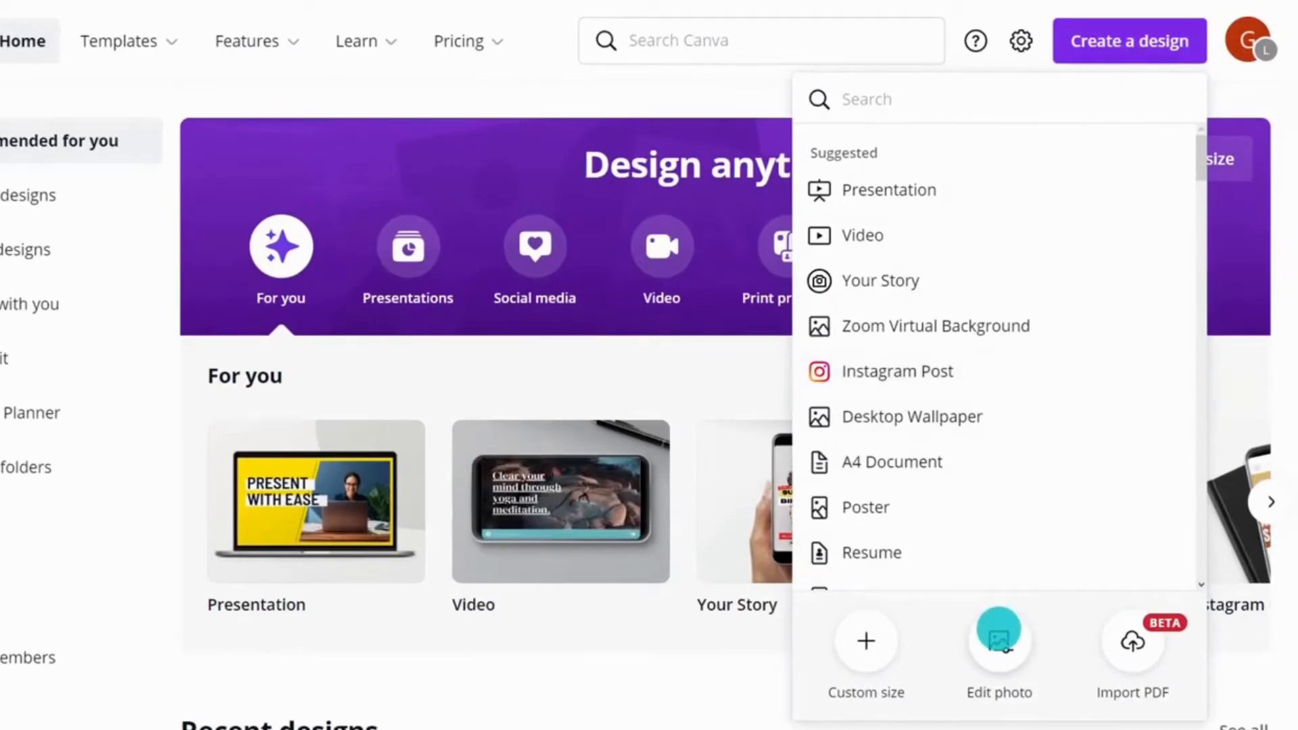
{"action": "left_click", "coordinate": [1001, 626]}
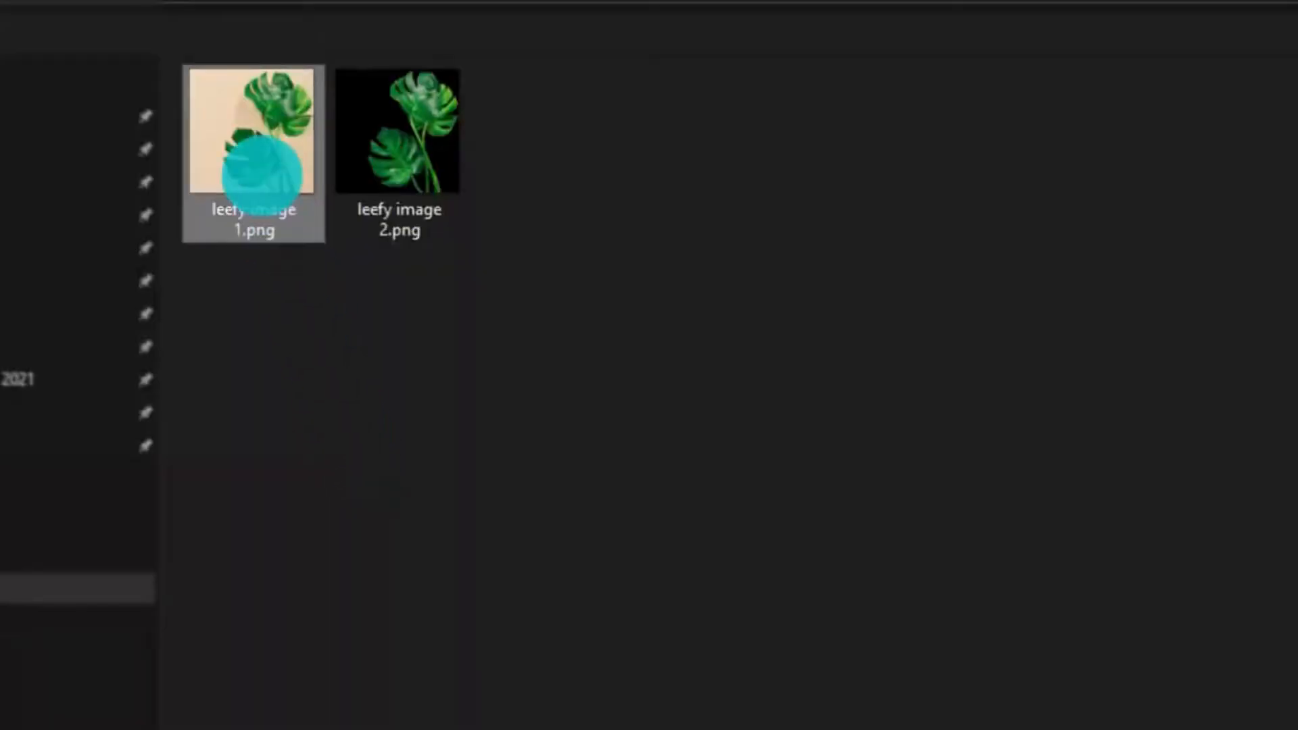
{"action": "double_click", "coordinate": [261, 174]}
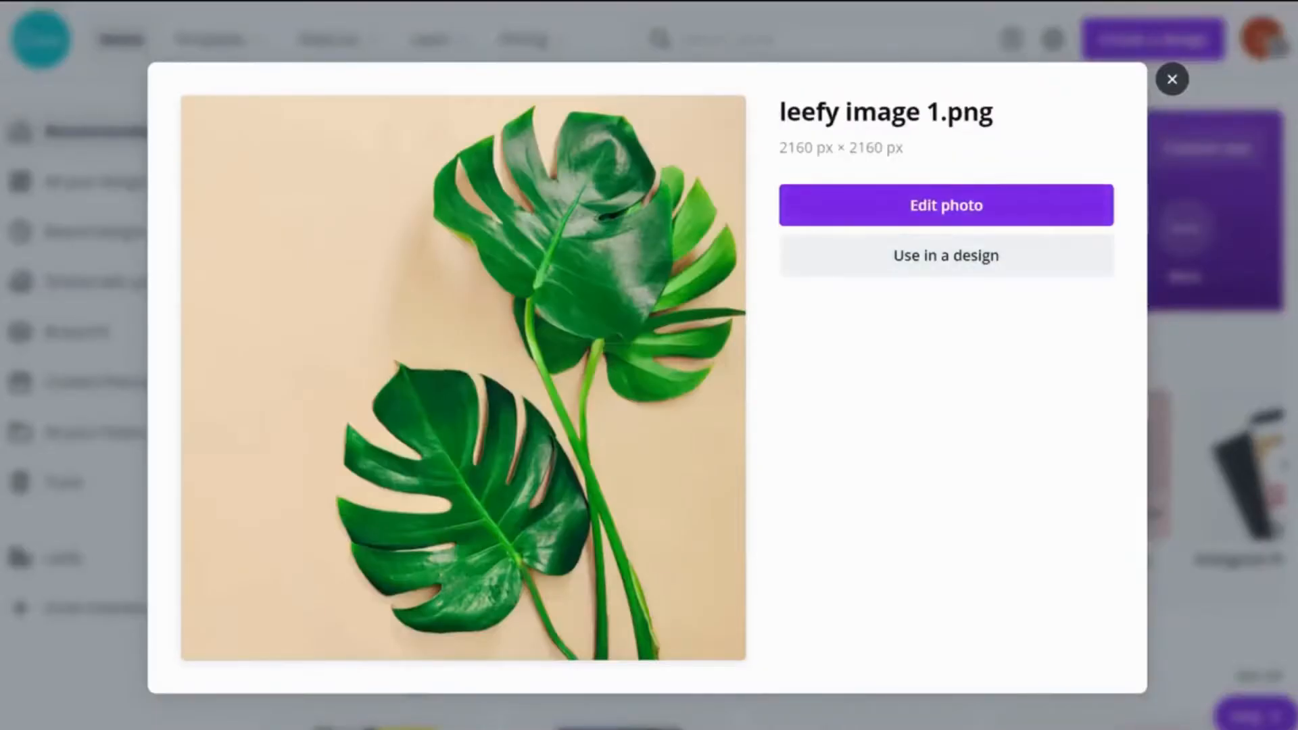
{"action": "left_click", "coordinate": [933, 202]}
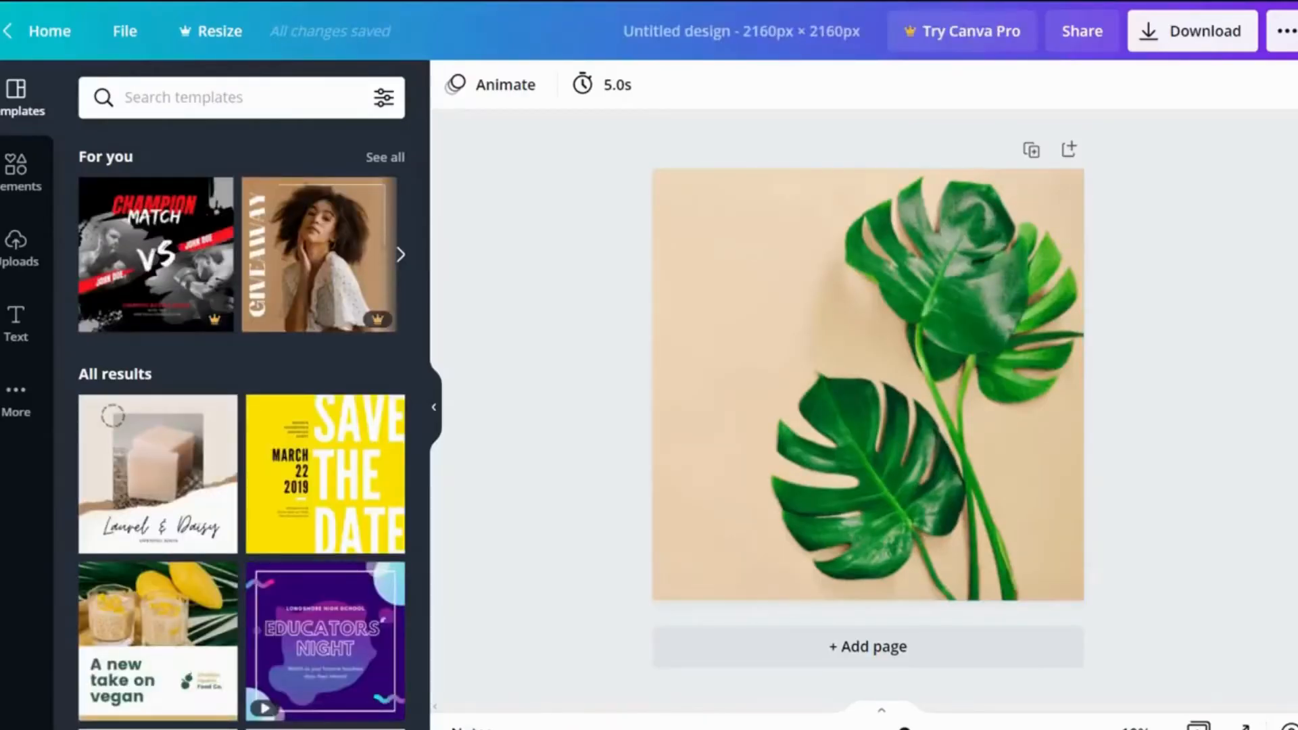
Step: Enlarge the leaf photo inside its frame to crop it tighter
{"action": "left_click", "coordinate": [1175, 410]}
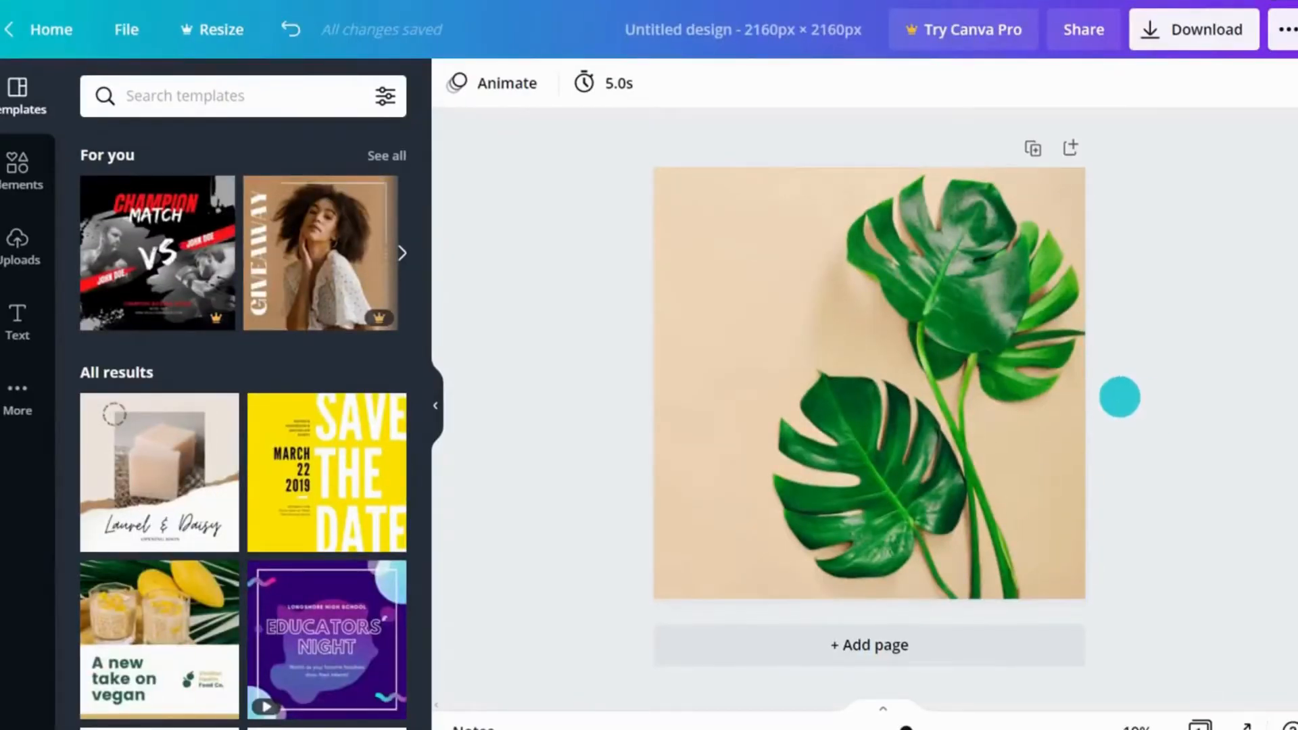
{"action": "double_click", "coordinate": [866, 338]}
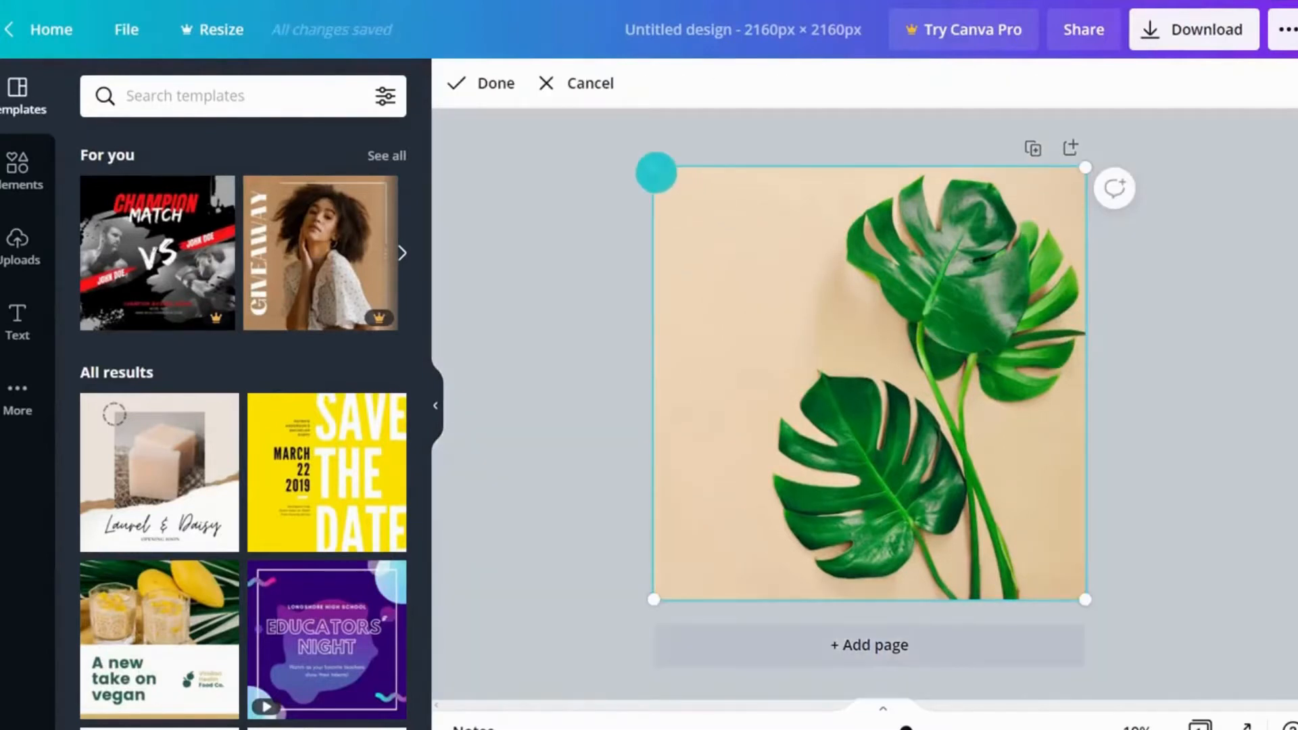
{"action": "left_click_drag", "start_coordinate": [656, 170], "coordinate": [562, 108]}
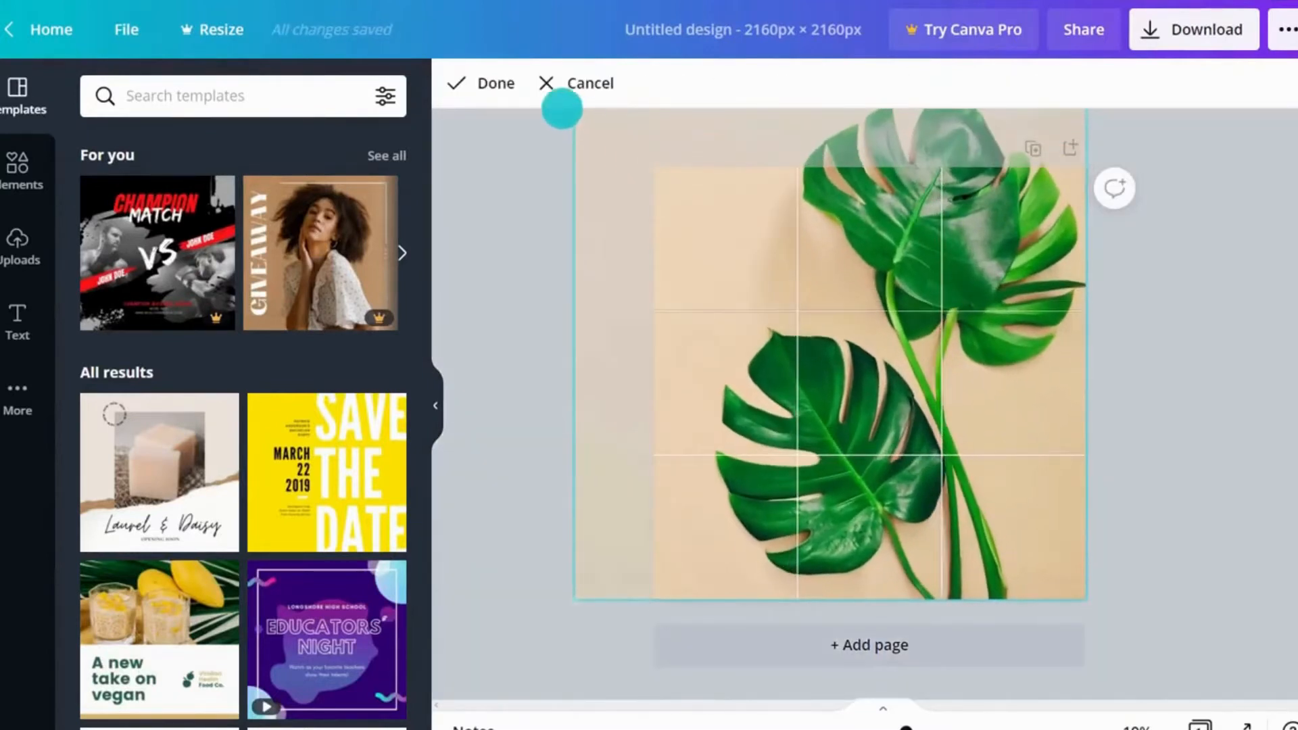
{"action": "left_click", "coordinate": [481, 83]}
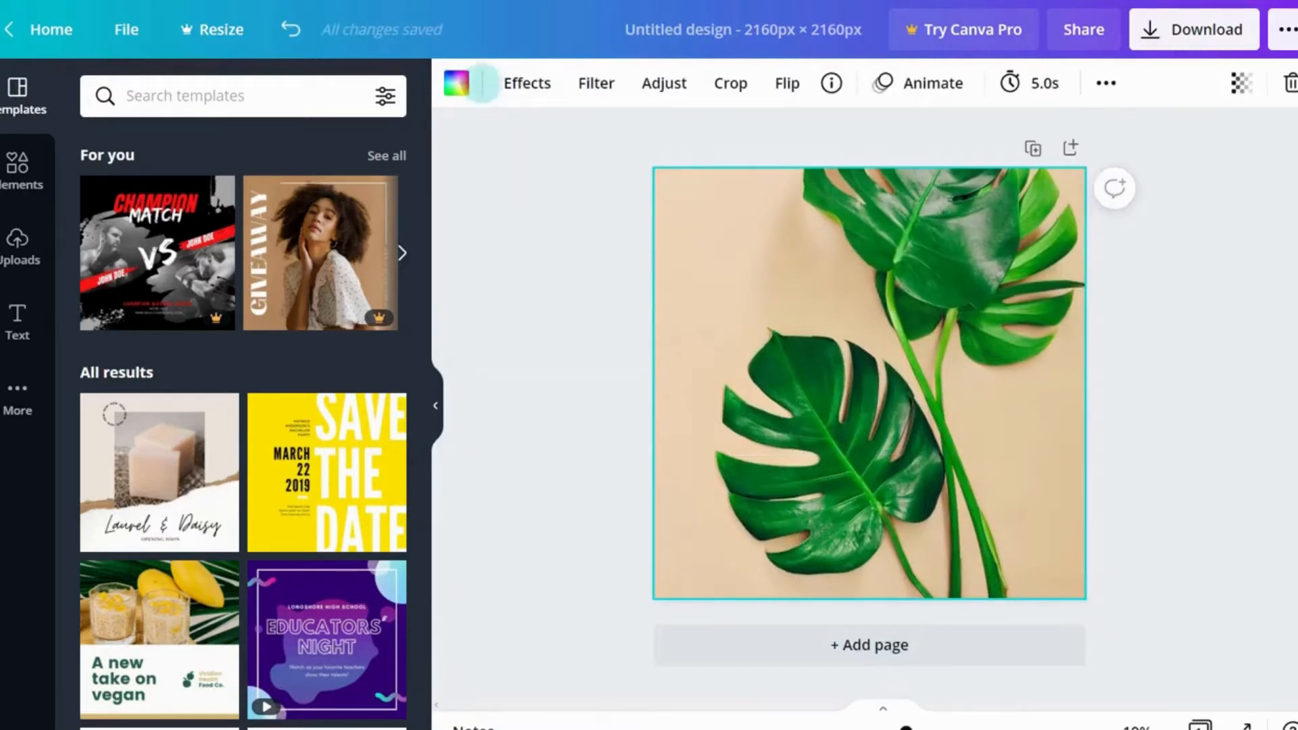
Step: Flip the leaf photo horizontally
{"action": "left_click", "coordinate": [789, 84]}
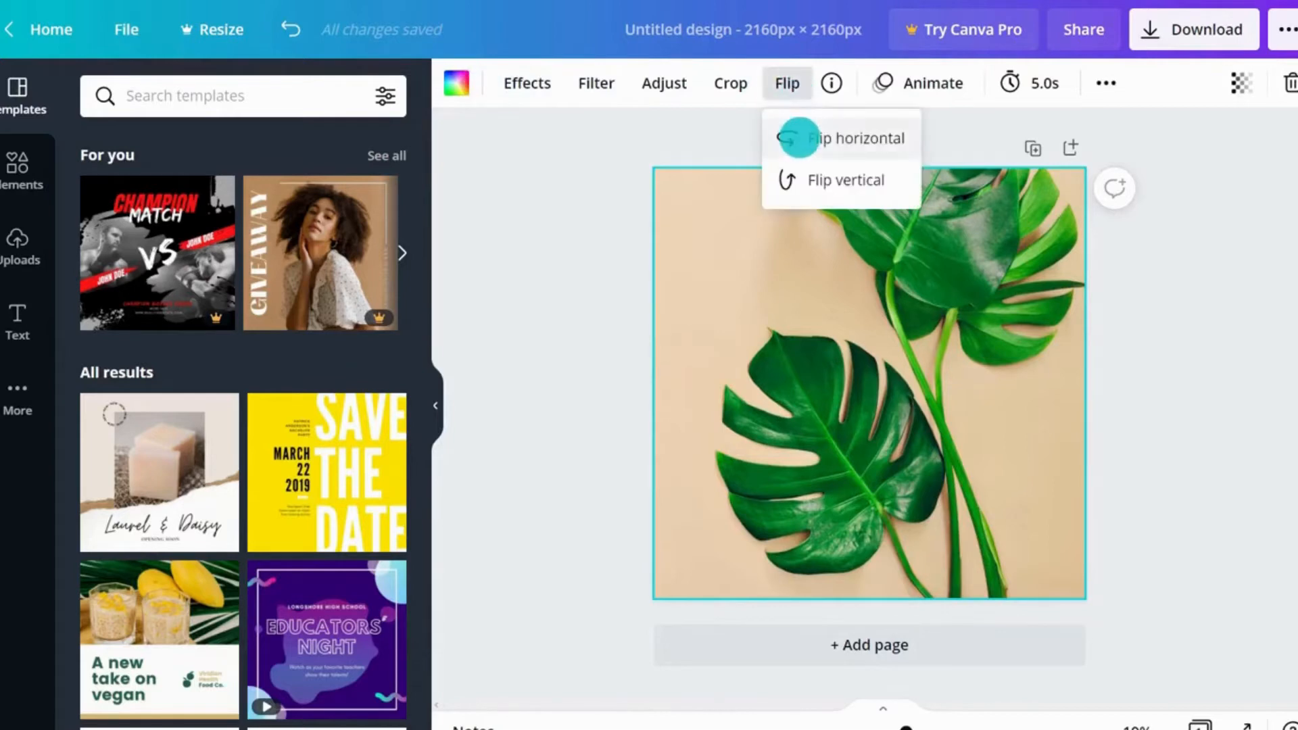
{"action": "left_click", "coordinate": [798, 138]}
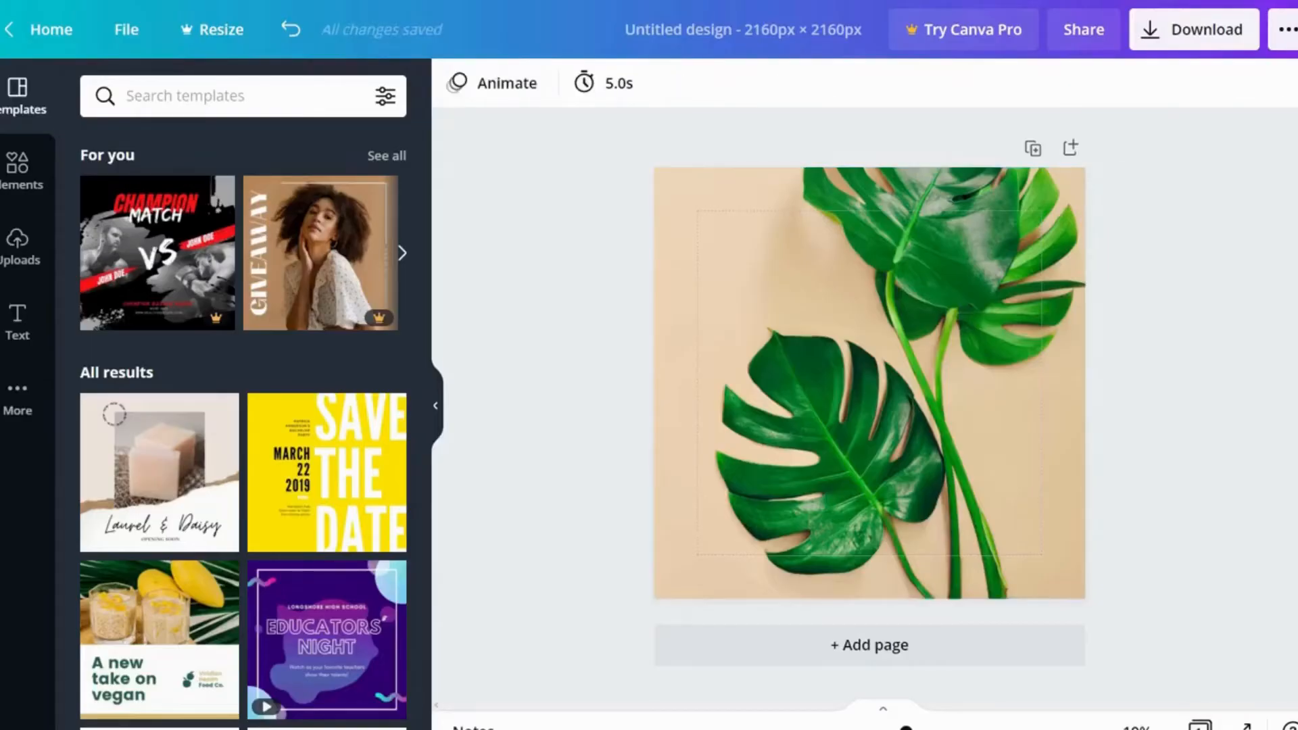
{"action": "left_click", "coordinate": [861, 337]}
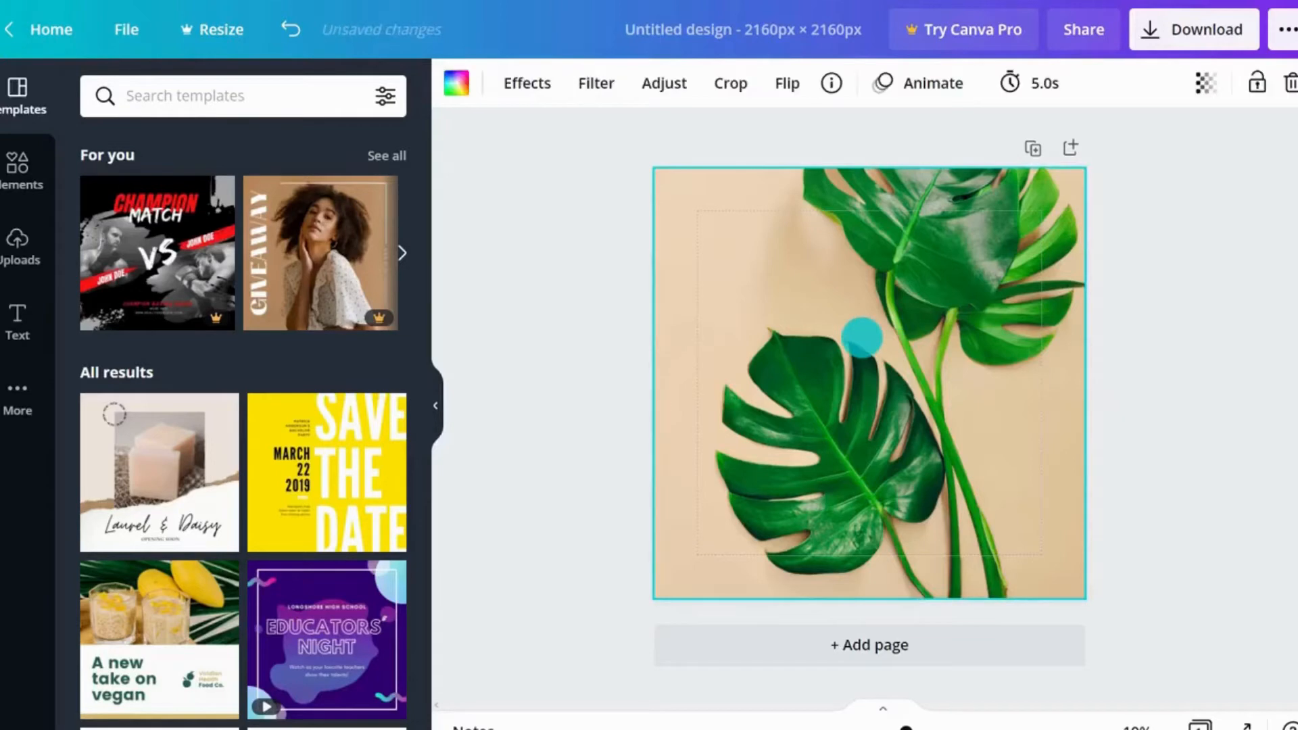
Step: Try the Street filter on the leaf photo and reset the filter to None
{"action": "left_click", "coordinate": [667, 87]}
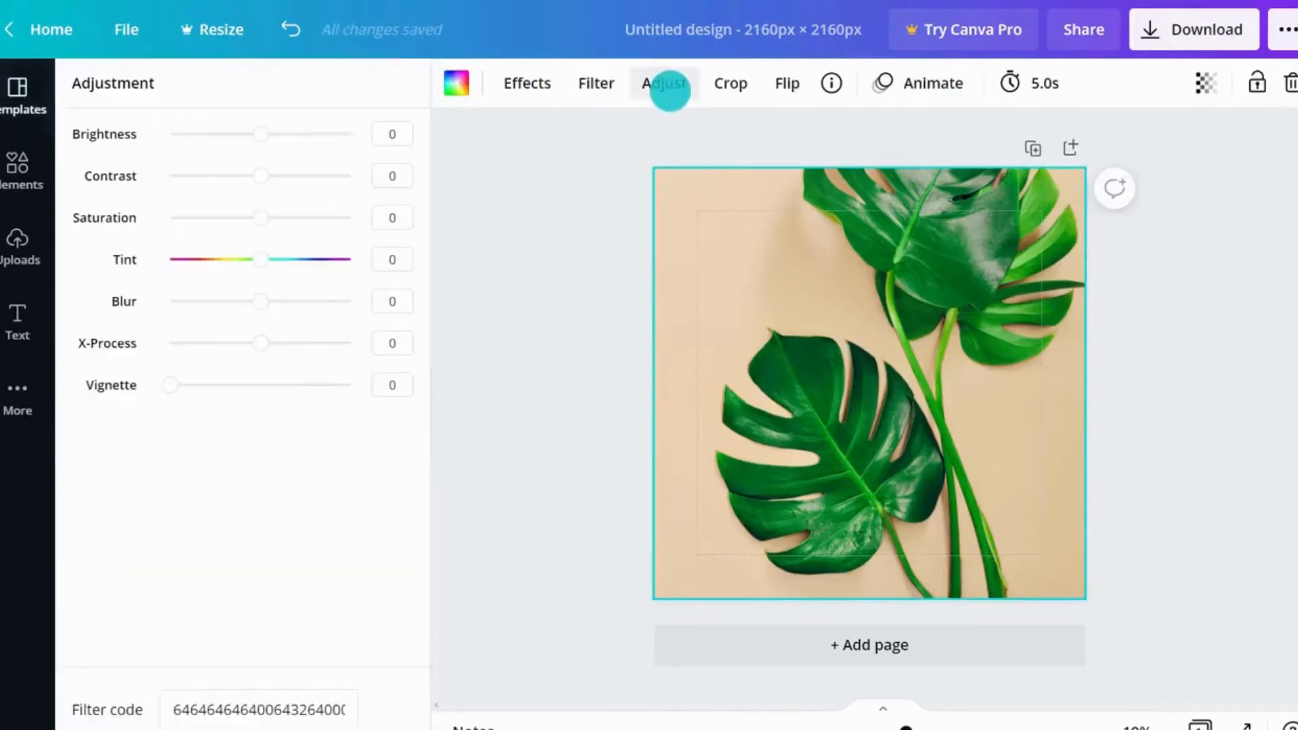
{"action": "mouse_move", "coordinate": [257, 133]}
{"action": "left_mouse_down"}
{"action": "mouse_move", "coordinate": [311, 130]}
{"action": "mouse_move", "coordinate": [206, 133]}
{"action": "mouse_move", "coordinate": [260, 134]}
{"action": "left_mouse_up"}
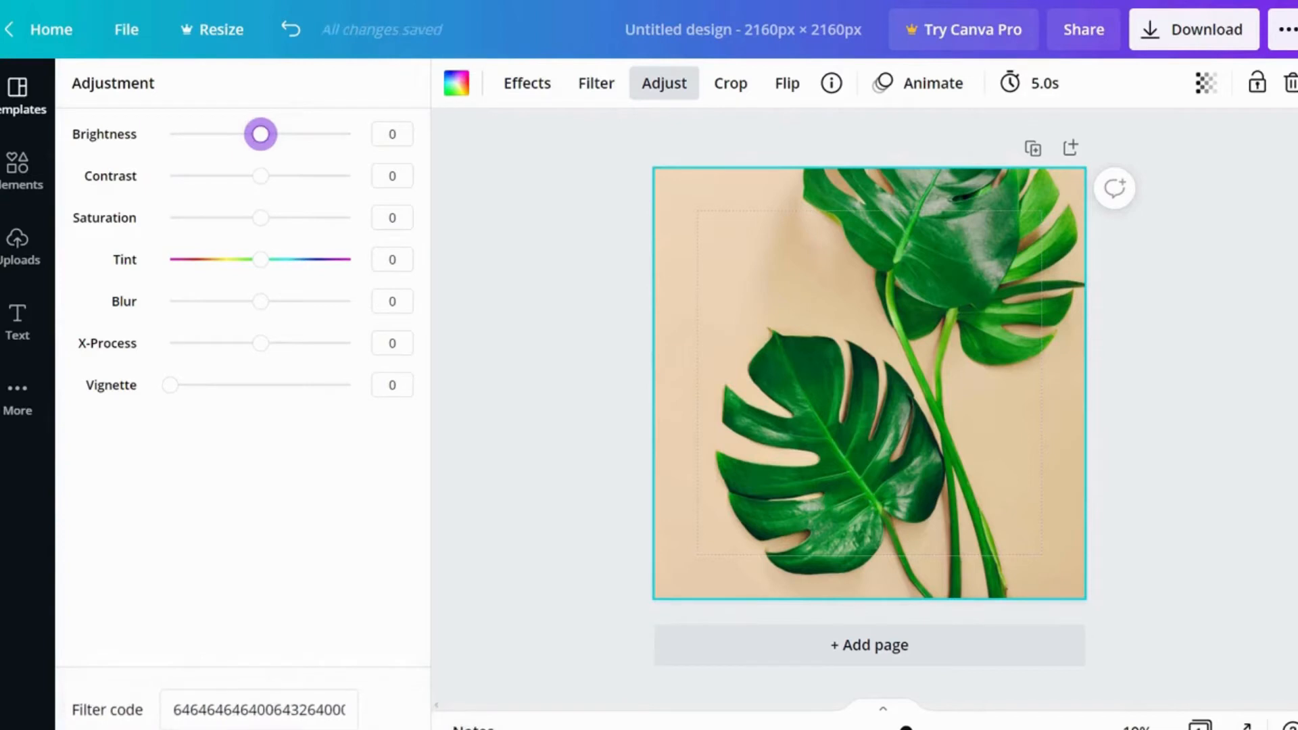
{"action": "left_click", "coordinate": [597, 83]}
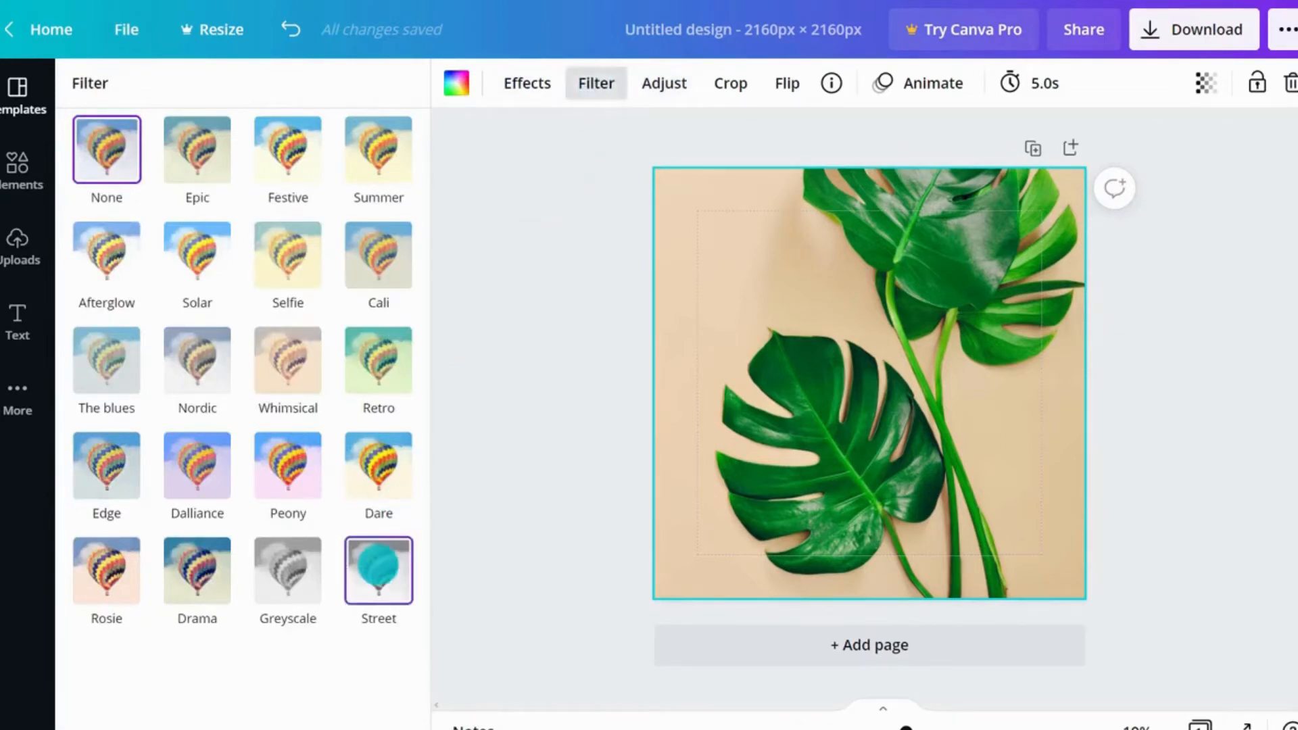
{"action": "left_click", "coordinate": [378, 568]}
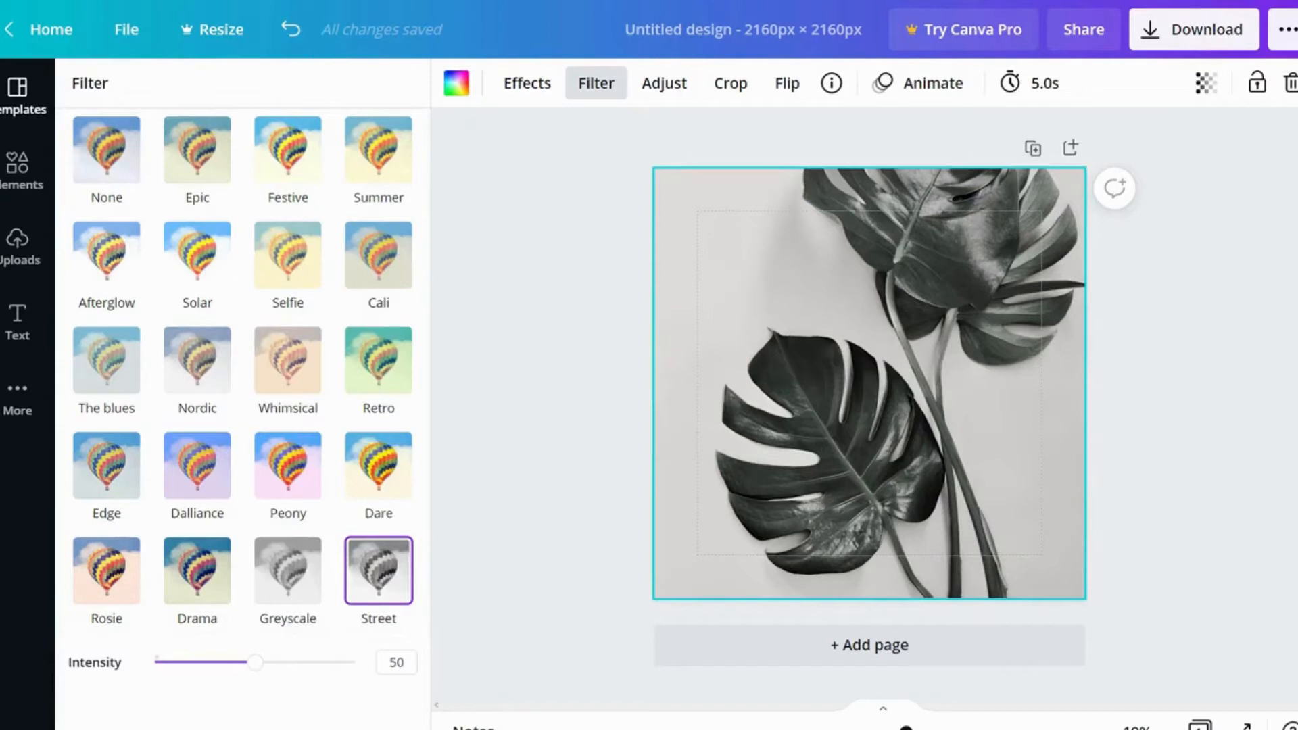
{"action": "left_click", "coordinate": [107, 150]}
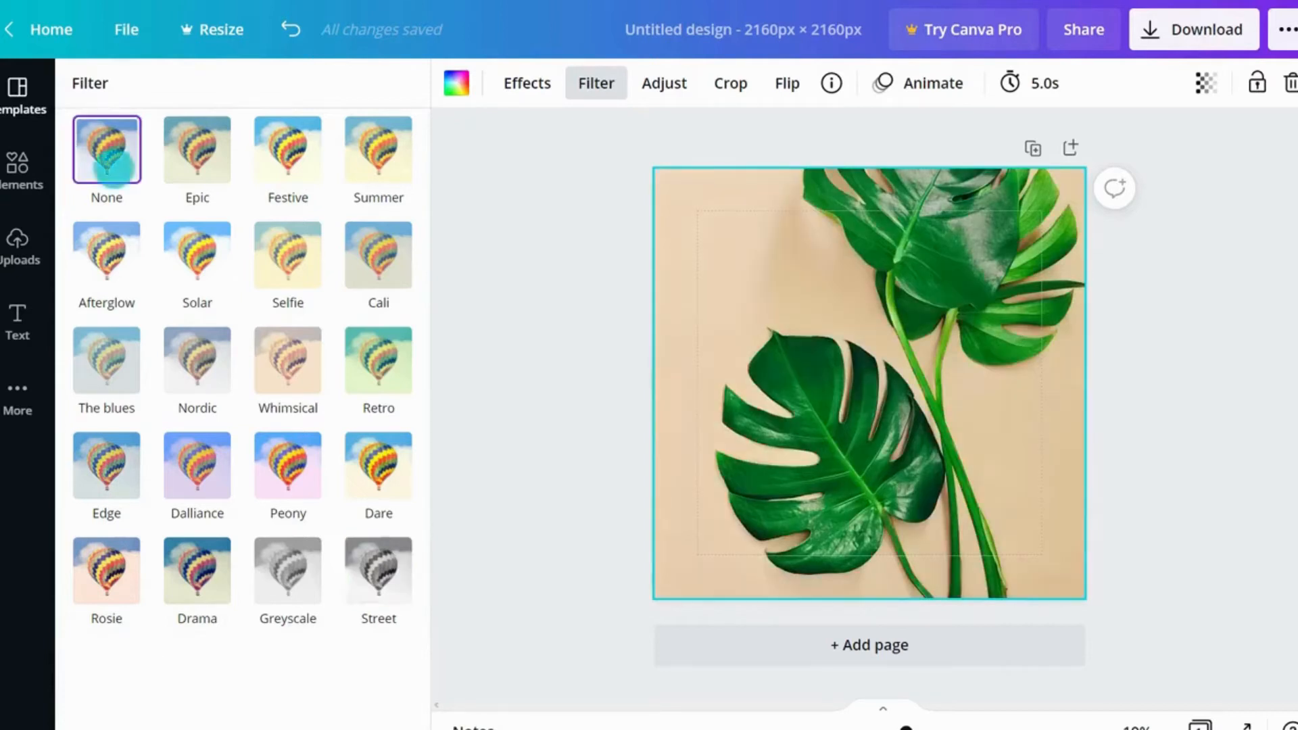
Step: Open the Duotone effect for the photo and try the Fuchsia duotone
{"action": "left_click", "coordinate": [529, 84]}
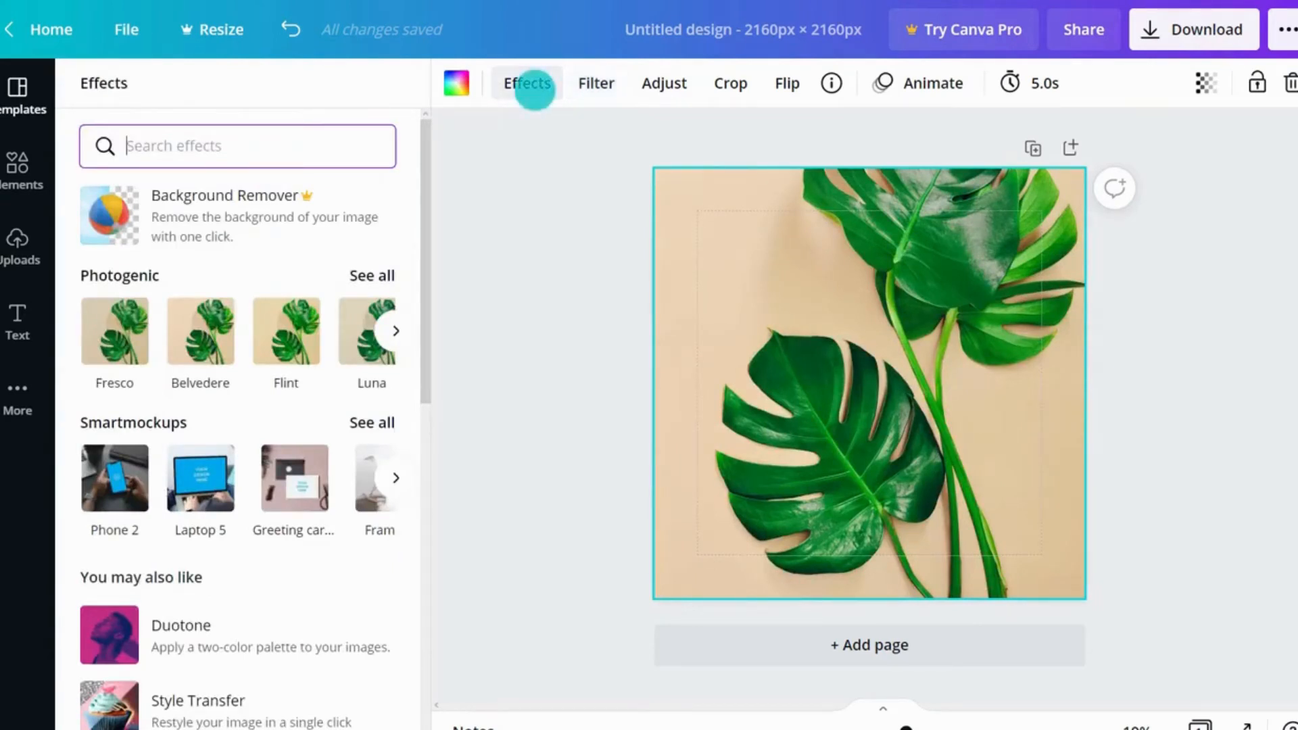
{"action": "left_click", "coordinate": [246, 643]}
{"action": "left_click", "coordinate": [244, 713]}
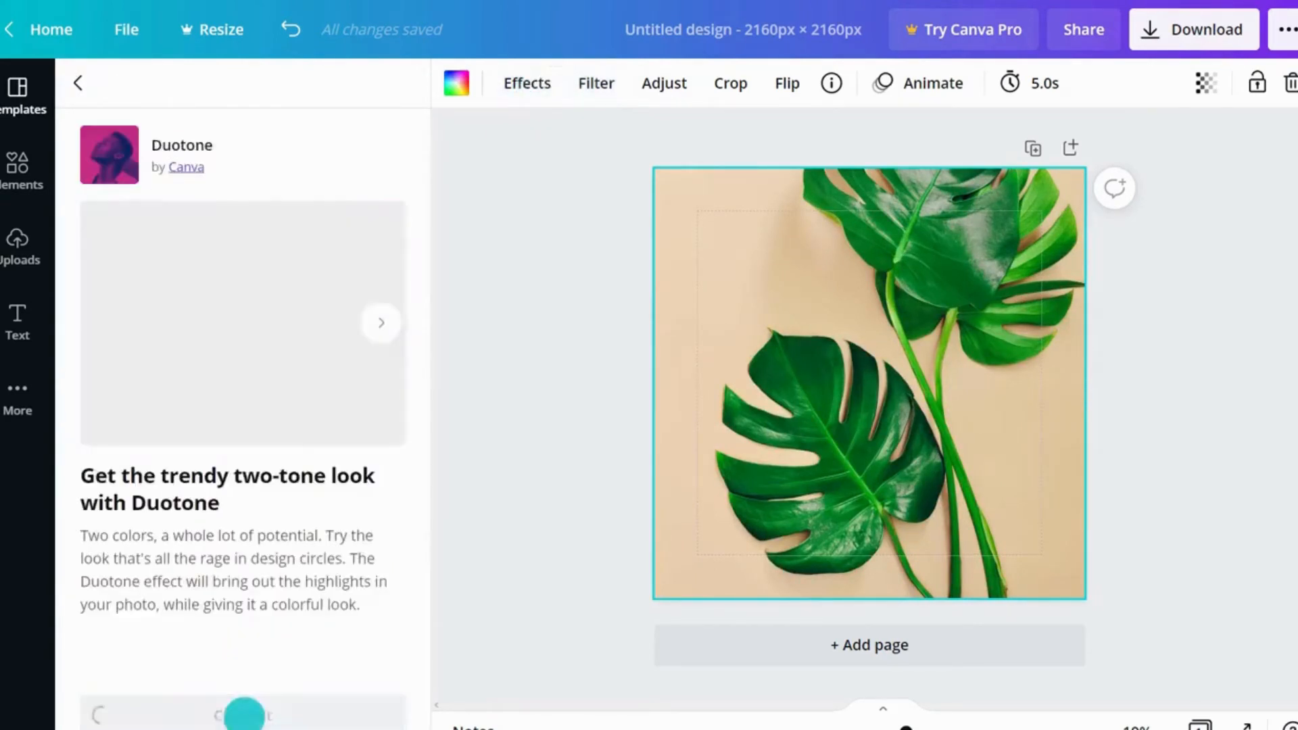
{"action": "left_click", "coordinate": [369, 572]}
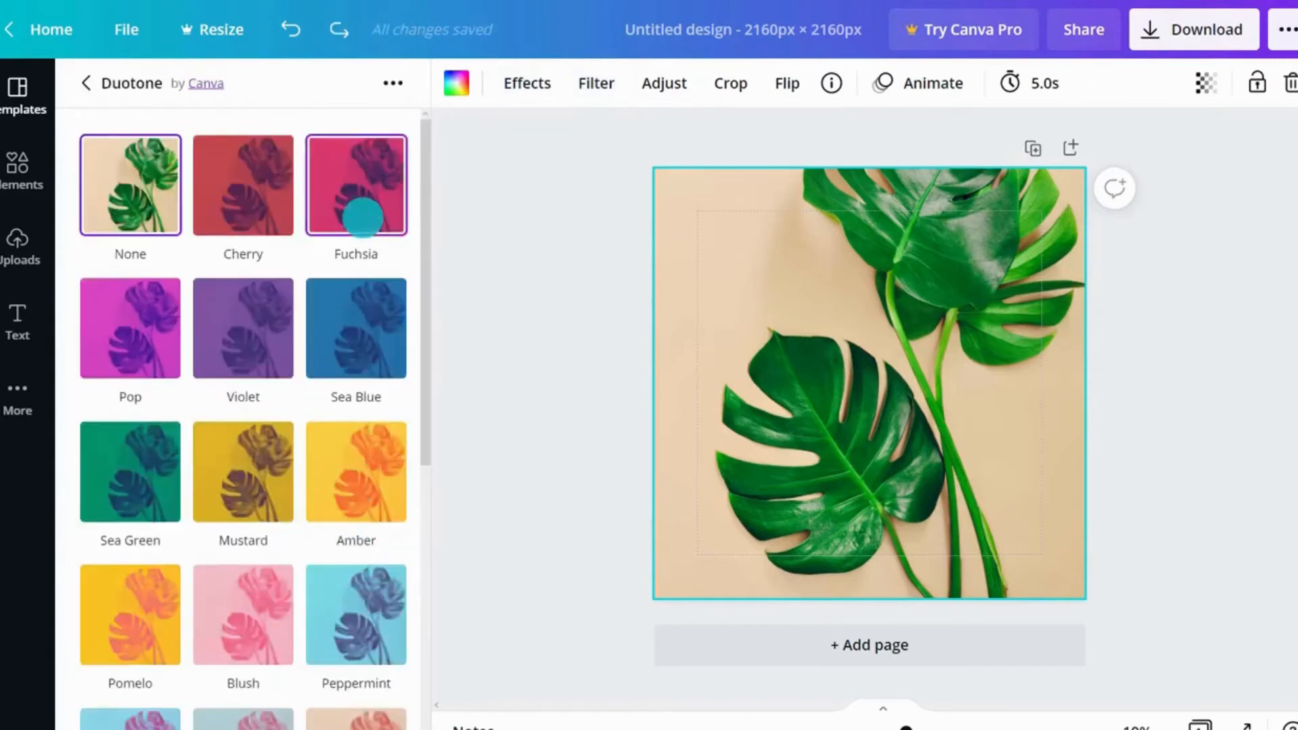
{"action": "left_click", "coordinate": [362, 218]}
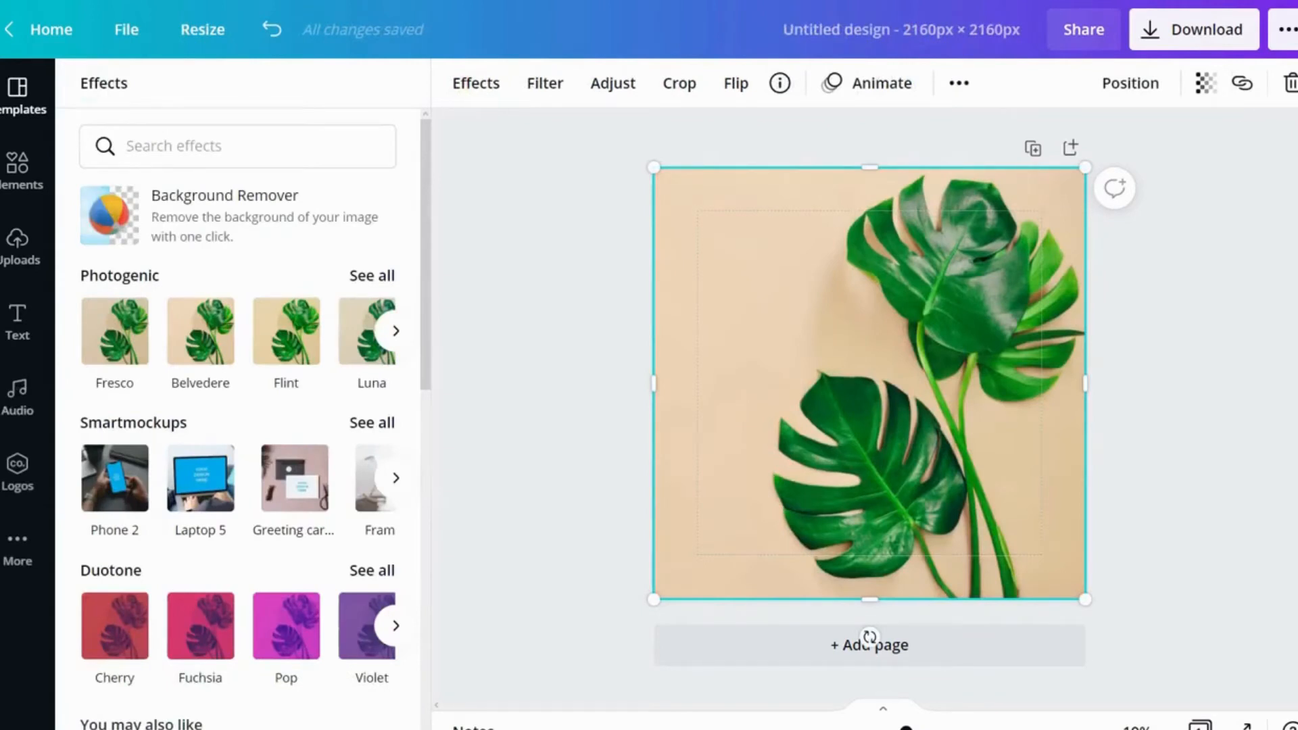
Step: Remove the leaf photo's background with Background Remover and apply it
{"action": "left_click", "coordinate": [205, 213]}
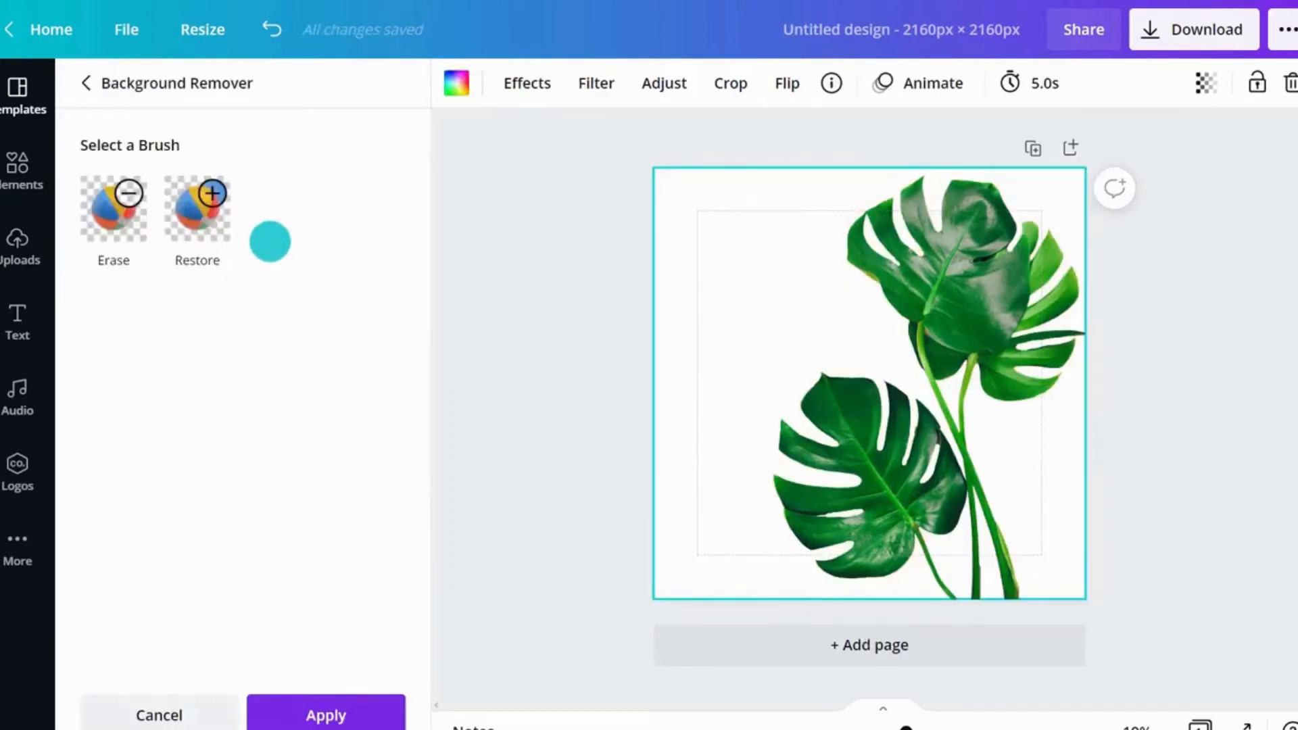
{"action": "left_click", "coordinate": [326, 715]}
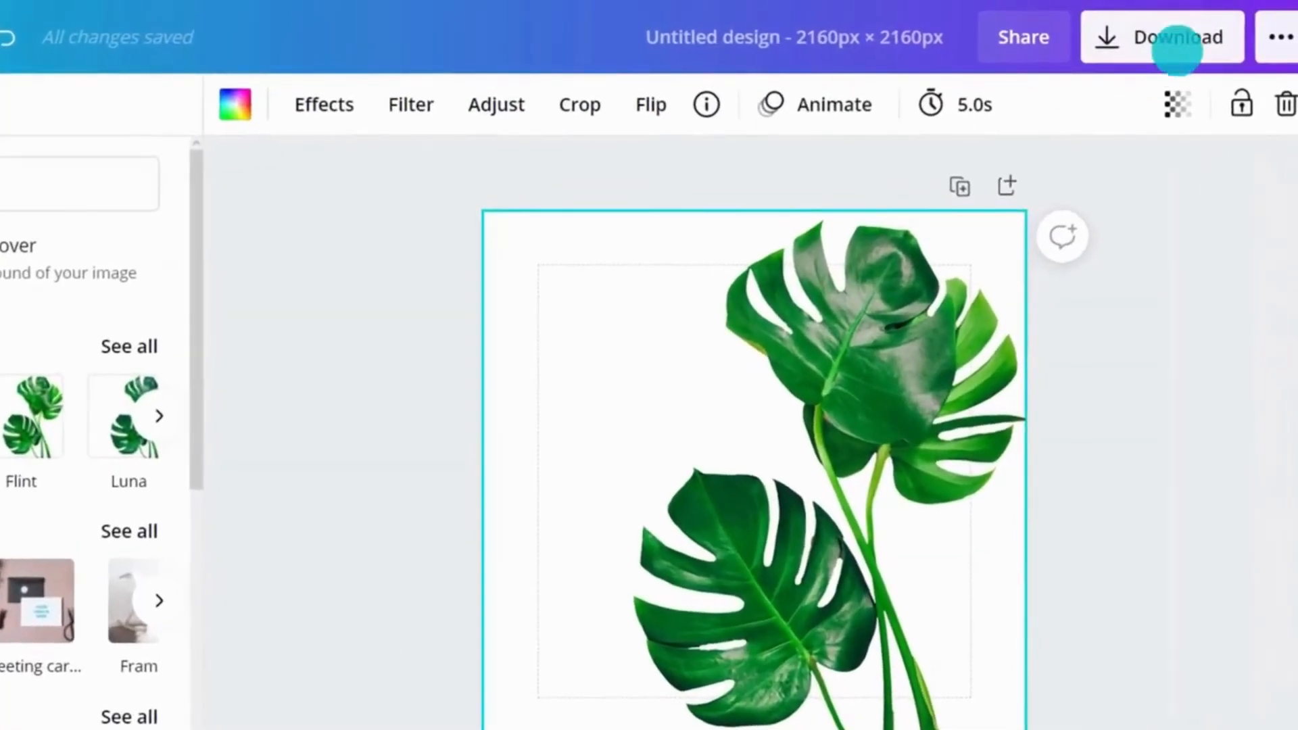
Step: Download the design as a PNG file
{"action": "left_click", "coordinate": [1178, 49]}
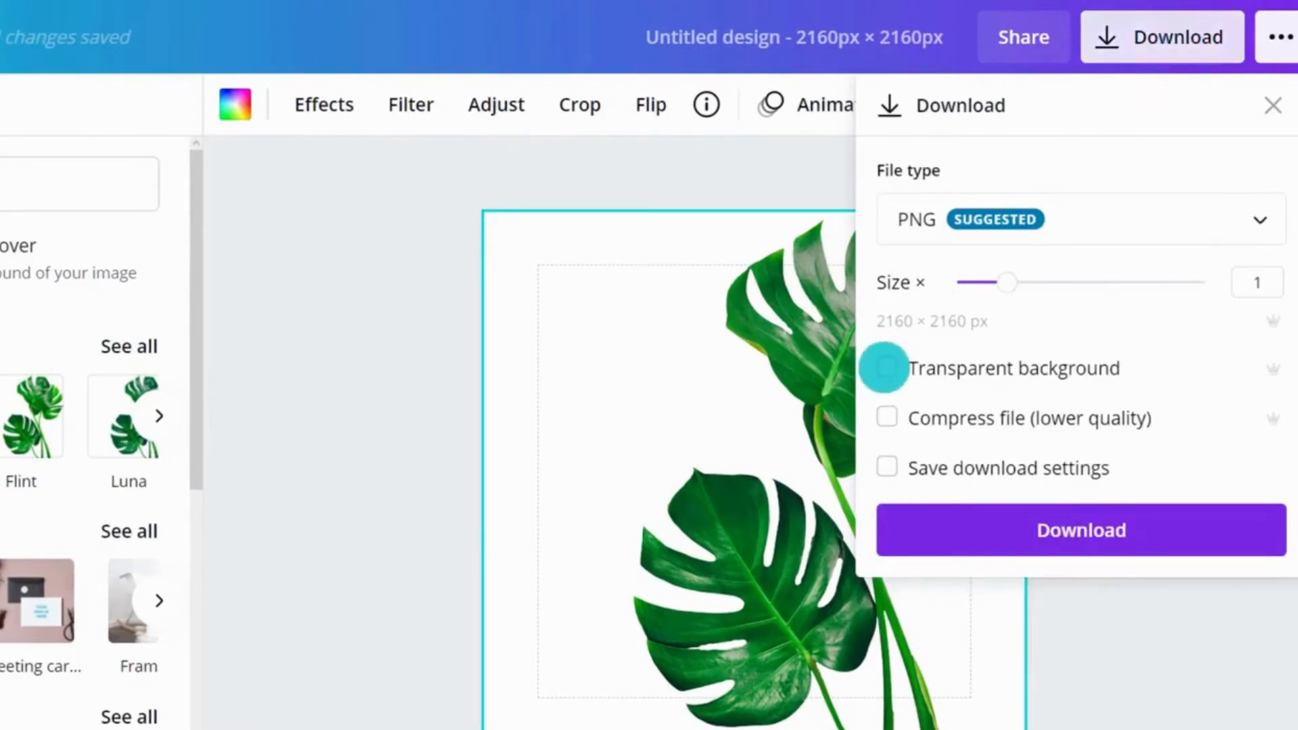
{"action": "left_click", "coordinate": [1057, 520]}
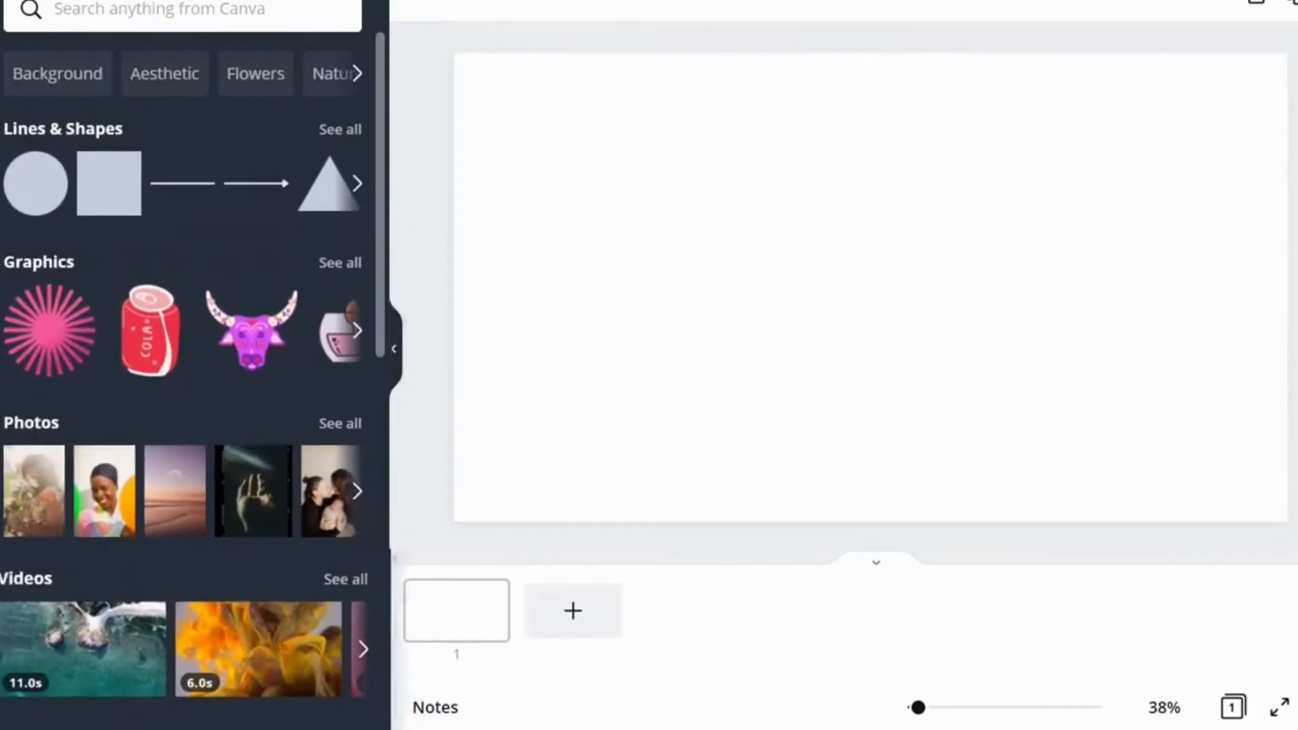
Step: Add a line to the blank design from the Lines & Shapes elements
{"action": "scroll", "coordinate": [183, 366], "scroll_direction": "down", "scroll_amount": 10}
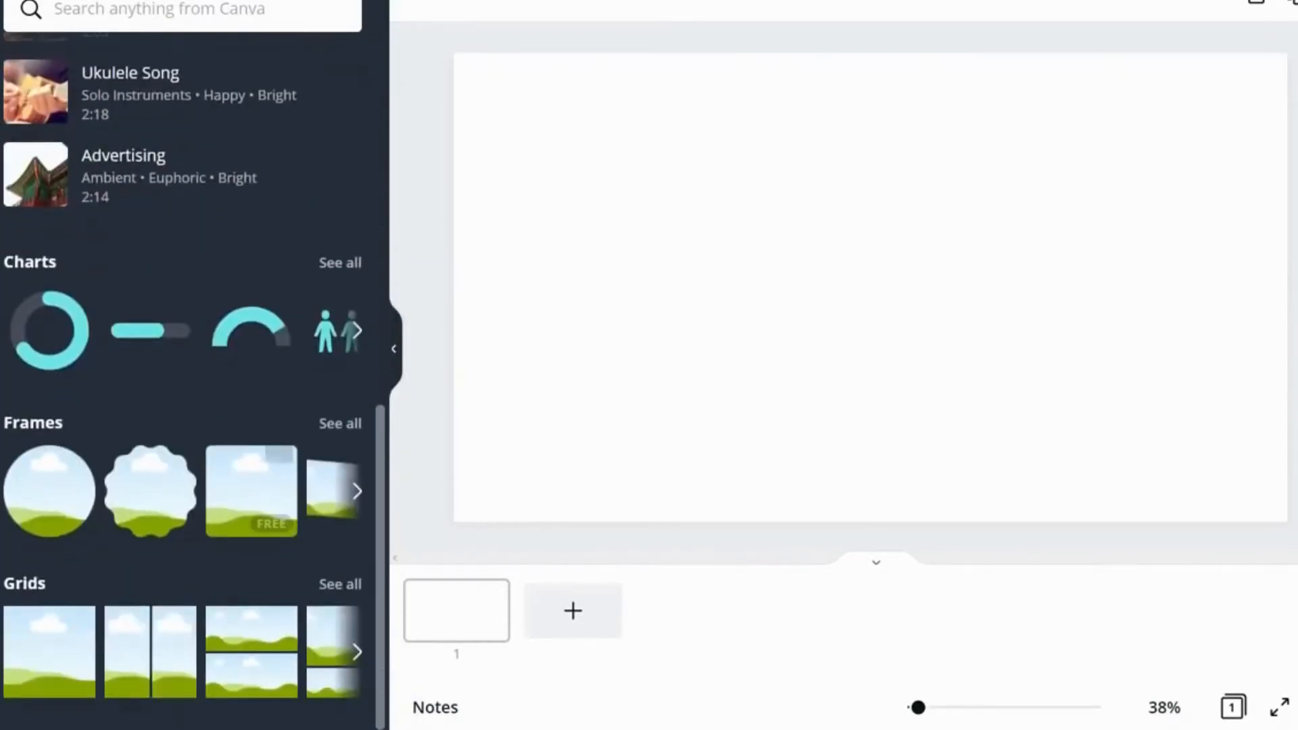
{"action": "scroll", "coordinate": [183, 365], "scroll_direction": "up", "scroll_amount": 10}
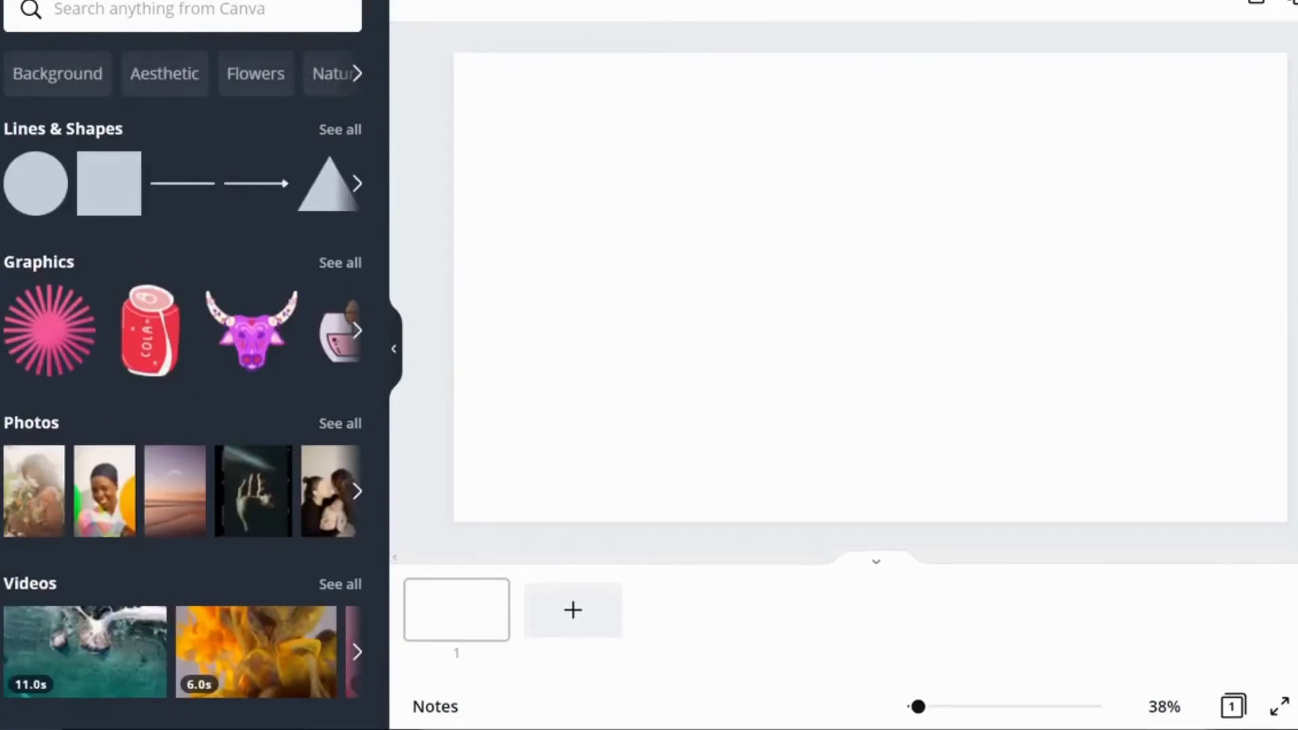
{"action": "left_click", "coordinate": [340, 129]}
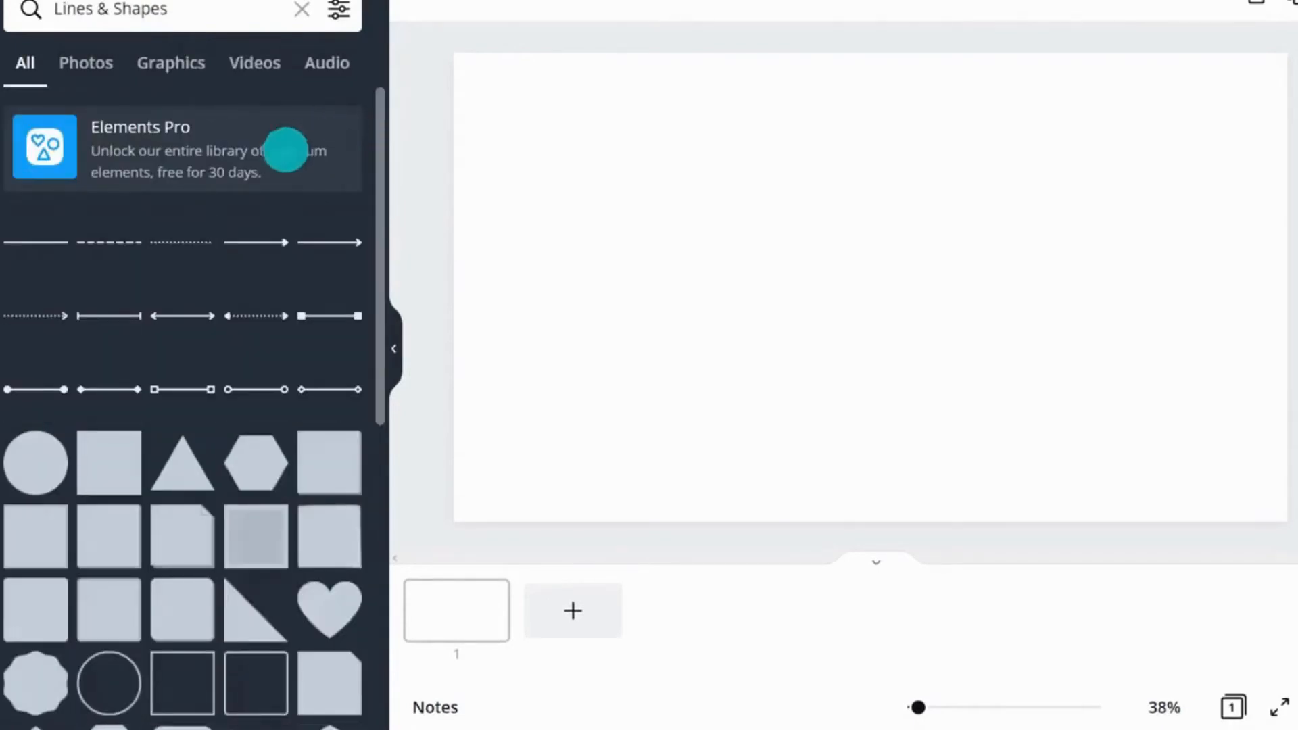
{"action": "key", "text": "l"}
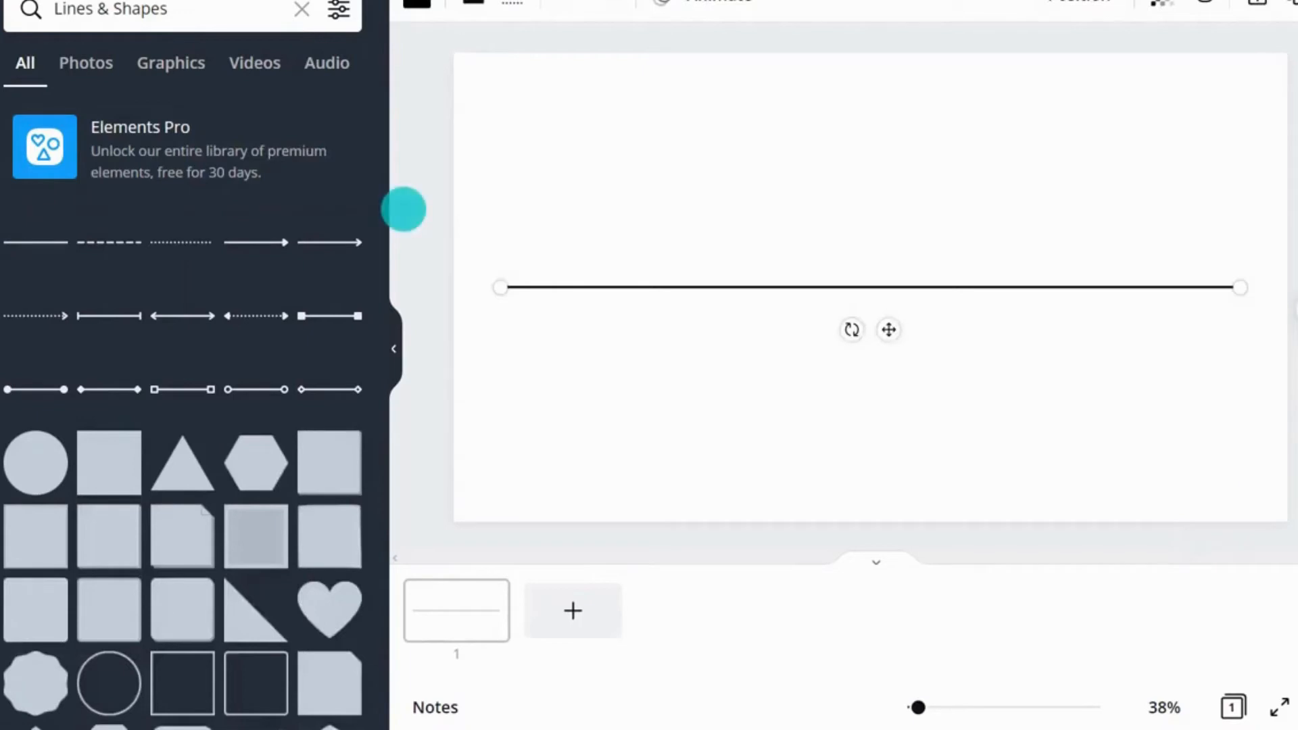
Step: Color the line purple and set its line weight to 22
{"action": "left_click", "coordinate": [417, 6]}
{"action": "left_click", "coordinate": [341, 411]}
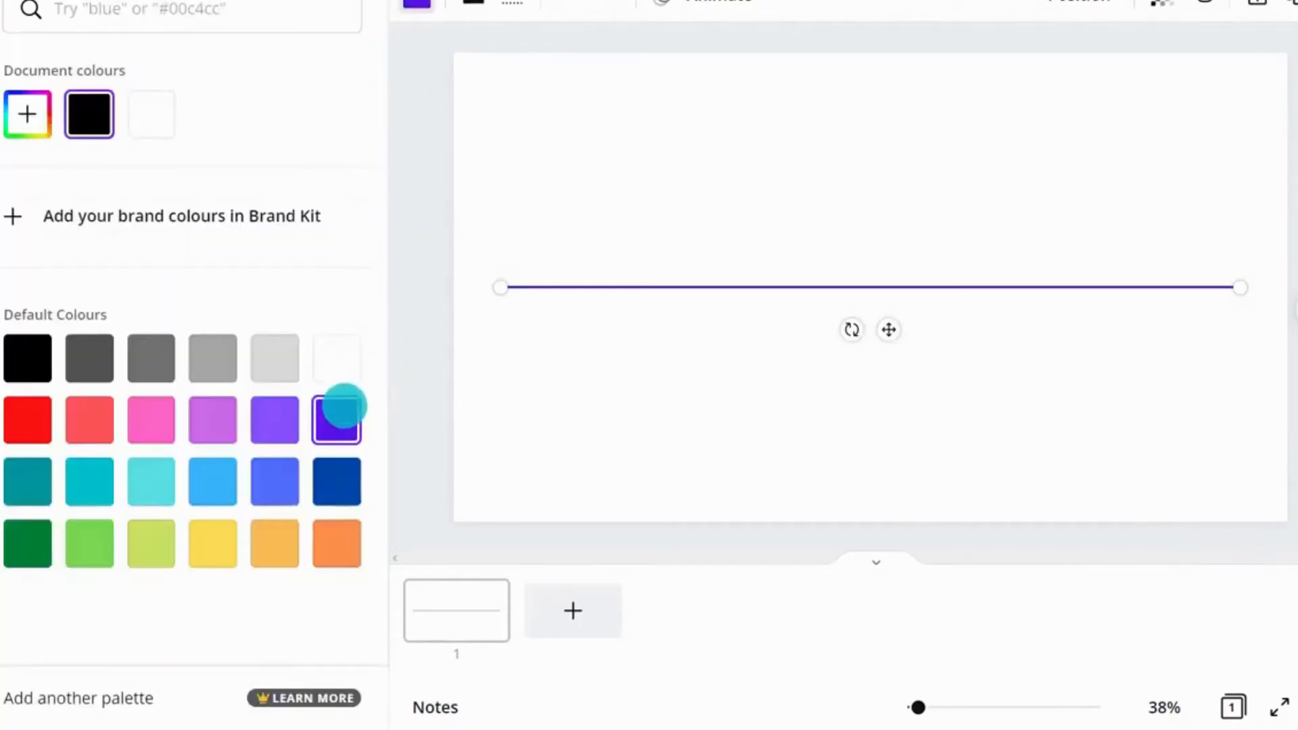
{"action": "left_click", "coordinate": [478, 6]}
{"action": "left_click_drag", "start_coordinate": [604, 63], "coordinate": [621, 64]}
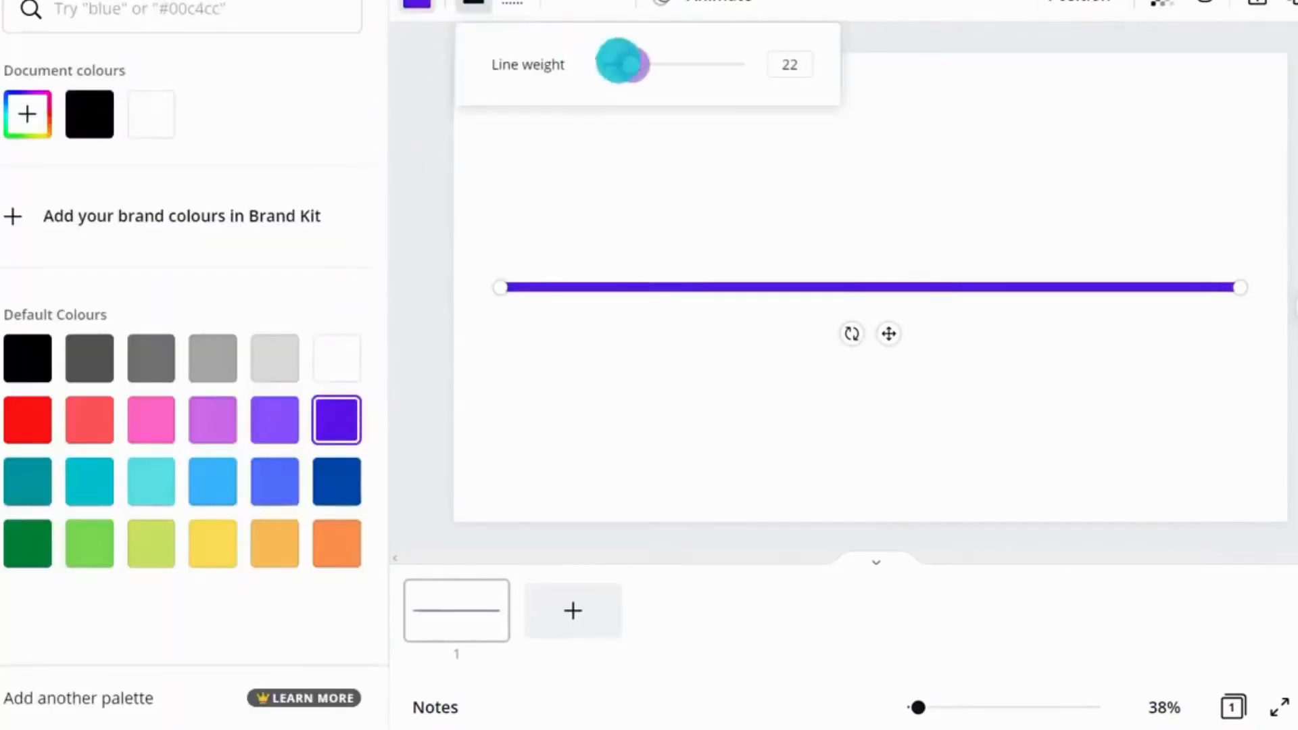
Step: Make the line dashed with an arrow at its start and a circle at its end
{"action": "left_click", "coordinate": [516, 3]}
{"action": "left_click", "coordinate": [562, 168]}
{"action": "left_click", "coordinate": [570, 4]}
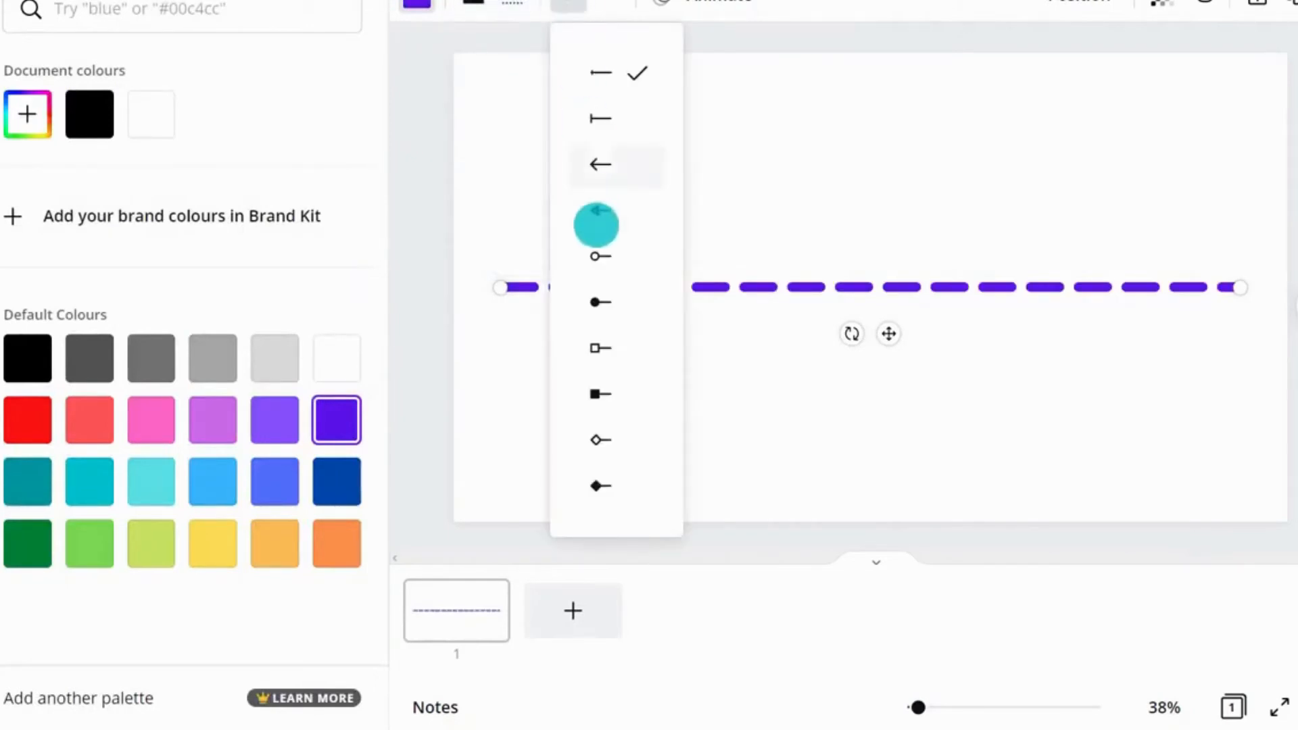
{"action": "left_click", "coordinate": [597, 225]}
{"action": "left_click", "coordinate": [600, 6]}
{"action": "left_click", "coordinate": [635, 255]}
{"action": "left_click", "coordinate": [884, 232]}
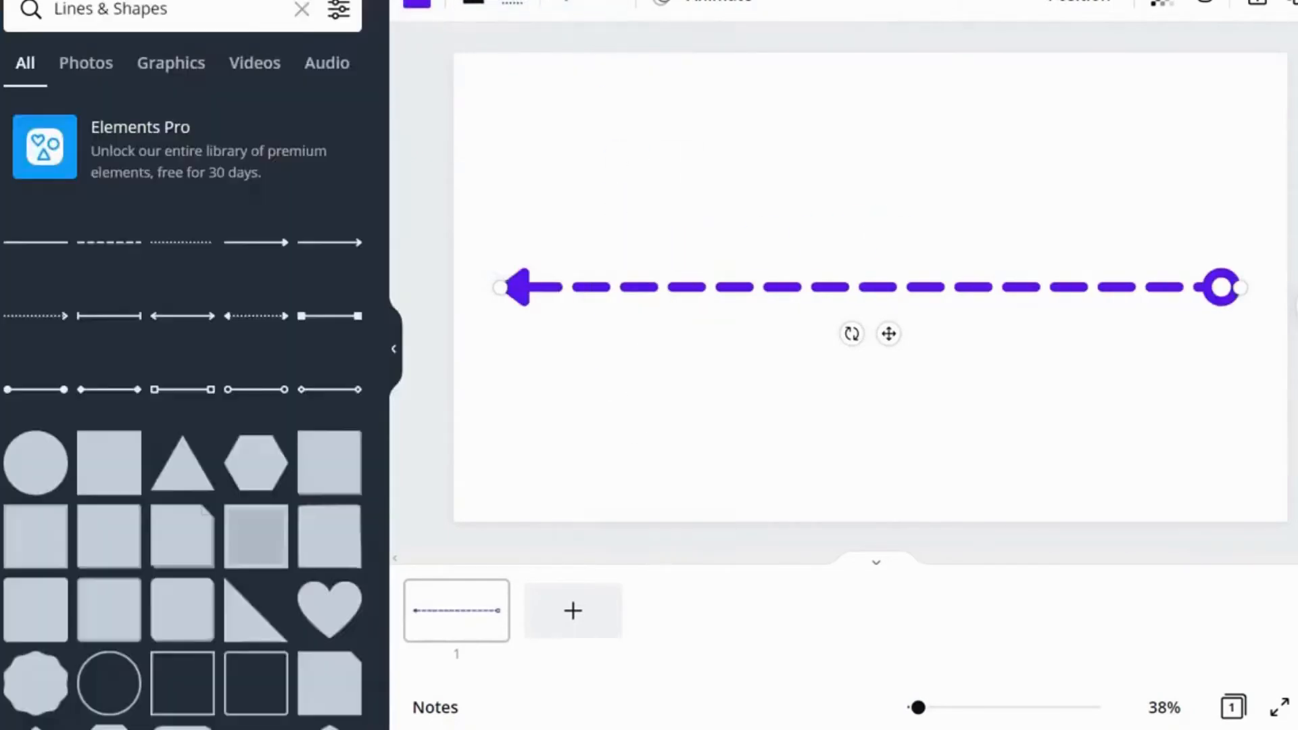
Step: Shorten and move the line, then delete it
{"action": "left_click_drag", "start_coordinate": [1243, 288], "coordinate": [1205, 258]}
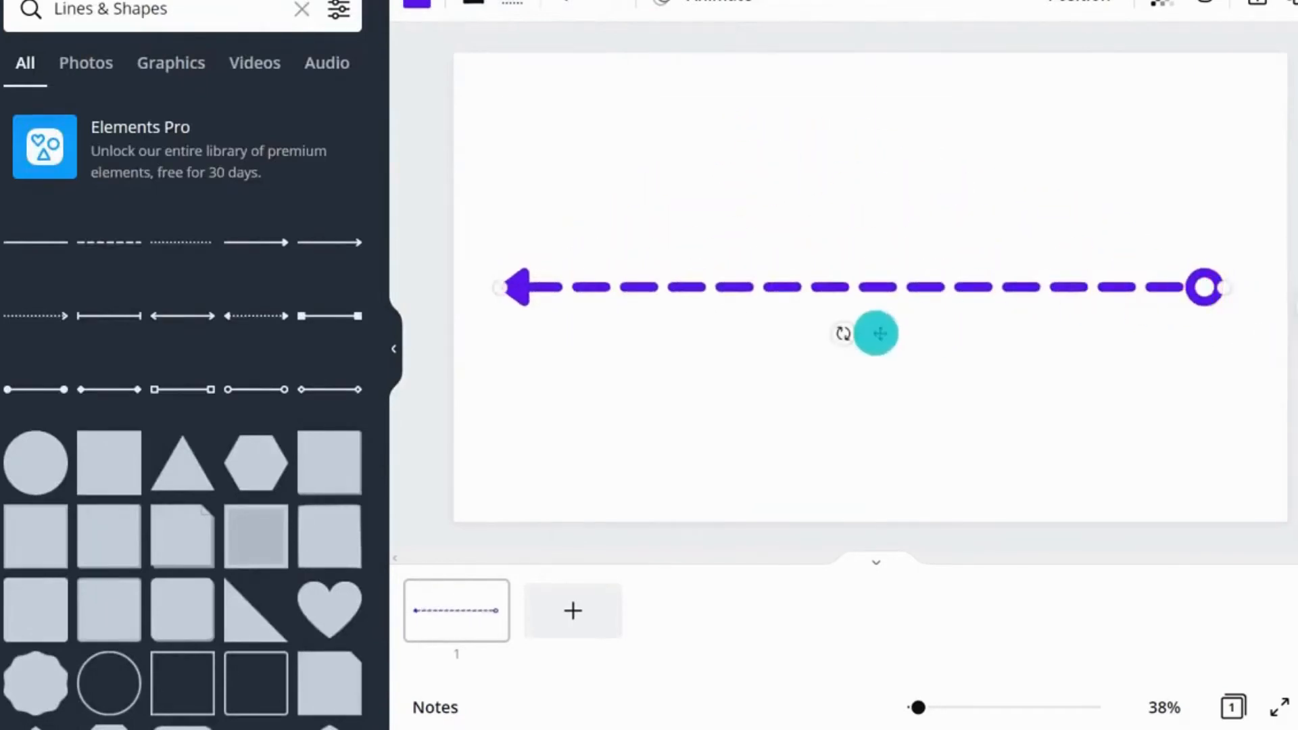
{"action": "left_click_drag", "start_coordinate": [876, 299], "coordinate": [884, 332]}
{"action": "key", "text": "Delete"}
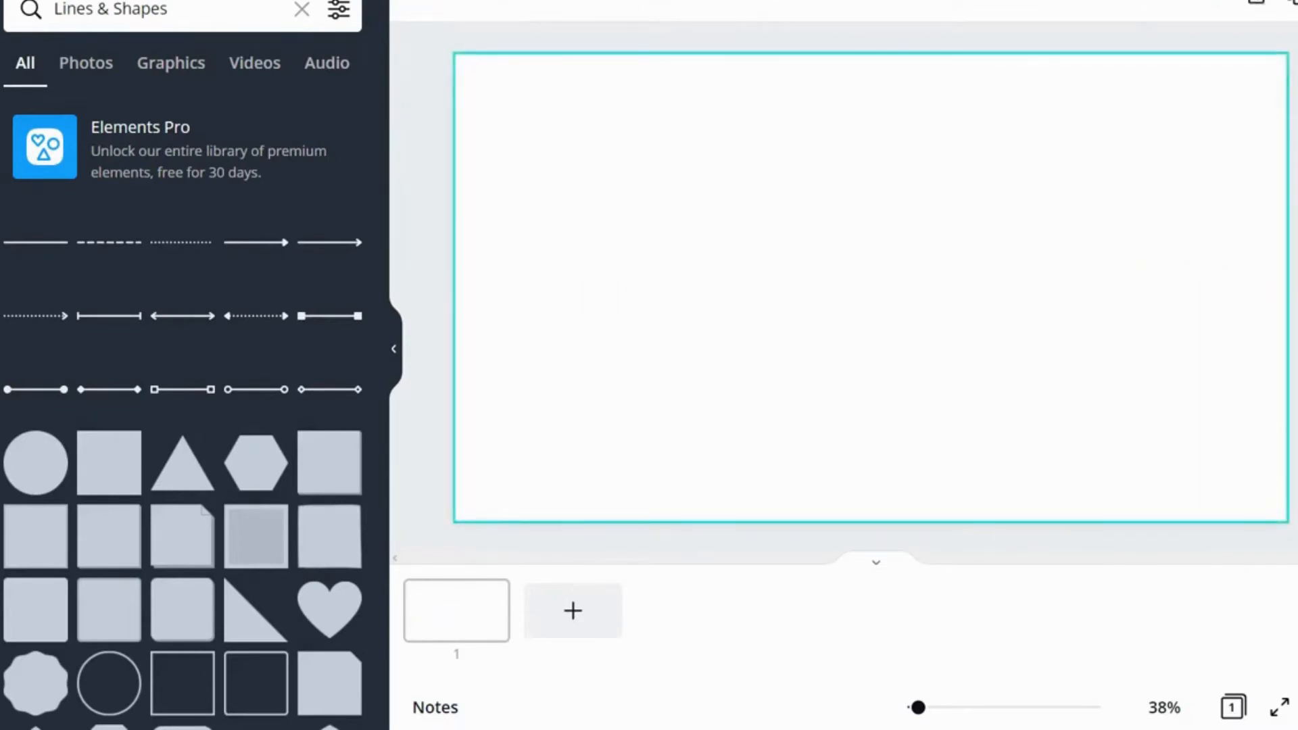
Step: Add a rectangle and a circle, placing an enlarged circle on the left and the rectangle on the right
{"action": "key", "text": "r"}
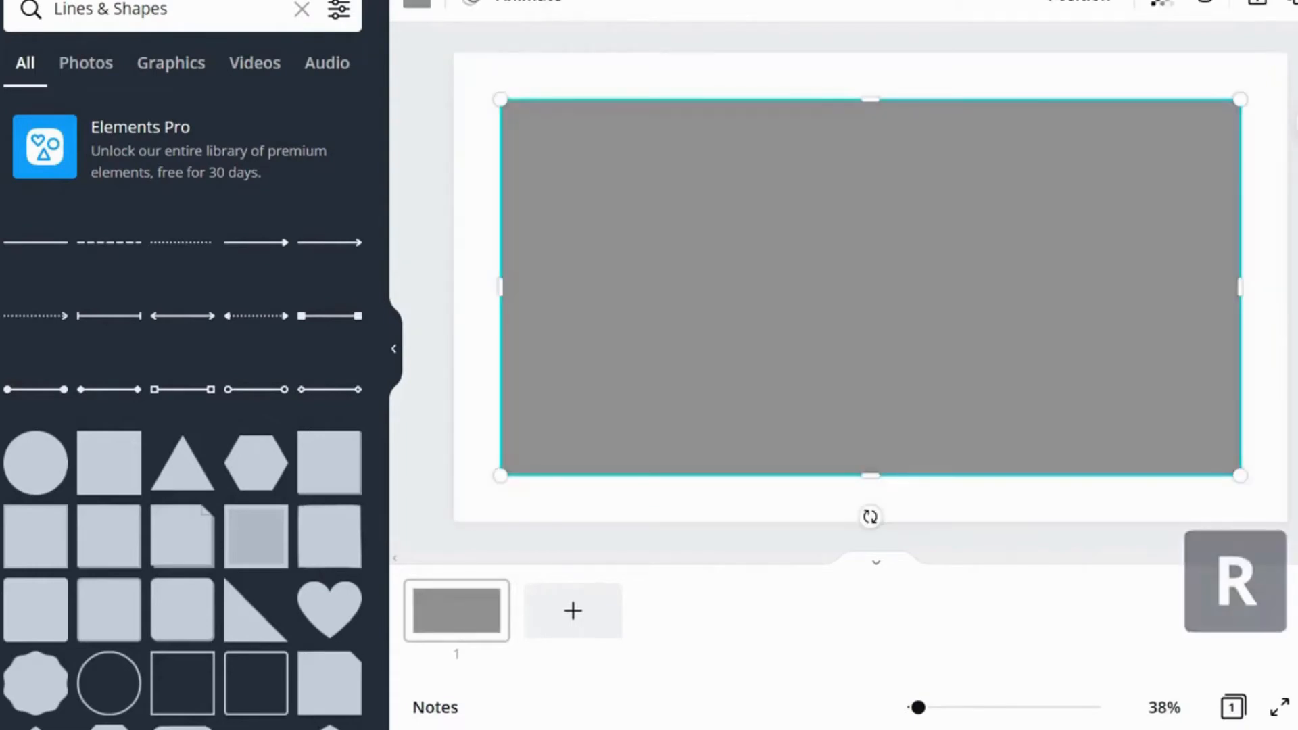
{"action": "key", "text": "c"}
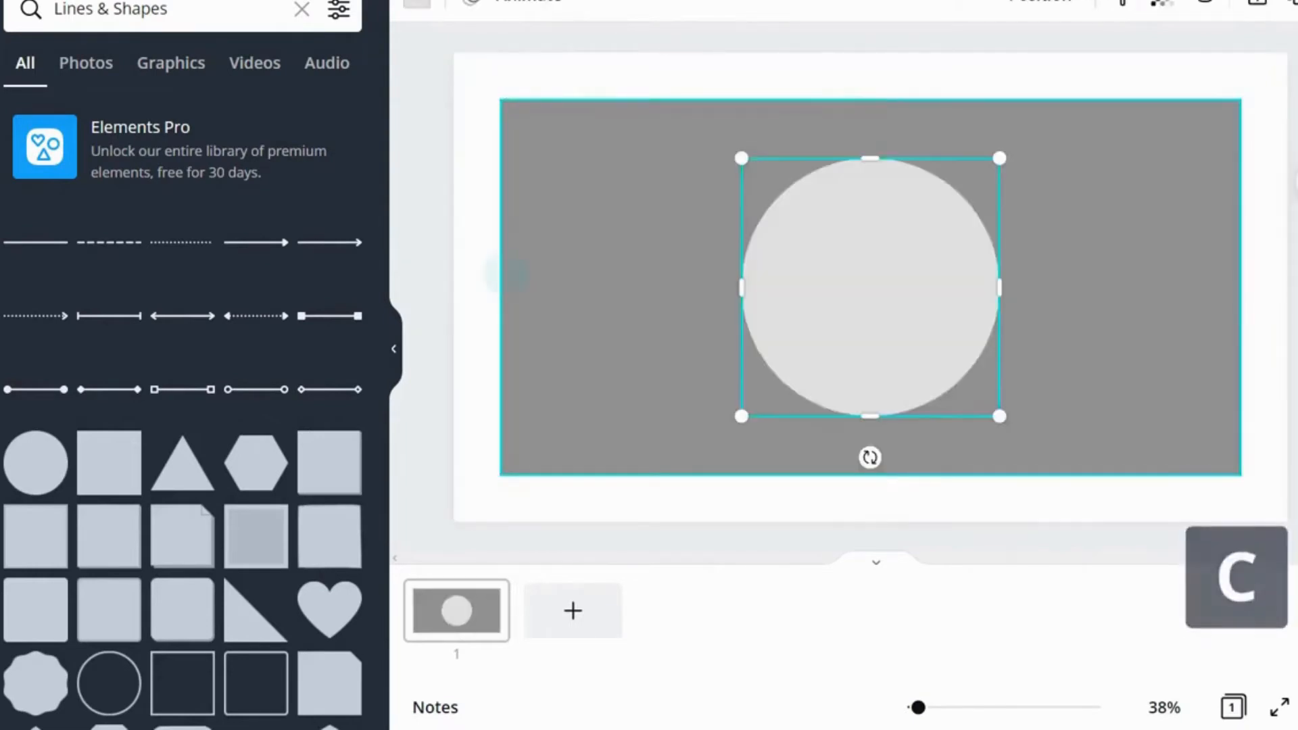
{"action": "left_click", "coordinate": [500, 288]}
{"action": "left_click_drag", "start_coordinate": [501, 289], "coordinate": [615, 278]}
{"action": "left_click_drag", "start_coordinate": [533, 165], "coordinate": [507, 124]}
{"action": "left_click_drag", "start_coordinate": [789, 417], "coordinate": [847, 482]}
{"action": "left_click", "coordinate": [877, 485]}
{"action": "left_click", "coordinate": [687, 290]}
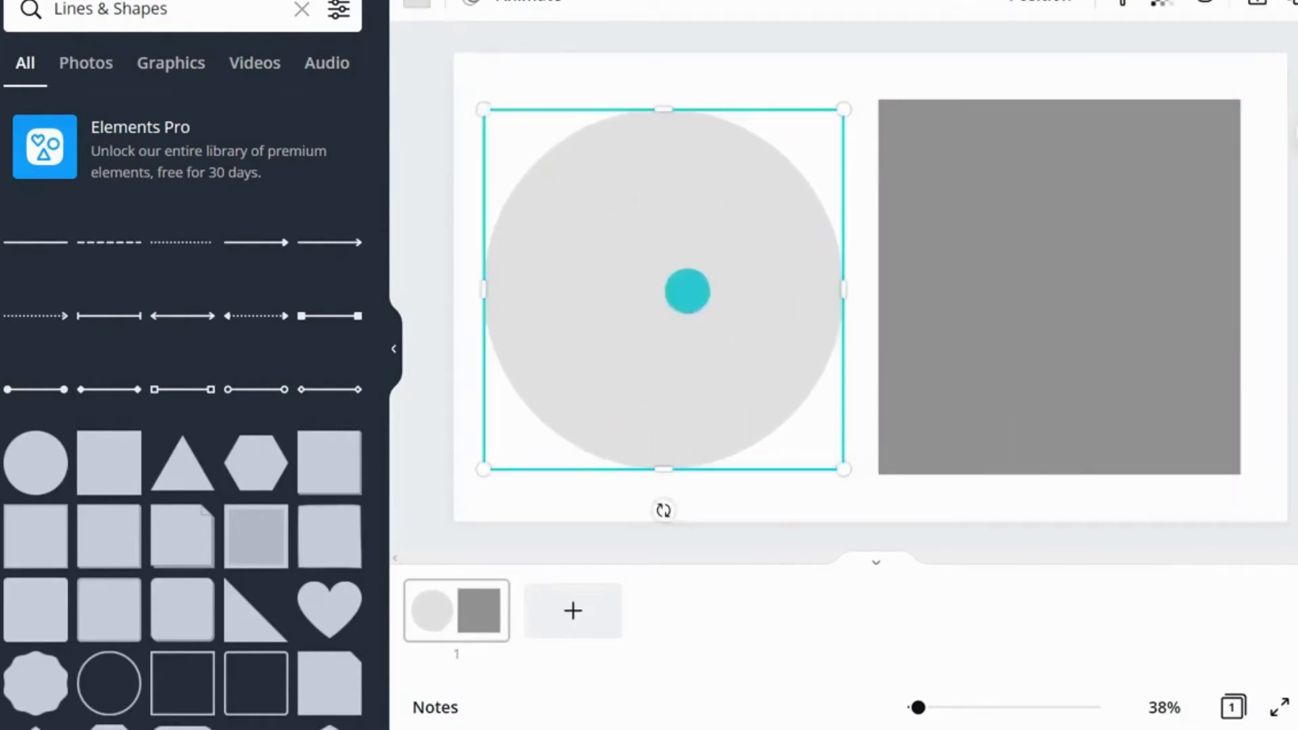
Step: Color the circle orange and the rectangle dark blue
{"action": "left_click", "coordinate": [416, 3]}
{"action": "left_click", "coordinate": [337, 544]}
{"action": "left_click", "coordinate": [1117, 283]}
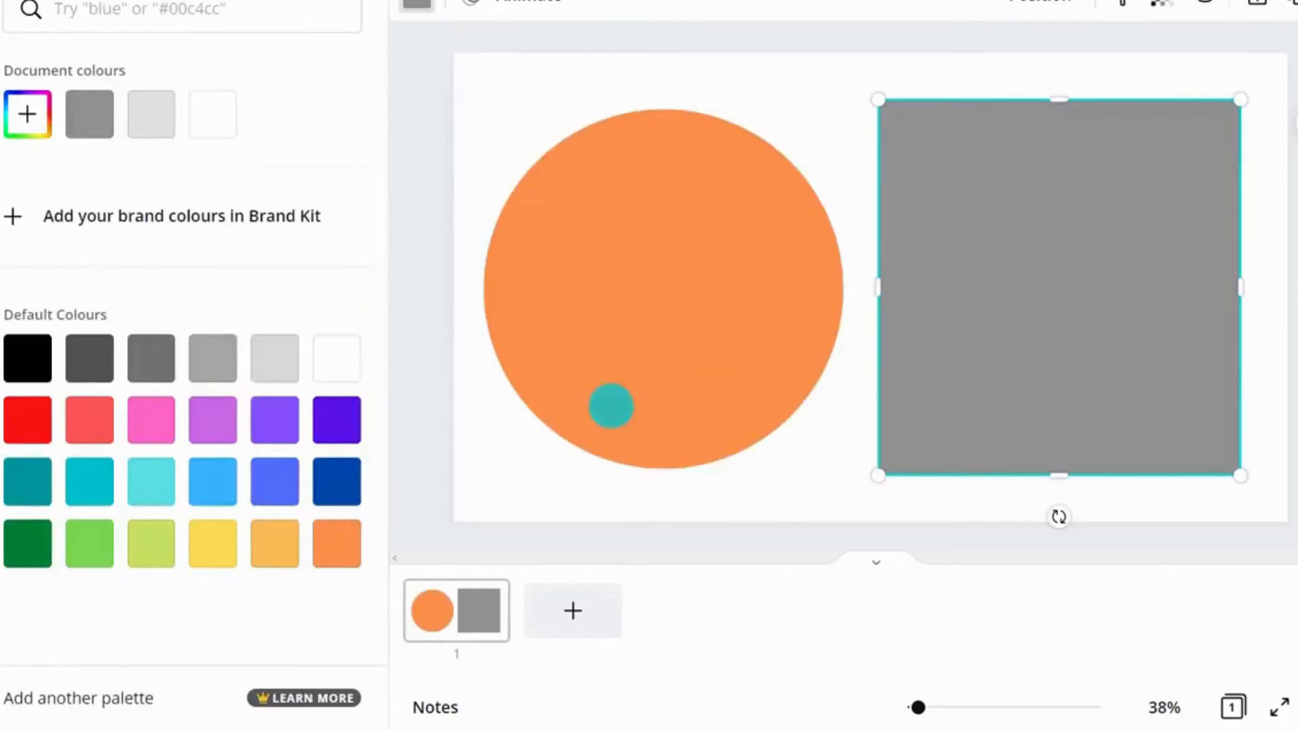
{"action": "left_click", "coordinate": [338, 477]}
{"action": "left_click", "coordinate": [1297, 470]}
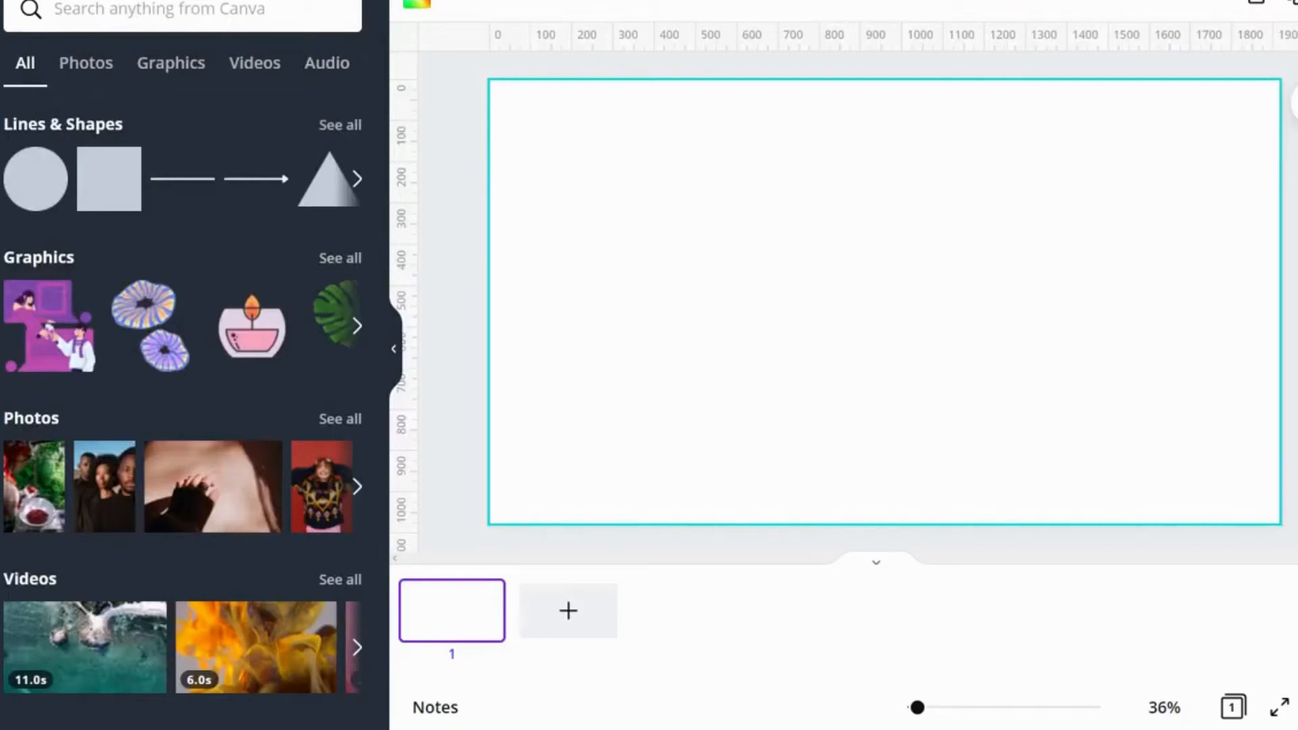
Step: Browse the collections in the Graphics category
{"action": "left_click", "coordinate": [341, 257]}
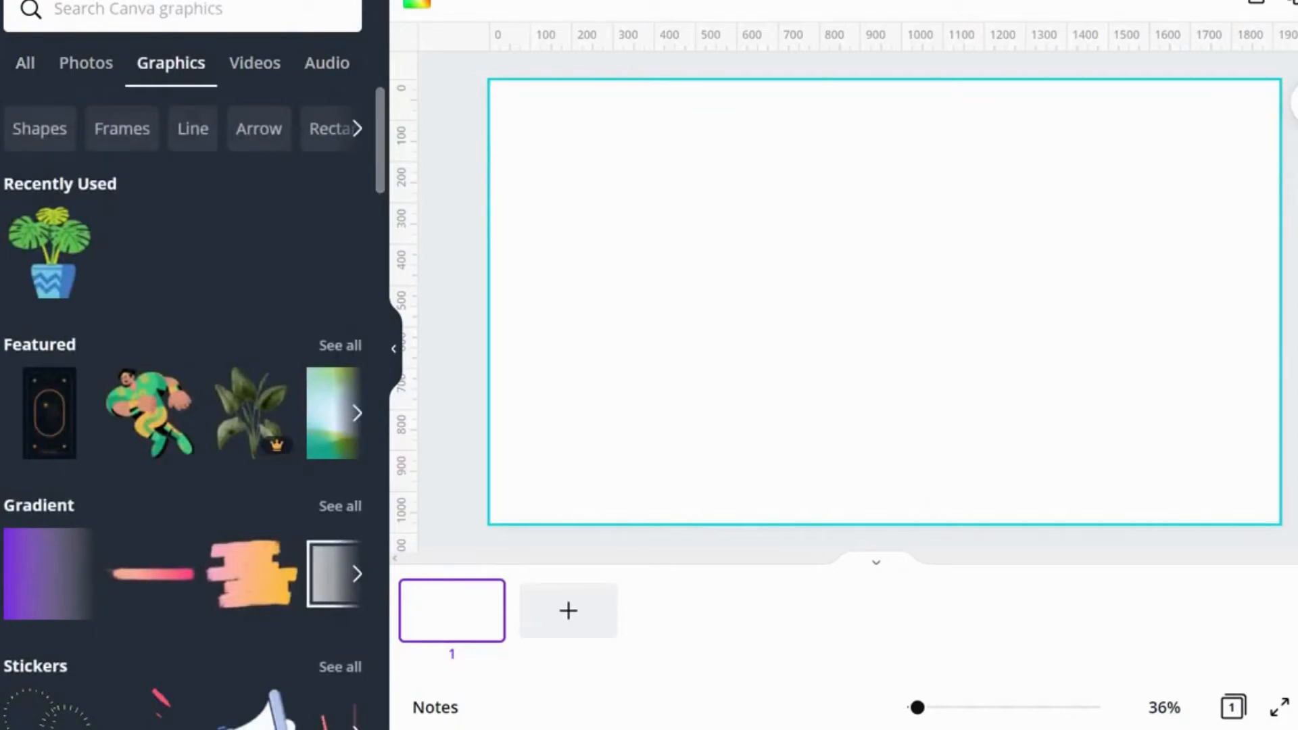
{"action": "scroll", "coordinate": [183, 406], "scroll_direction": "down", "scroll_amount": 15}
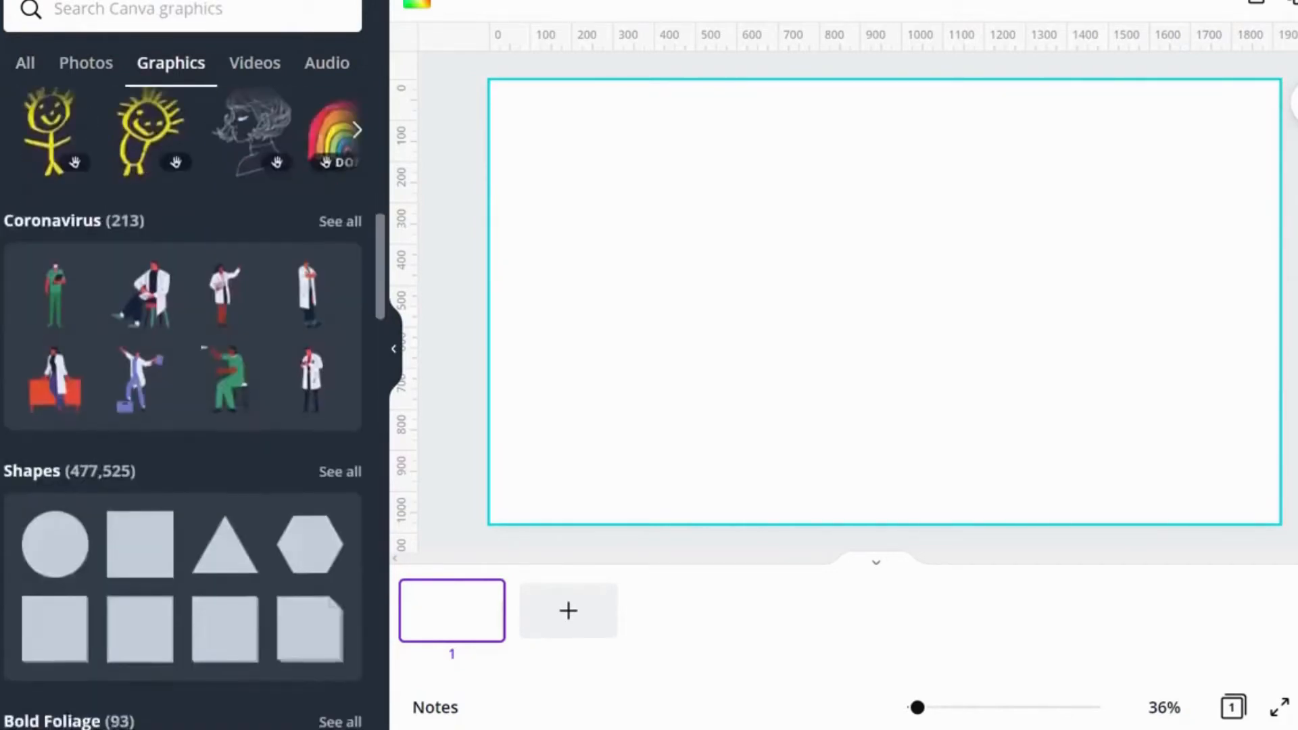
{"action": "scroll", "coordinate": [183, 406], "scroll_direction": "down", "scroll_amount": 15}
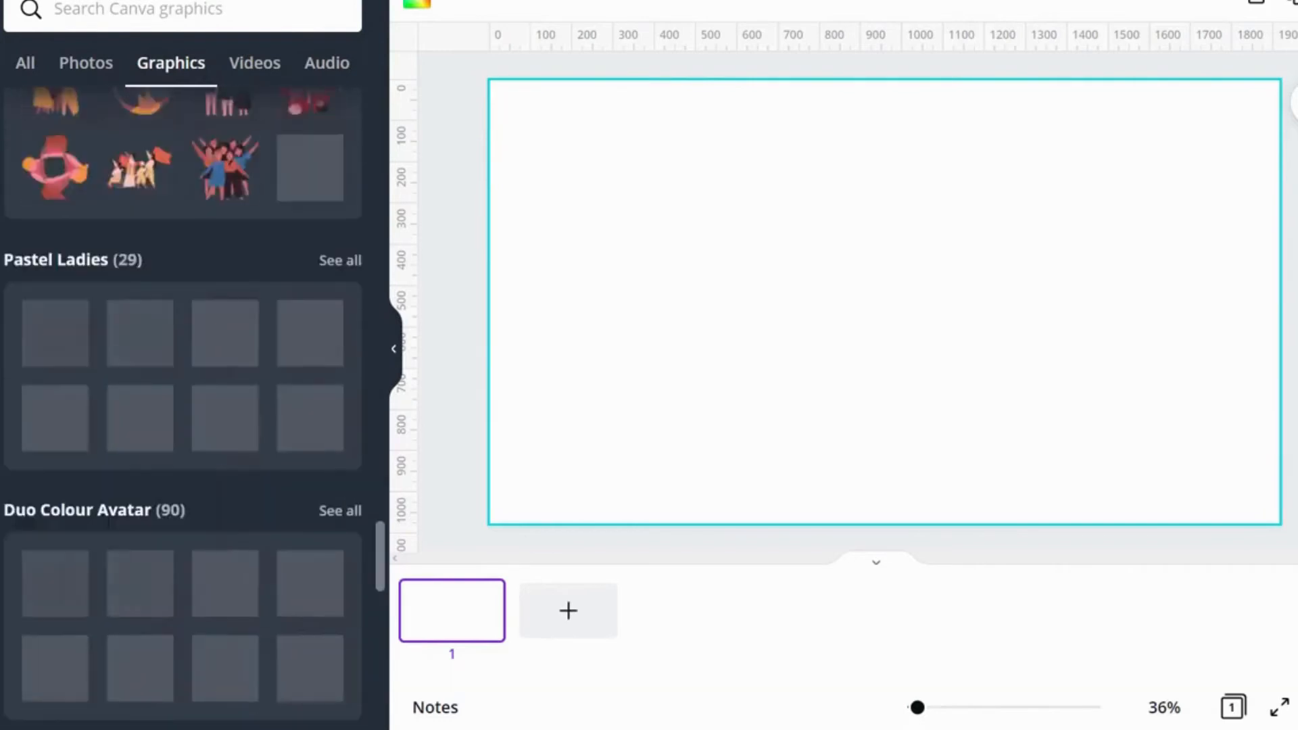
{"action": "scroll", "coordinate": [182, 405], "scroll_direction": "down", "scroll_amount": 5}
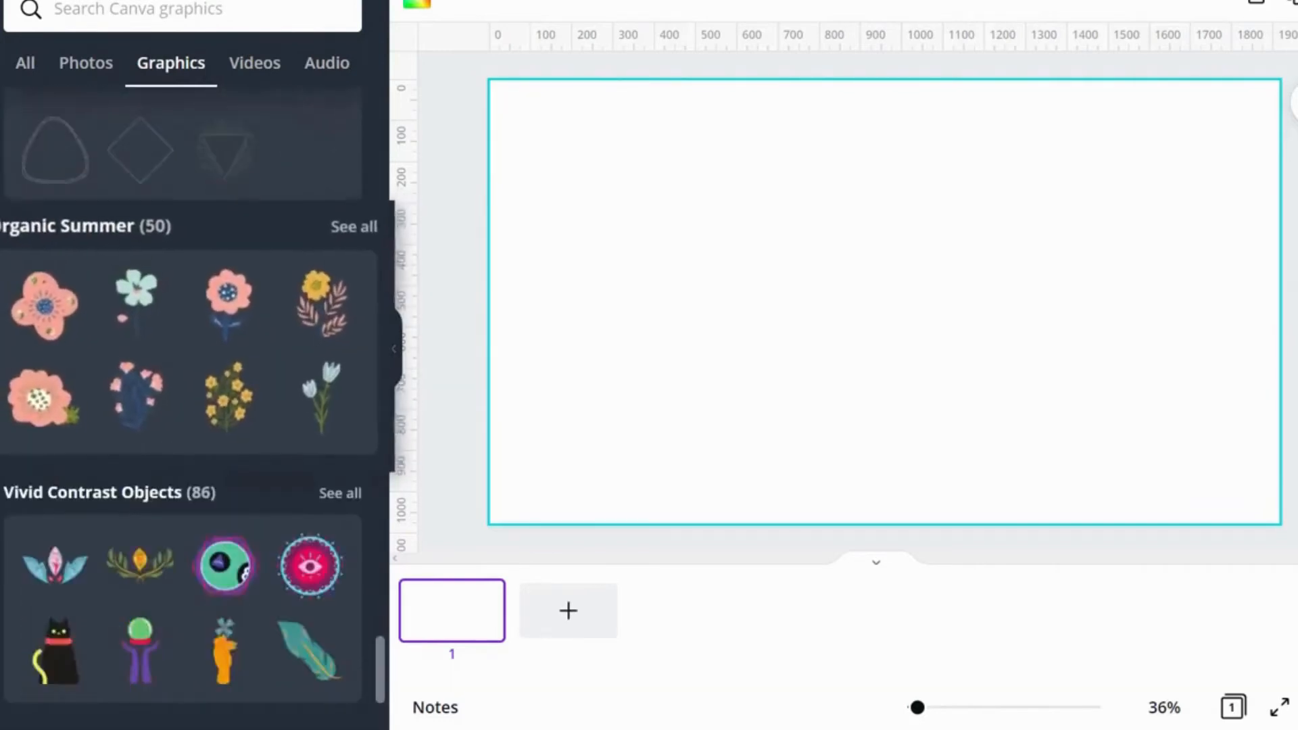
{"action": "scroll", "coordinate": [183, 406], "scroll_direction": "up", "scroll_amount": 15}
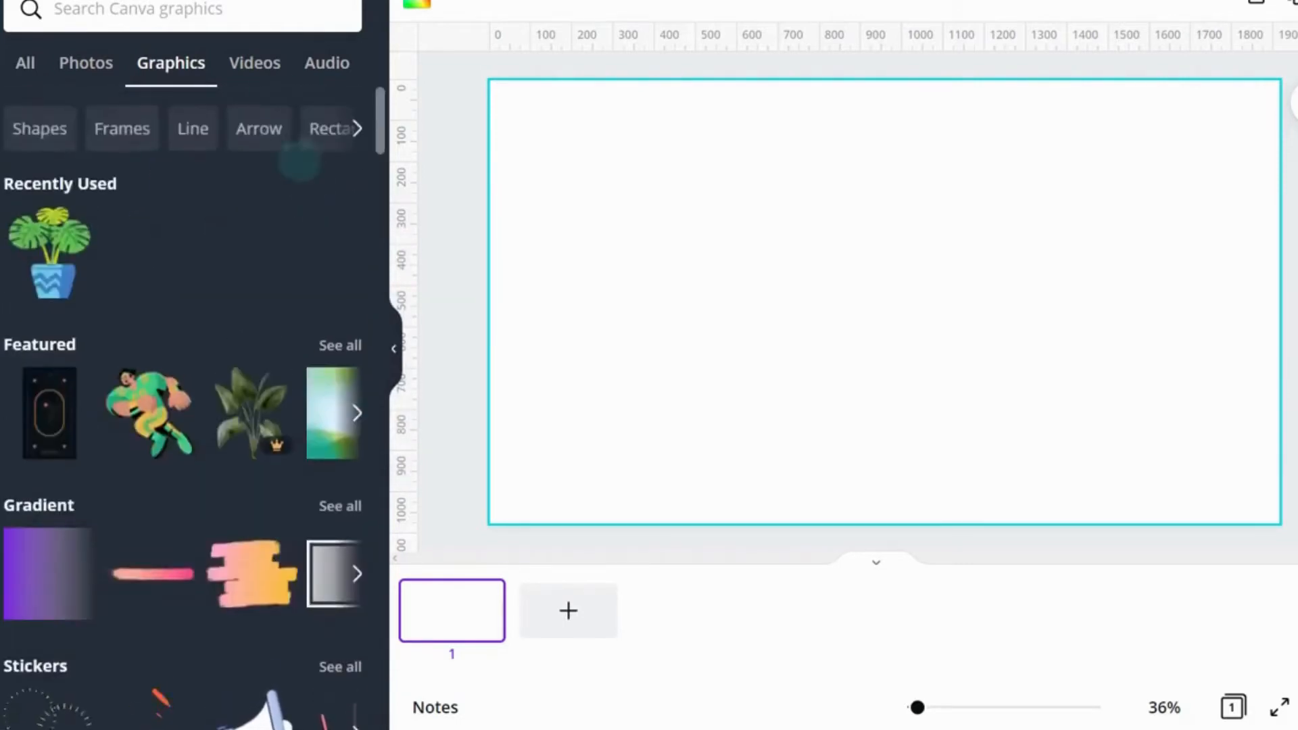
Step: Search the graphics for plants
{"action": "left_click", "coordinate": [243, 14]}
{"action": "type", "text": "plants"}
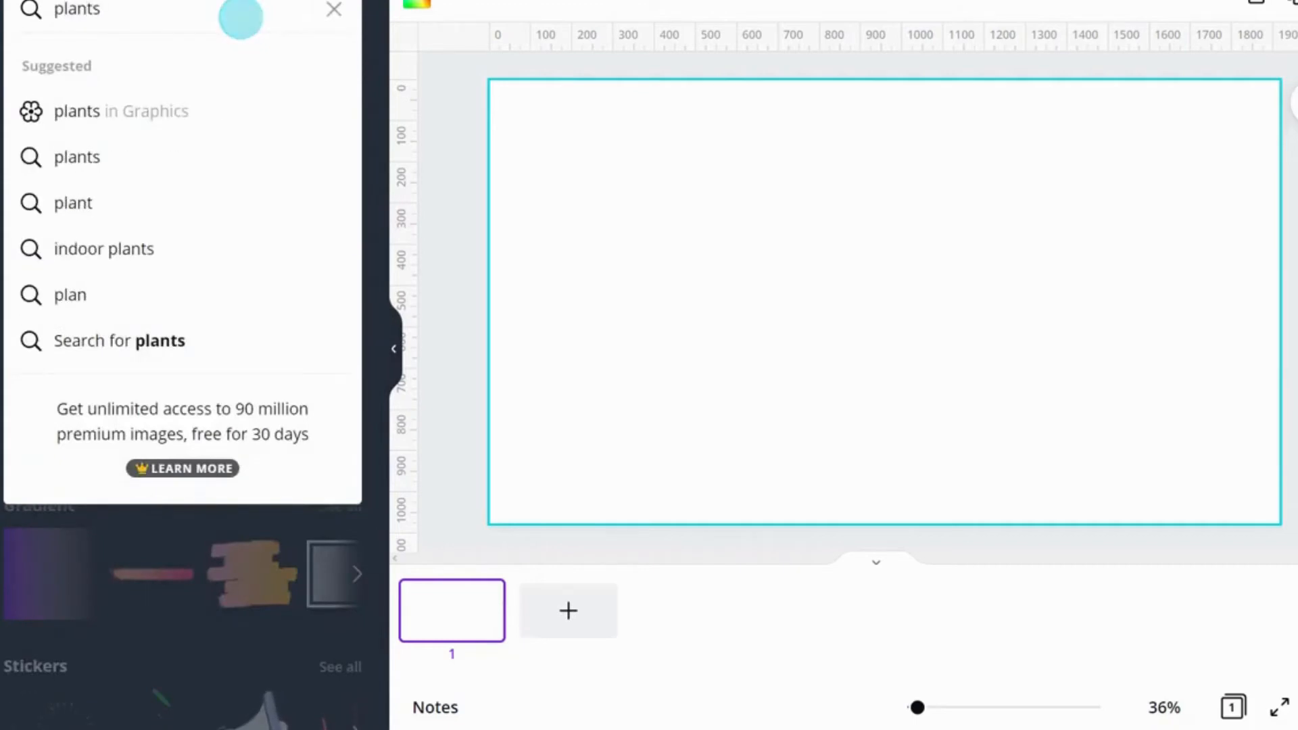
{"action": "key", "text": "Return"}
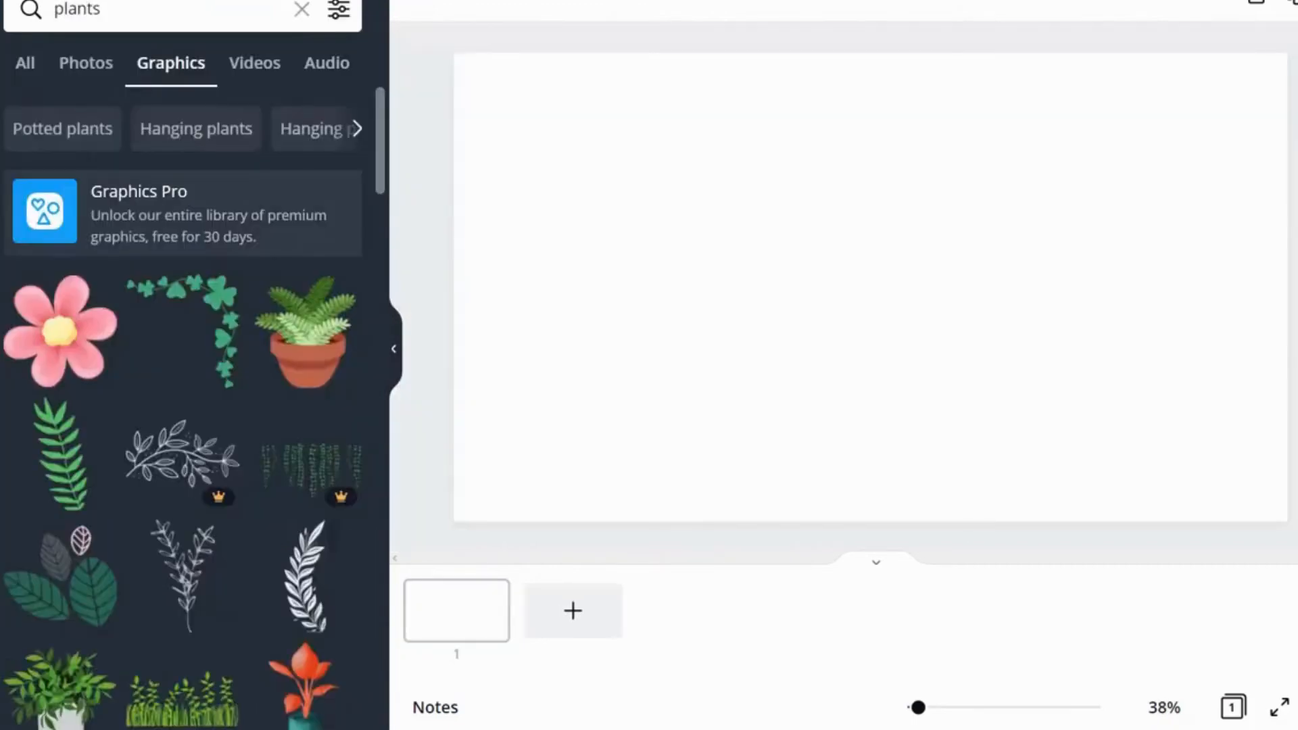
Step: Add the potted monstera plant graphic from the plant results and enlarge it on the page
{"action": "scroll", "coordinate": [183, 405], "scroll_direction": "down", "scroll_amount": 15}
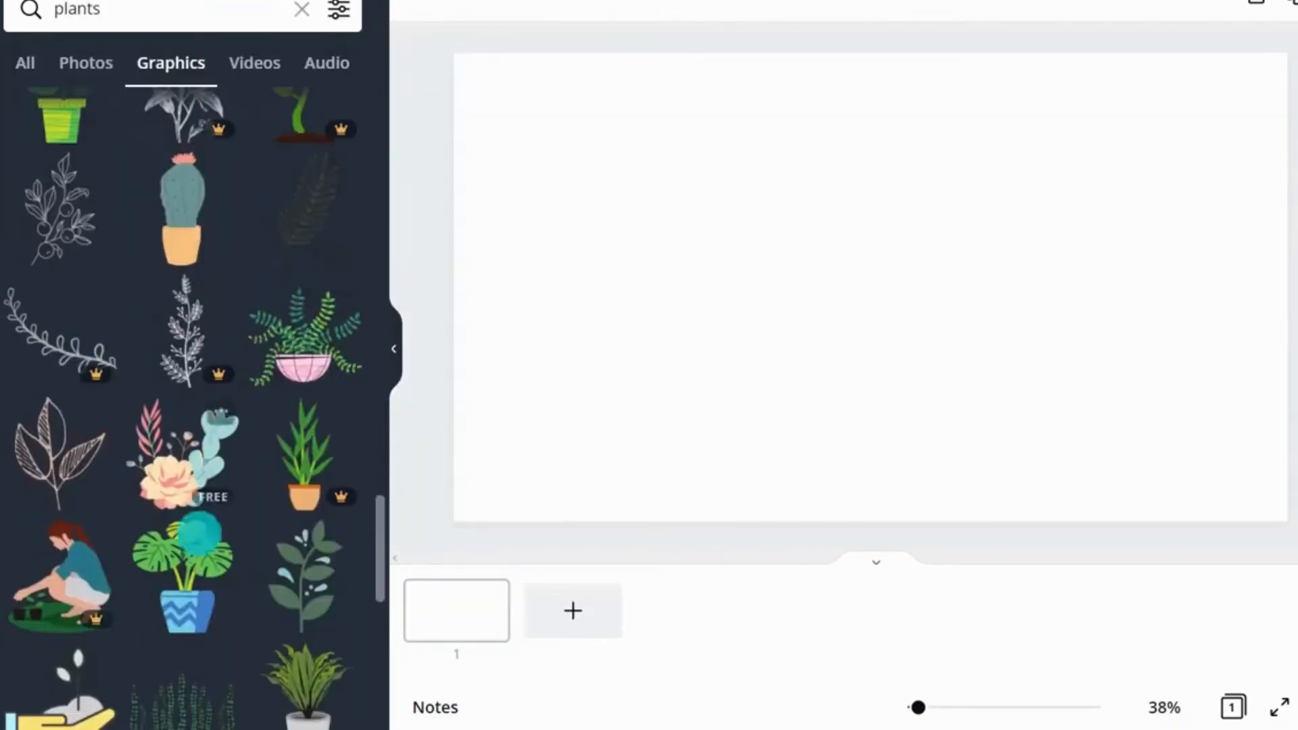
{"action": "left_click", "coordinate": [198, 533]}
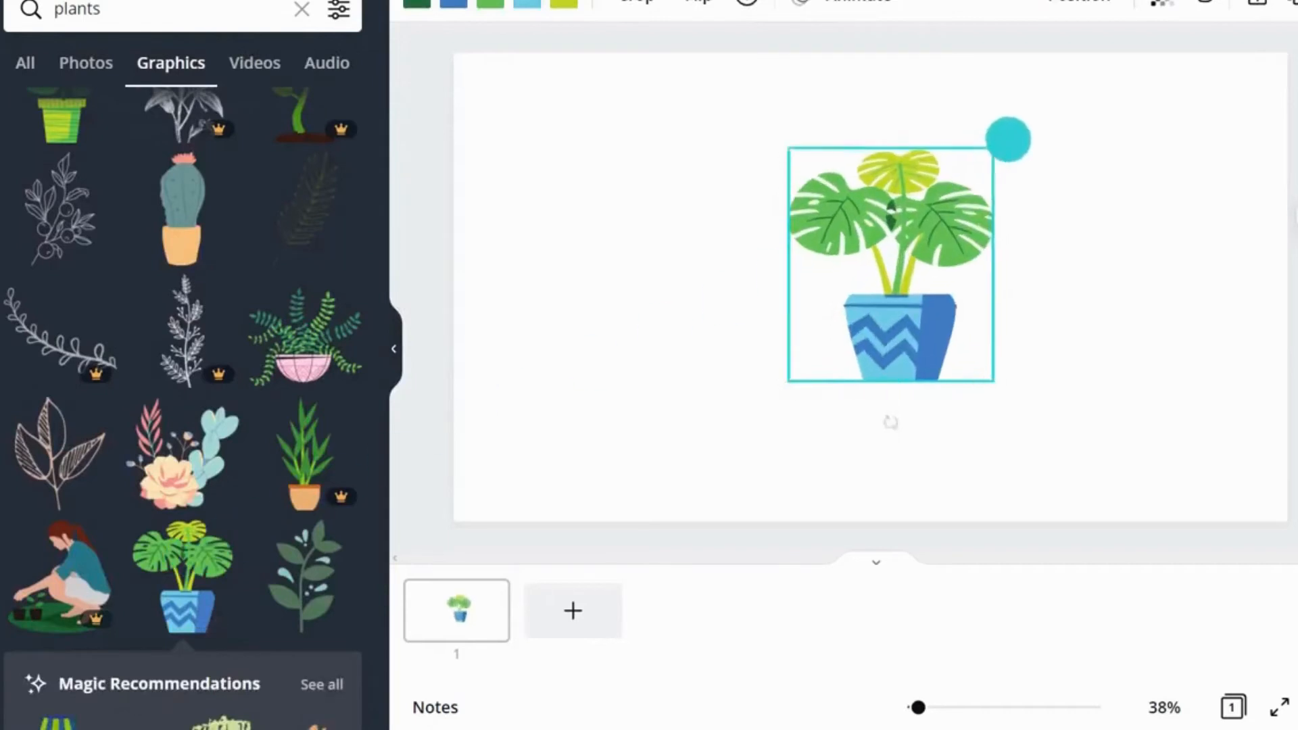
{"action": "left_click_drag", "start_coordinate": [1008, 139], "coordinate": [1055, 101]}
{"action": "left_click_drag", "start_coordinate": [789, 380], "coordinate": [705, 475]}
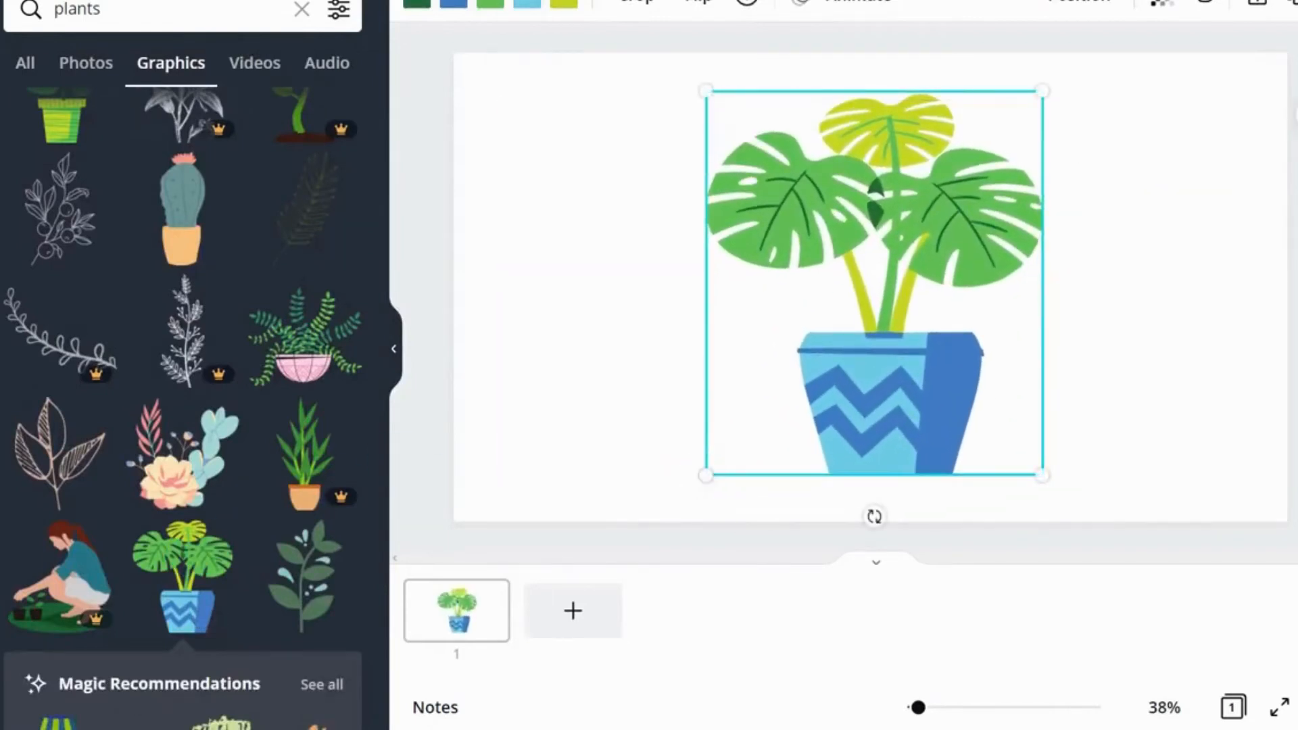
Step: Recolor the plant's pot, making its blue areas red and light red
{"action": "left_click", "coordinate": [454, 4]}
{"action": "left_click", "coordinate": [42, 468]}
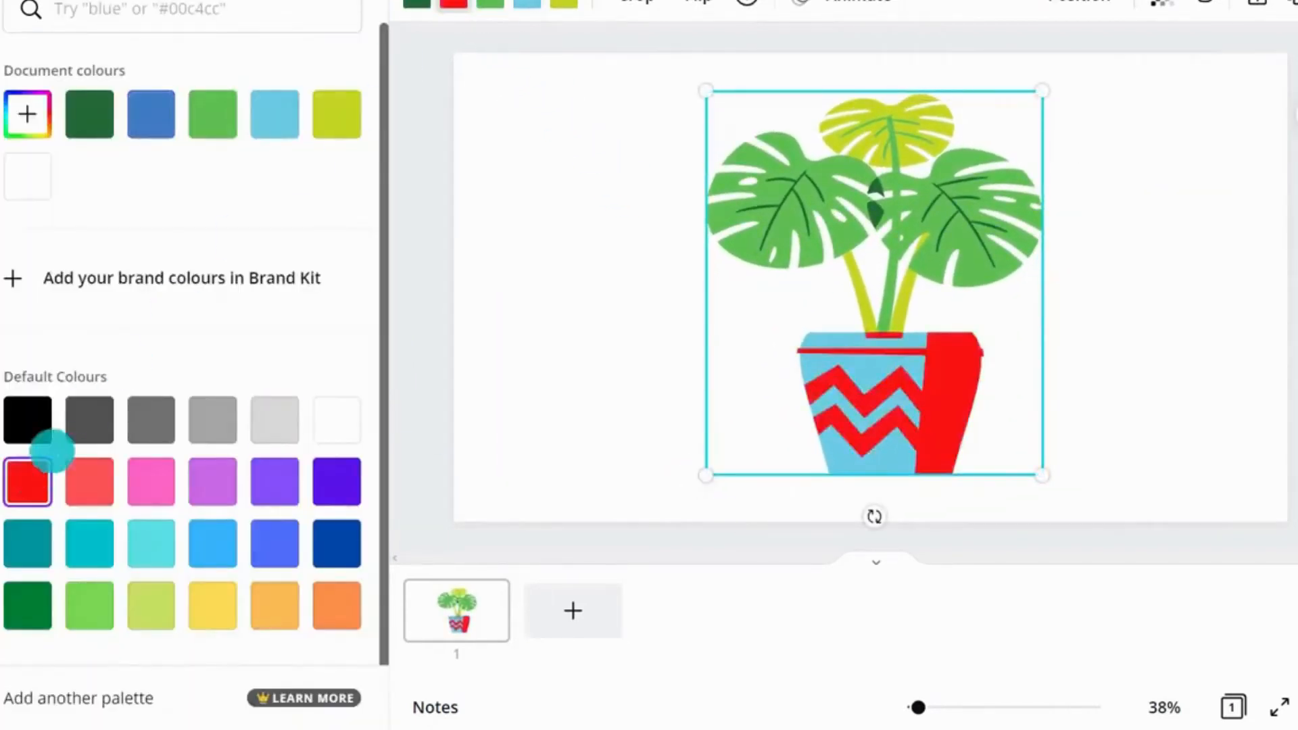
{"action": "left_click", "coordinate": [531, 3]}
{"action": "left_click", "coordinate": [83, 475]}
{"action": "left_click", "coordinate": [798, 203]}
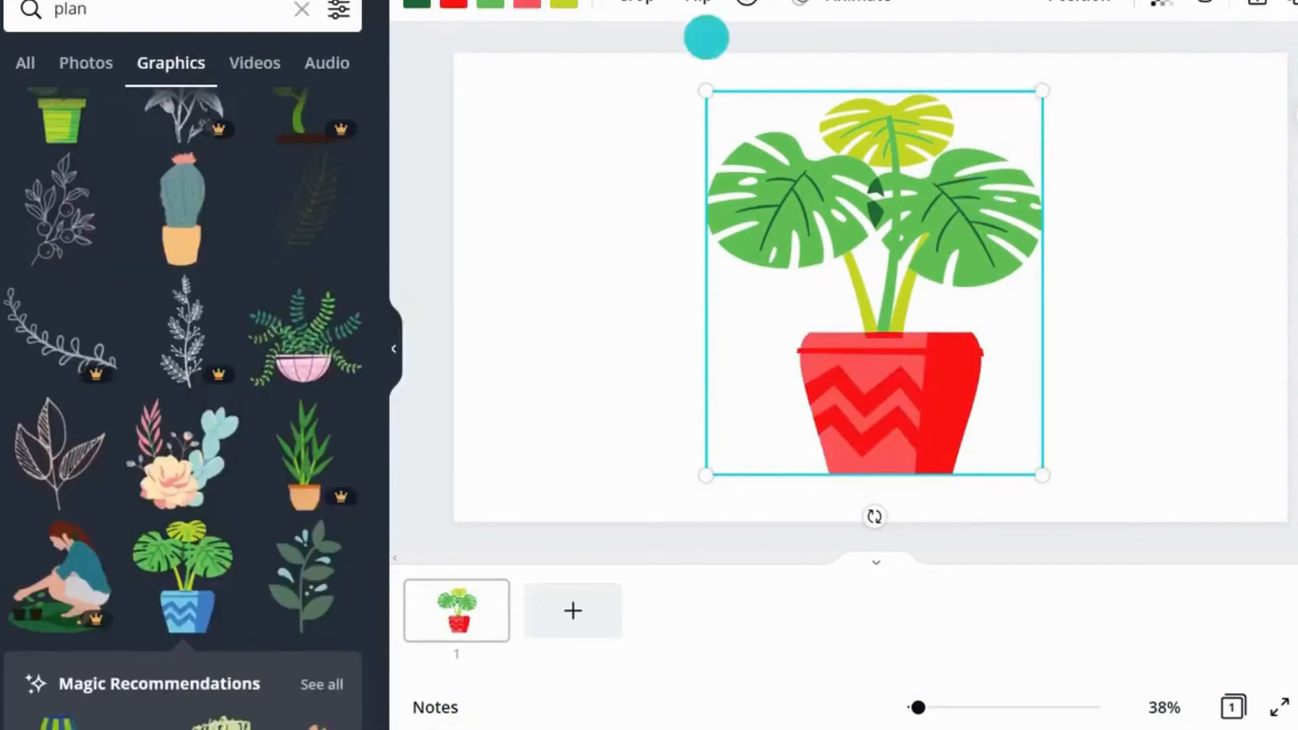
Step: Crop the plant graphic, trimming its left and right sides
{"action": "left_click", "coordinate": [639, 3]}
{"action": "left_click_drag", "start_coordinate": [711, 93], "coordinate": [777, 95]}
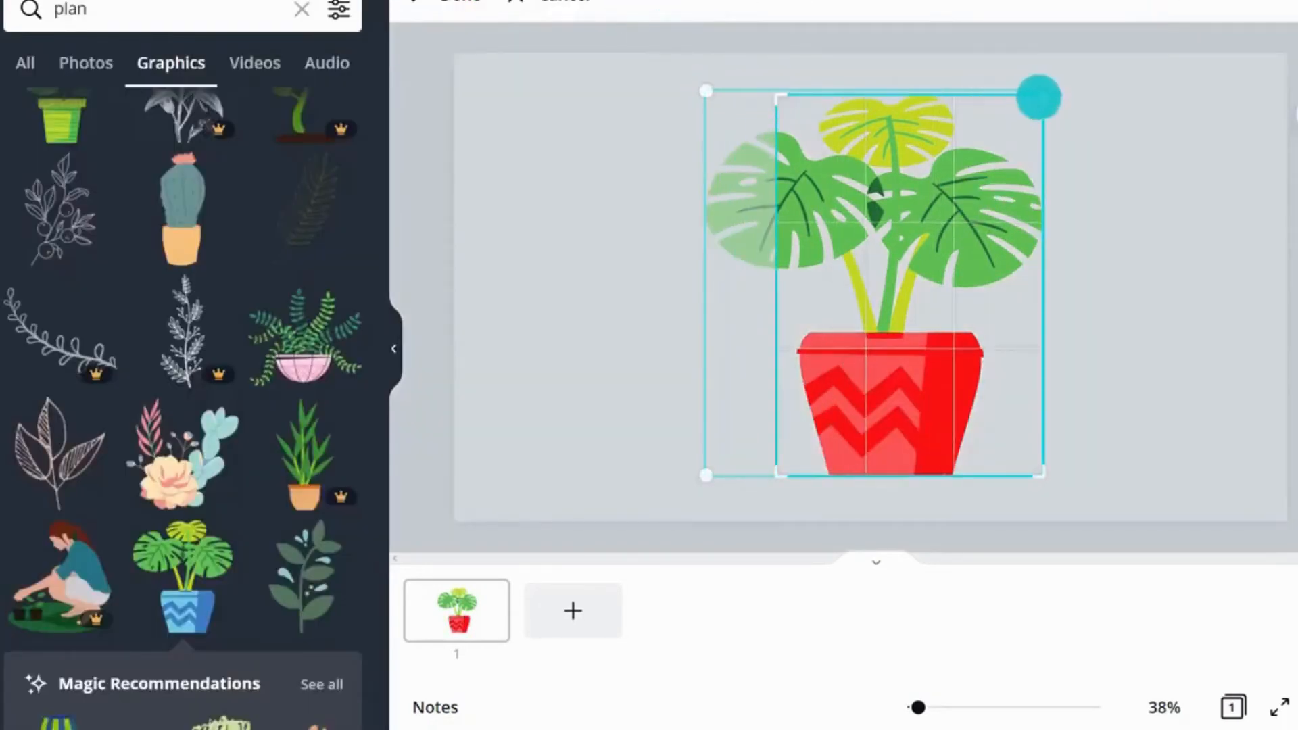
{"action": "left_click_drag", "start_coordinate": [1040, 97], "coordinate": [993, 96]}
{"action": "left_click", "coordinate": [1059, 172]}
Step: Flip the plant horizontally and then flip it back again
{"action": "left_click", "coordinate": [687, 4]}
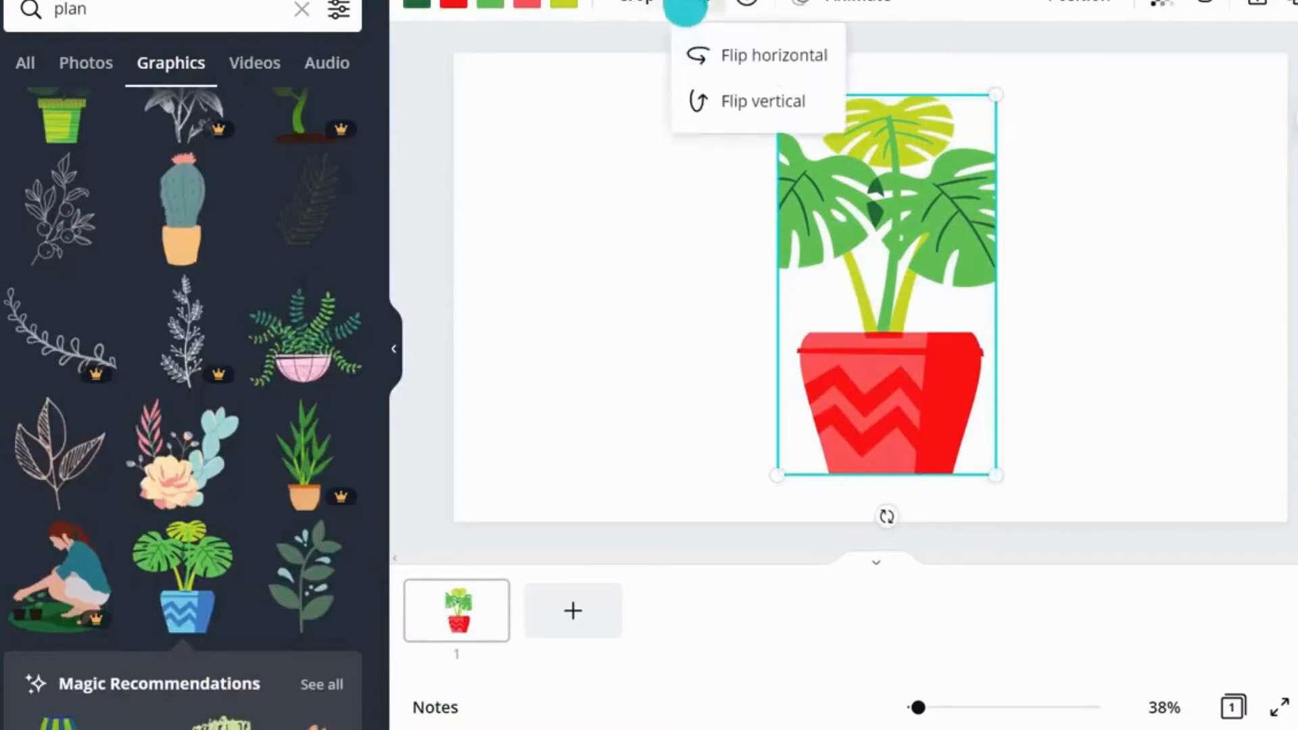
{"action": "left_click", "coordinate": [690, 55]}
{"action": "left_click", "coordinate": [690, 55]}
{"action": "left_click", "coordinate": [1097, 125]}
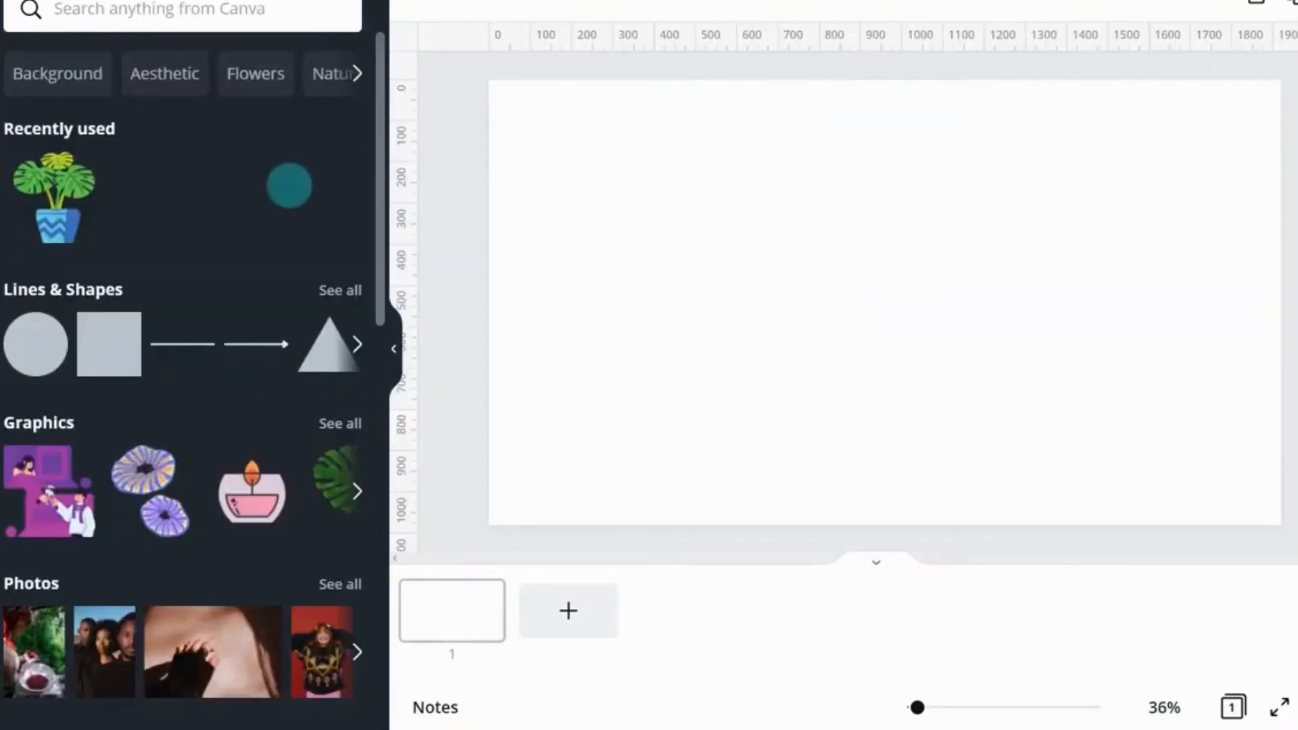
Step: Open the full Charts collection and add a progress ring chart to the page
{"action": "scroll", "coordinate": [289, 185], "scroll_direction": "down", "scroll_amount": 10}
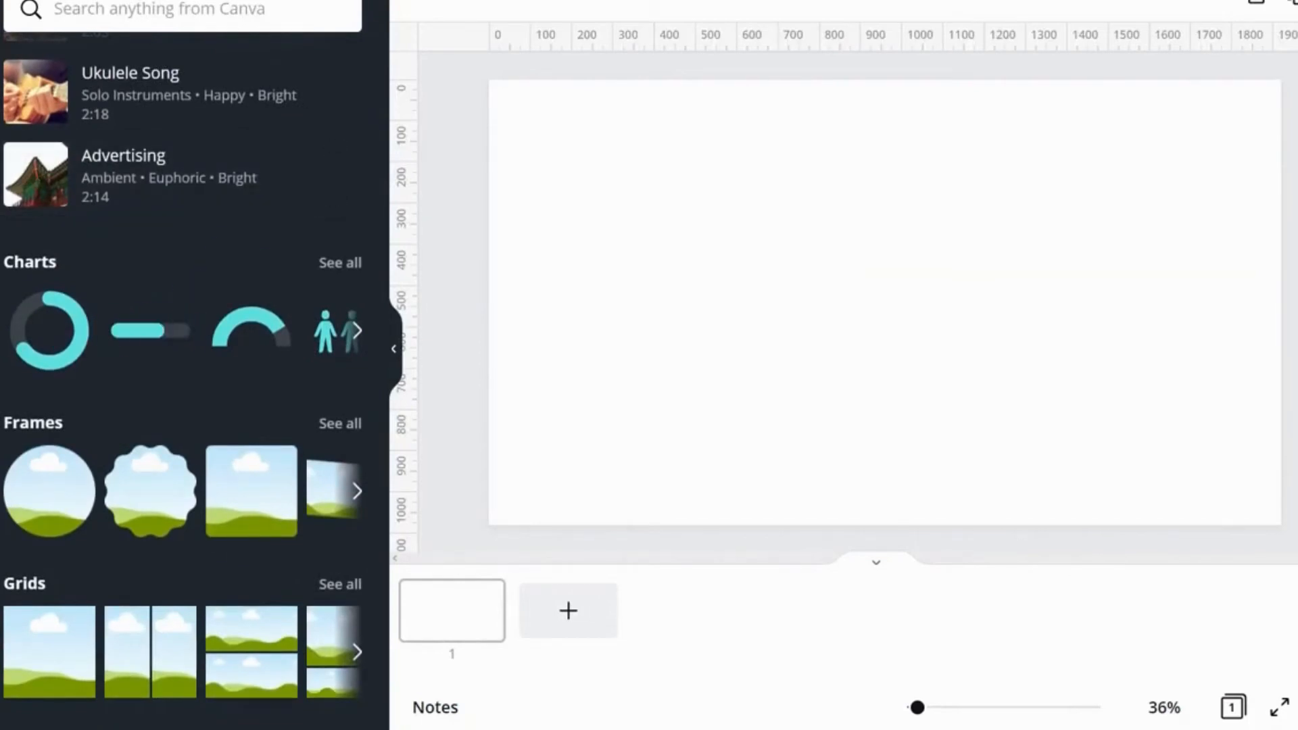
{"action": "left_click", "coordinate": [133, 291]}
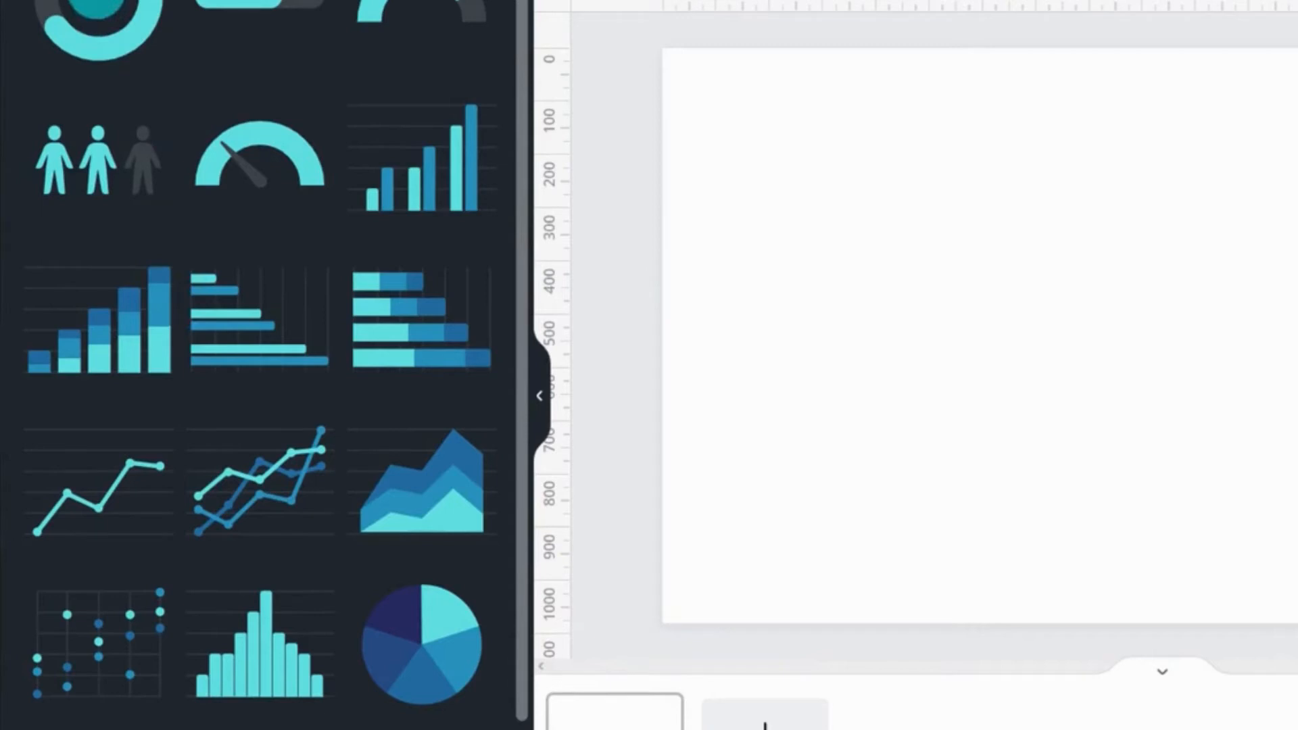
{"action": "left_click", "coordinate": [97, 2]}
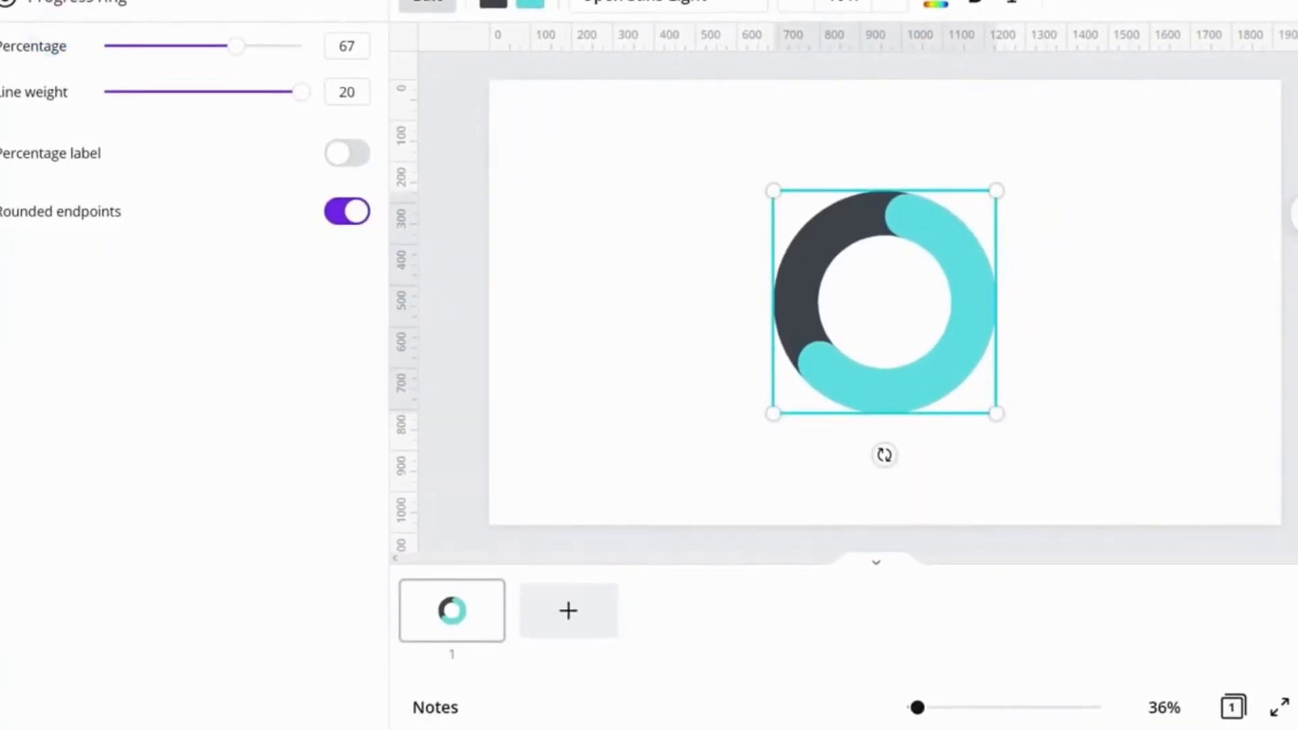
Step: Change the progress ring to a Radial progress chart and set its percentage to 48
{"action": "left_click", "coordinate": [182, 4]}
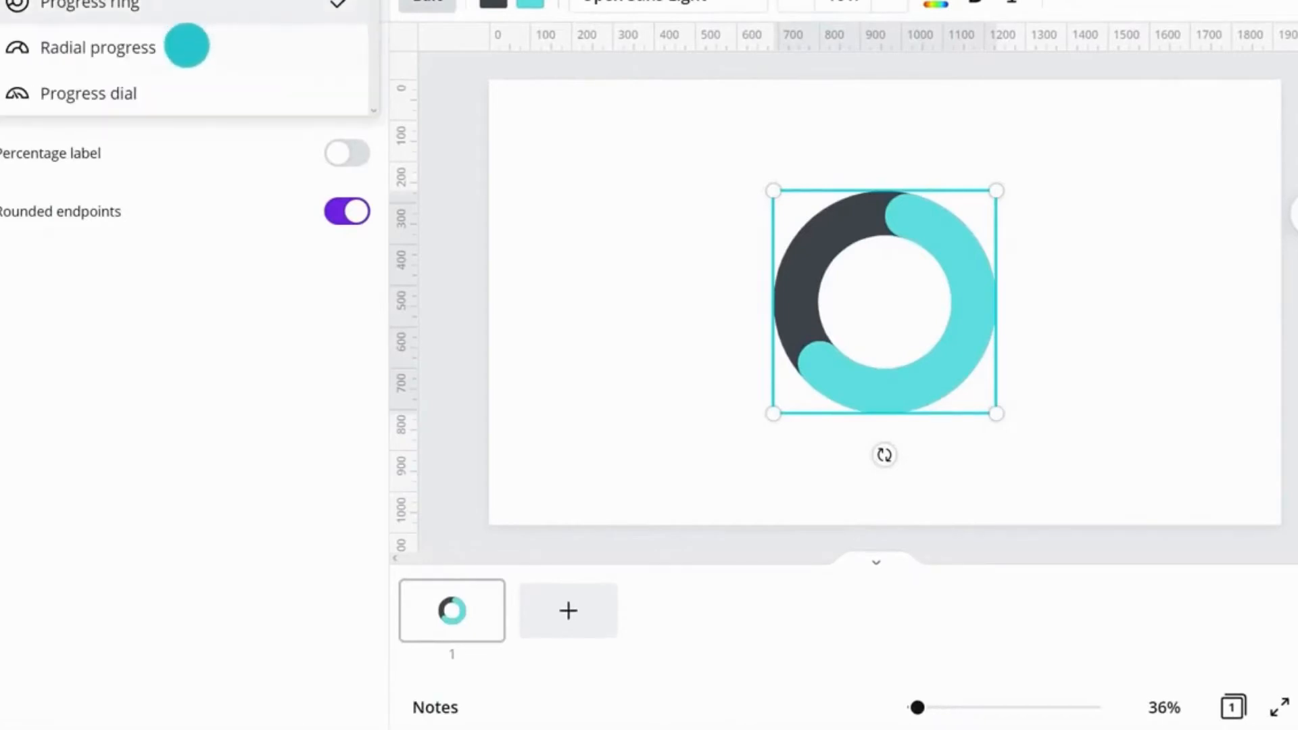
{"action": "left_click", "coordinate": [187, 45]}
{"action": "left_click", "coordinate": [197, 45]}
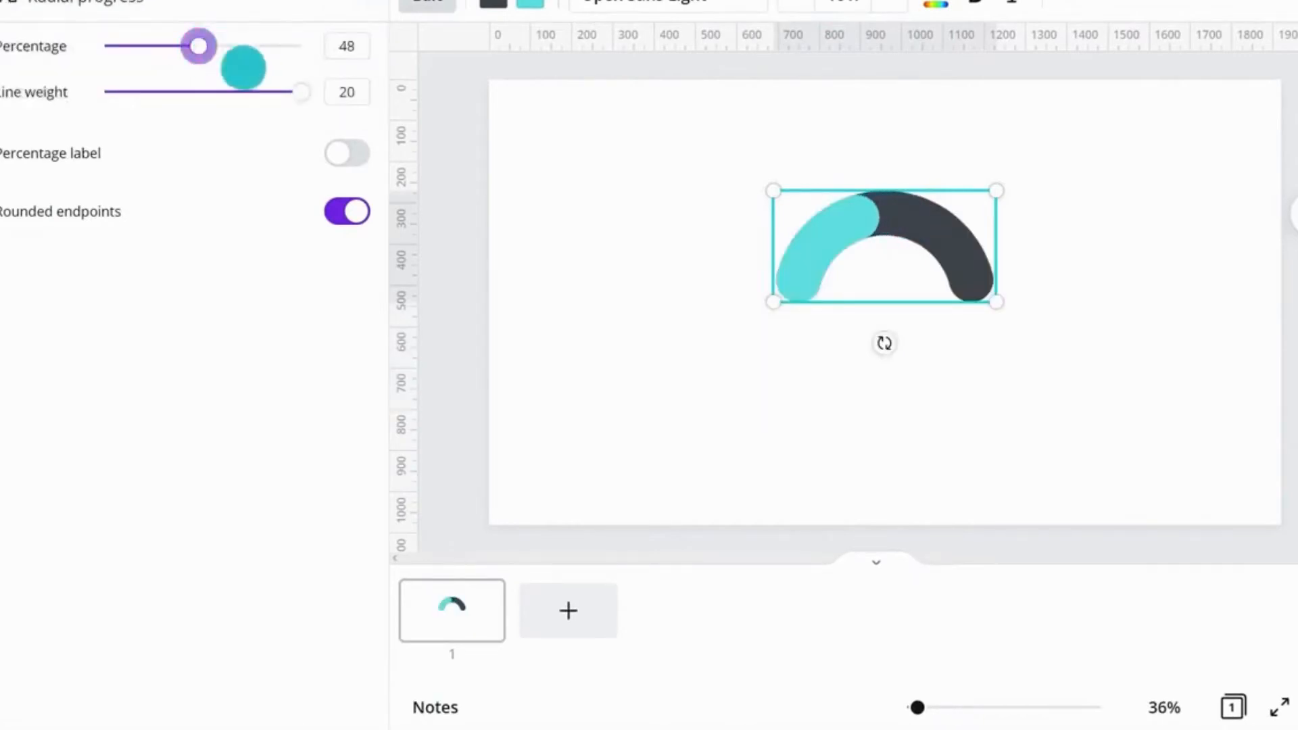
Step: Reduce the radial chart's line weight and turn on its percentage label
{"action": "left_click_drag", "start_coordinate": [297, 92], "coordinate": [237, 94]}
{"action": "left_click", "coordinate": [346, 153]}
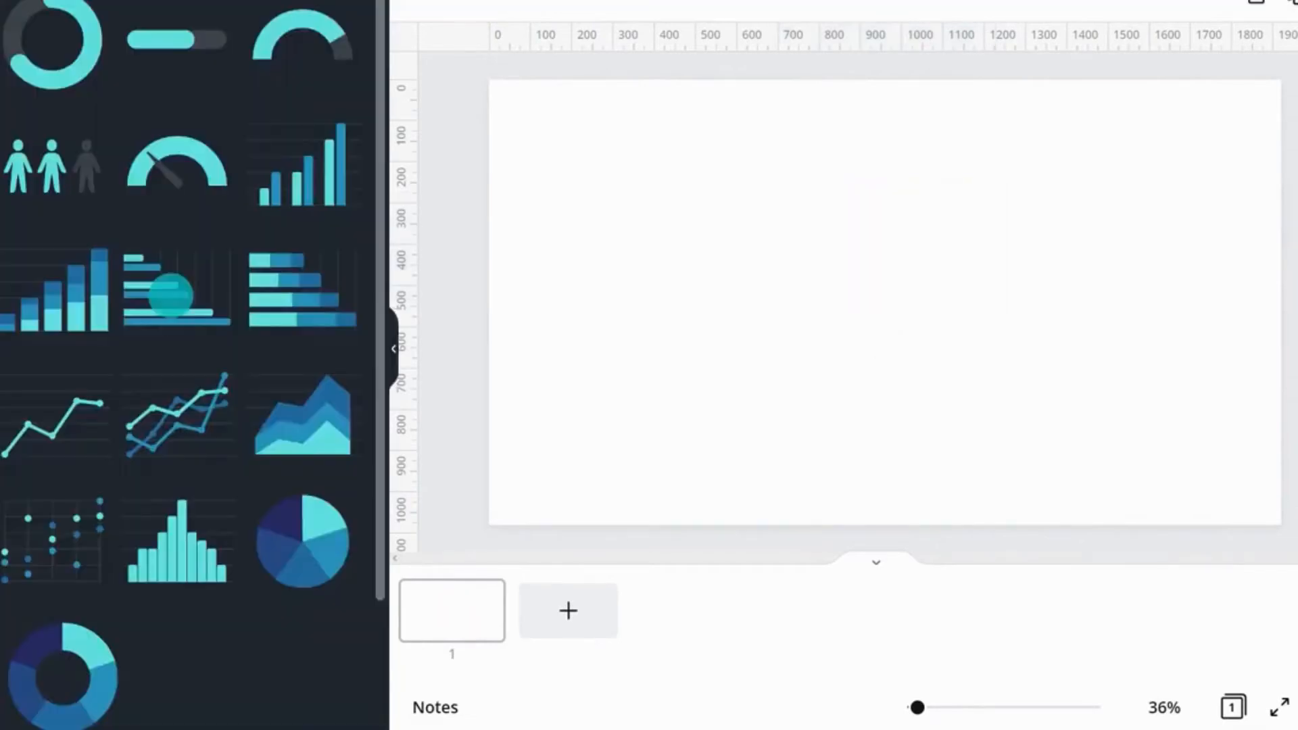
Step: Add a pictogram chart and switch its icon to a star
{"action": "left_click", "coordinate": [54, 173]}
{"action": "left_click", "coordinate": [101, 149]}
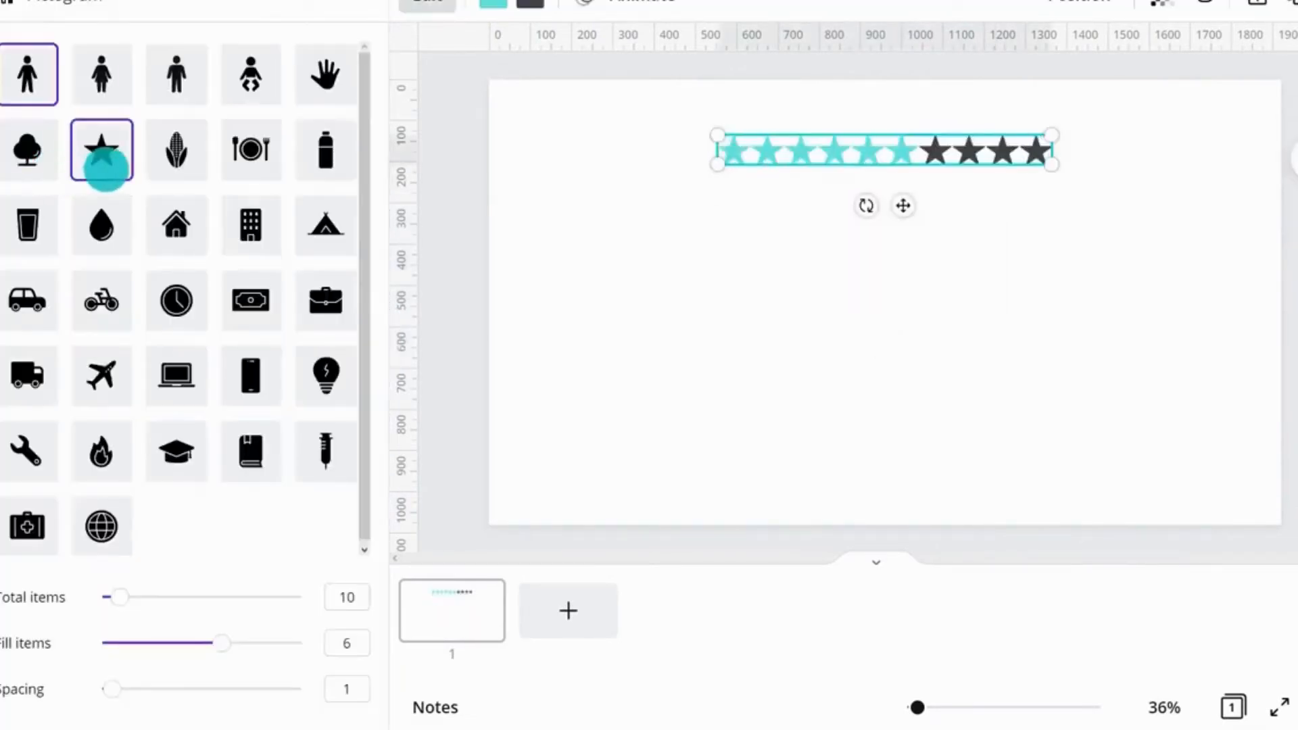
Step: Set the star pictogram to 5 total items and 3 filled items
{"action": "double_click", "coordinate": [333, 595]}
{"action": "type", "text": "5"}
{"action": "left_click_drag", "start_coordinate": [299, 643], "coordinate": [220, 643]}
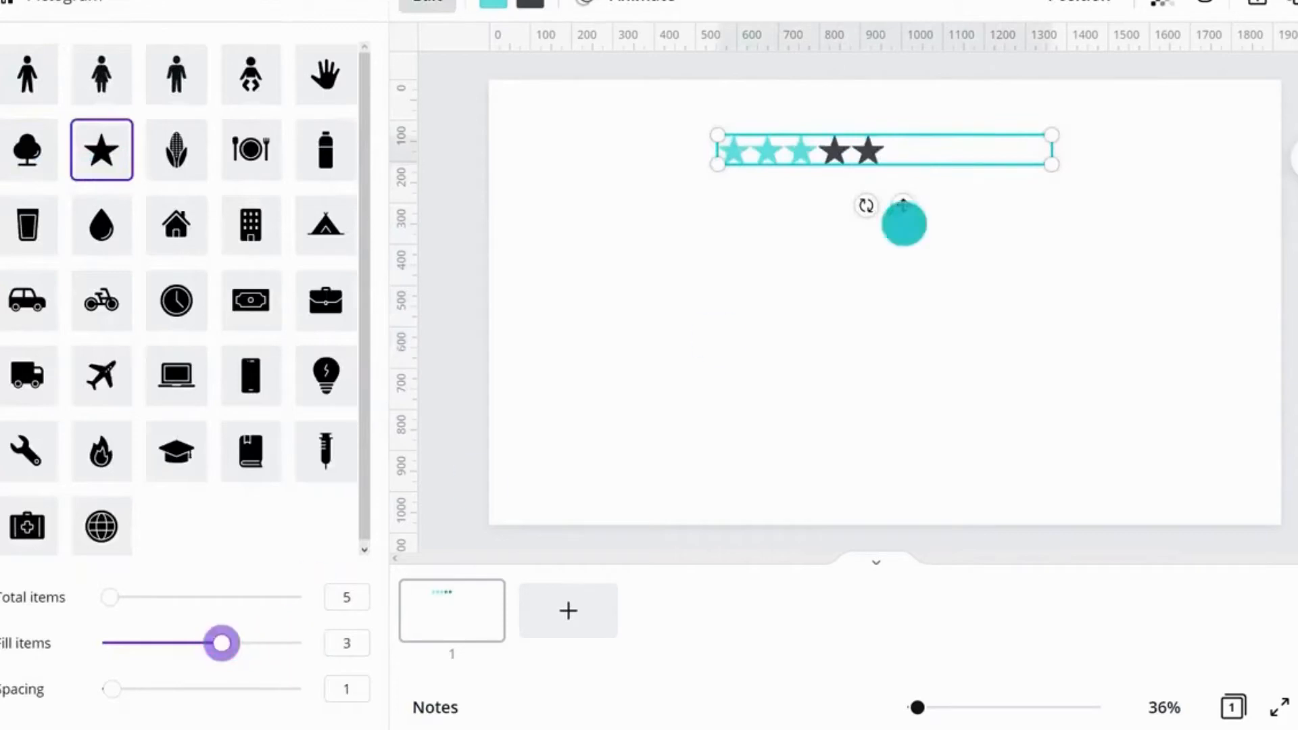
Step: Enlarge the star pictogram to about 1065 × 191 and center it on the page
{"action": "left_click_drag", "start_coordinate": [1052, 164], "coordinate": [1103, 185]}
{"action": "left_click_drag", "start_coordinate": [801, 316], "coordinate": [692, 365]}
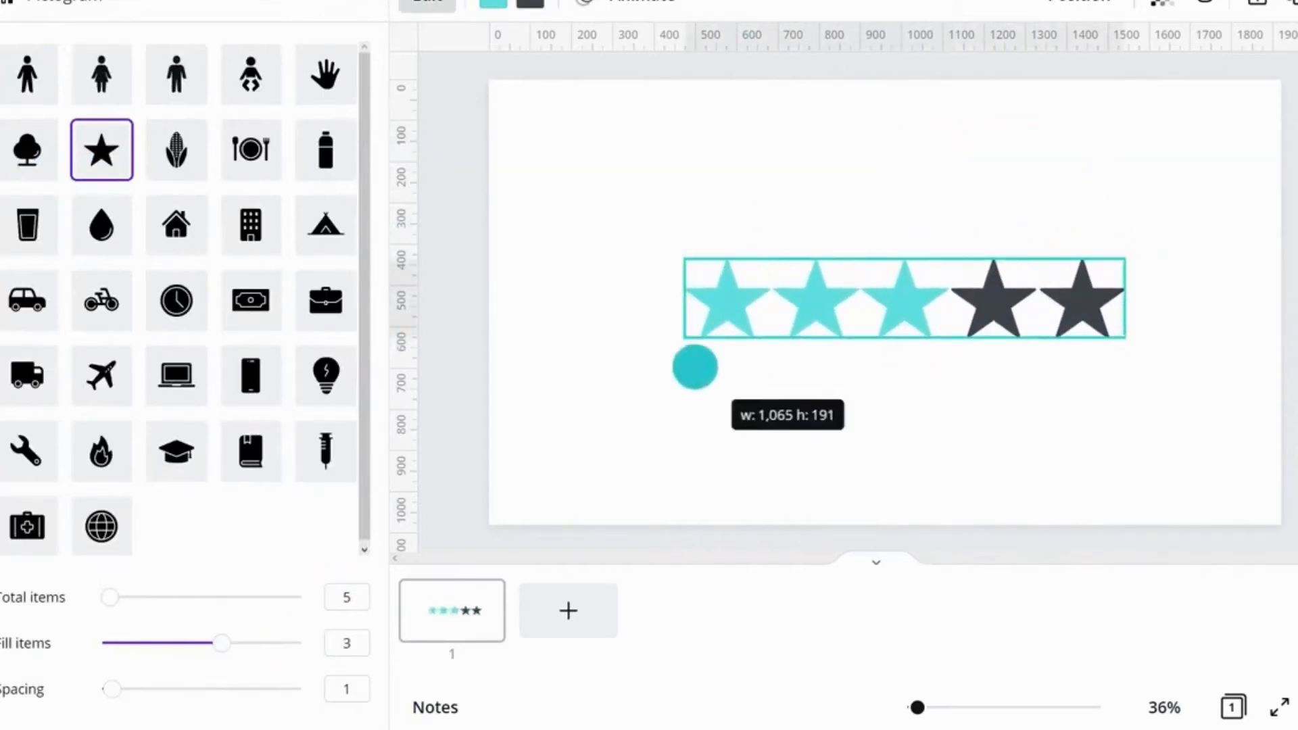
{"action": "left_click_drag", "start_coordinate": [931, 278], "coordinate": [912, 279]}
{"action": "left_click", "coordinate": [1032, 417]}
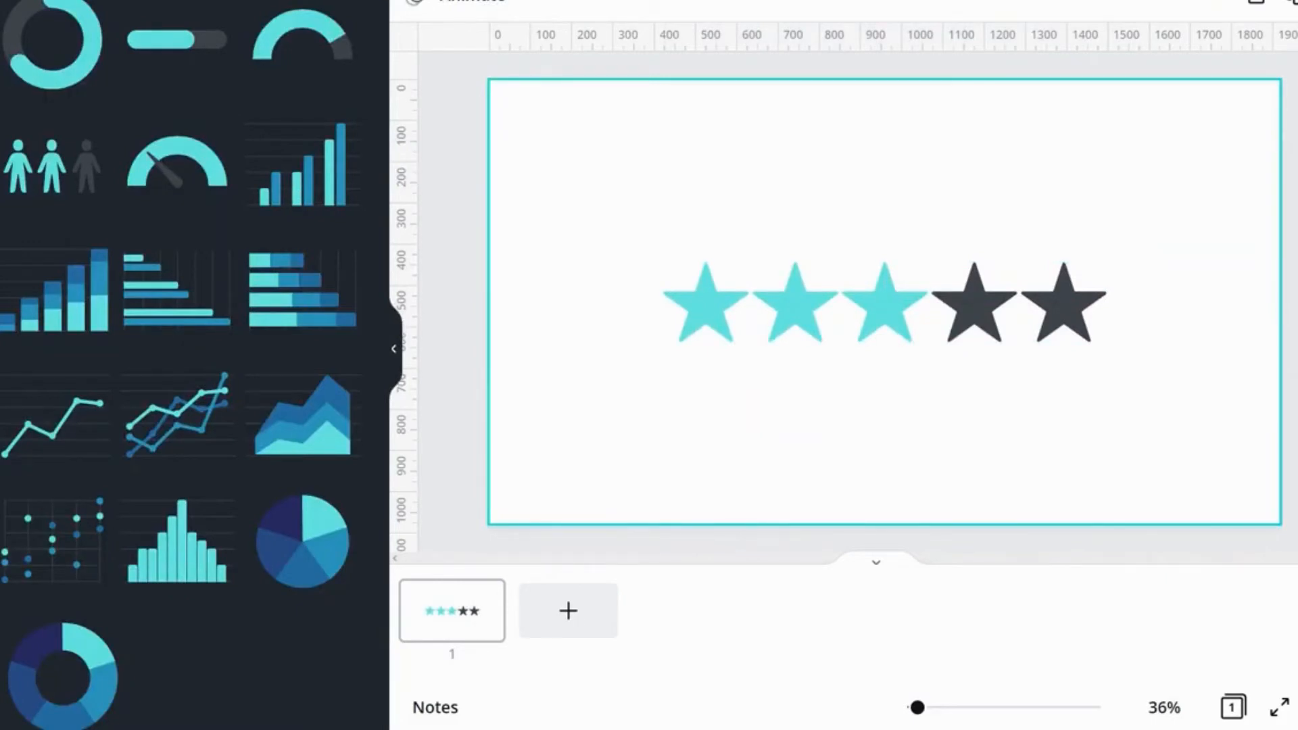
Step: Delete the star pictogram and add a pie chart from the Charts collection
{"action": "left_click", "coordinate": [722, 334]}
{"action": "key", "text": "Delete"}
{"action": "left_click", "coordinate": [302, 533]}
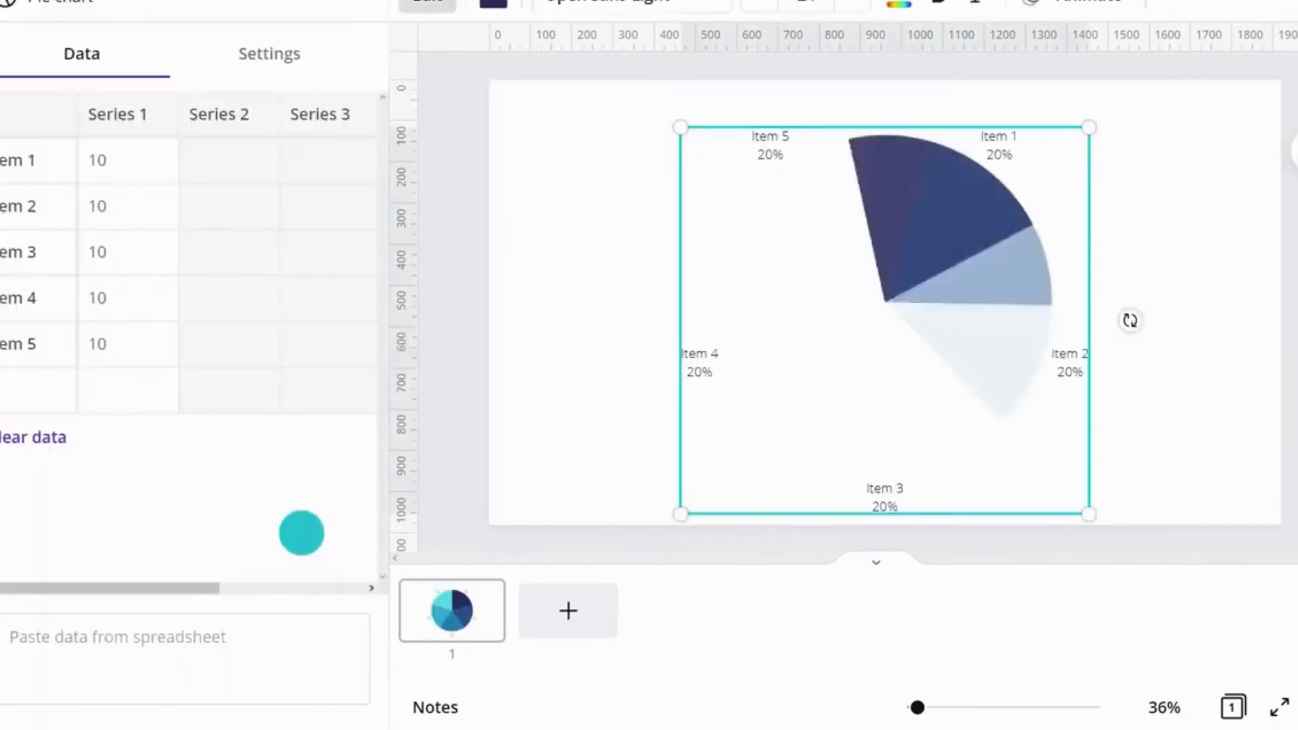
Step: Set the pie chart's Item 1 value to 50 and Item 4 value to 20
{"action": "left_click", "coordinate": [110, 160]}
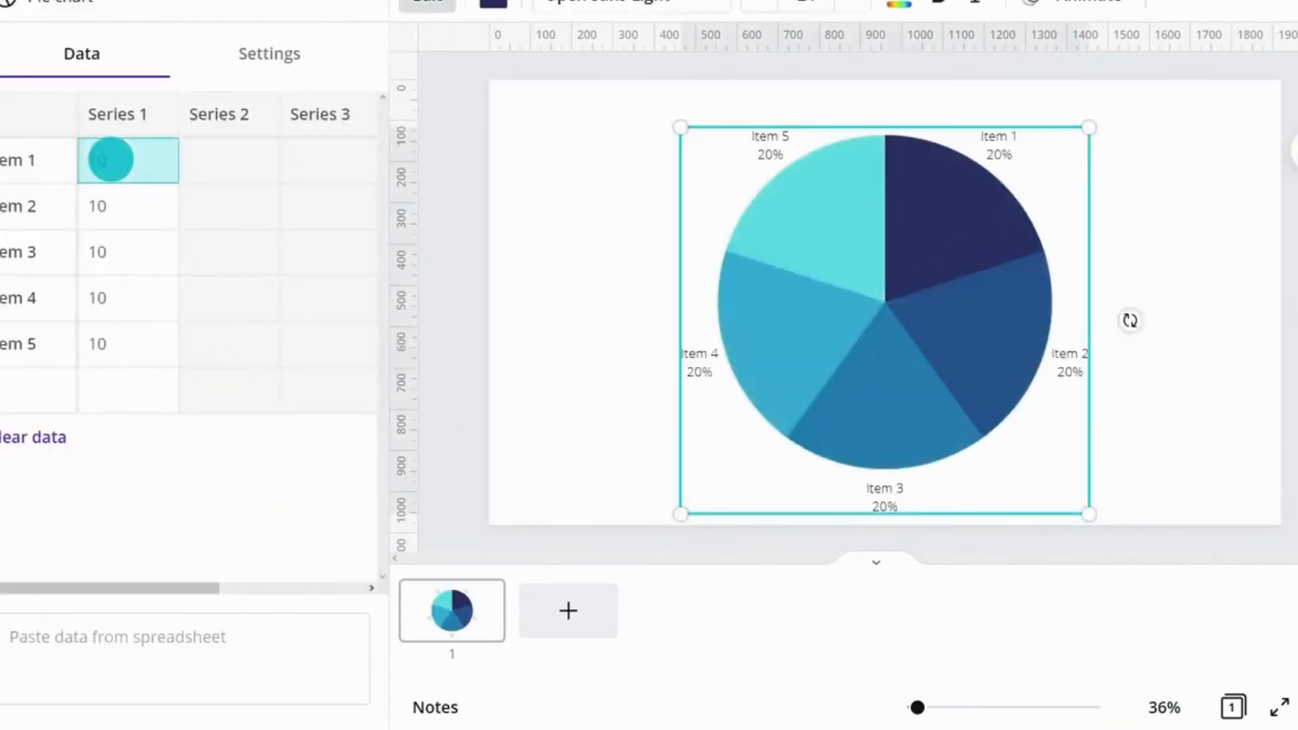
{"action": "type", "text": "50"}
{"action": "key", "text": "Return"}
{"action": "left_click", "coordinate": [115, 299]}
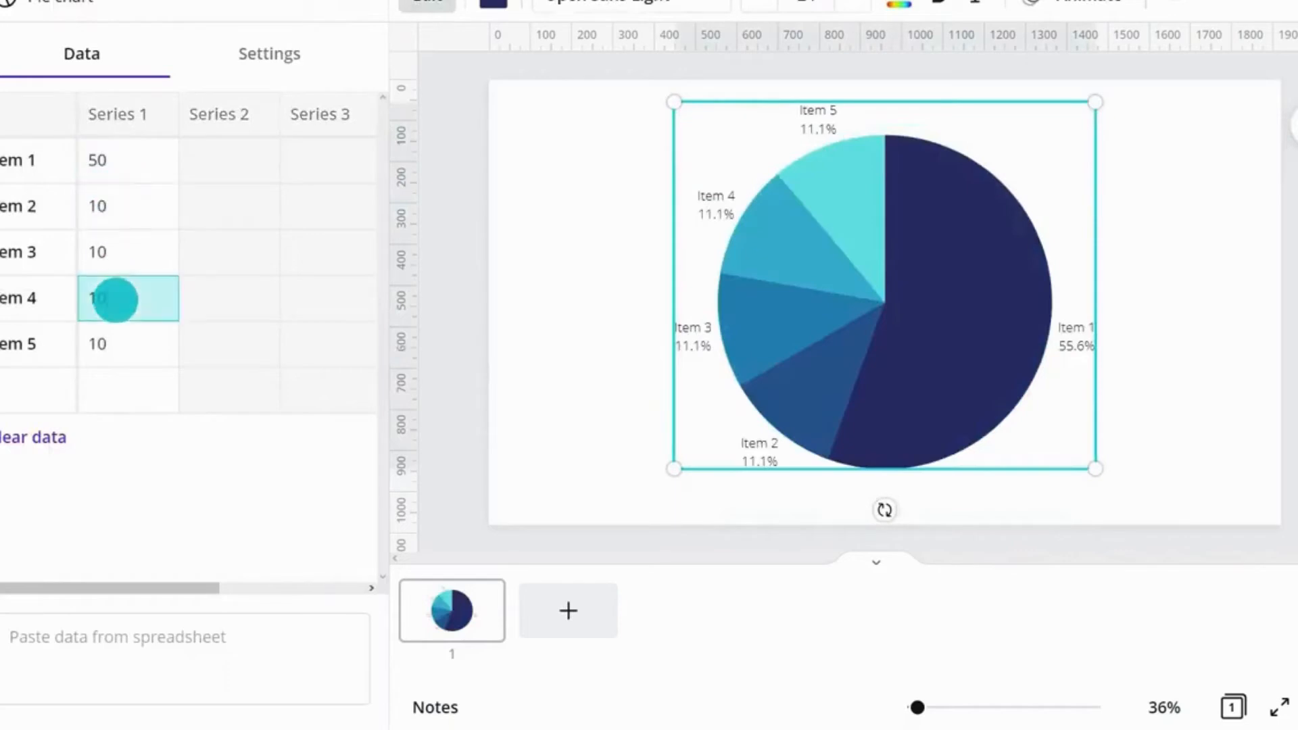
{"action": "type", "text": "20"}
{"action": "key", "text": "Return"}
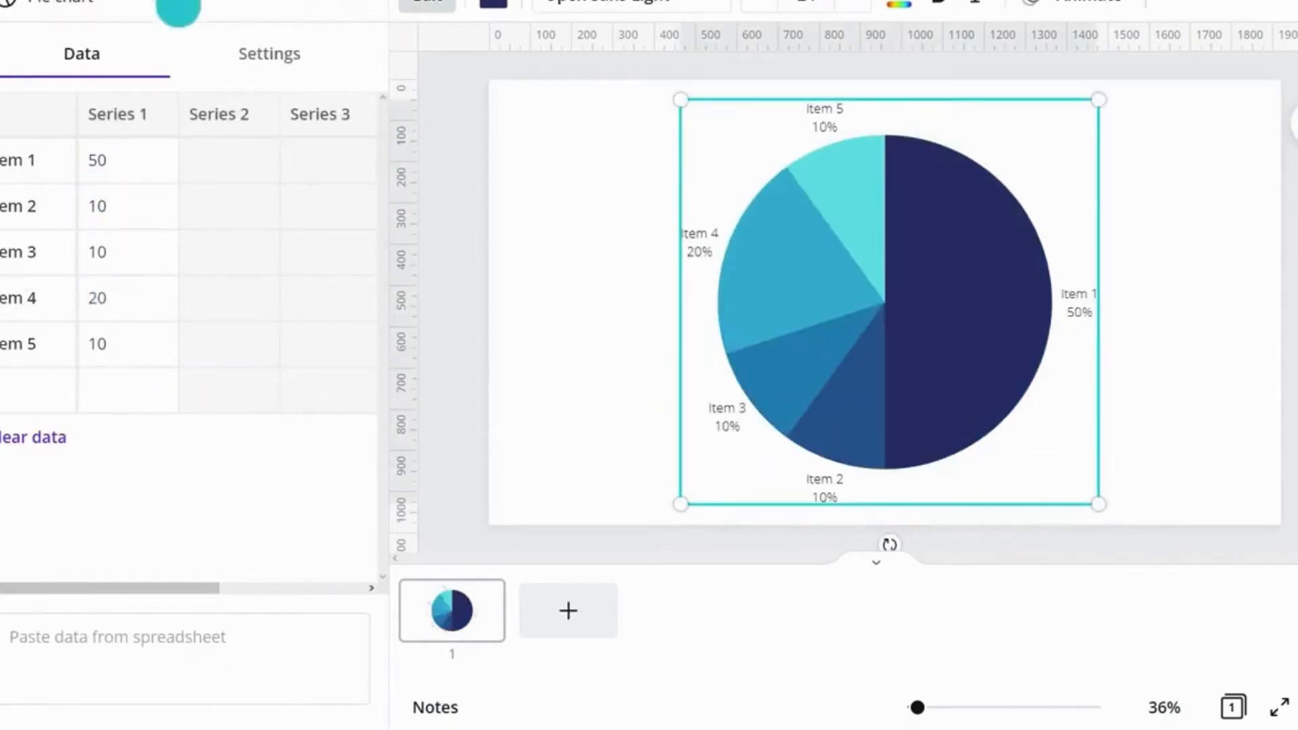
Step: Switch the chart type to a line chart, then to a bar chart
{"action": "left_click", "coordinate": [163, 5]}
{"action": "scroll", "coordinate": [169, 81], "scroll_direction": "up", "scroll_amount": 3}
{"action": "left_click", "coordinate": [162, 127]}
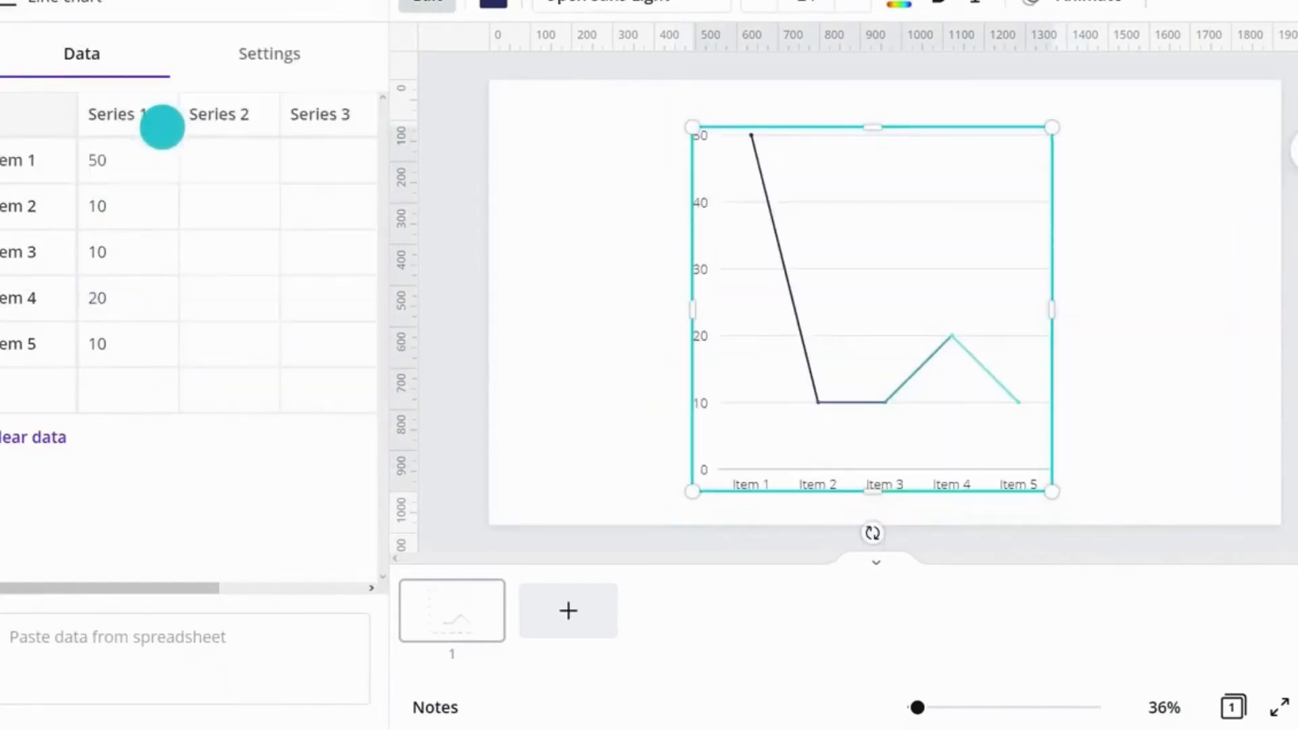
{"action": "left_click", "coordinate": [162, 5]}
{"action": "left_click", "coordinate": [162, 3]}
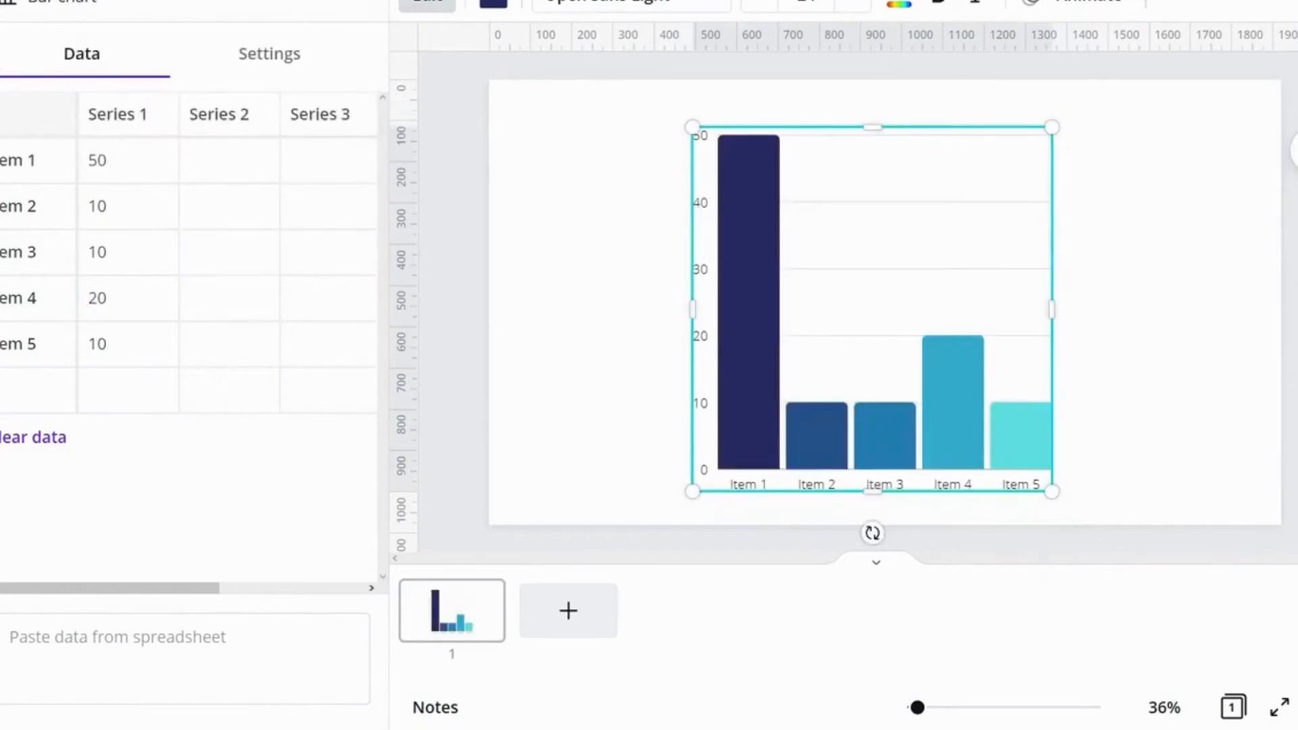
Step: Try red, purple, grey and yellow colours on the bar chart, then delete the chart
{"action": "left_click", "coordinate": [27, 420]}
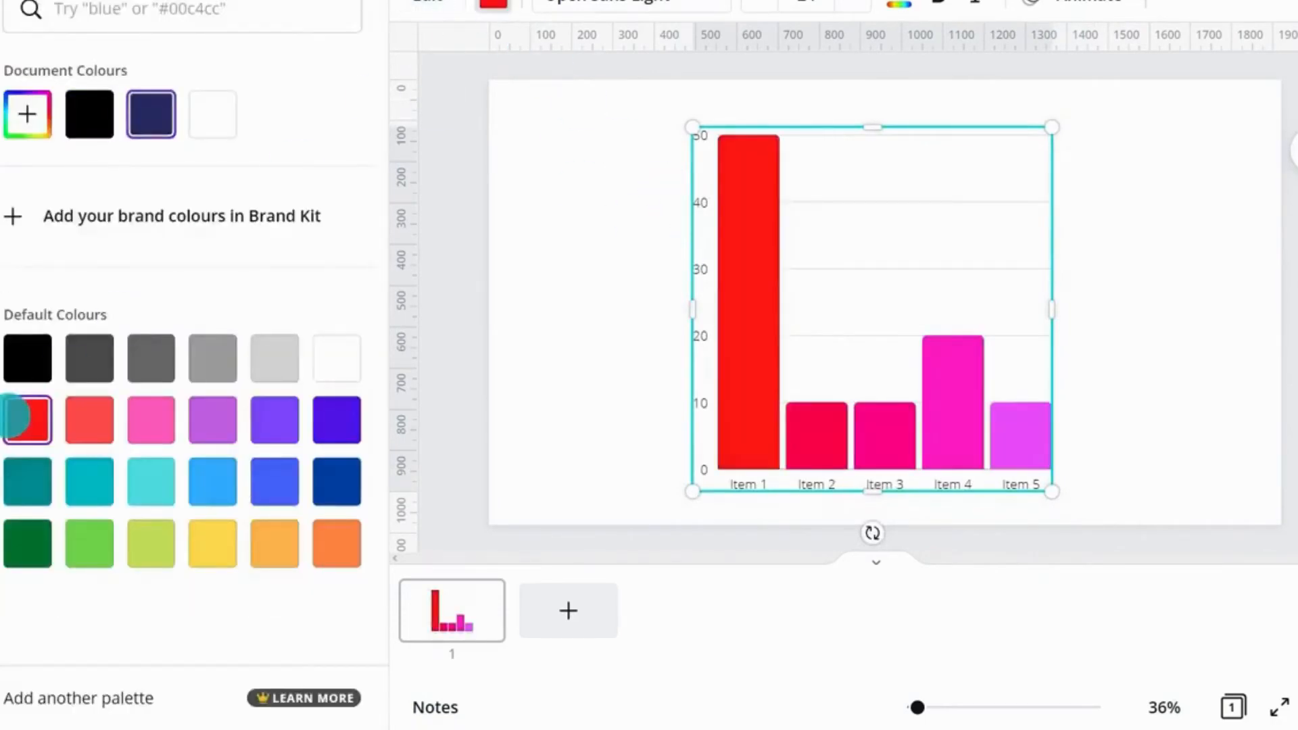
{"action": "left_click", "coordinate": [330, 417]}
{"action": "left_click", "coordinate": [274, 420]}
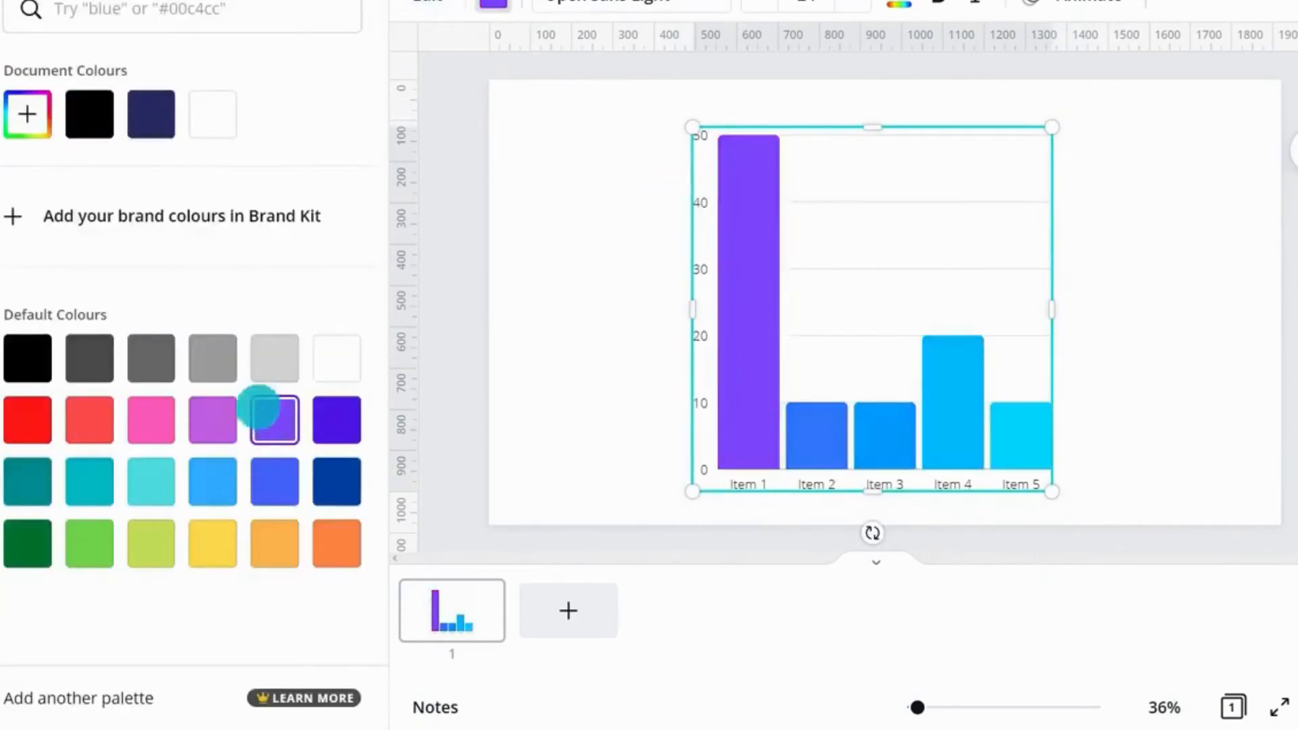
{"action": "left_click", "coordinate": [213, 358]}
{"action": "left_click", "coordinate": [212, 543]}
{"action": "key", "text": "Delete"}
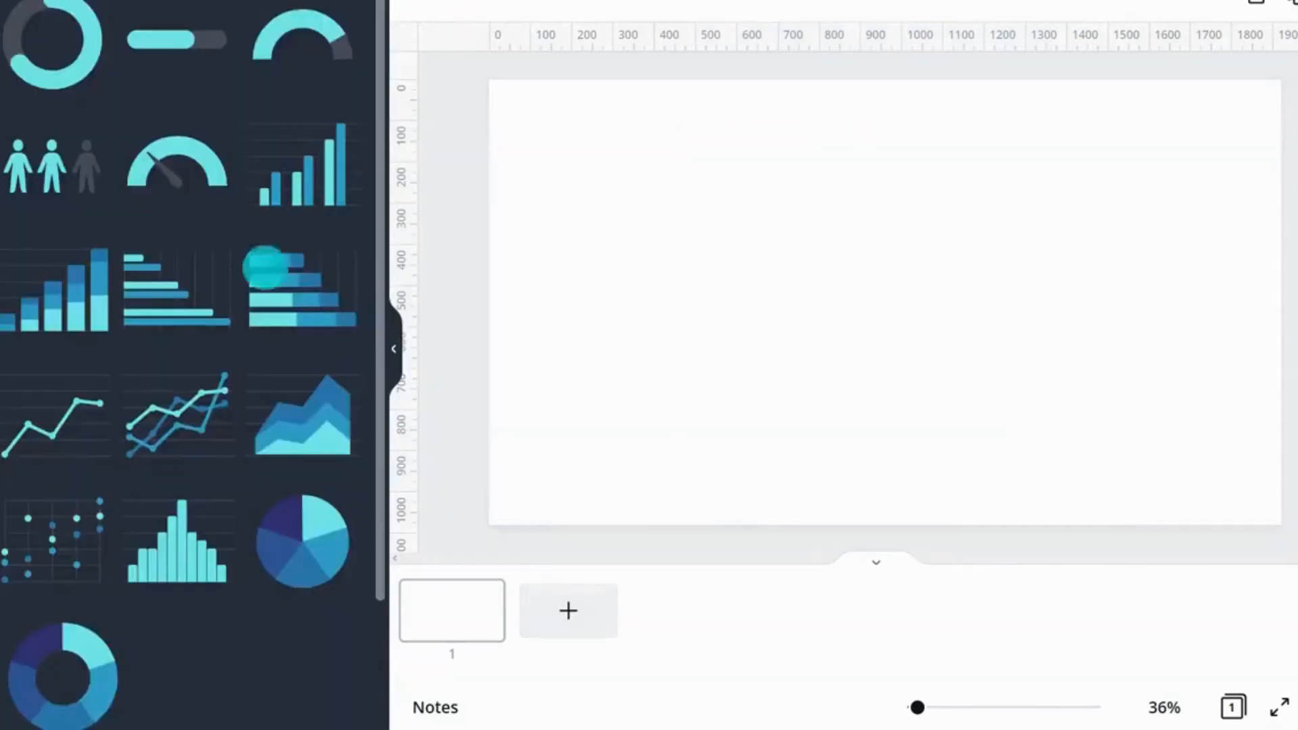
Step: Open the full Frames collection and add a polaroid-style photo frame to the page
{"action": "left_click_drag", "start_coordinate": [375, 93], "coordinate": [373, 509]}
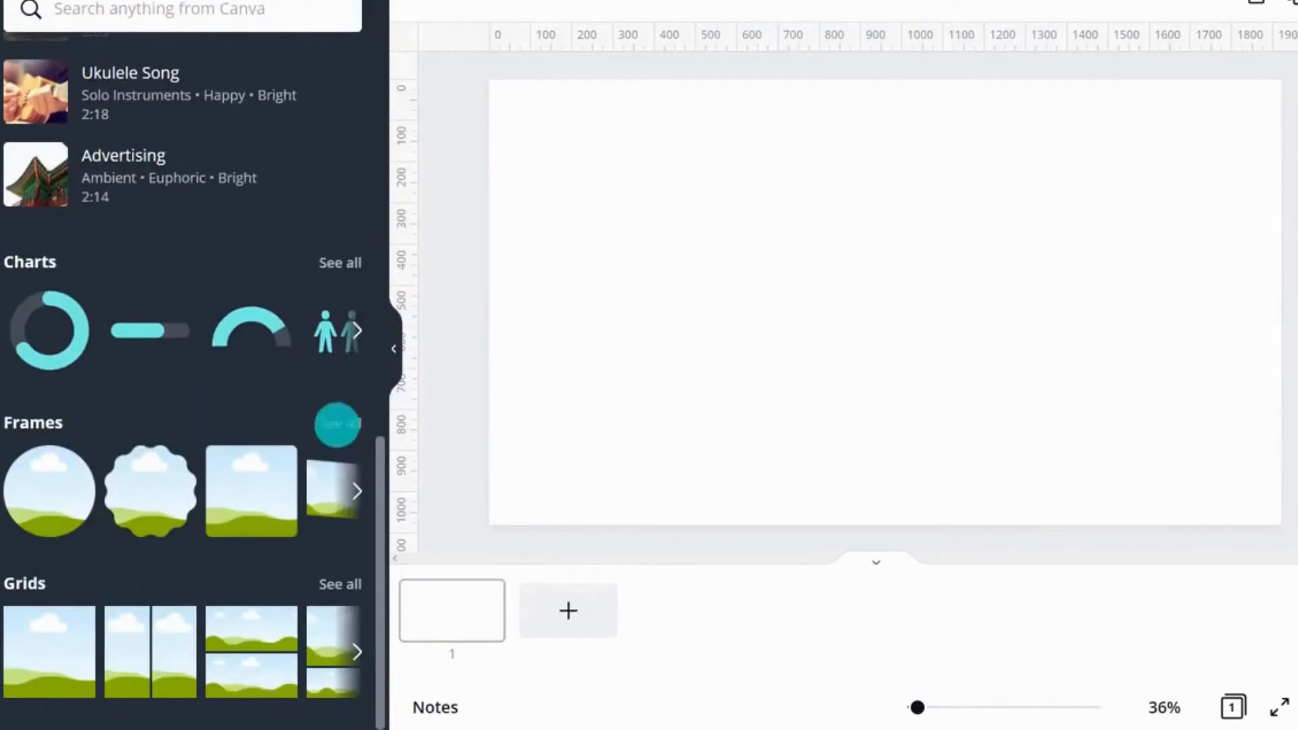
{"action": "left_click", "coordinate": [339, 424]}
{"action": "left_click_drag", "start_coordinate": [379, 124], "coordinate": [396, 320]}
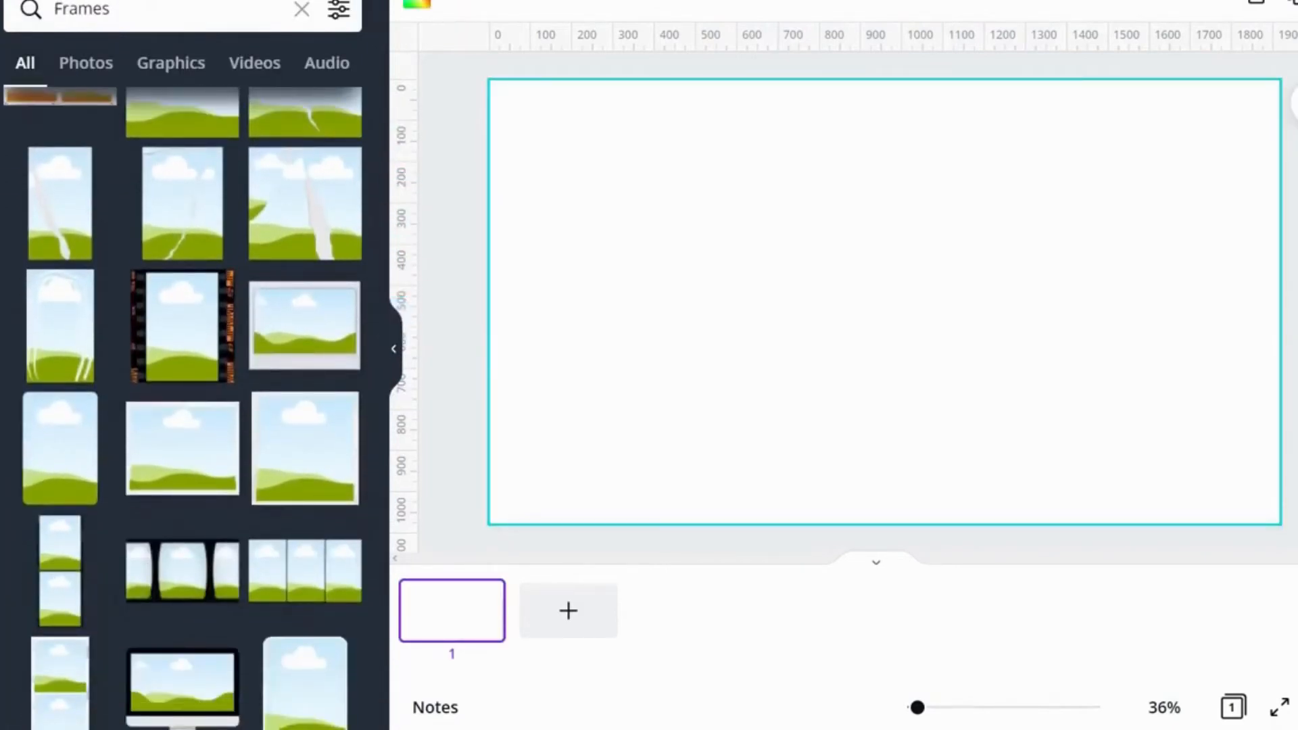
{"action": "left_click", "coordinate": [322, 322]}
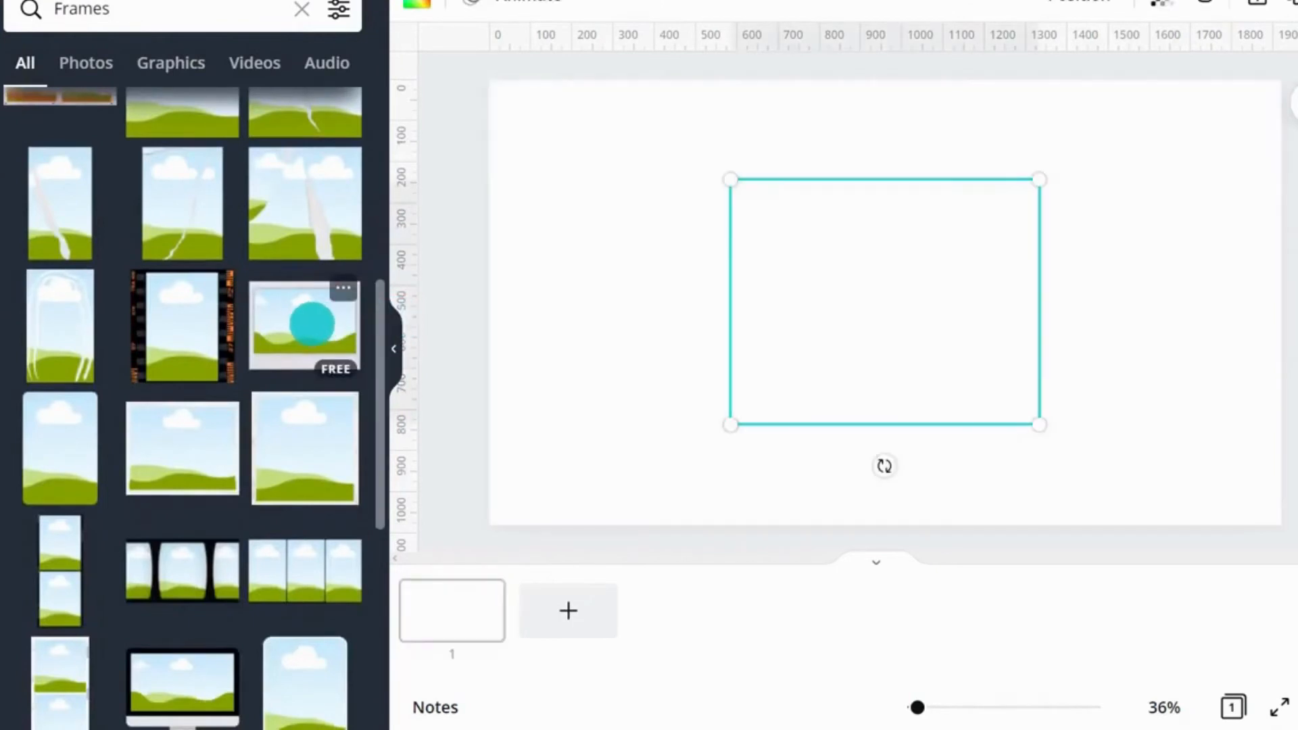
Step: Enlarge the polaroid frame to fill most of the page
{"action": "left_click_drag", "start_coordinate": [733, 430], "coordinate": [641, 490]}
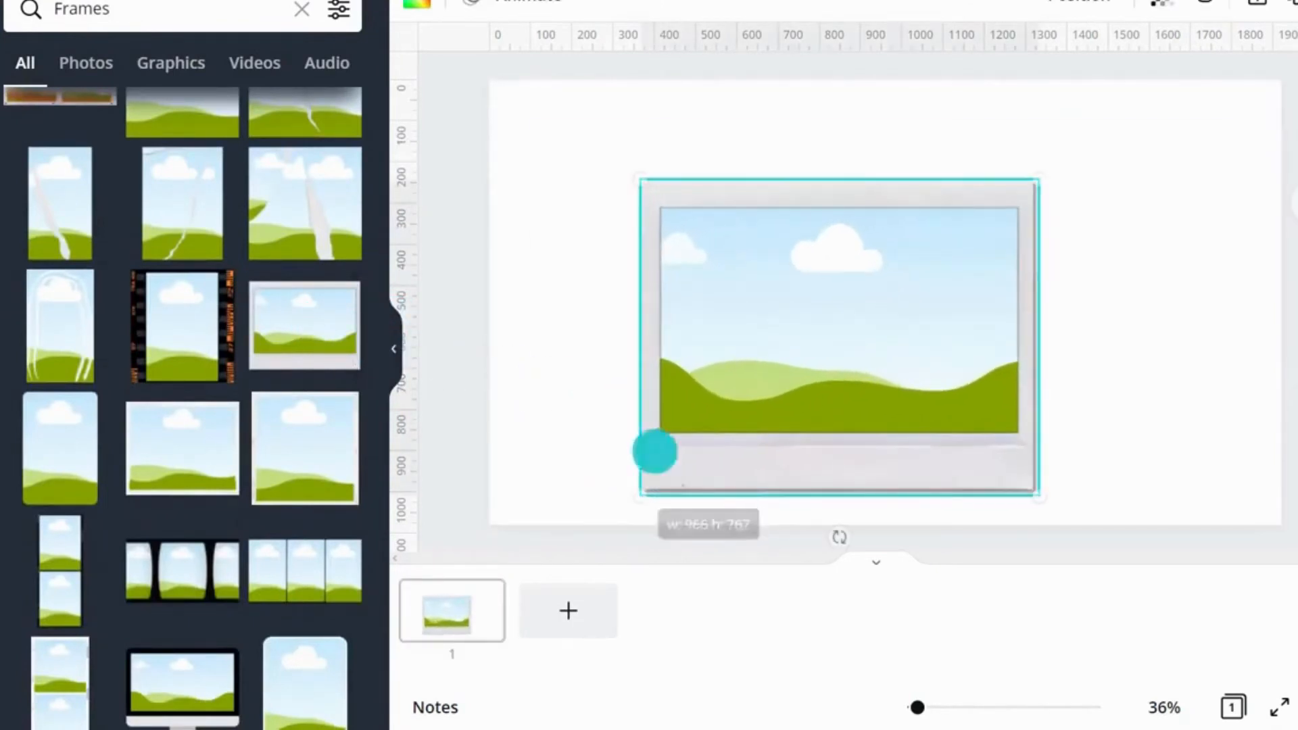
{"action": "left_click_drag", "start_coordinate": [1037, 178], "coordinate": [1110, 123]}
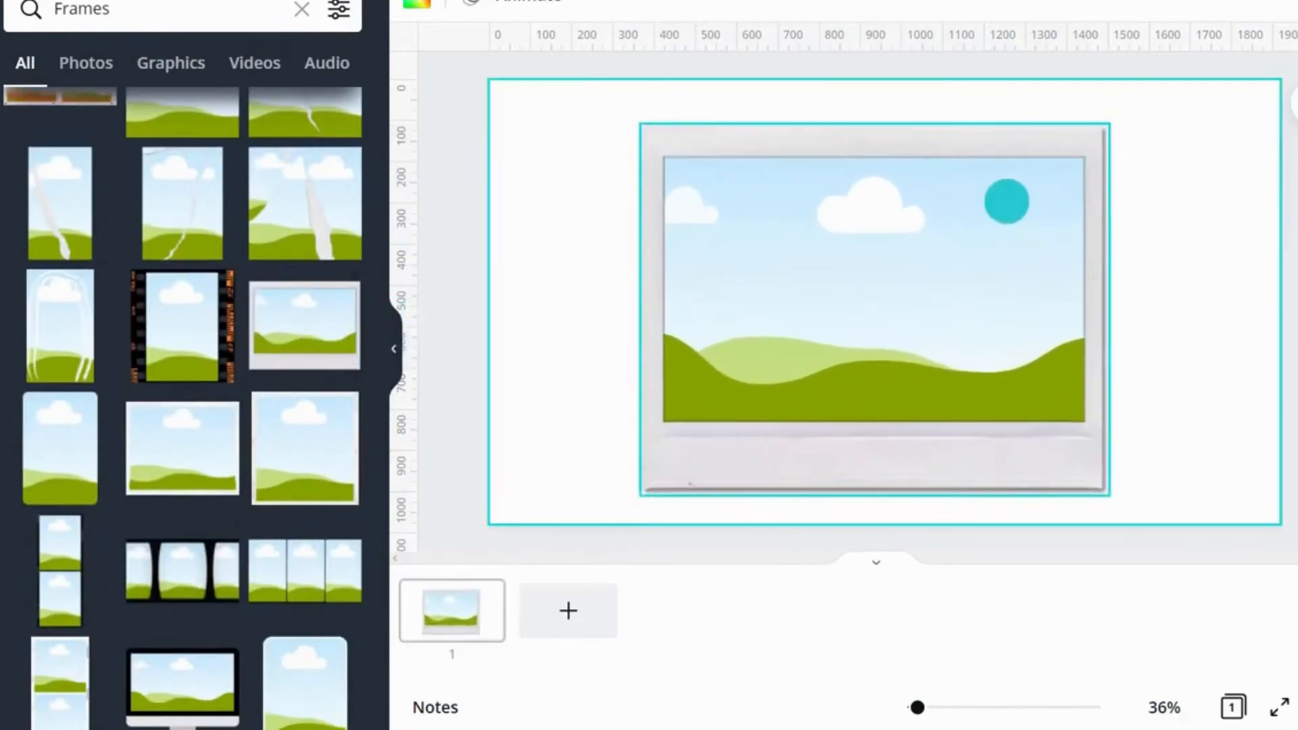
Step: Fill the frame red, then replace the fill with the recently used plant photo
{"action": "left_click", "coordinate": [418, 3]}
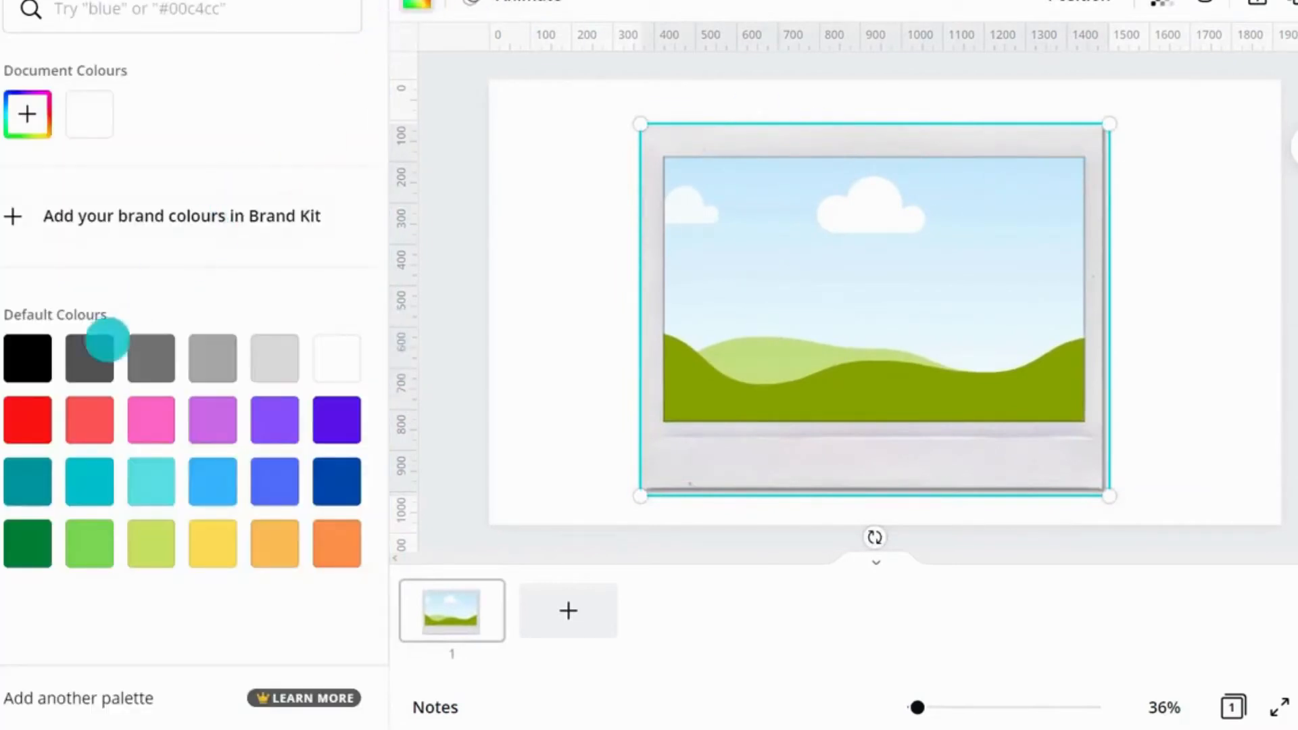
{"action": "left_click", "coordinate": [33, 418]}
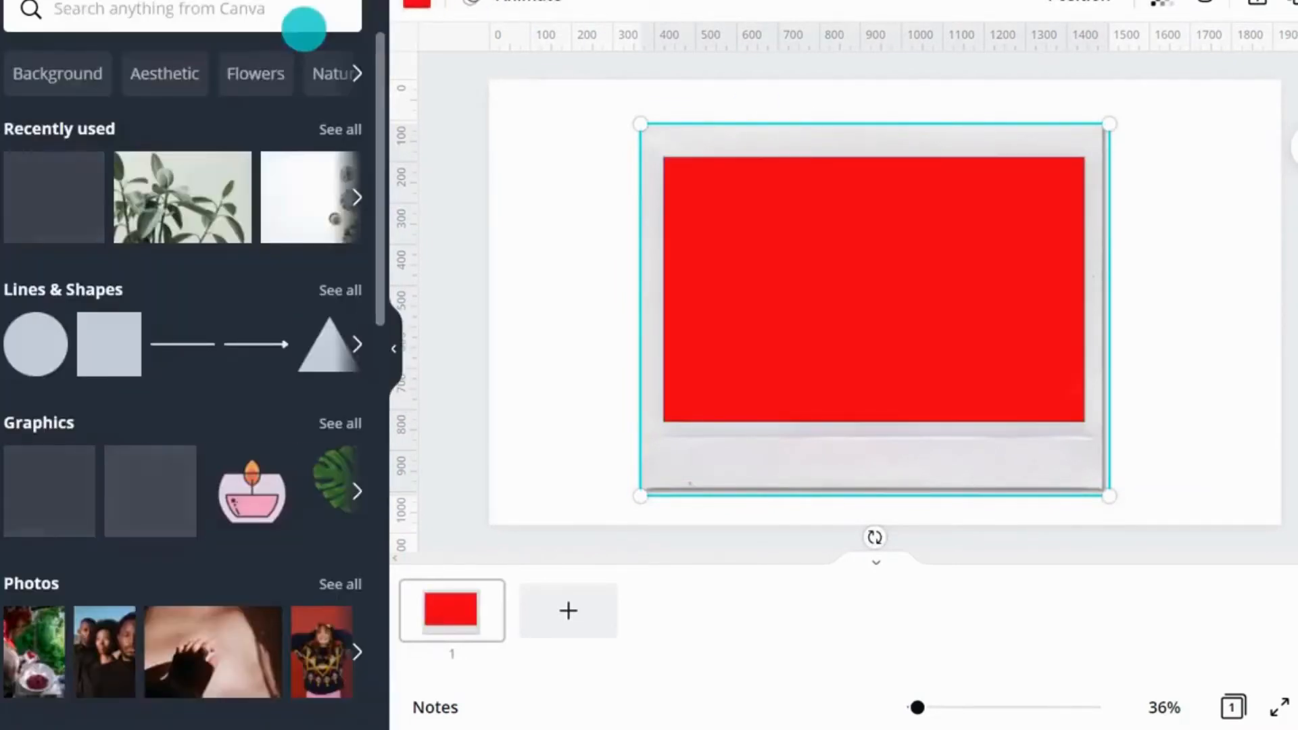
{"action": "left_click_drag", "start_coordinate": [133, 182], "coordinate": [882, 256]}
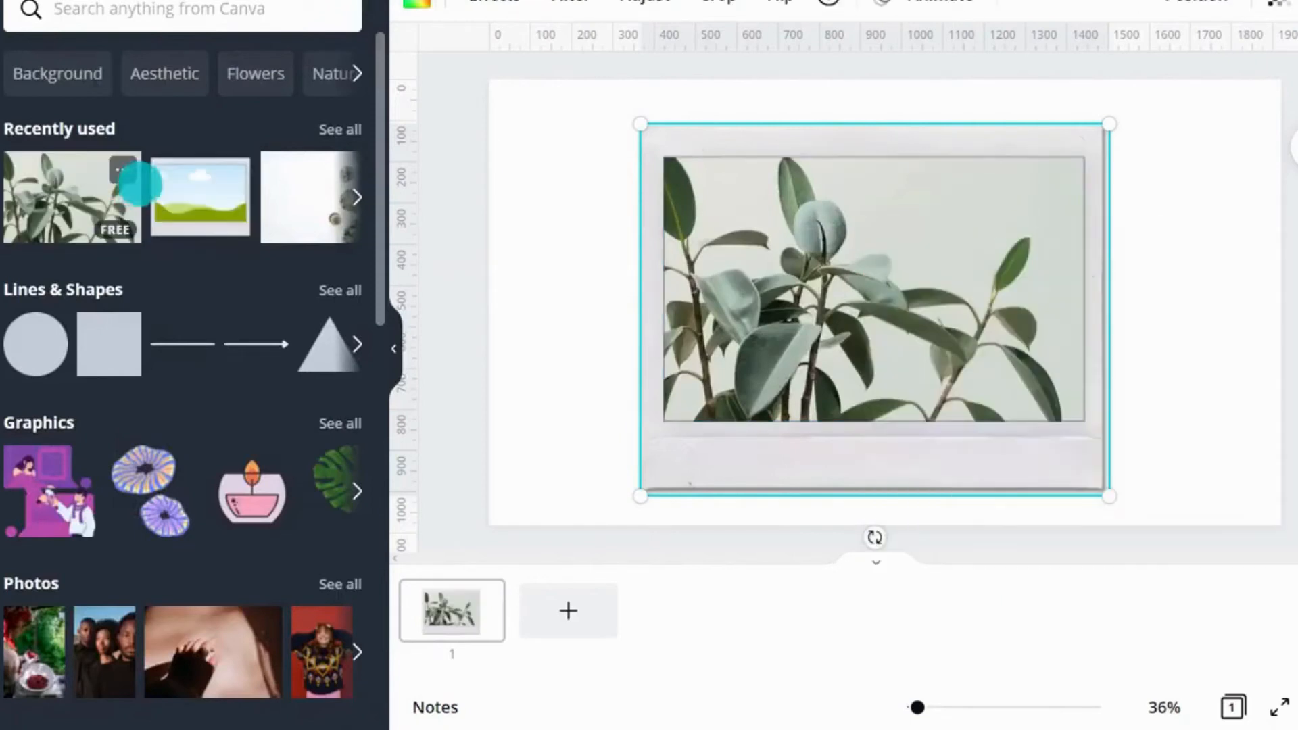
Step: Crop the plant photo inside the polaroid frame, enlarging it and shifting it to reframe the leaves
{"action": "double_click", "coordinate": [886, 260]}
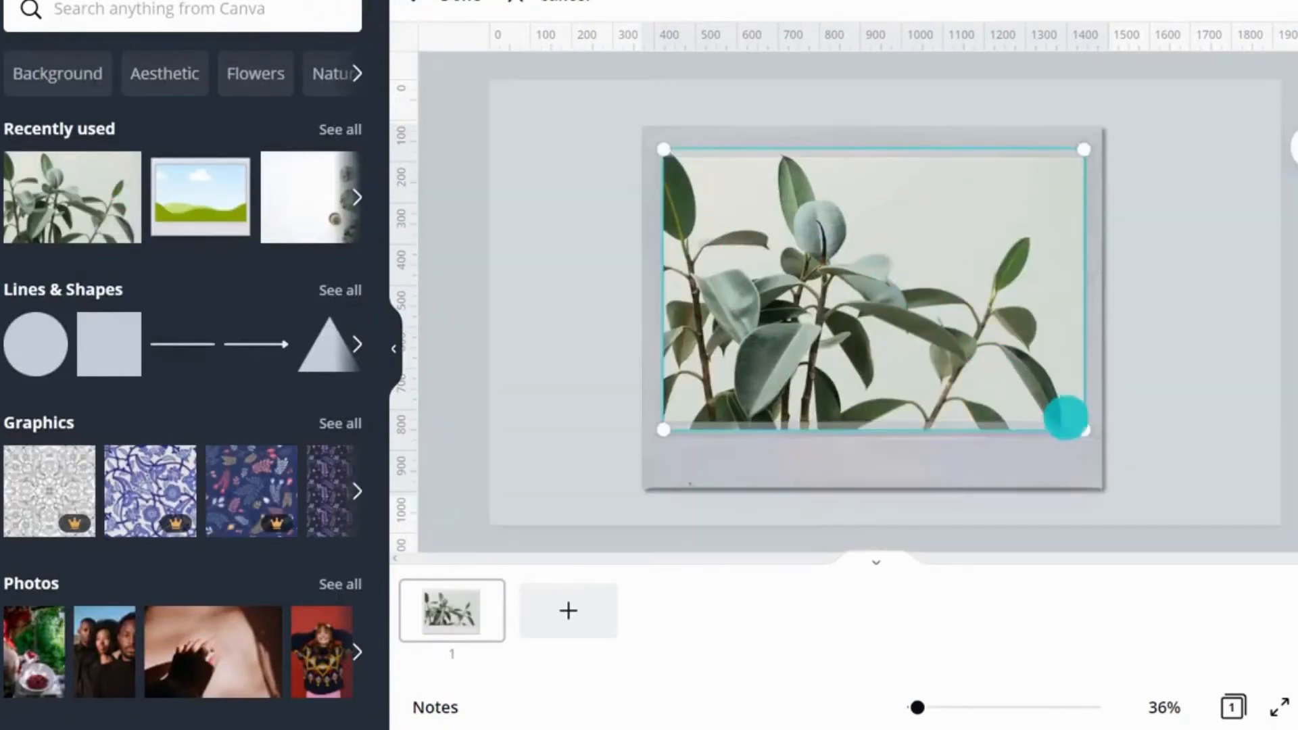
{"action": "left_click_drag", "start_coordinate": [1084, 430], "coordinate": [1145, 493]}
{"action": "left_click_drag", "start_coordinate": [980, 329], "coordinate": [892, 339]}
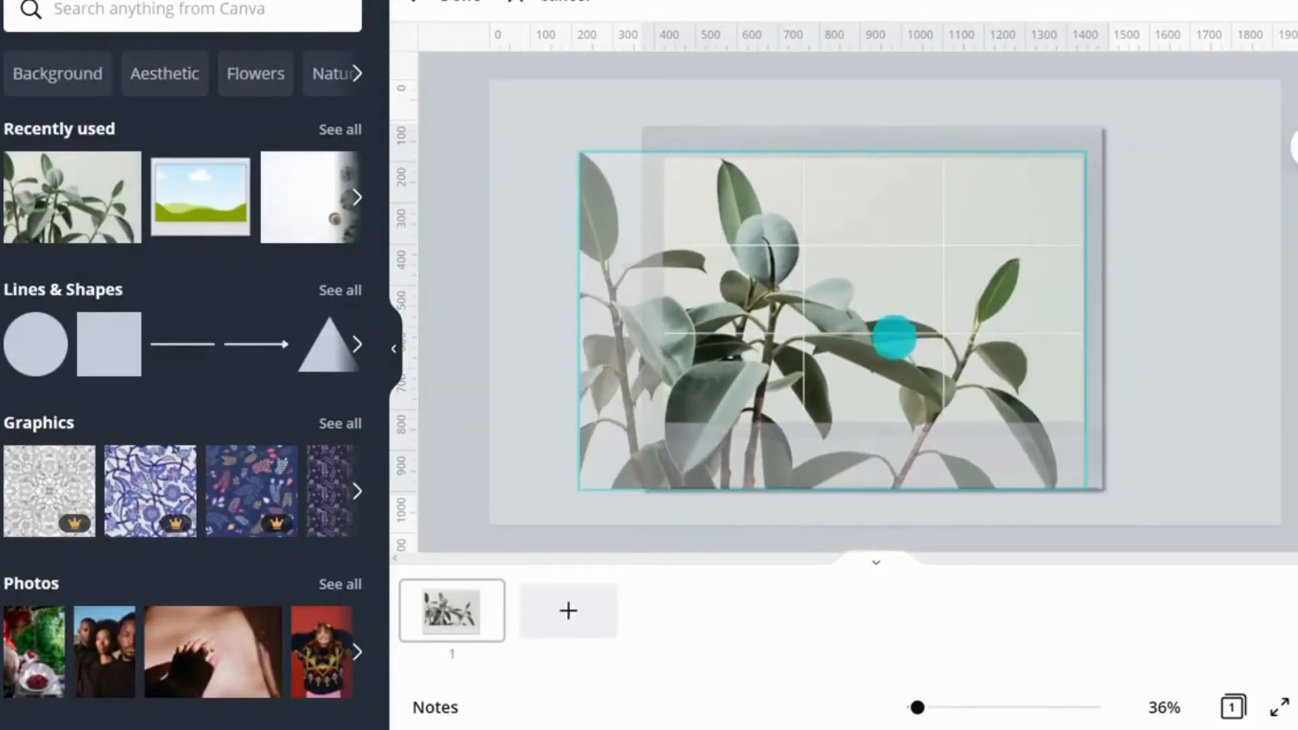
{"action": "left_click", "coordinate": [1226, 347]}
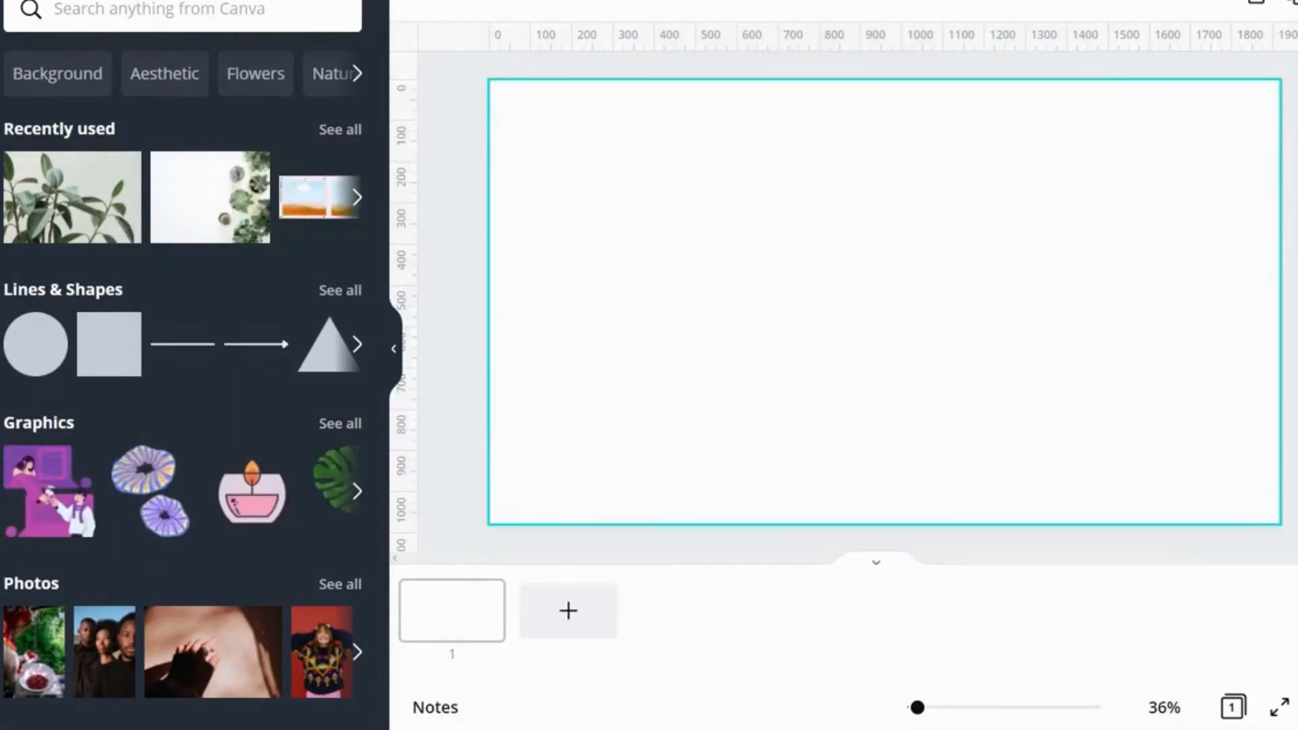
Step: Open the full Grids collection and add a four-cell 2×2 grid to the page
{"action": "left_click_drag", "start_coordinate": [376, 145], "coordinate": [376, 589]}
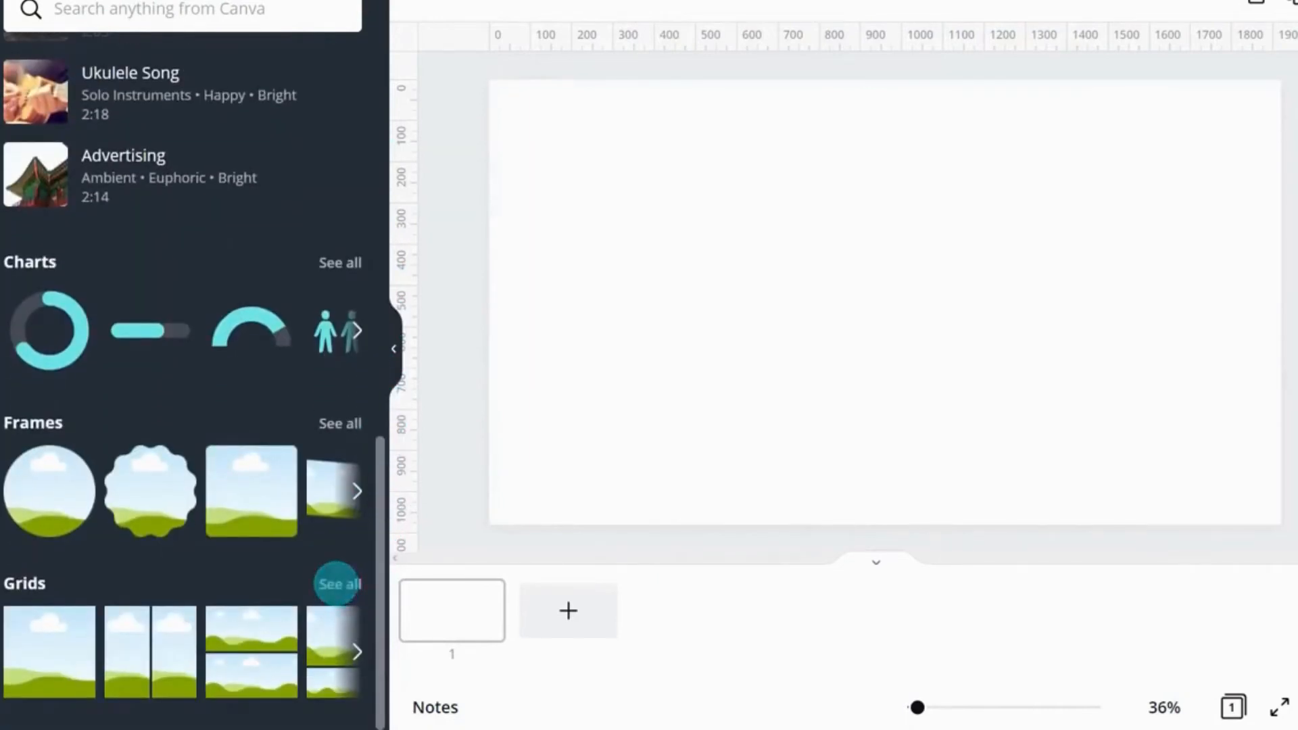
{"action": "left_click", "coordinate": [337, 584]}
{"action": "scroll", "coordinate": [320, 343], "scroll_direction": "down", "scroll_amount": 10}
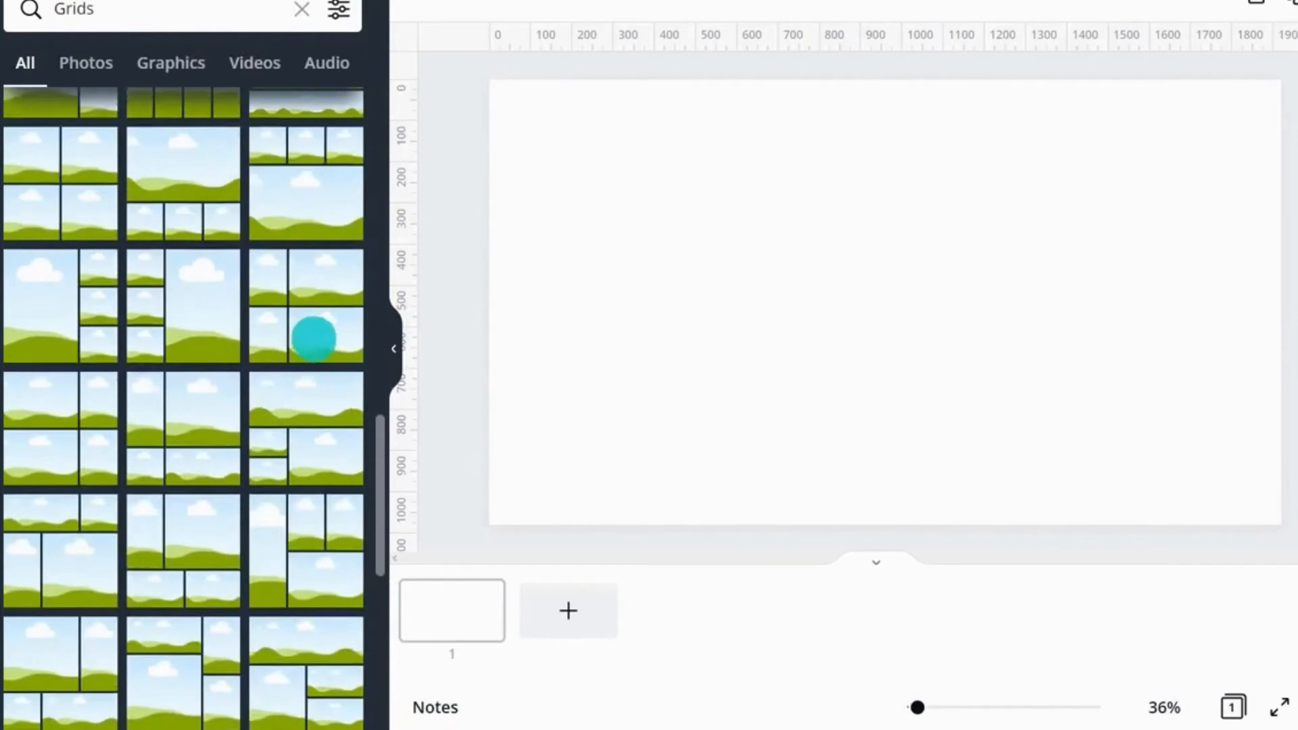
{"action": "left_click", "coordinate": [63, 185]}
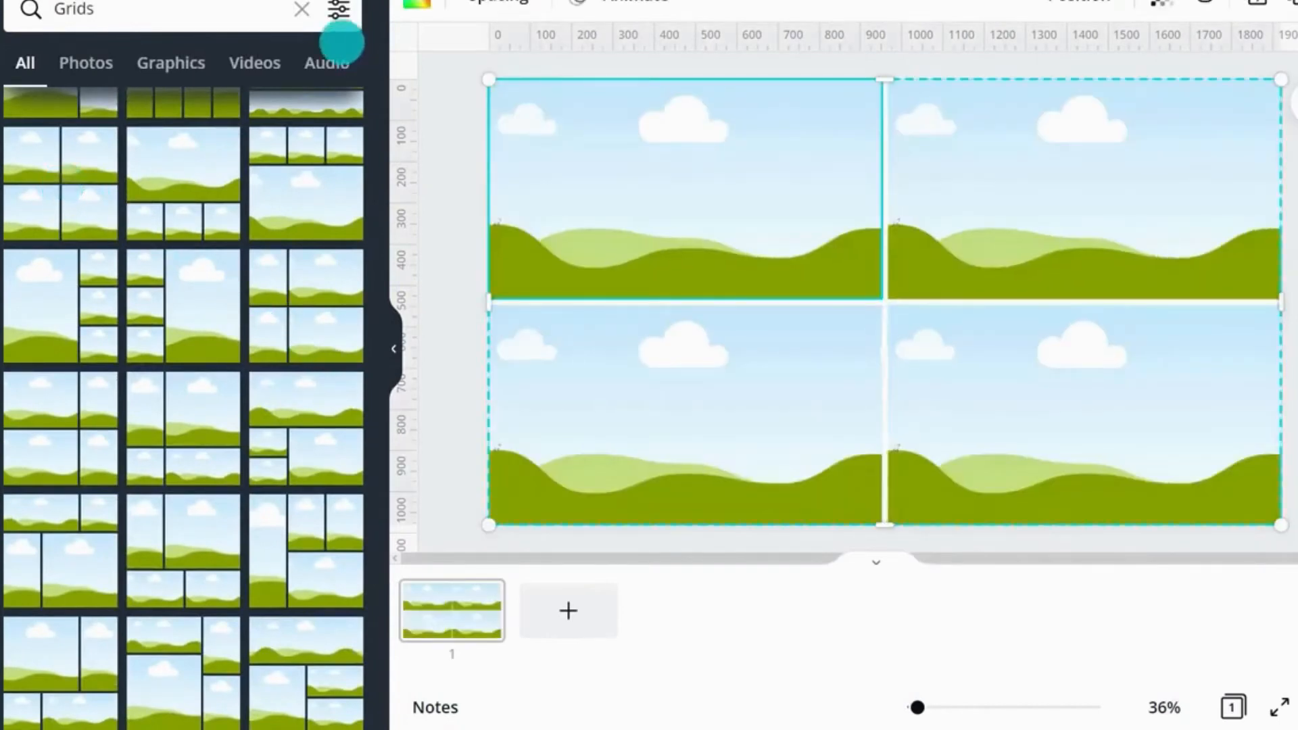
Step: Place the succulent photo in the top-left grid cell and the plant photo in the bottom-right cell
{"action": "left_click", "coordinate": [301, 9]}
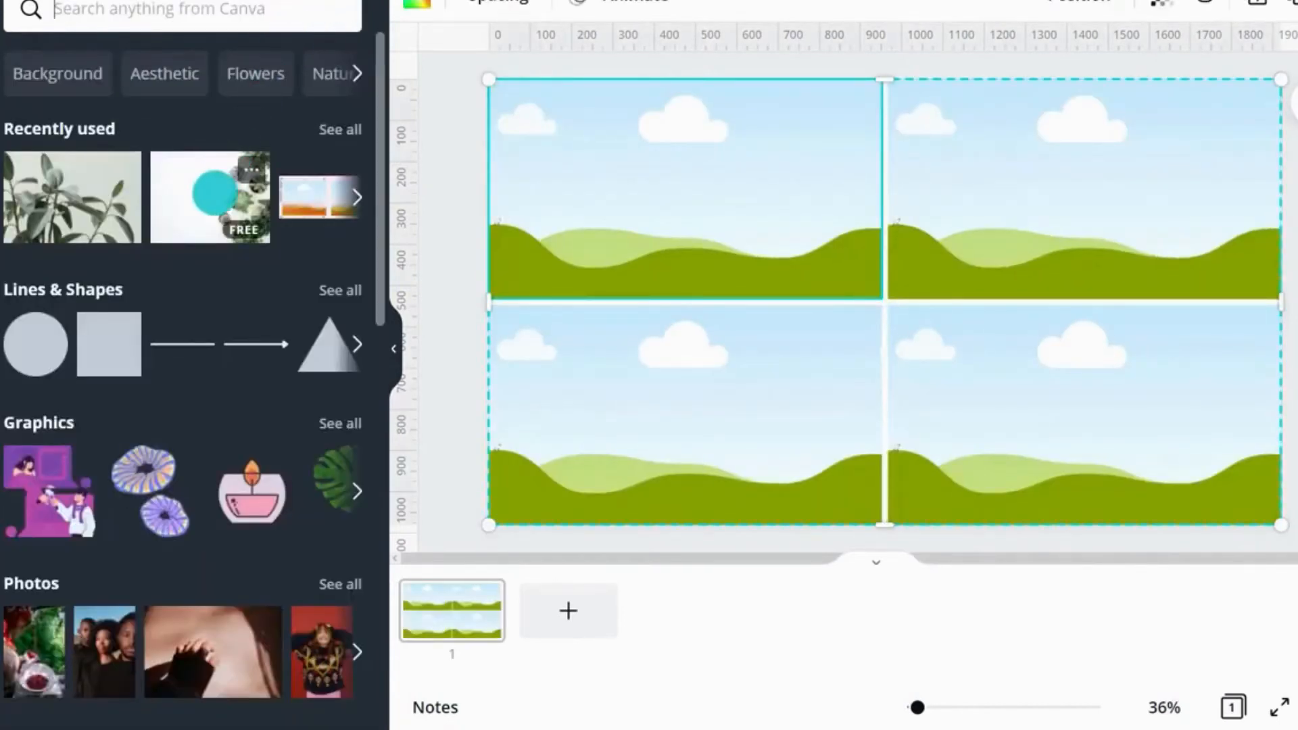
{"action": "left_click_drag", "start_coordinate": [211, 194], "coordinate": [582, 188]}
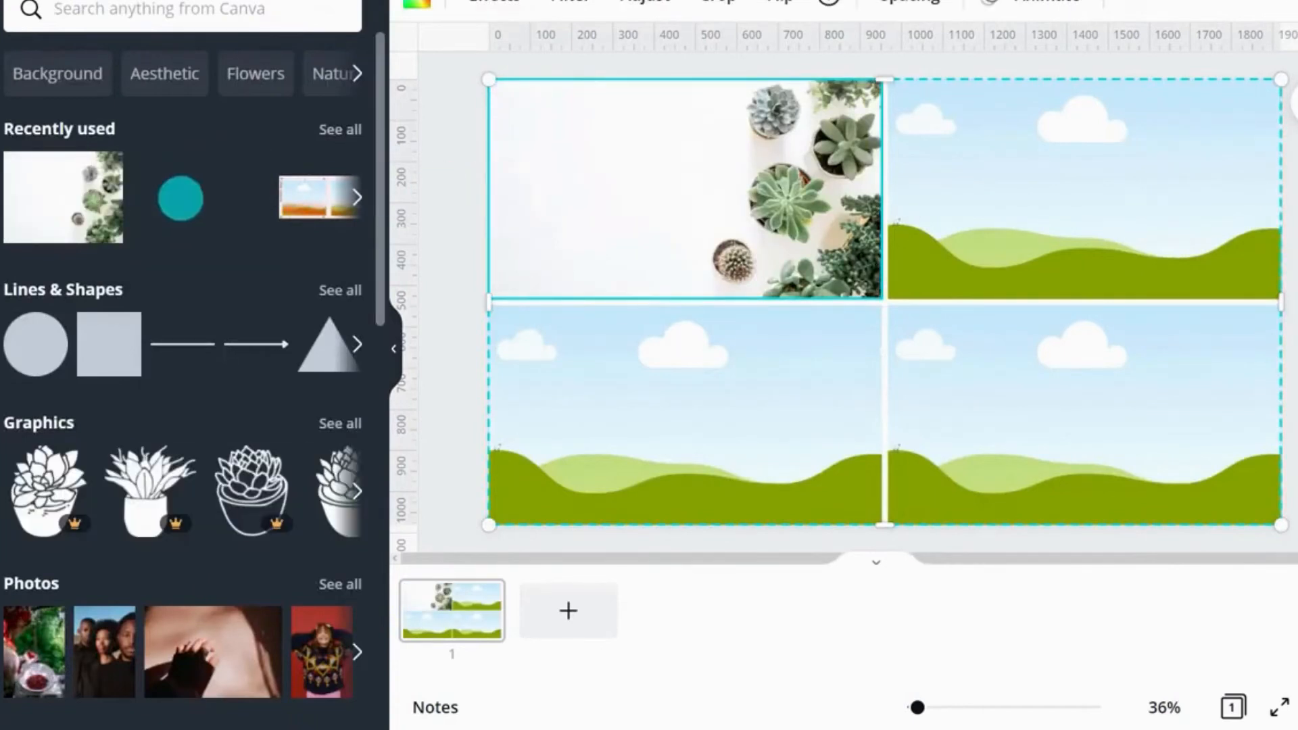
{"action": "left_click_drag", "start_coordinate": [180, 197], "coordinate": [919, 382]}
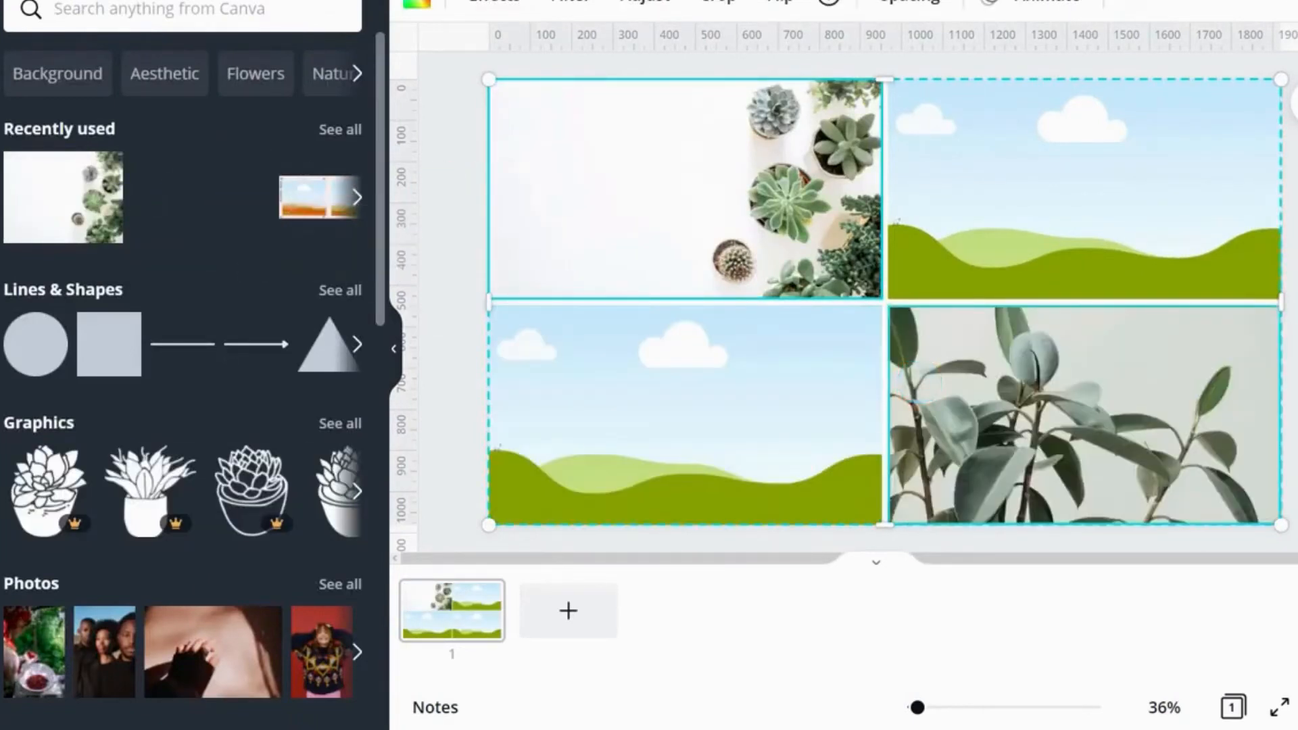
Step: Fill the top-right grid cell with a dark green photo colour and the bottom-left cell with a light sage one
{"action": "left_click", "coordinate": [928, 241]}
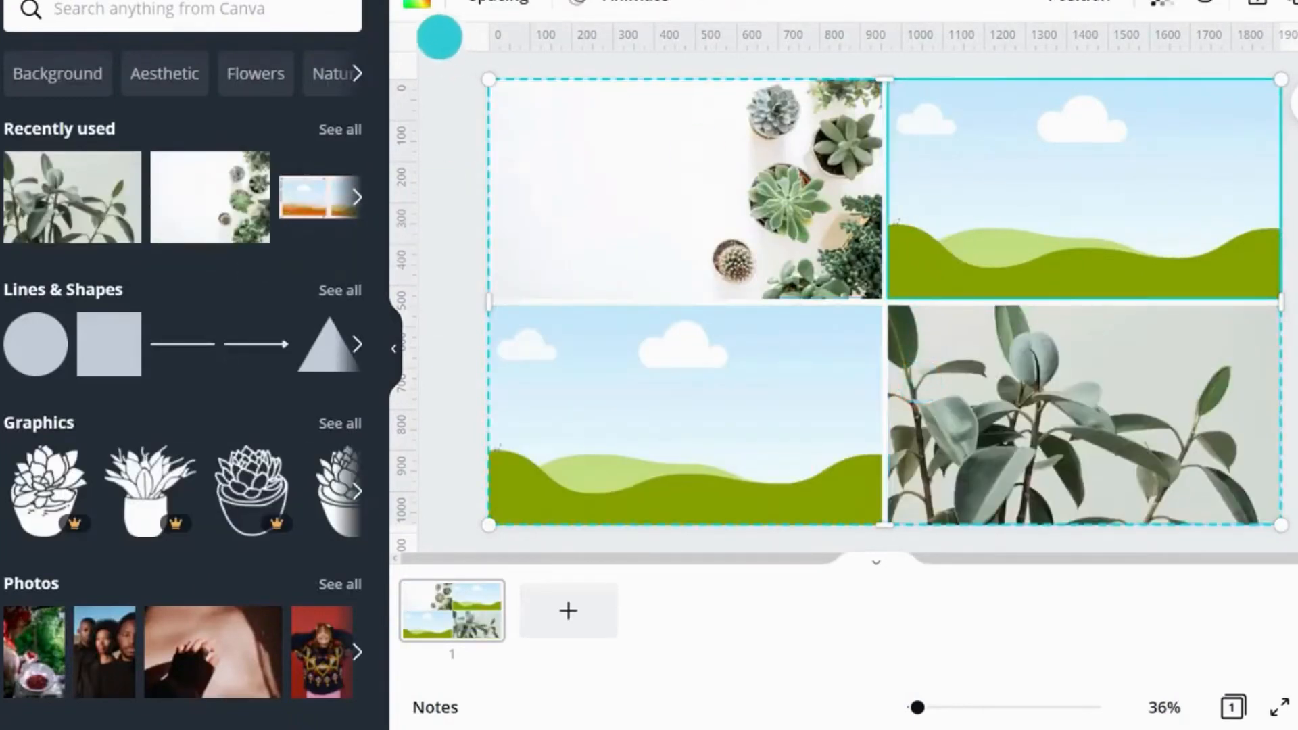
{"action": "left_click", "coordinate": [417, 7]}
{"action": "left_click", "coordinate": [149, 362]}
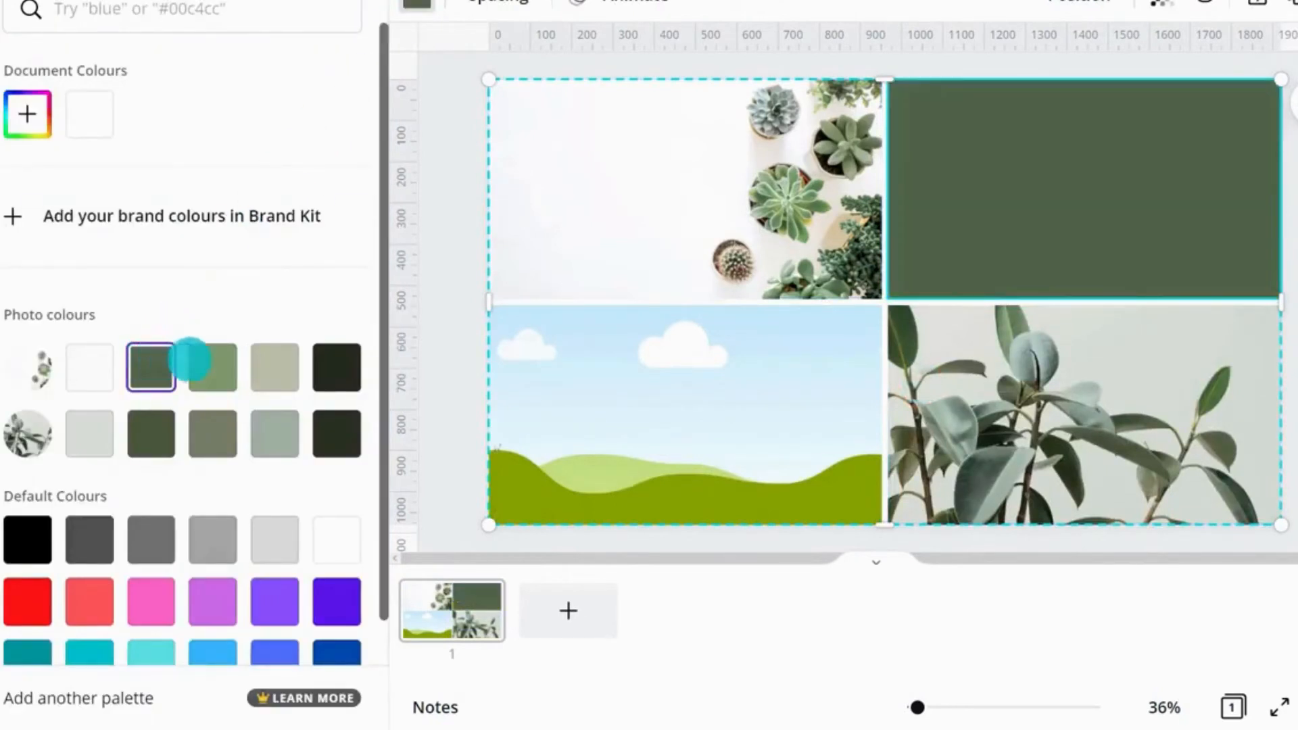
{"action": "left_click", "coordinate": [617, 372]}
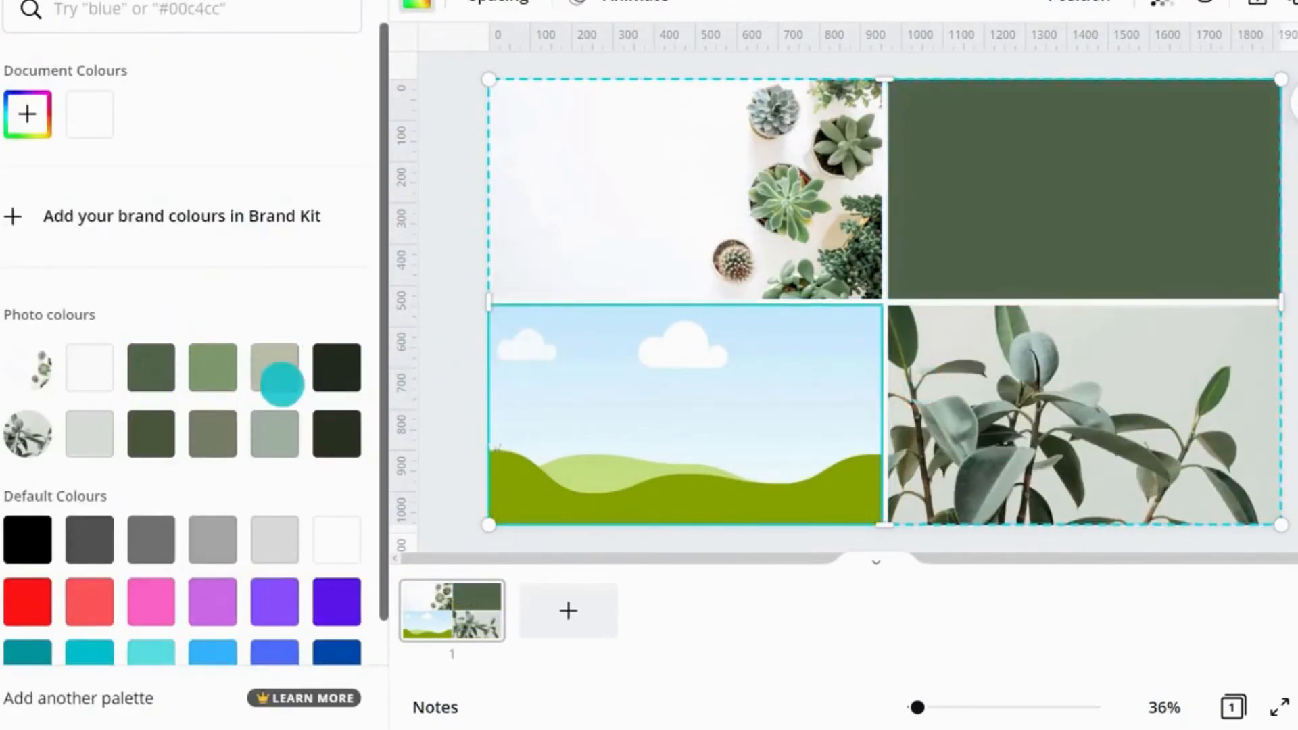
{"action": "left_click", "coordinate": [274, 368]}
{"action": "left_click", "coordinate": [1062, 373]}
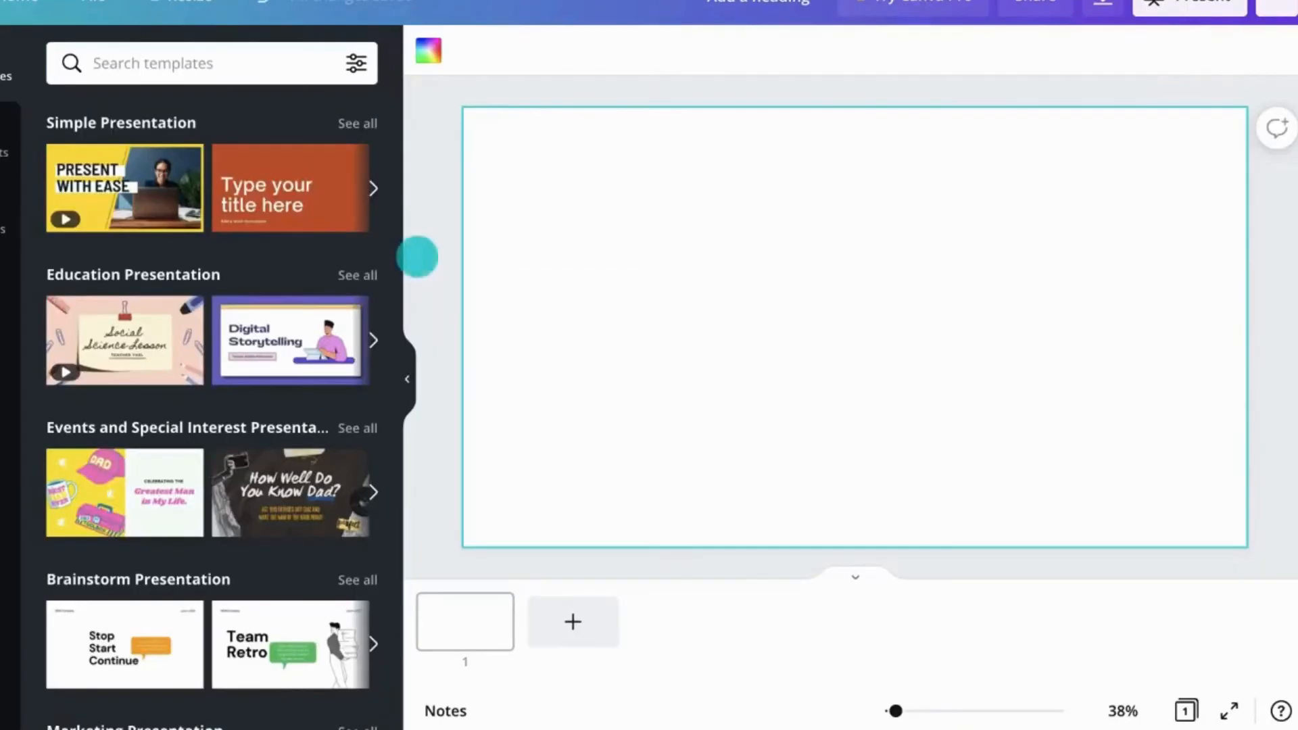
Step: Add a heading text box to the blank page and delete it again
{"action": "left_click", "coordinate": [3, 284]}
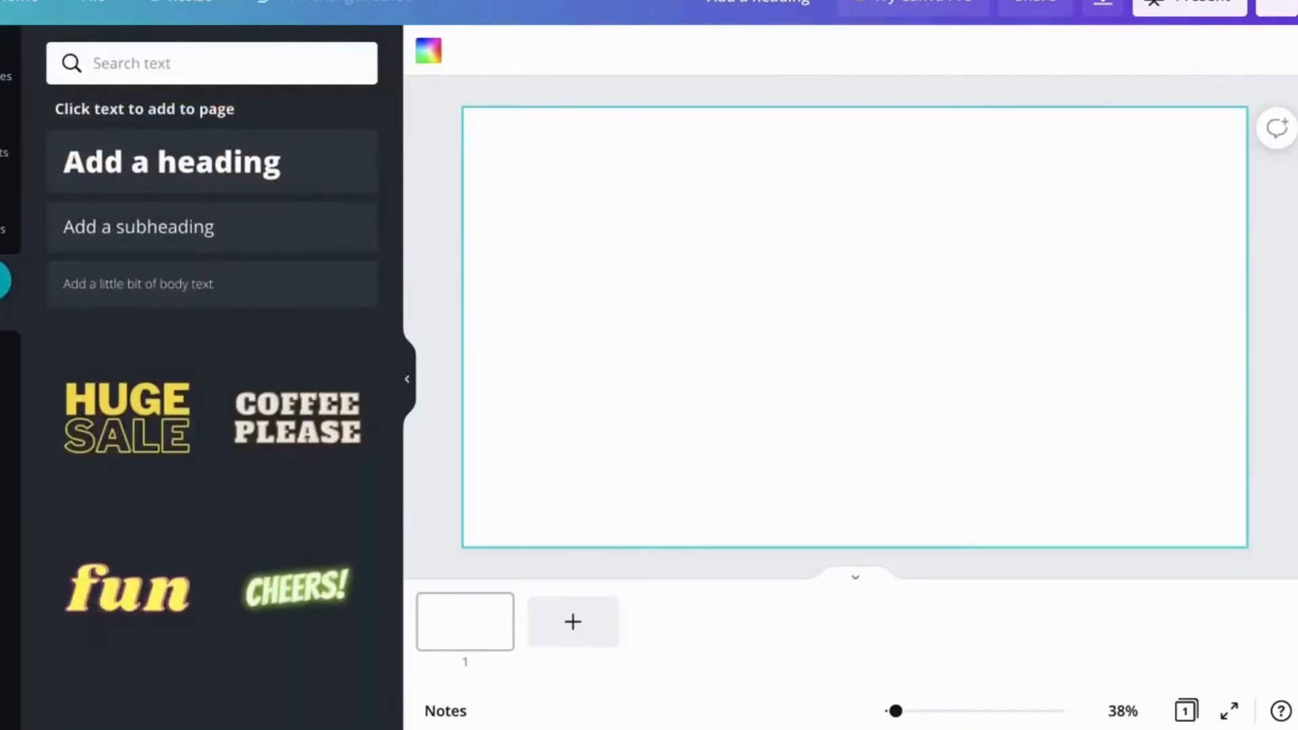
{"action": "left_click", "coordinate": [183, 174]}
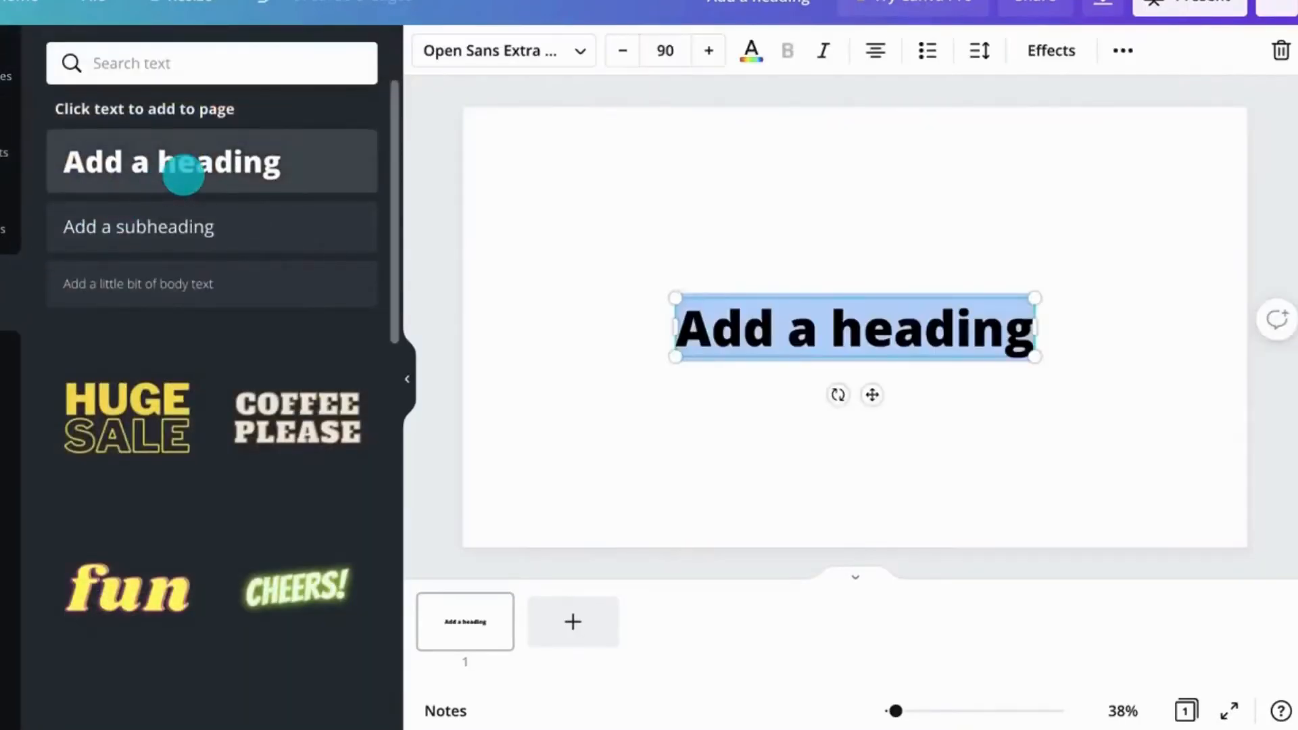
{"action": "key", "text": "Delete"}
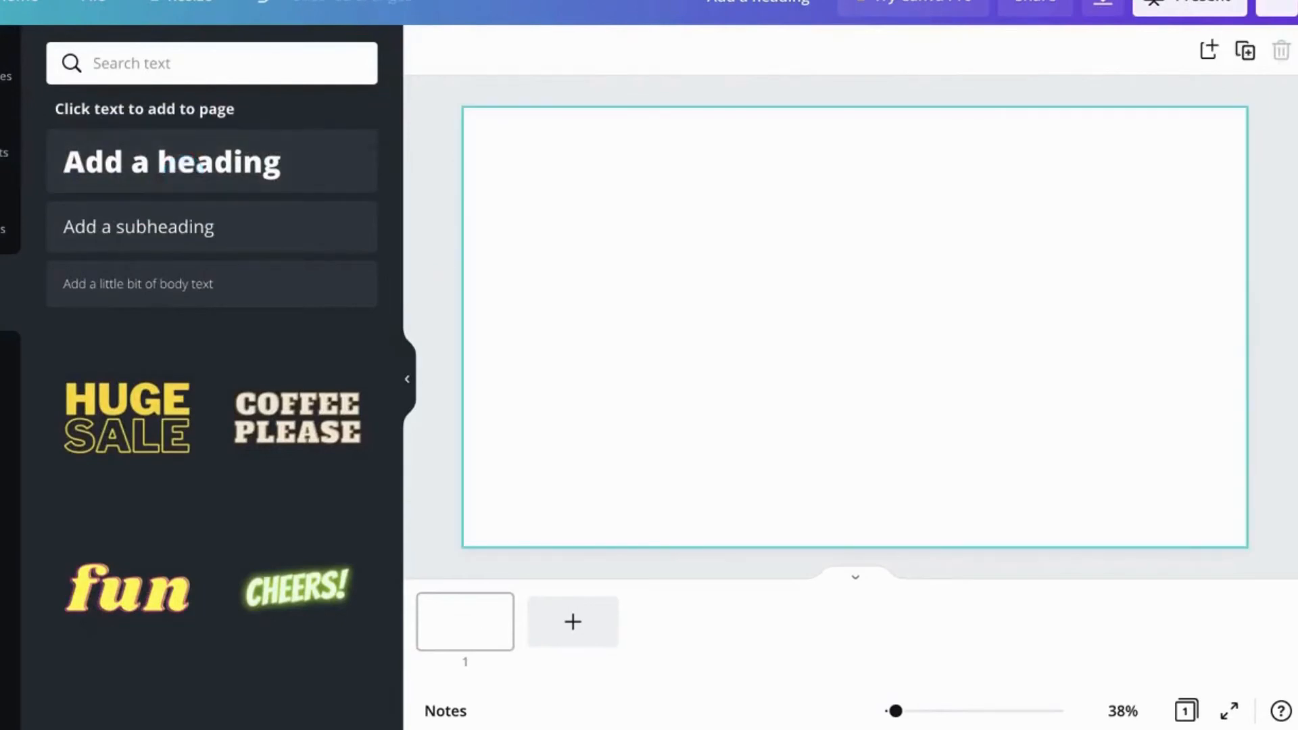
Step: Add a paragraph text box and browse the font list, searching fonts for Noto and Handwriting
{"action": "key", "text": "t"}
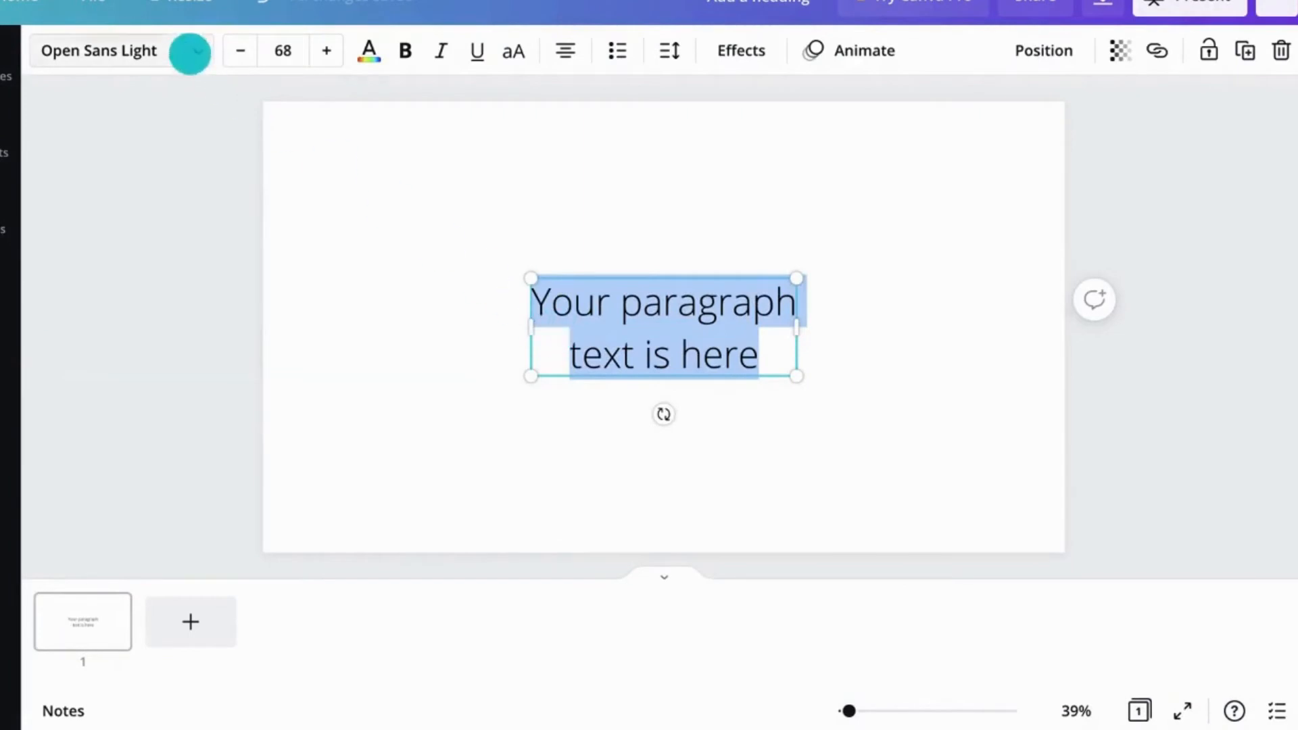
{"action": "left_click", "coordinate": [189, 52]}
{"action": "left_click", "coordinate": [71, 63]}
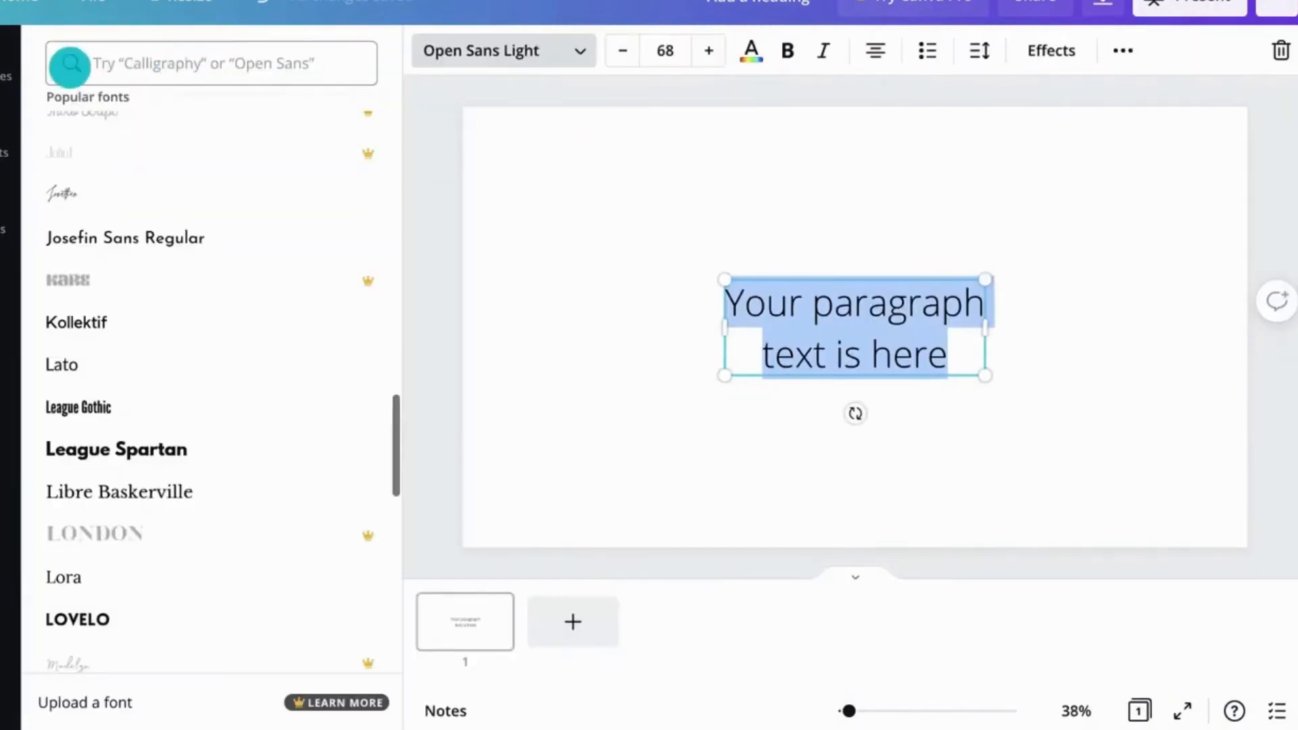
{"action": "scroll", "coordinate": [155, 221], "scroll_direction": "down", "scroll_amount": 1}
{"action": "scroll", "coordinate": [156, 221], "scroll_direction": "down", "scroll_amount": 8}
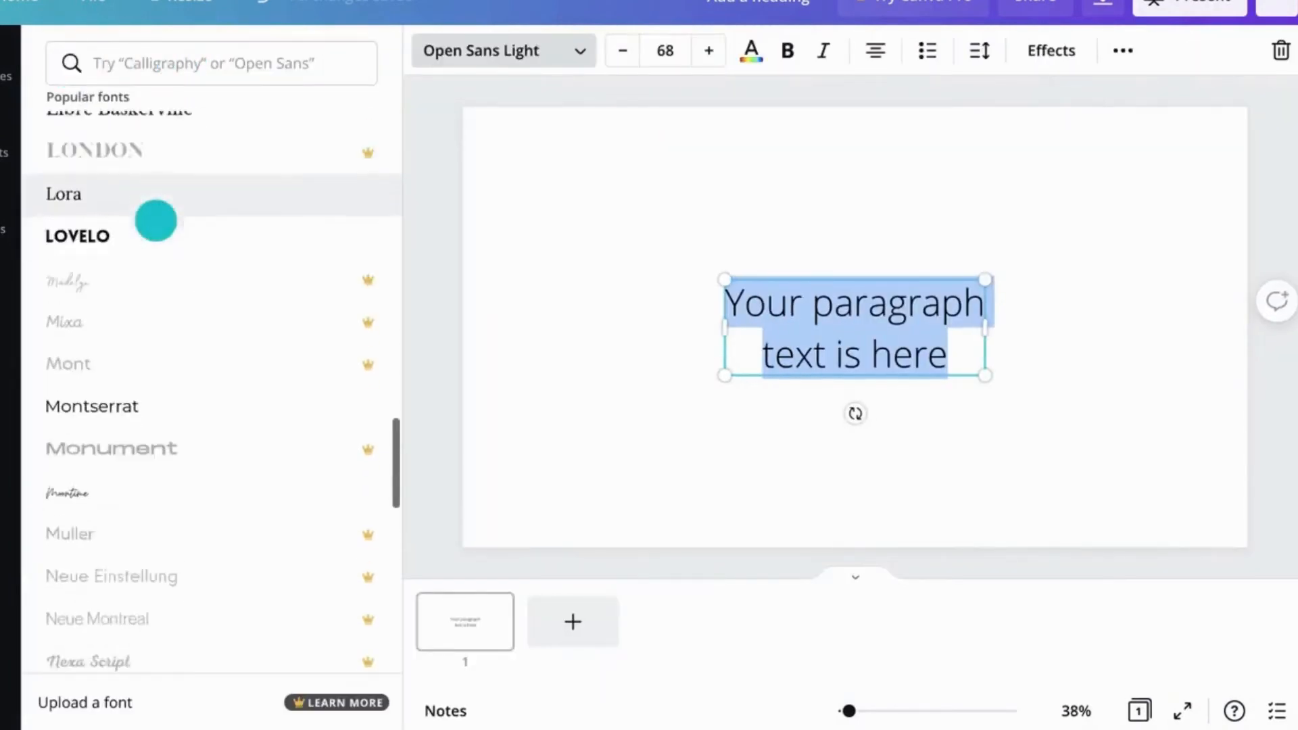
{"action": "left_click", "coordinate": [221, 71]}
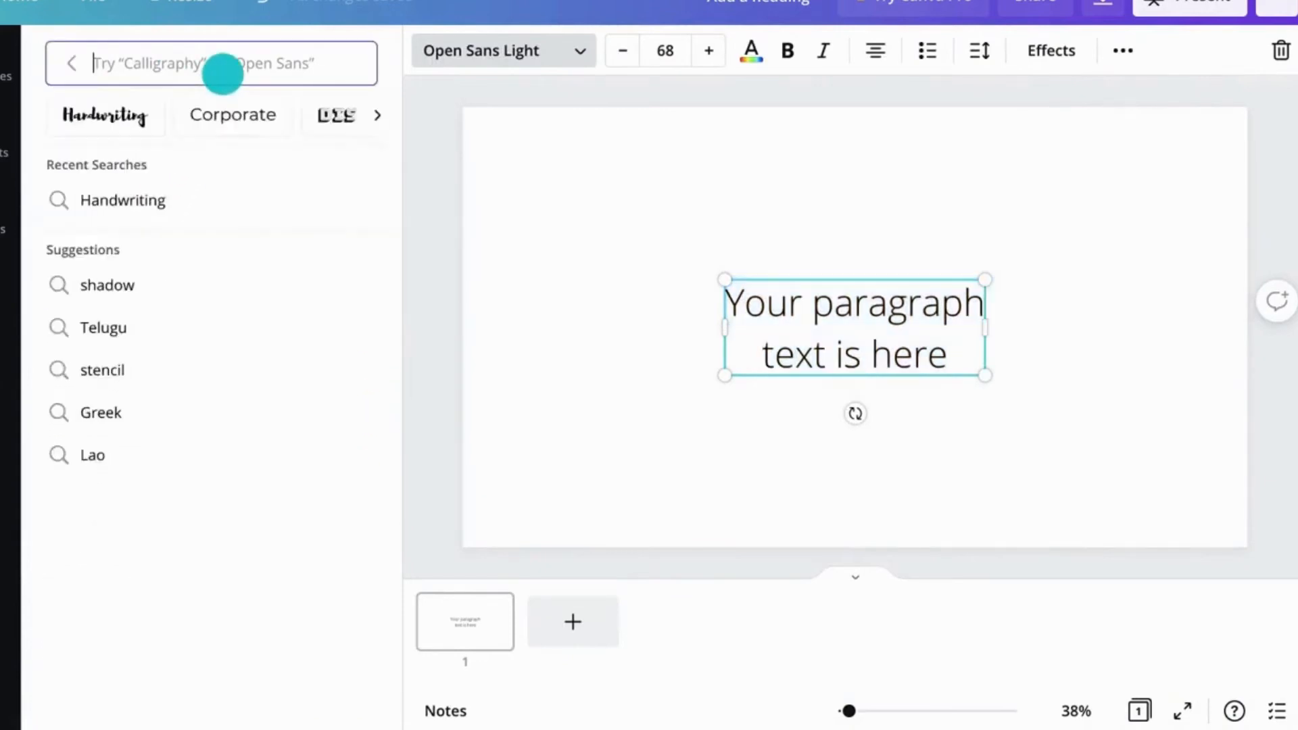
{"action": "type", "text": "Noto"}
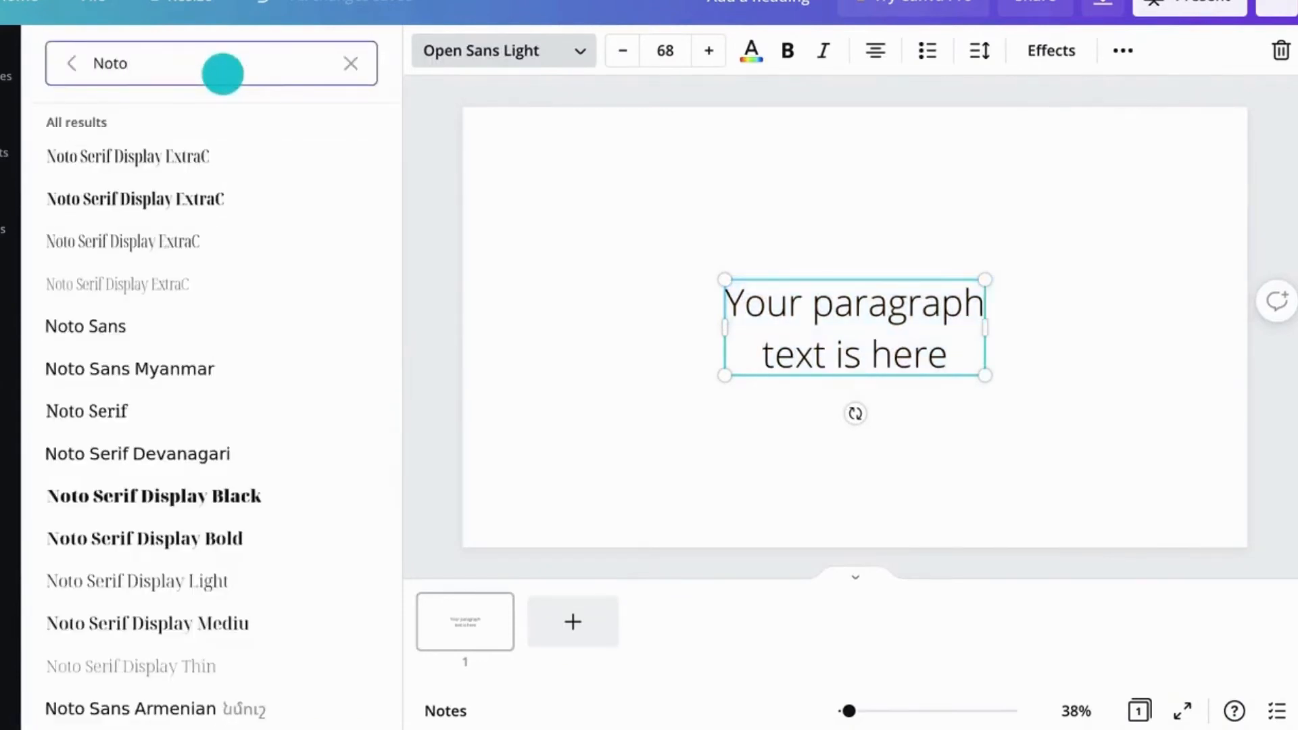
{"action": "left_click", "coordinate": [350, 63]}
{"action": "left_click", "coordinate": [130, 113]}
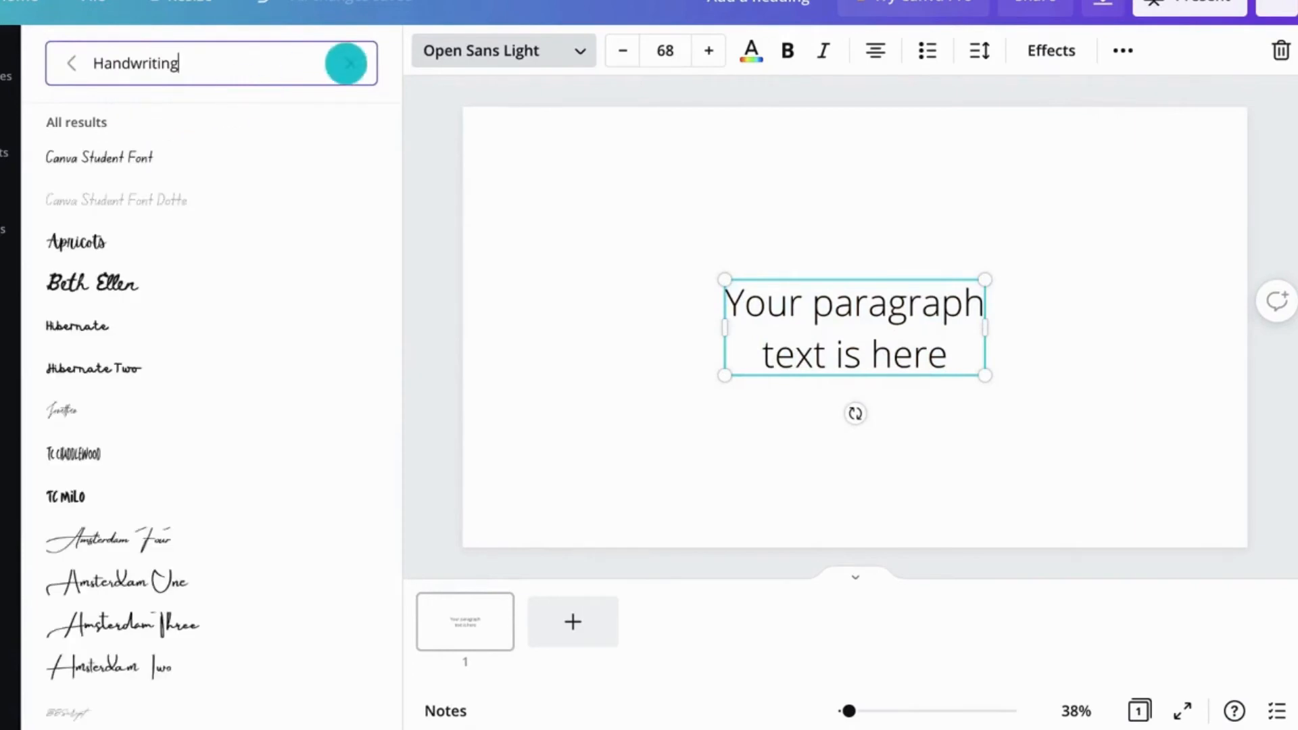
{"action": "left_click", "coordinate": [533, 51]}
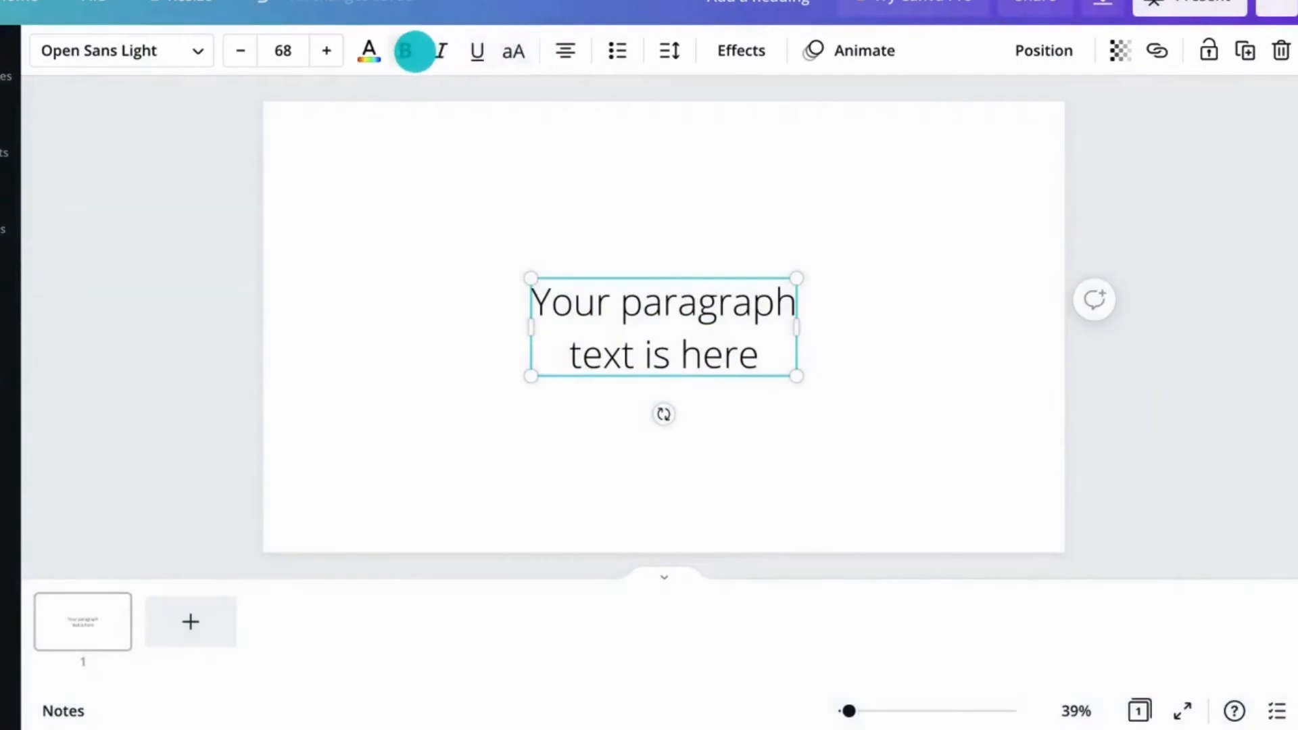
Step: Toggle bold, italic and underline on and off for the paragraph text
{"action": "left_click", "coordinate": [411, 51]}
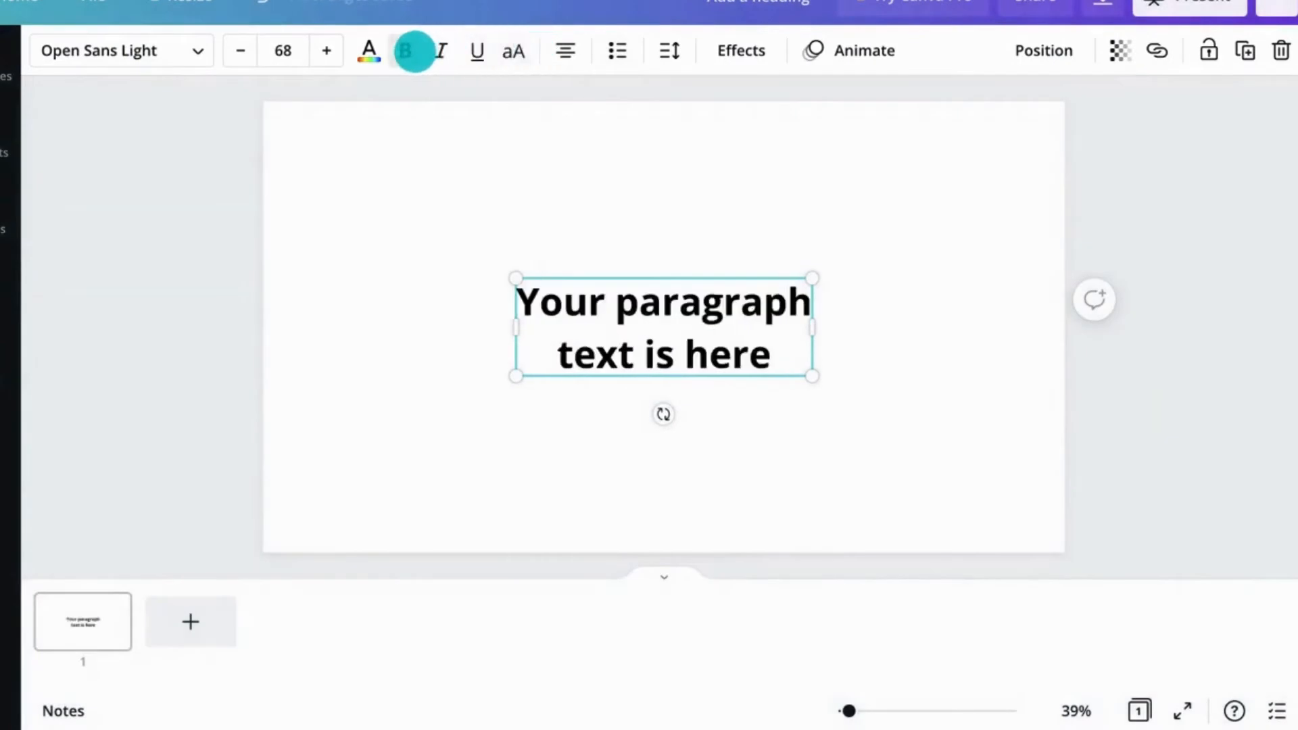
{"action": "left_click", "coordinate": [413, 51]}
{"action": "left_click", "coordinate": [443, 51]}
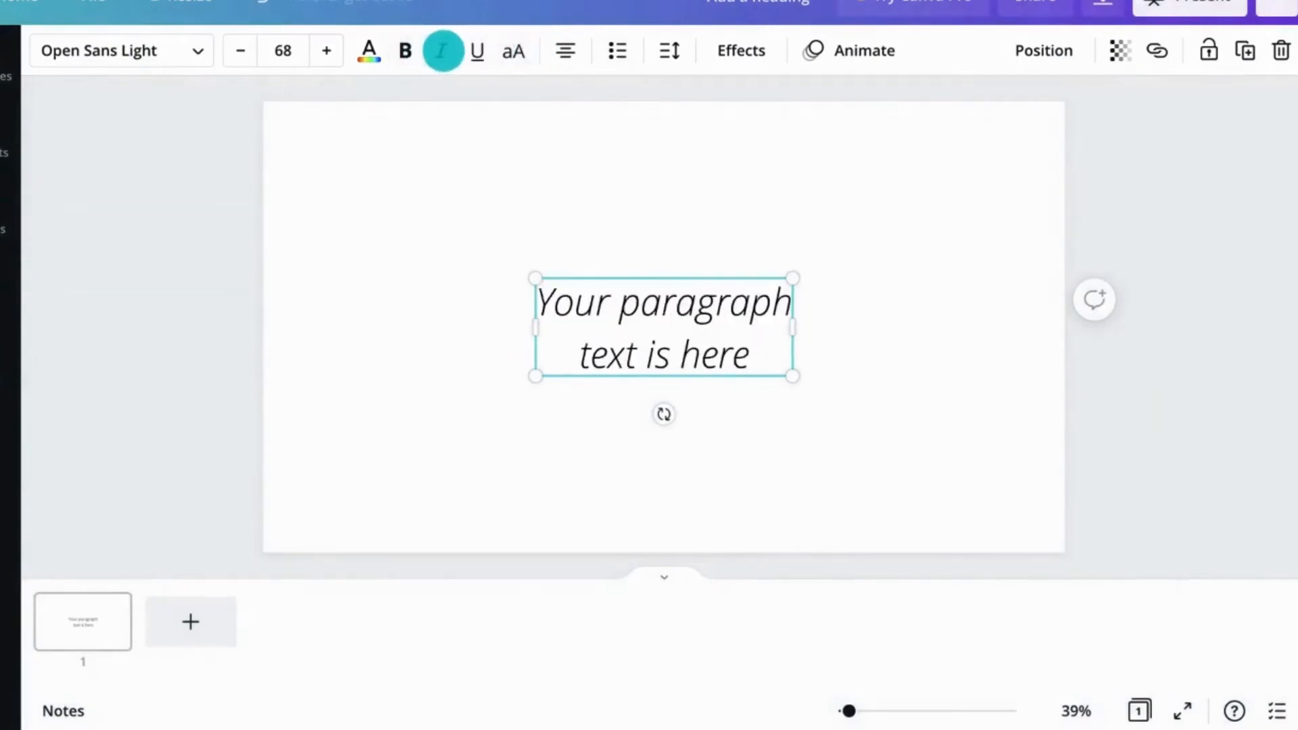
{"action": "left_click", "coordinate": [445, 51]}
{"action": "left_click", "coordinate": [472, 51]}
{"action": "left_click", "coordinate": [472, 51]}
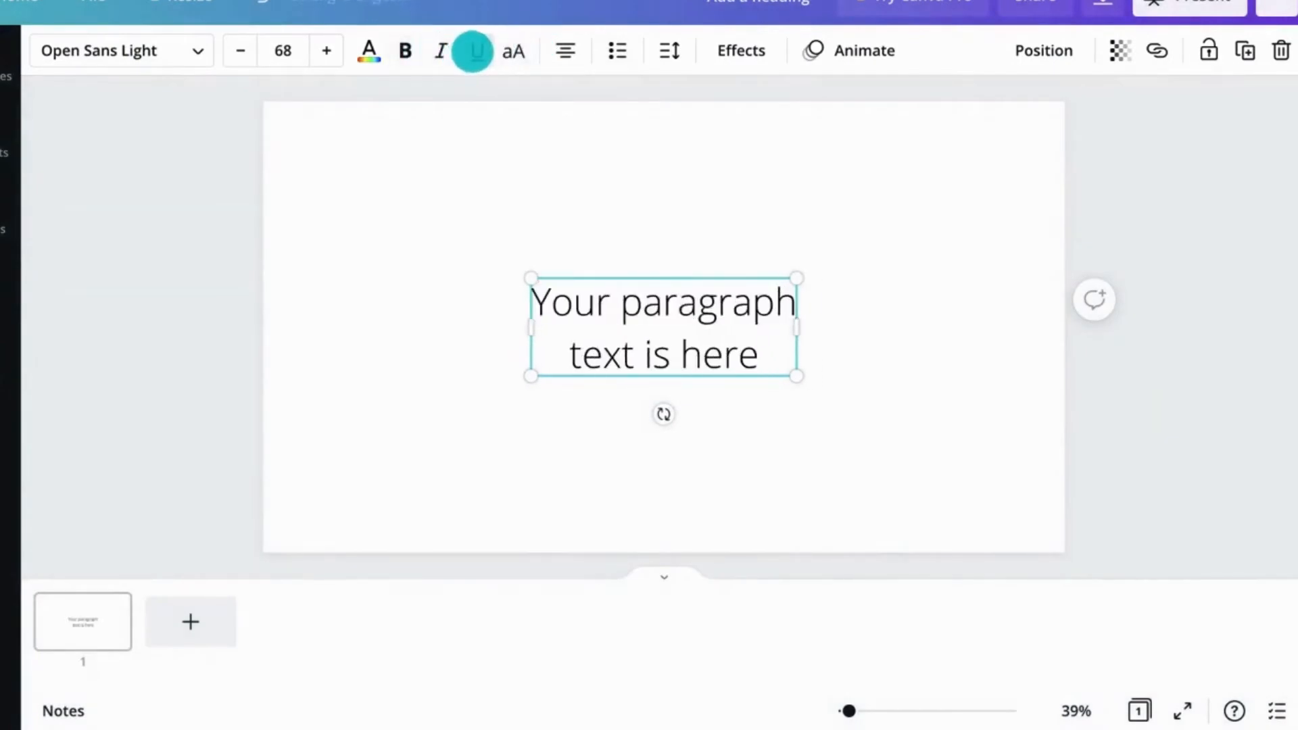
Step: Toggle uppercase on and off, cycle the alignment back to centred, and toggle a bulleted list on and off
{"action": "left_click", "coordinate": [512, 50]}
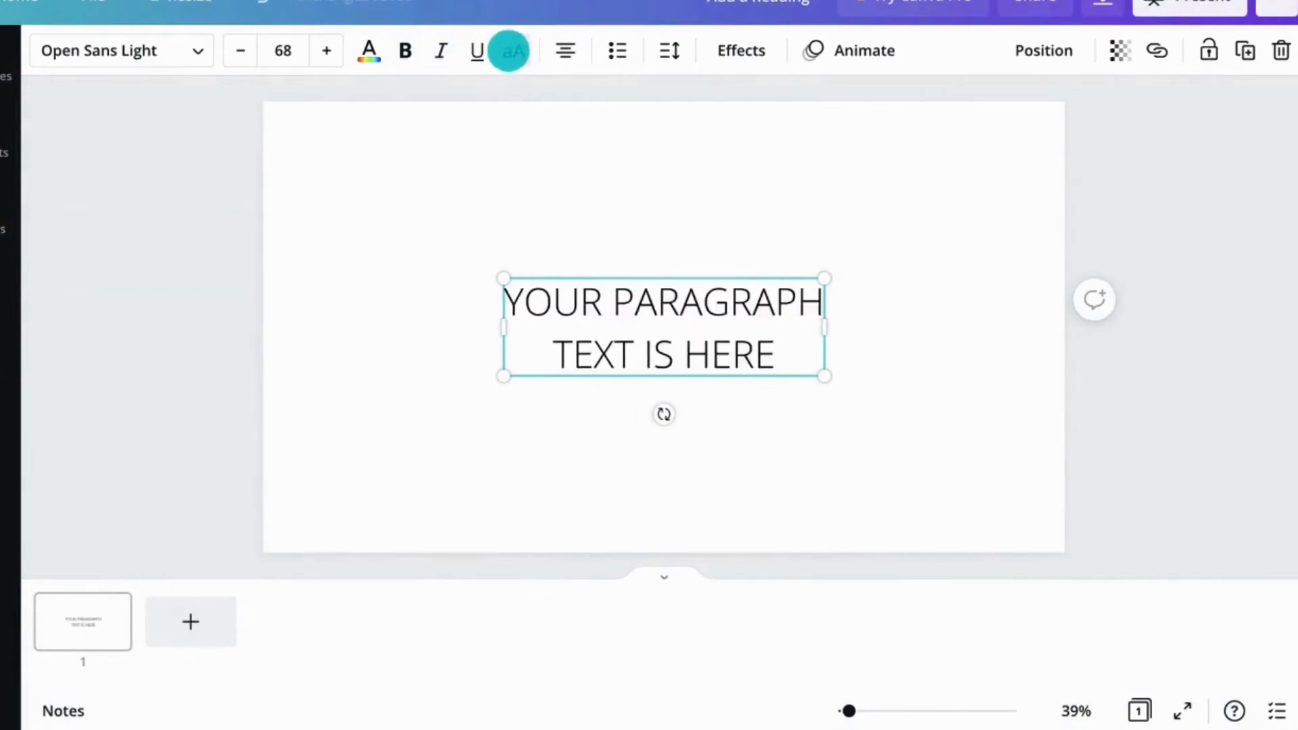
{"action": "left_click", "coordinate": [509, 51]}
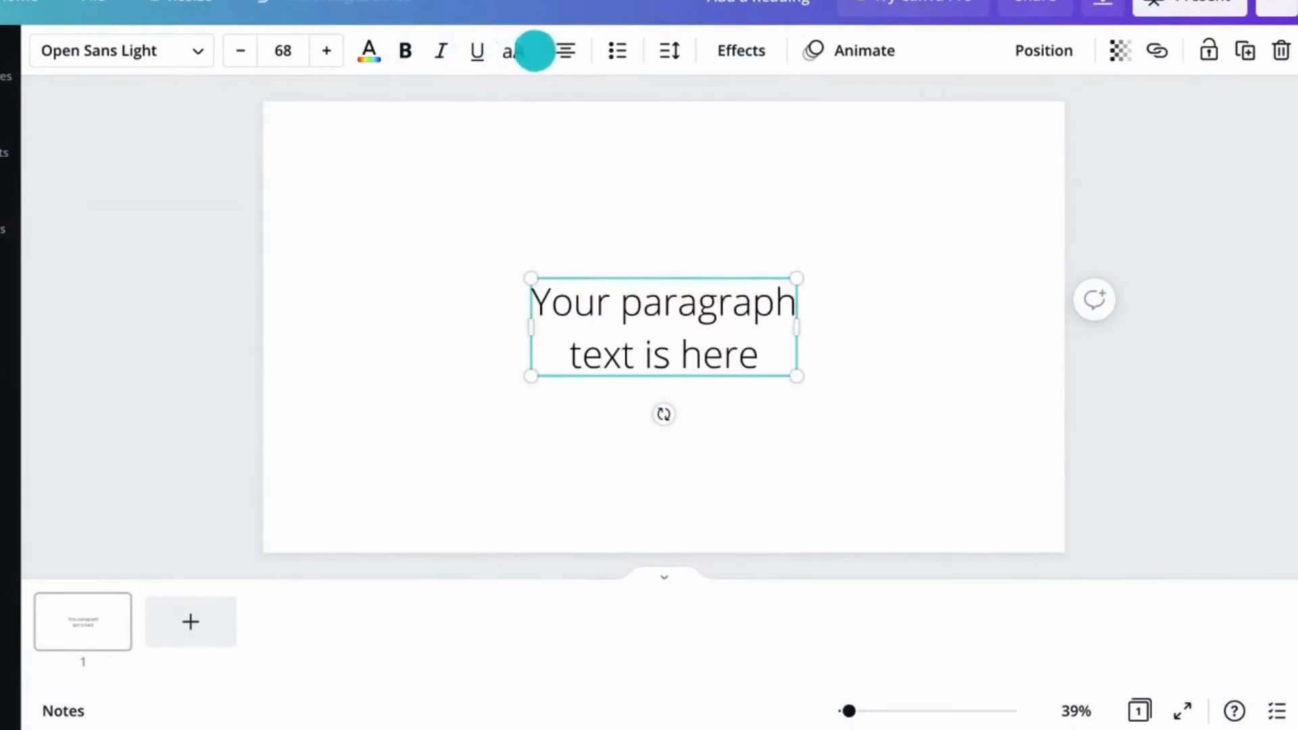
{"action": "left_click", "coordinate": [556, 51]}
{"action": "left_click", "coordinate": [555, 51]}
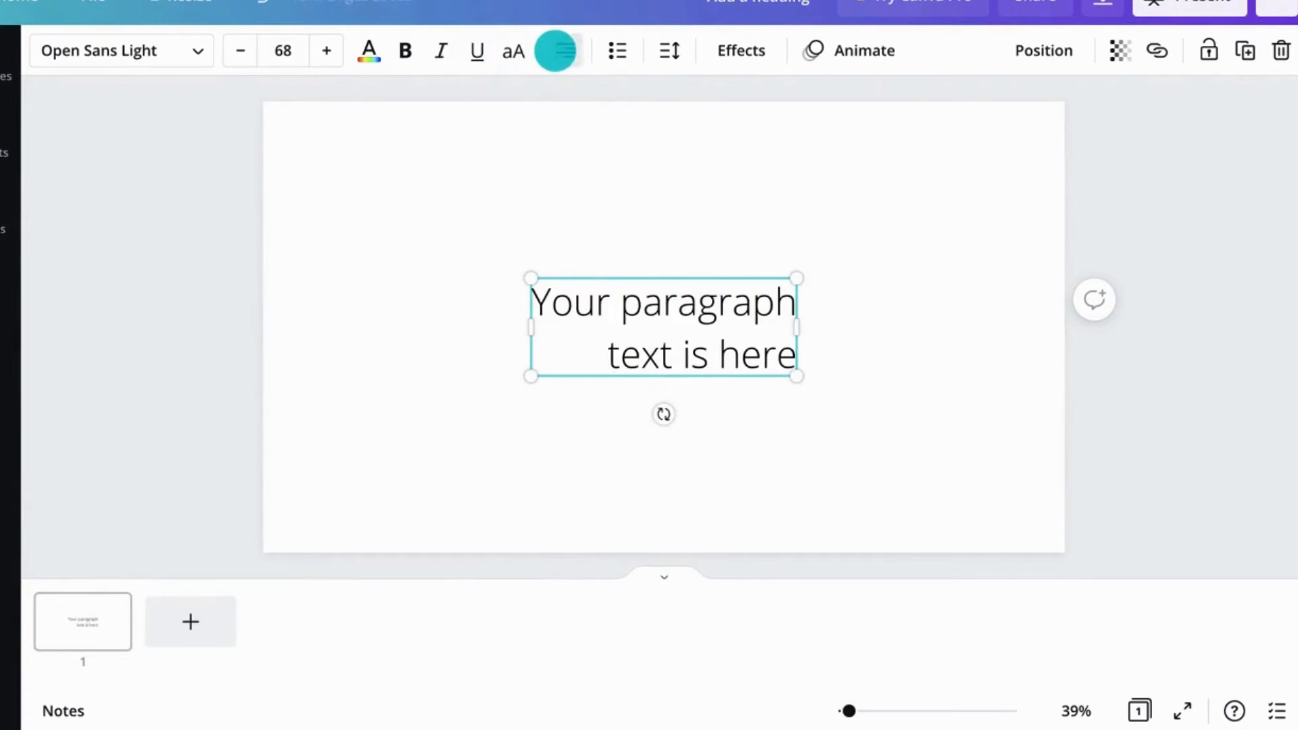
{"action": "left_click", "coordinate": [555, 51]}
{"action": "left_click", "coordinate": [609, 51]}
{"action": "left_click", "coordinate": [609, 50]}
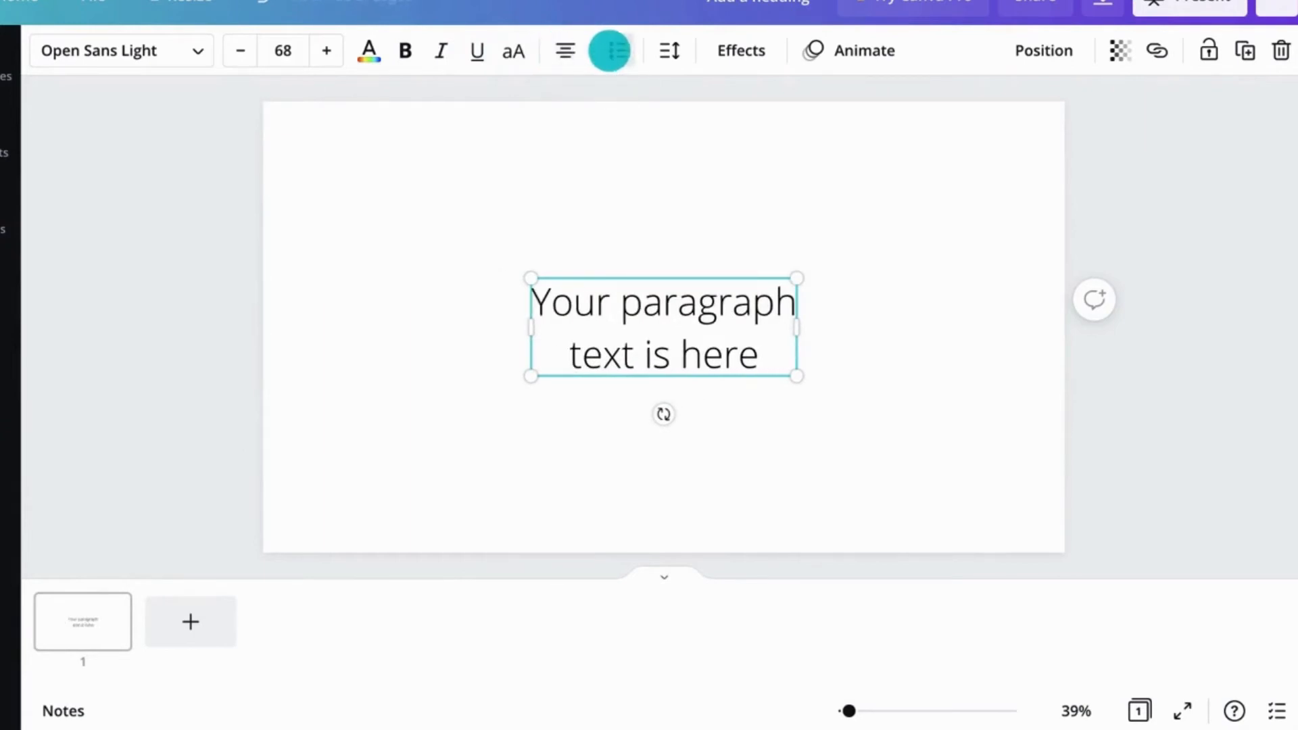
Step: Open the text spacing settings and set the paragraph's line spacing to 1.5
{"action": "left_click", "coordinate": [670, 50]}
{"action": "mouse_move", "coordinate": [870, 168]}
{"action": "left_mouse_down"}
{"action": "mouse_move", "coordinate": [885, 168]}
{"action": "mouse_move", "coordinate": [867, 165]}
{"action": "left_mouse_up"}
{"action": "mouse_move", "coordinate": [829, 122]}
{"action": "left_mouse_down"}
{"action": "mouse_move", "coordinate": [841, 121]}
{"action": "mouse_move", "coordinate": [830, 122]}
{"action": "left_mouse_up"}
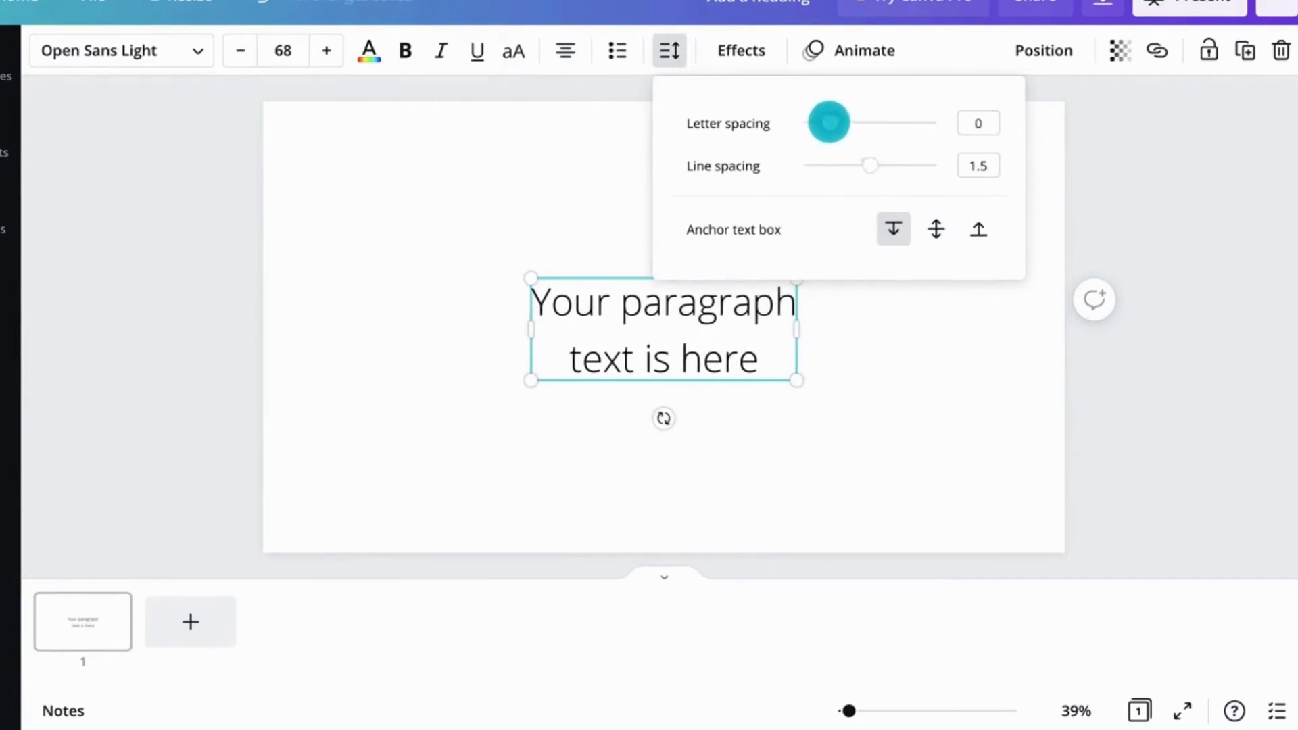
{"action": "left_click", "coordinate": [665, 51]}
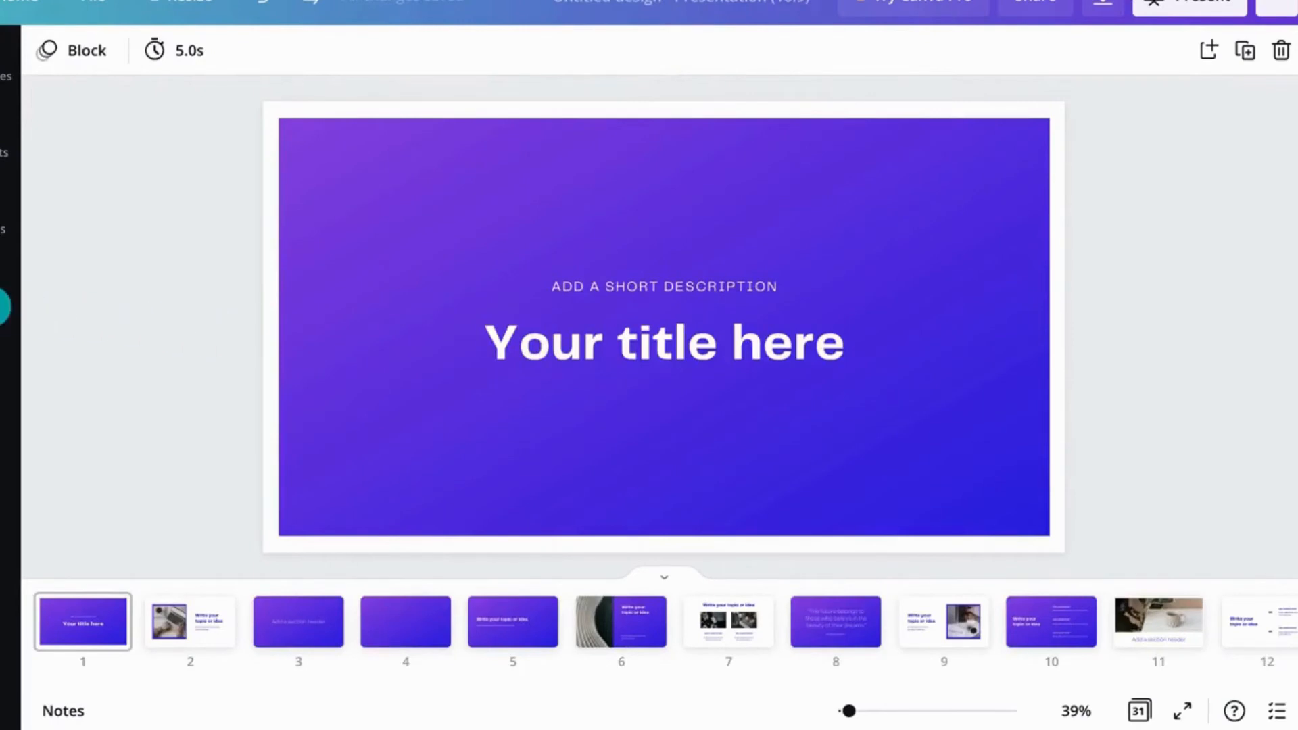
Step: Apply the Quattrocento and Josefin Sans Regular font style to all pages of the presentation
{"action": "left_click", "coordinate": [5, 308]}
{"action": "scroll", "coordinate": [49, 315], "scroll_direction": "down", "scroll_amount": 6}
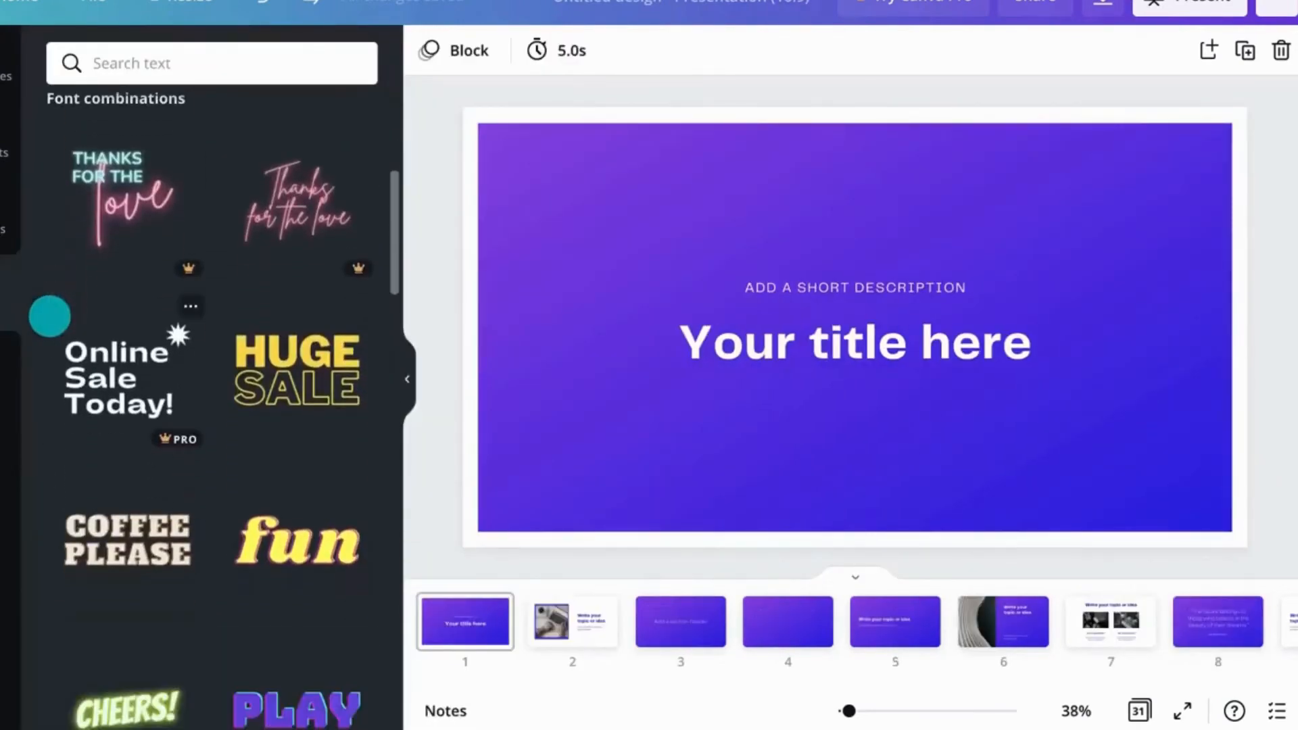
{"action": "scroll", "coordinate": [49, 315], "scroll_direction": "down", "scroll_amount": 10}
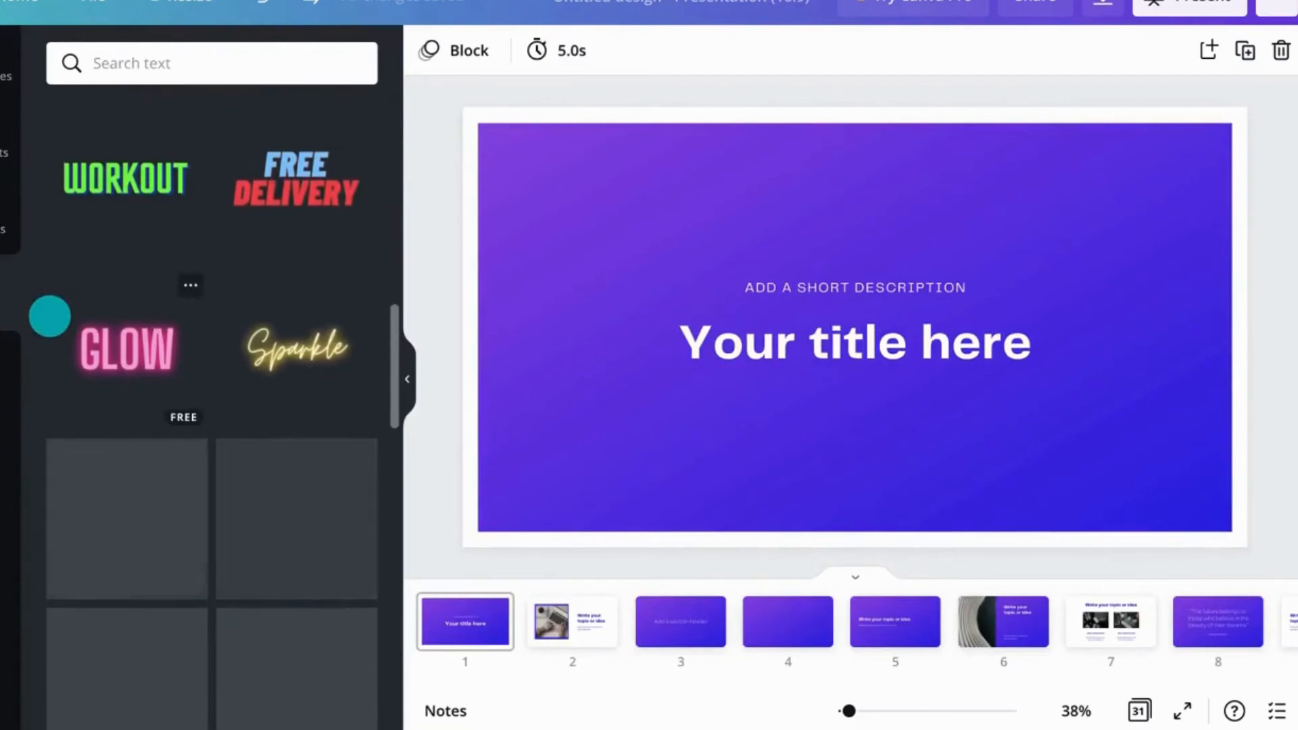
{"action": "left_click", "coordinate": [4, 369]}
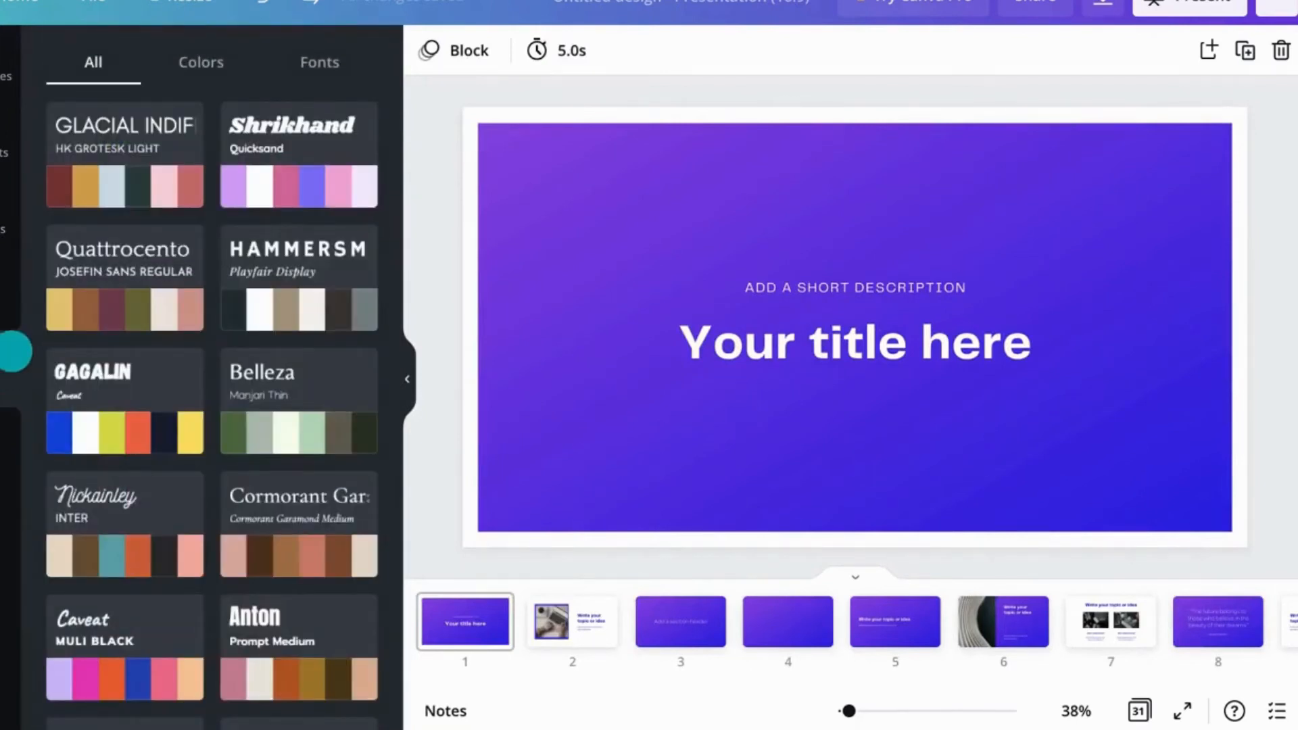
{"action": "left_click", "coordinate": [320, 64]}
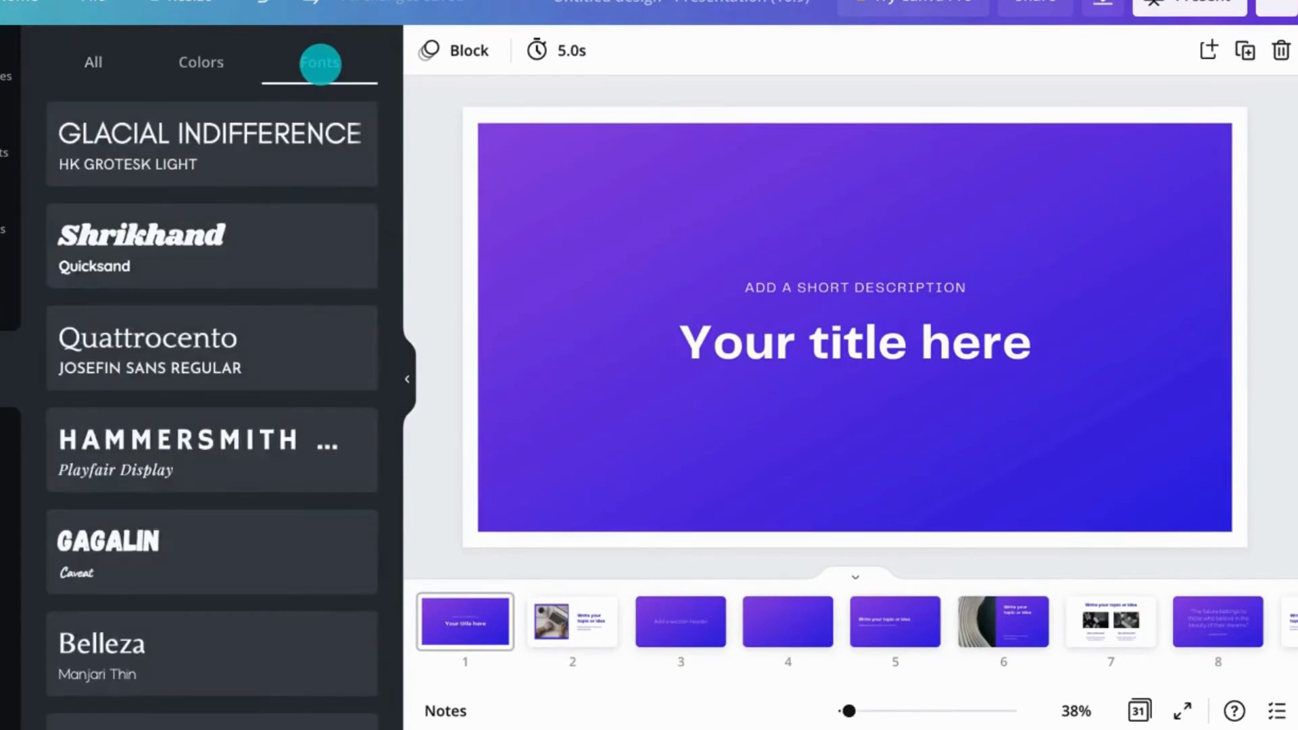
{"action": "left_click", "coordinate": [291, 340]}
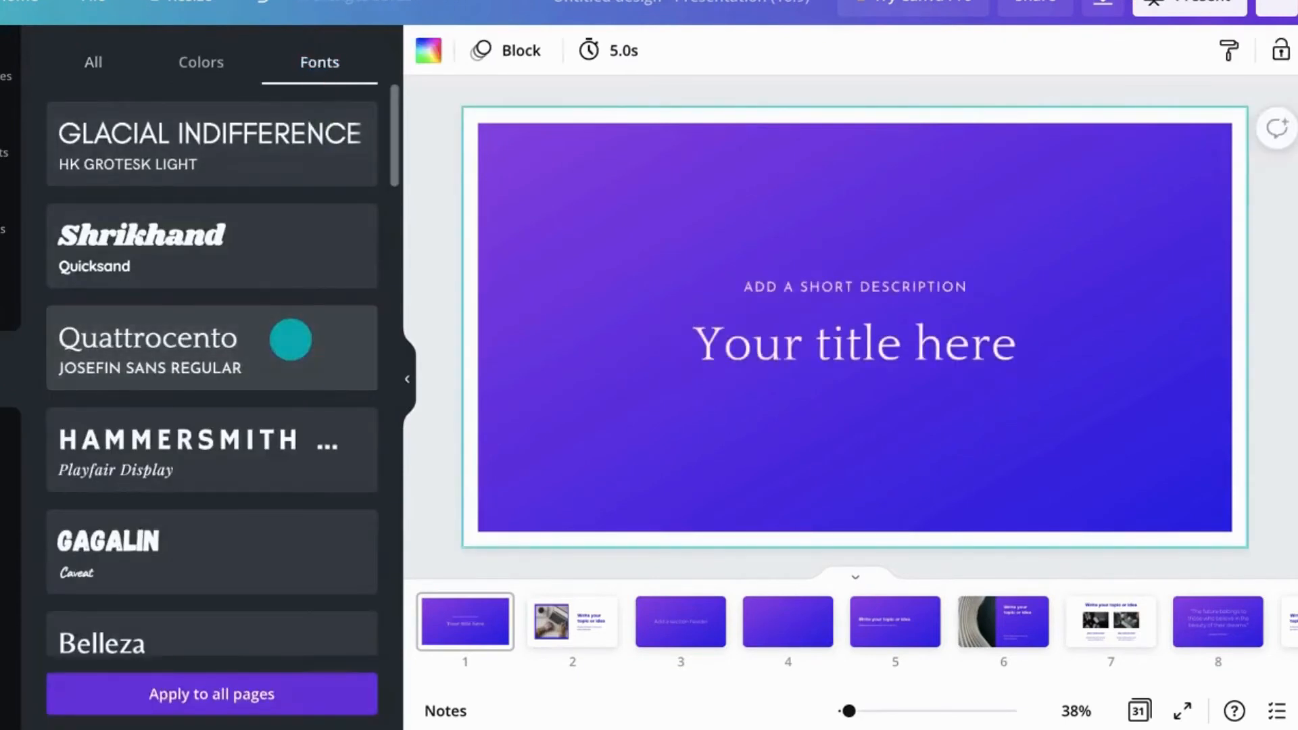
{"action": "left_click", "coordinate": [240, 686]}
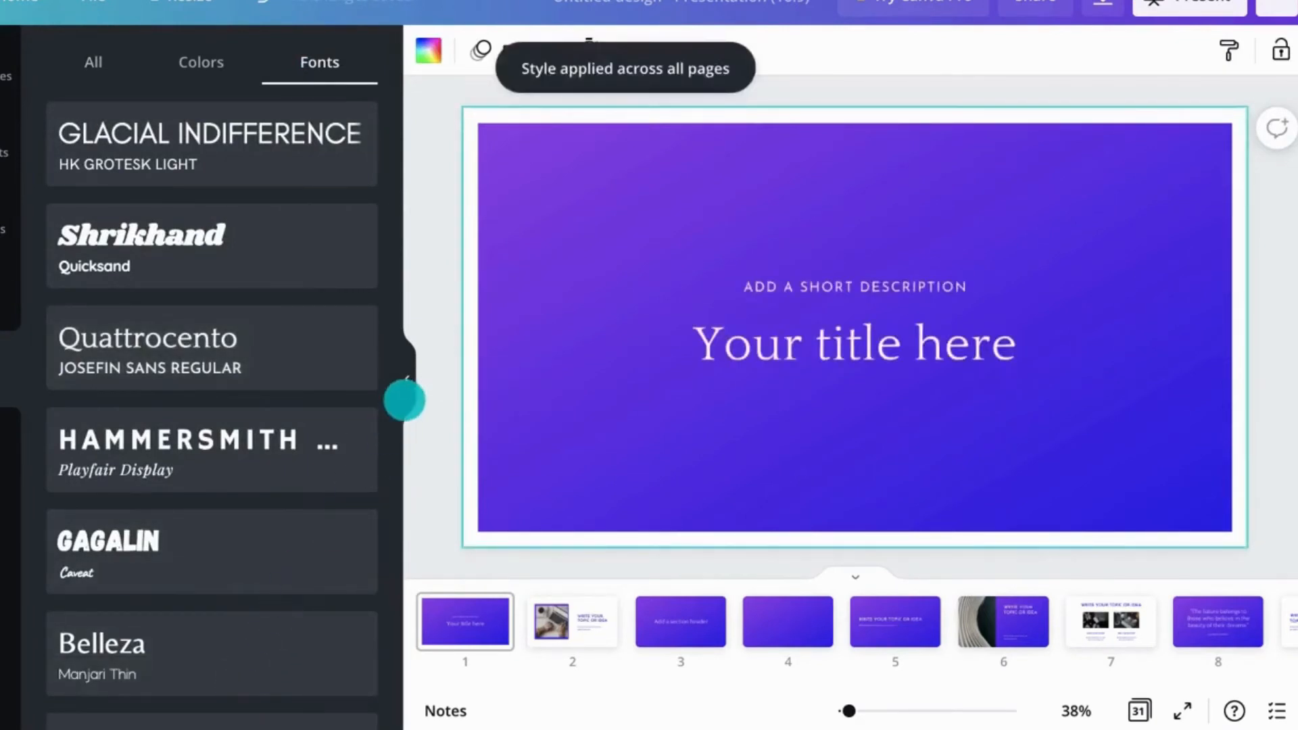
Step: Try the Shadow text effect on the paragraph text, then reset its style to None
{"action": "left_click", "coordinate": [405, 399]}
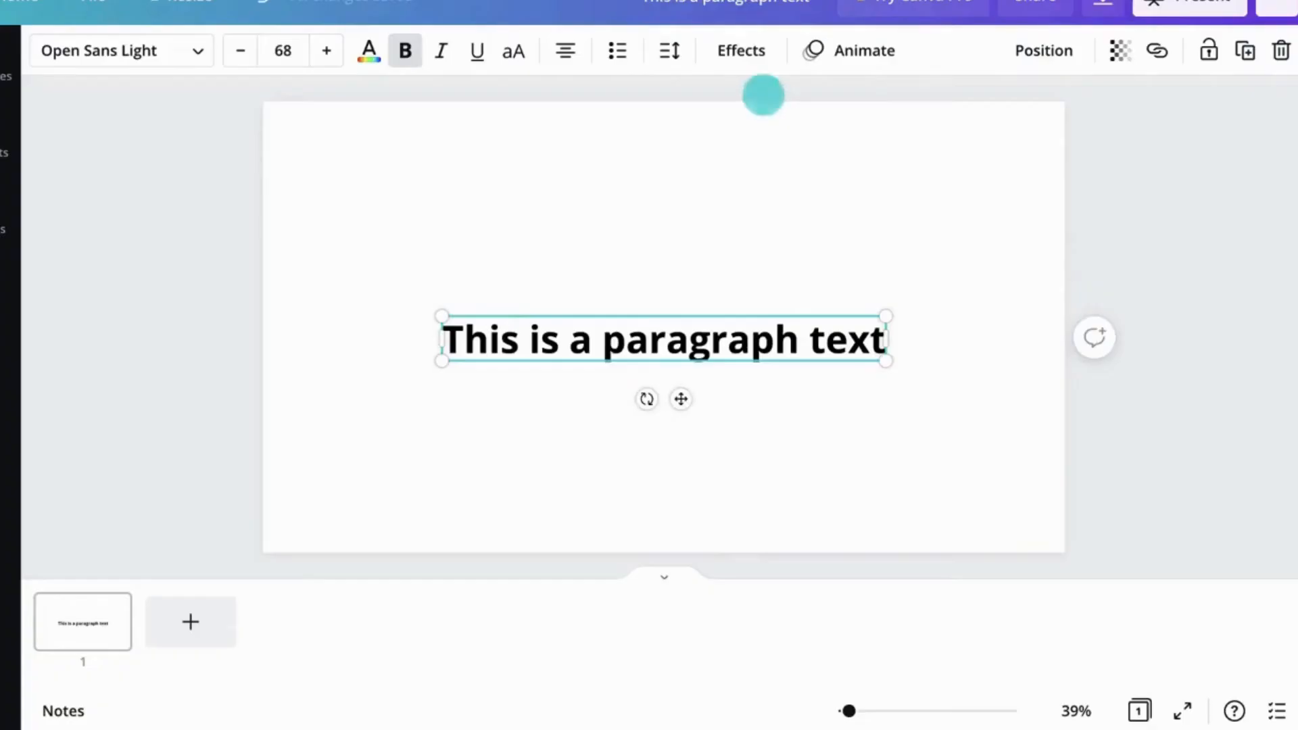
{"action": "left_click", "coordinate": [738, 55]}
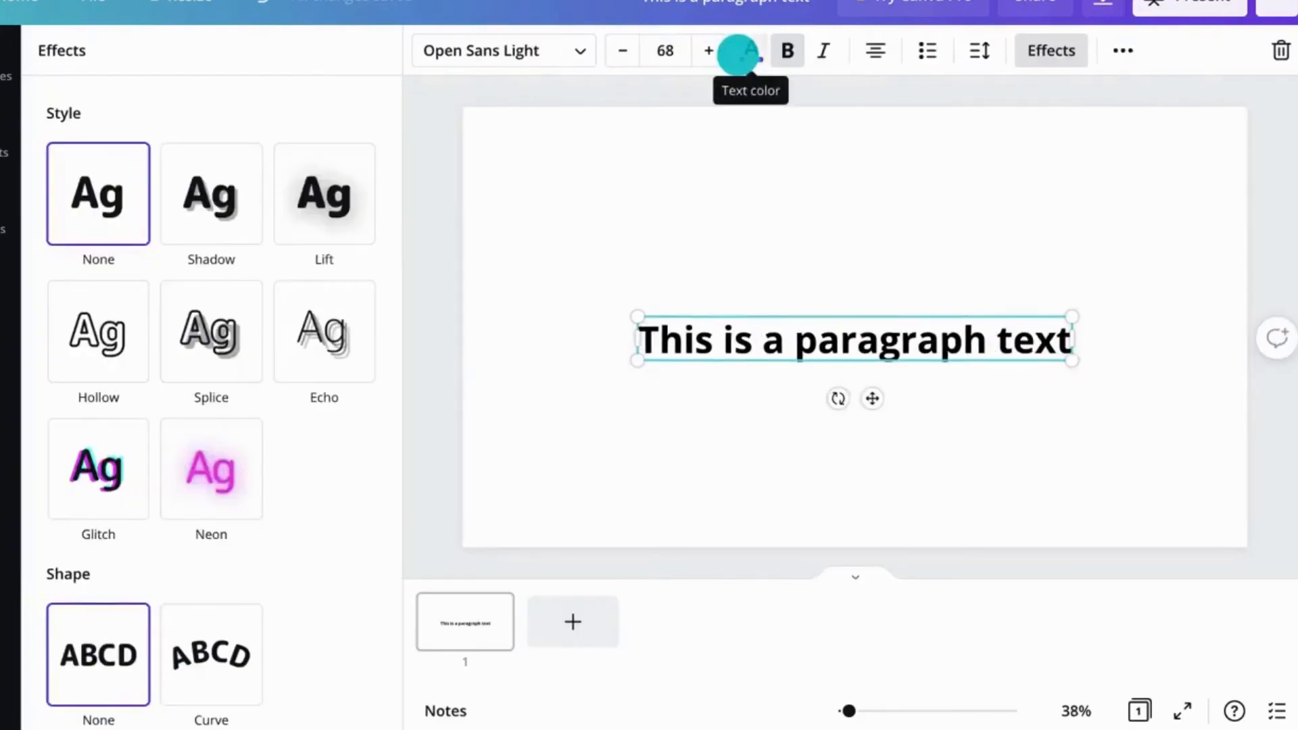
{"action": "left_click", "coordinate": [210, 227]}
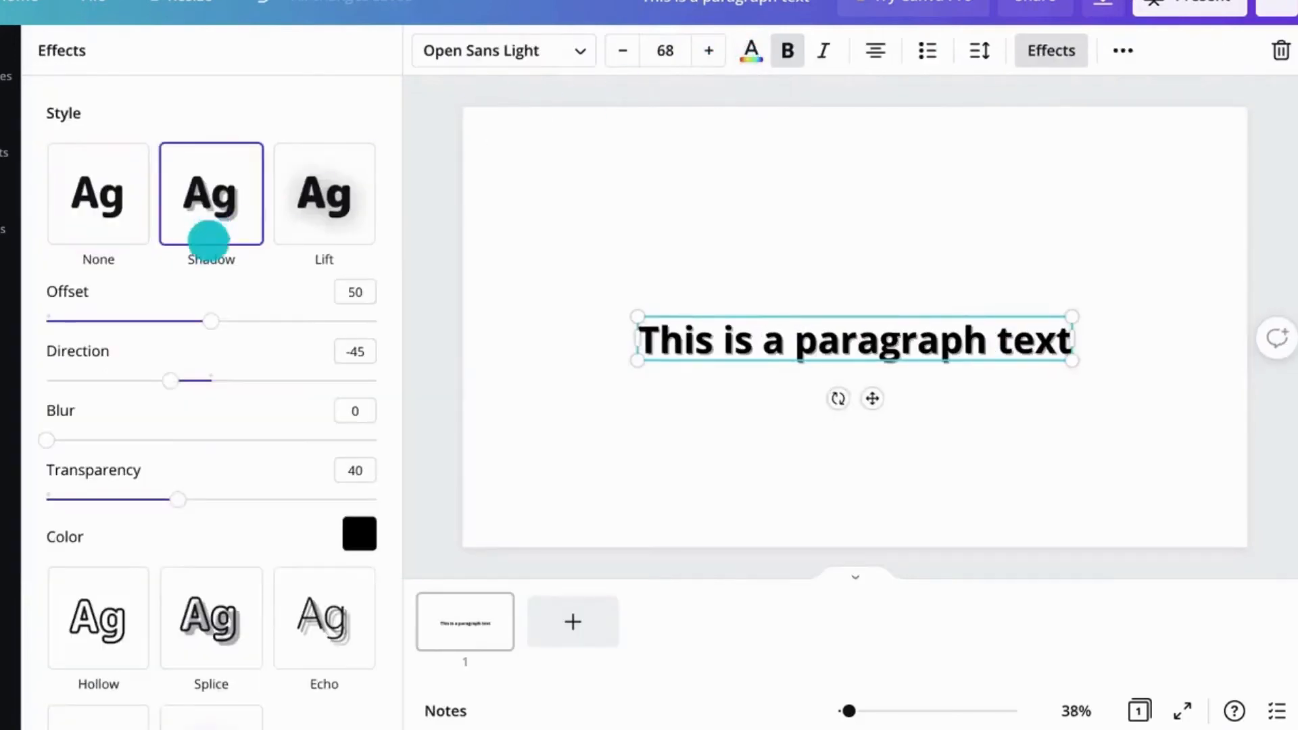
{"action": "left_click", "coordinate": [125, 636]}
{"action": "left_click", "coordinate": [99, 235]}
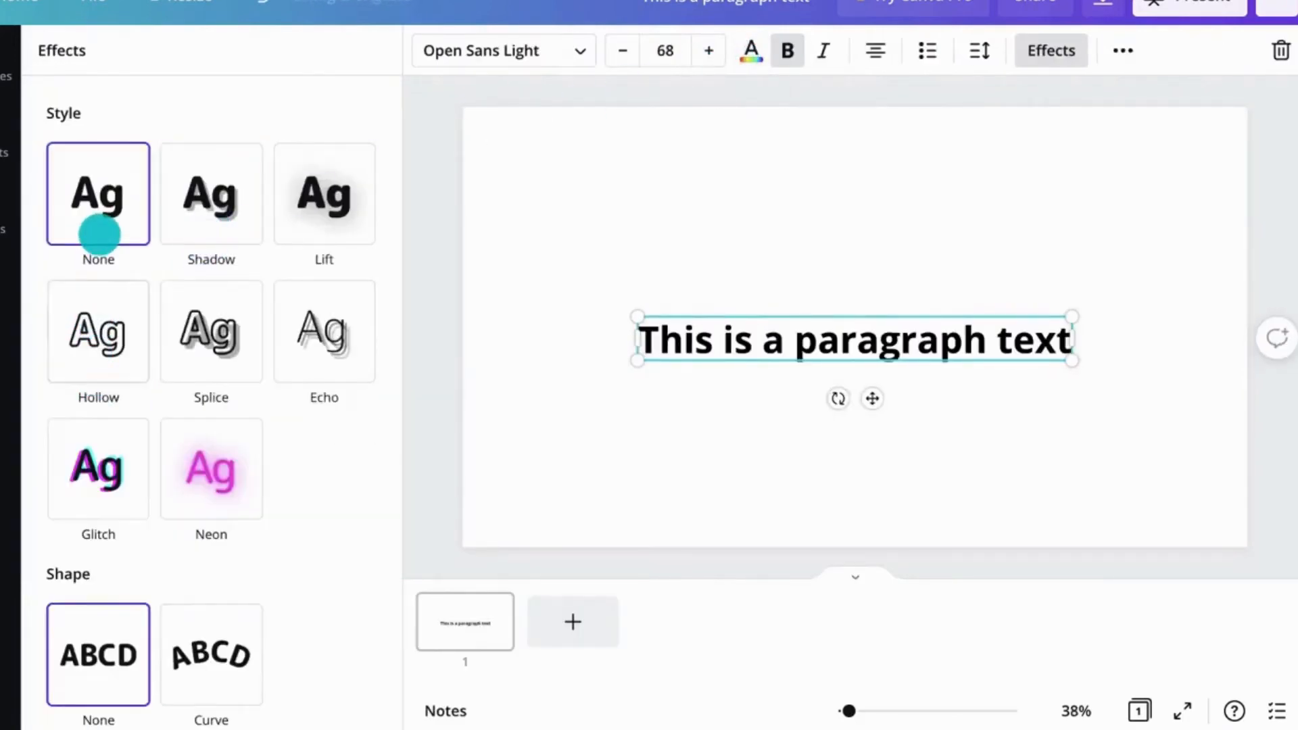
Step: Apply the Curve shape to the paragraph text and set its curve to 34
{"action": "left_click", "coordinate": [224, 640]}
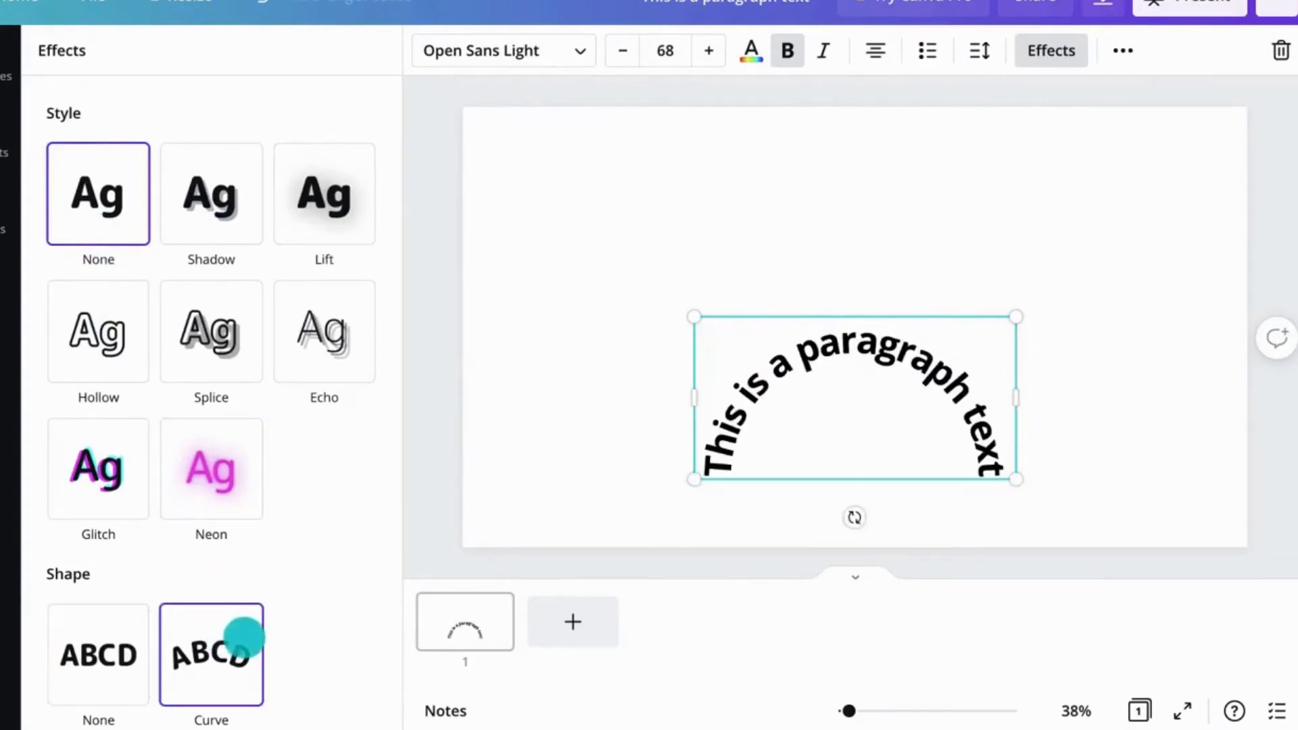
{"action": "left_click_drag", "start_coordinate": [317, 690], "coordinate": [267, 690]}
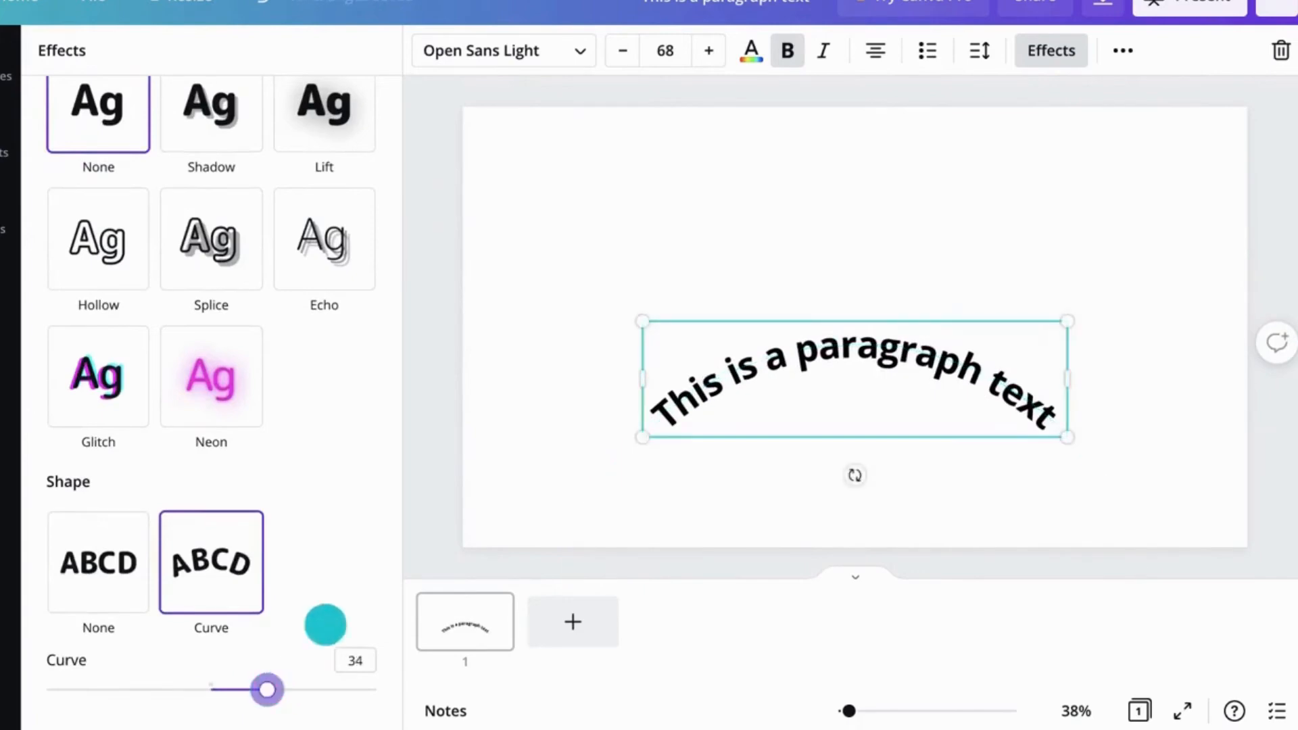
{"action": "left_click", "coordinate": [415, 518]}
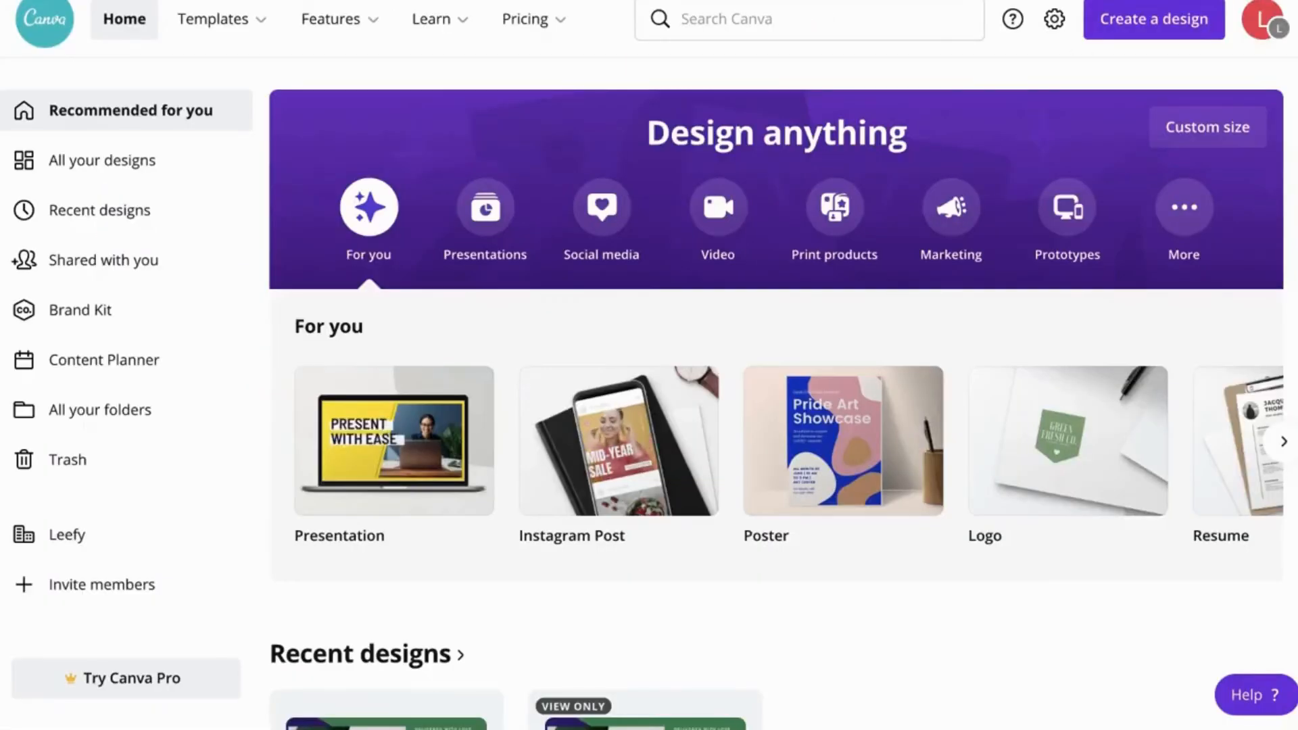
Step: Create a blank 1920 × 1080 px video design
{"action": "left_click", "coordinate": [714, 210]}
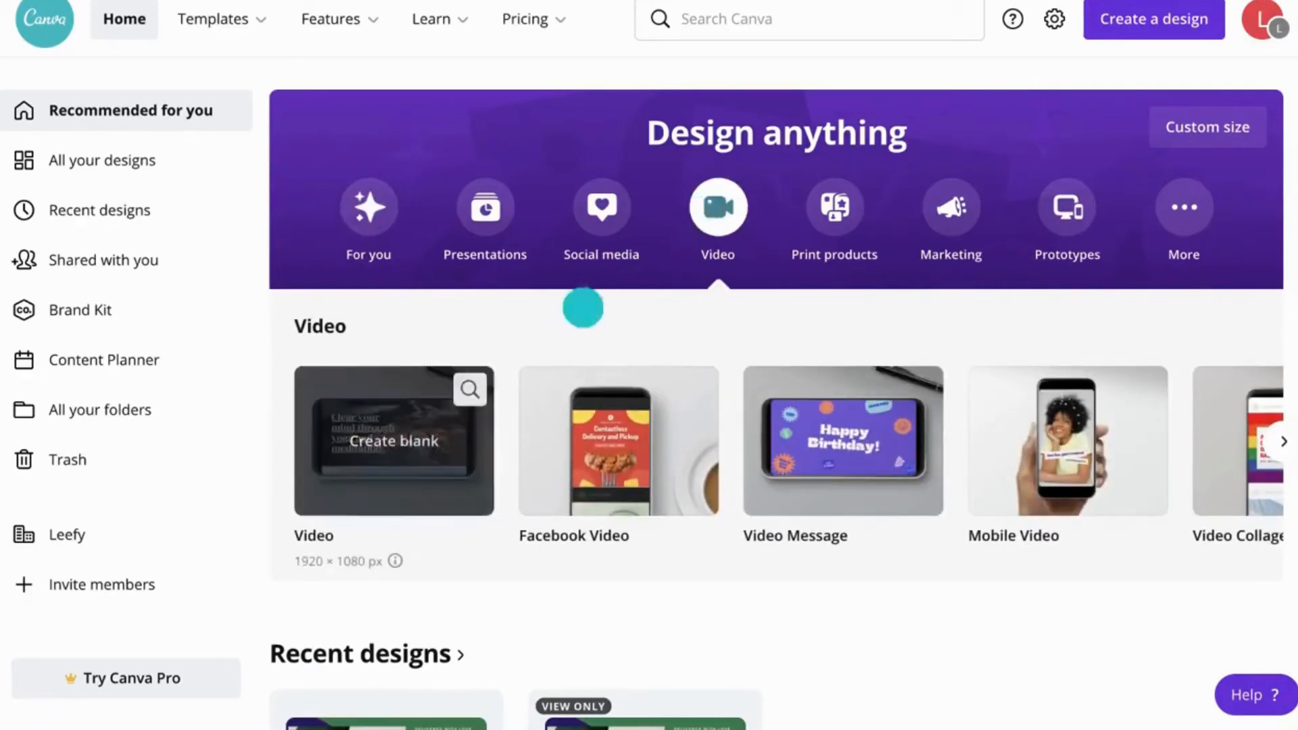
{"action": "mouse_move", "coordinate": [385, 465]}
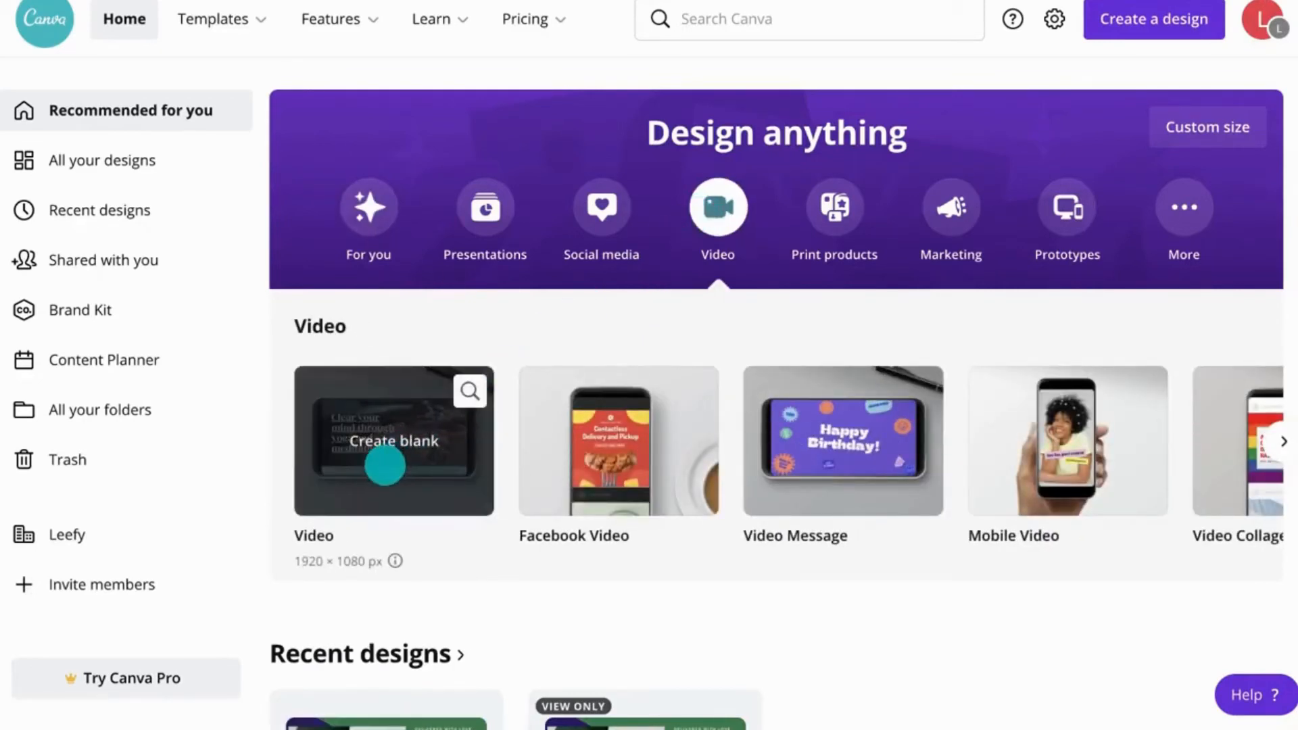
{"action": "left_click", "coordinate": [385, 465]}
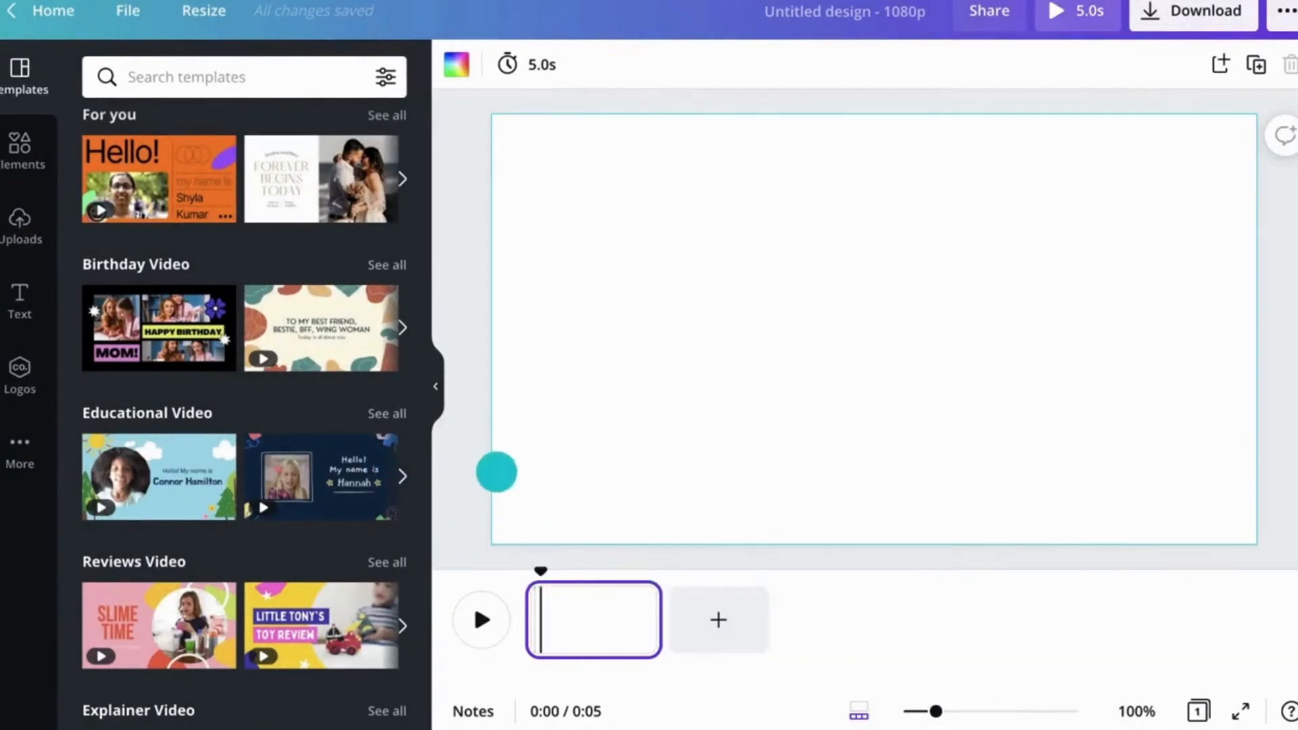
Step: Search video templates for plant and apply the first page of the Green and Pink Business Restaurant Slideshow Video template
{"action": "type", "text": "plant"}
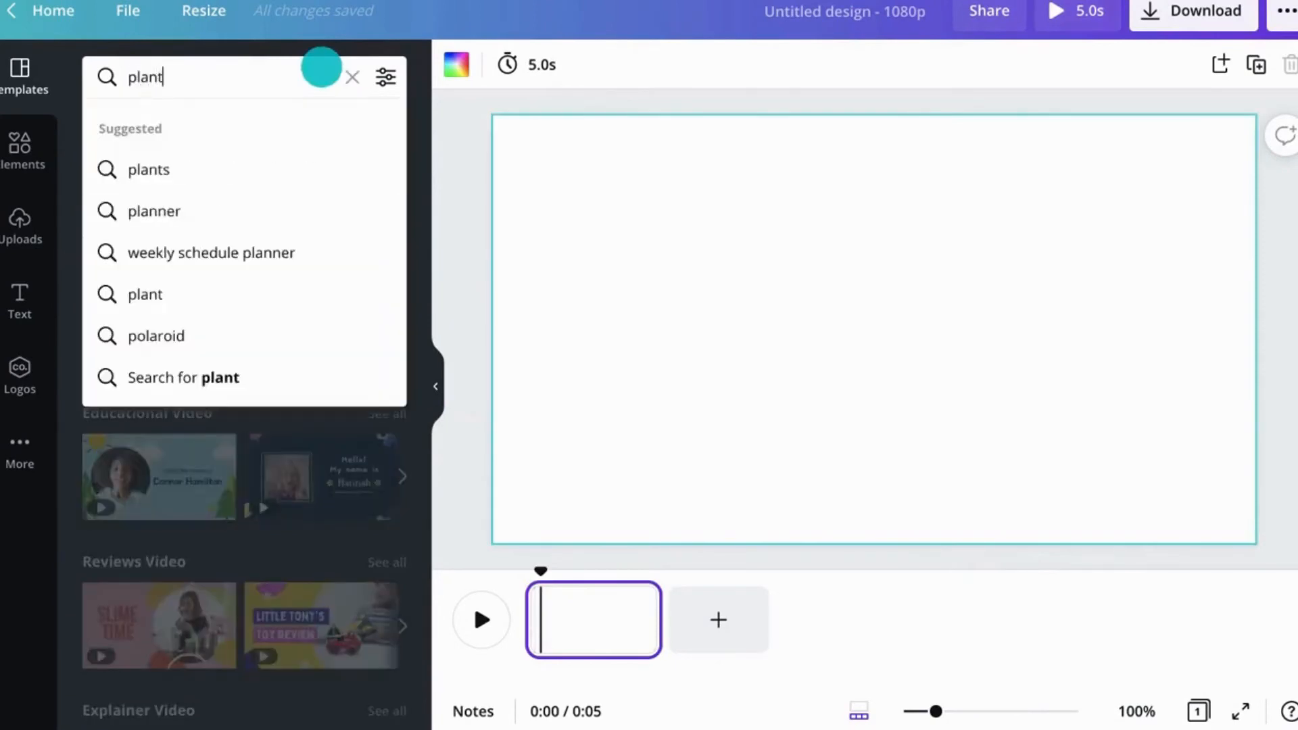
{"action": "key", "text": "Return"}
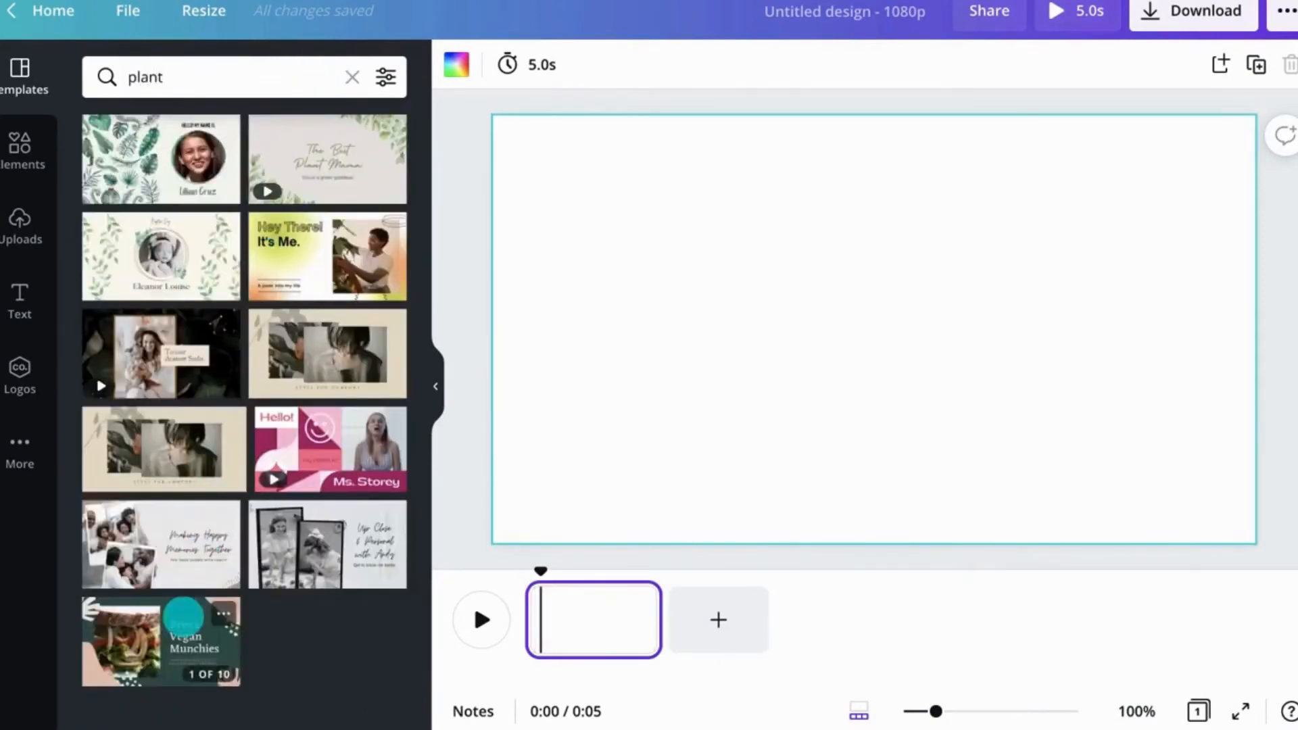
{"action": "left_click", "coordinate": [183, 615]}
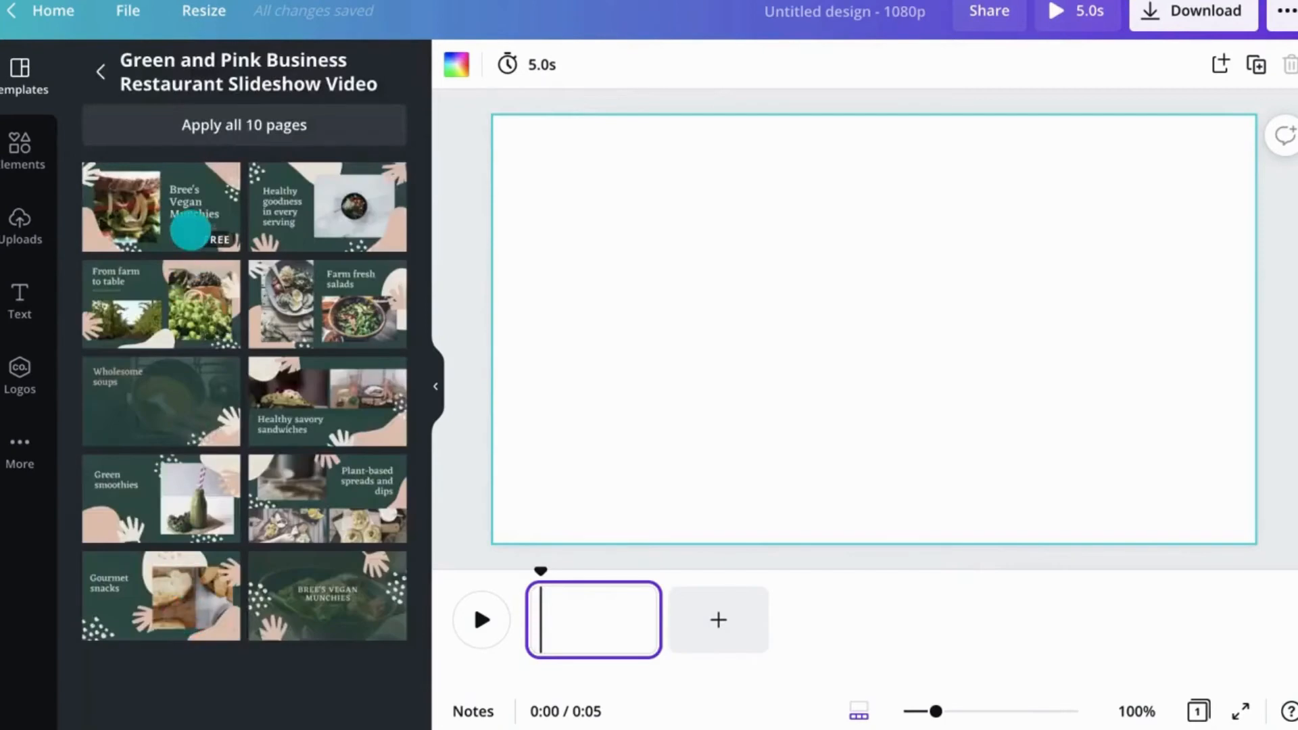
{"action": "left_click", "coordinate": [193, 220]}
Step: Duplicate the first video page
{"action": "left_click", "coordinate": [481, 609]}
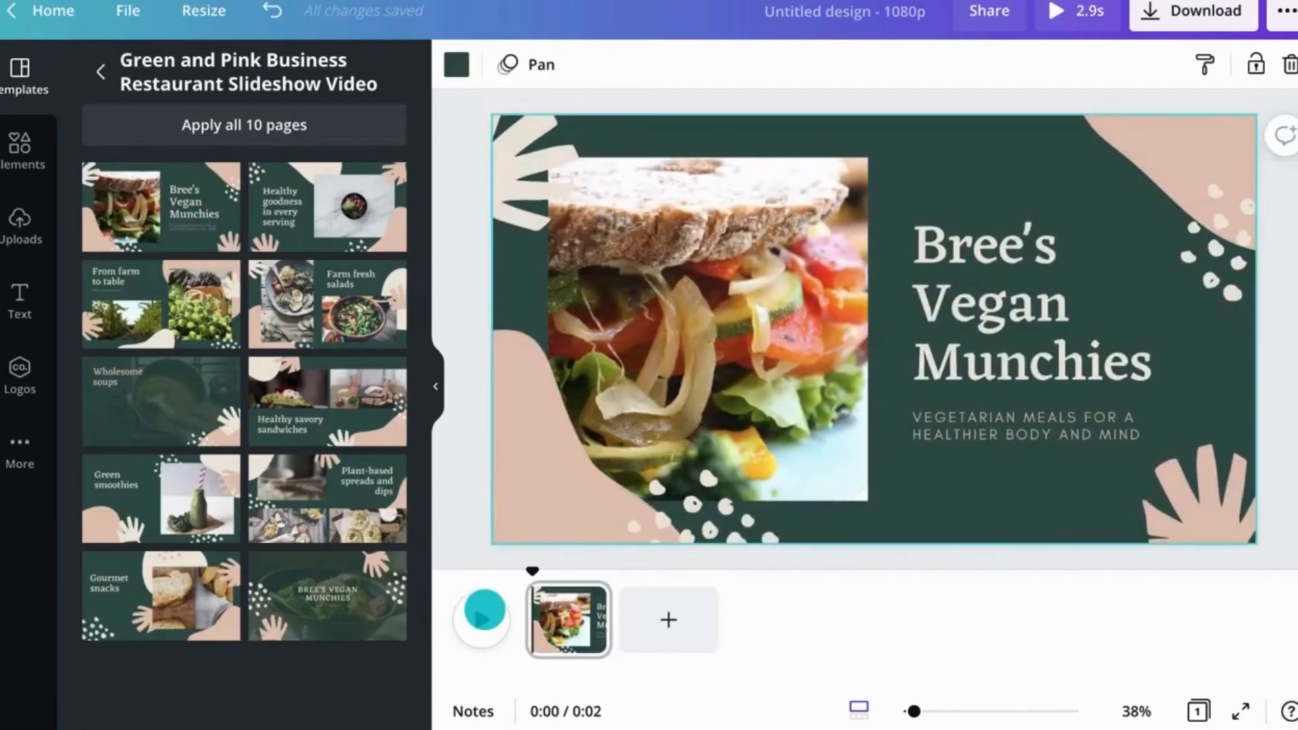
{"action": "right_click", "coordinate": [591, 597]}
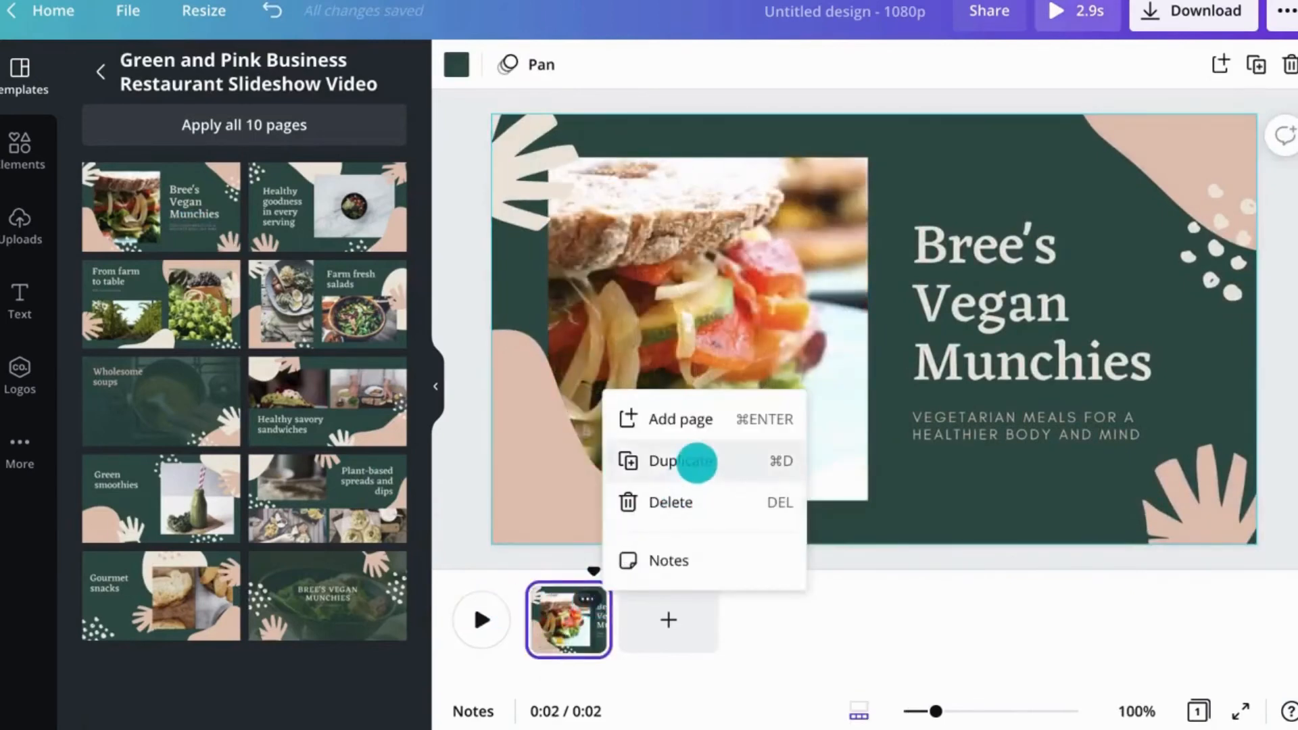
{"action": "left_click", "coordinate": [697, 460]}
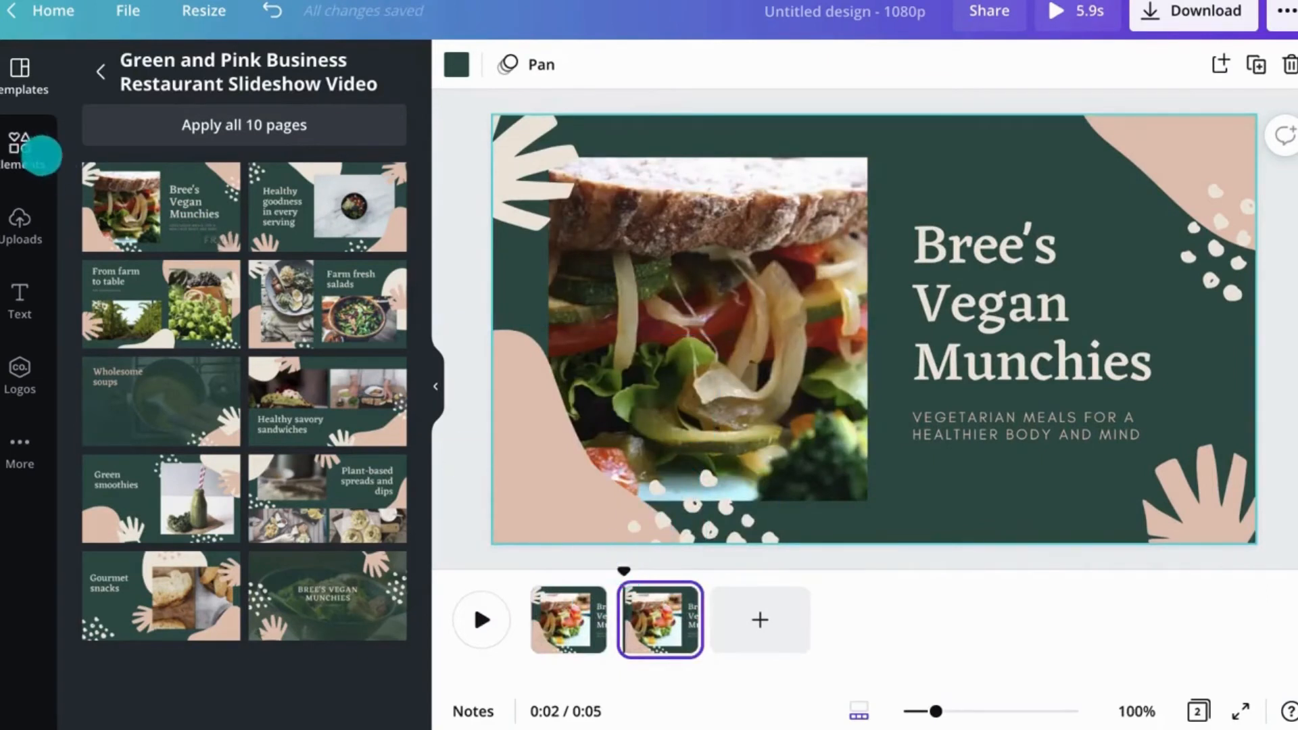
Step: Replace the second page's photo with a stock monstera video and trim that page to 5.0 s
{"action": "left_click", "coordinate": [34, 151]}
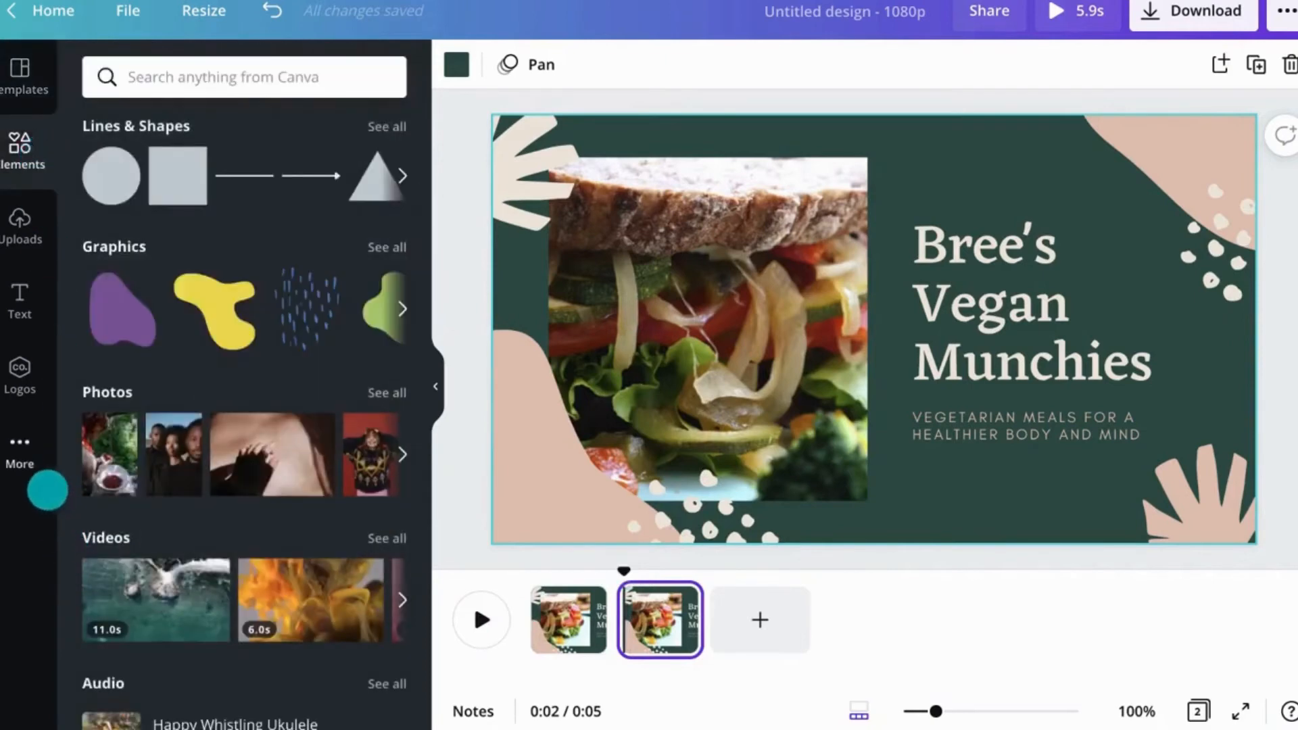
{"action": "left_click", "coordinate": [34, 455]}
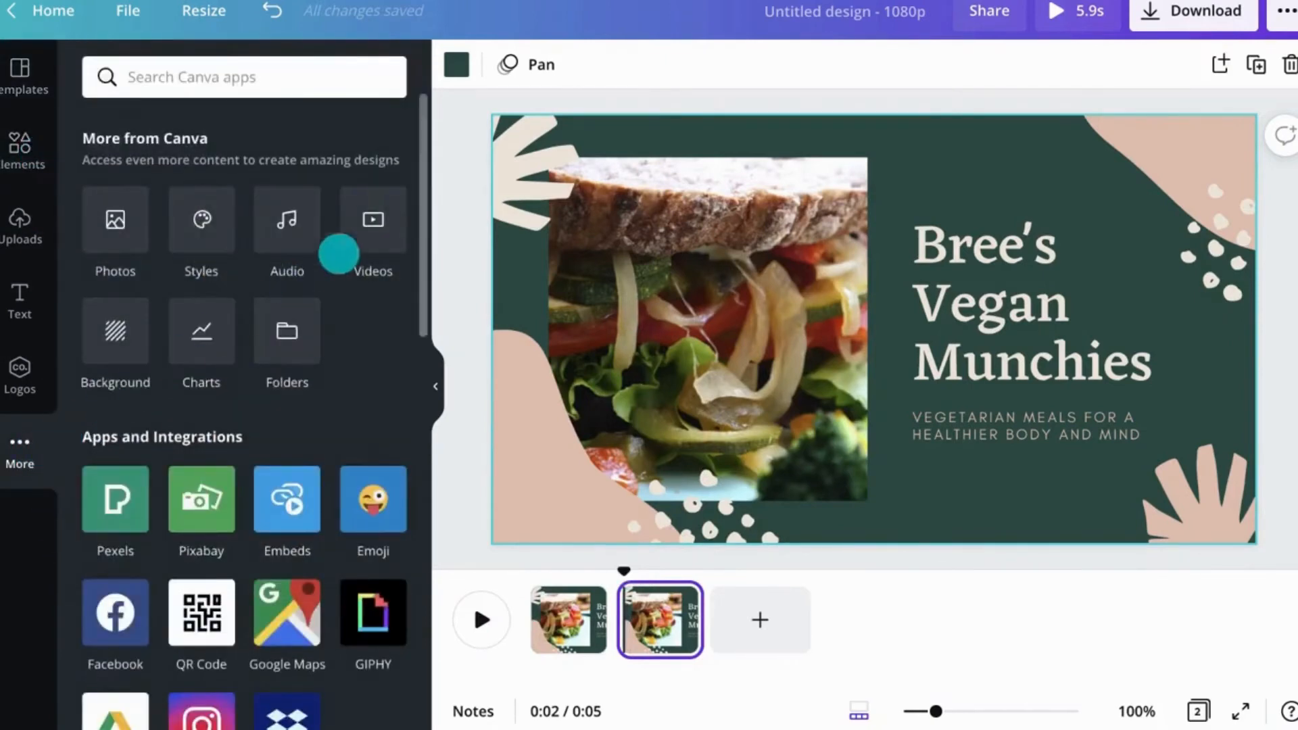
{"action": "left_click", "coordinate": [365, 235]}
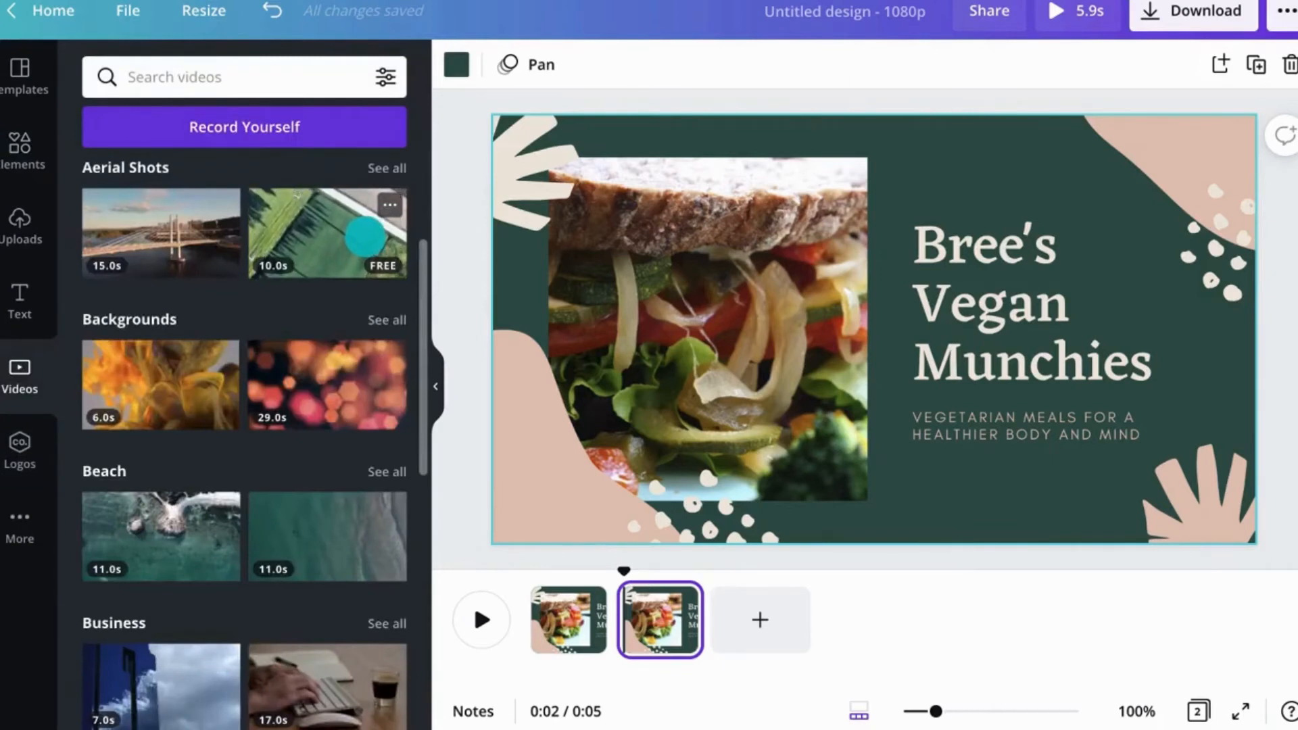
{"action": "left_click", "coordinate": [343, 81]}
{"action": "type", "text": "monsteria"}
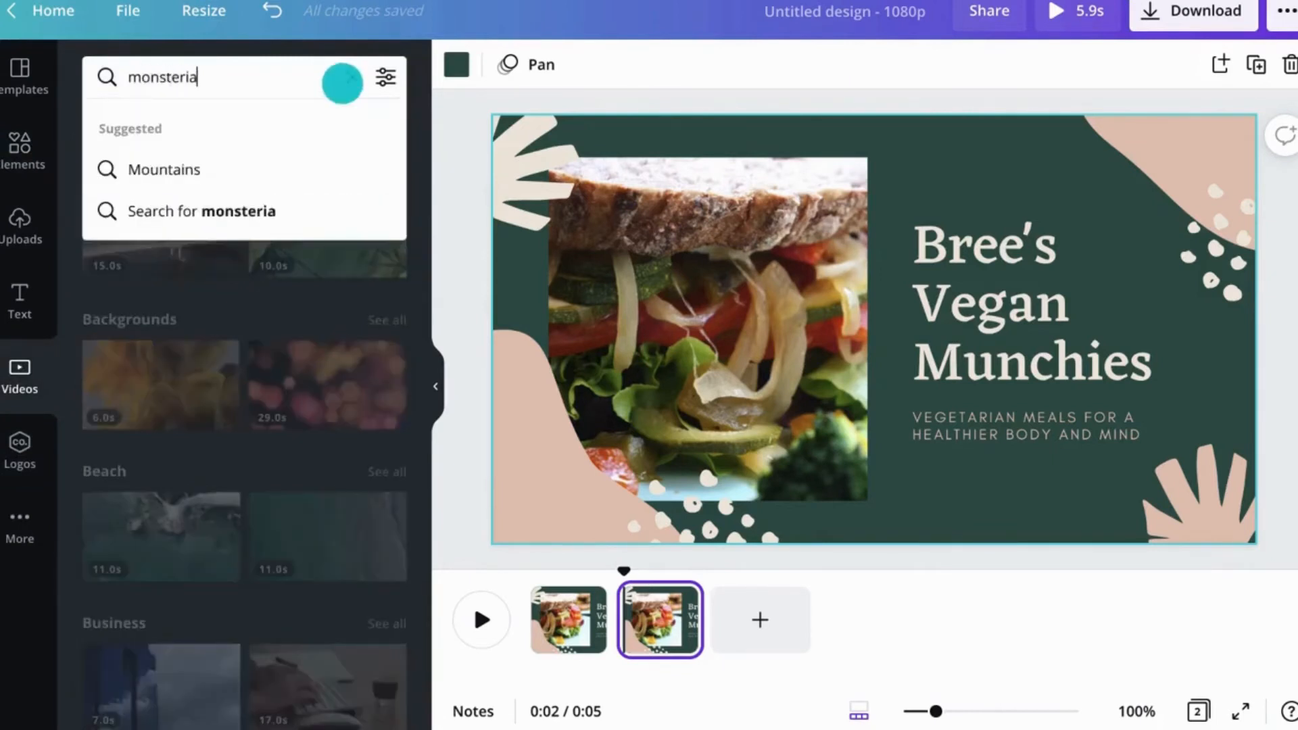
{"action": "key", "text": "Return"}
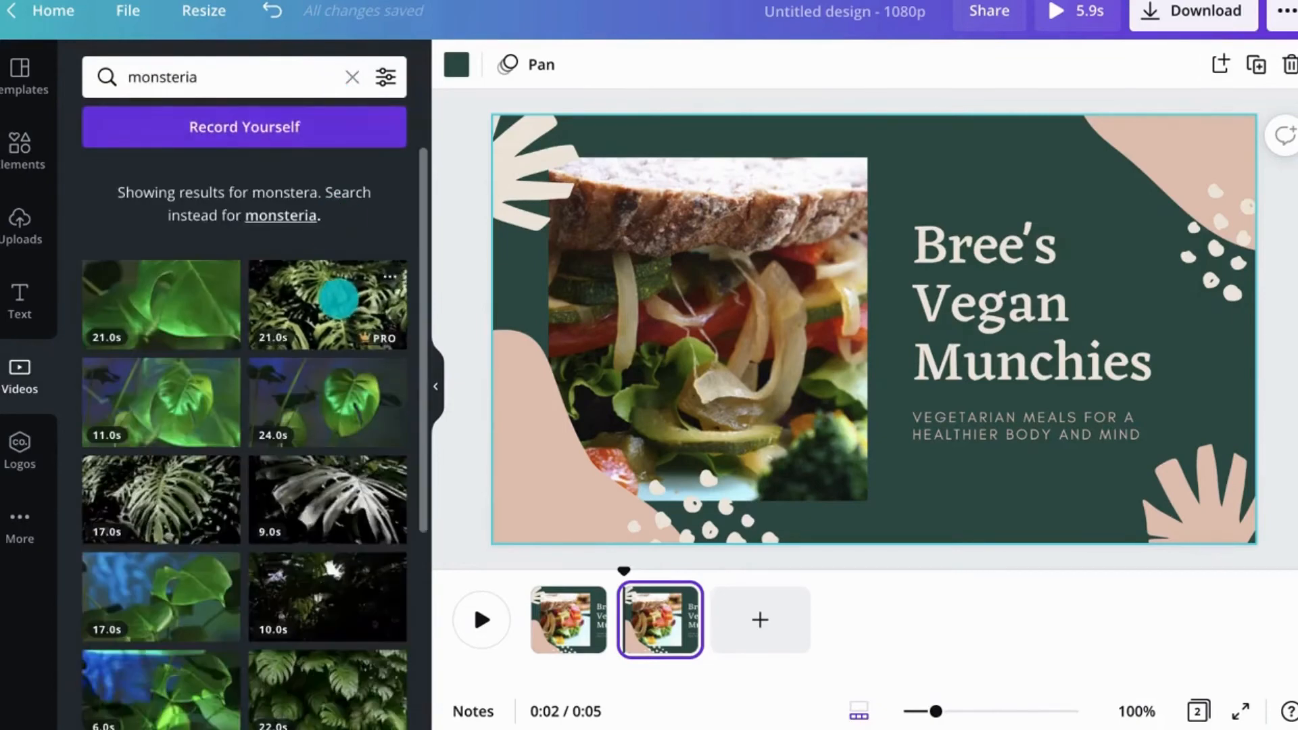
{"action": "left_click_drag", "start_coordinate": [338, 300], "coordinate": [660, 318]}
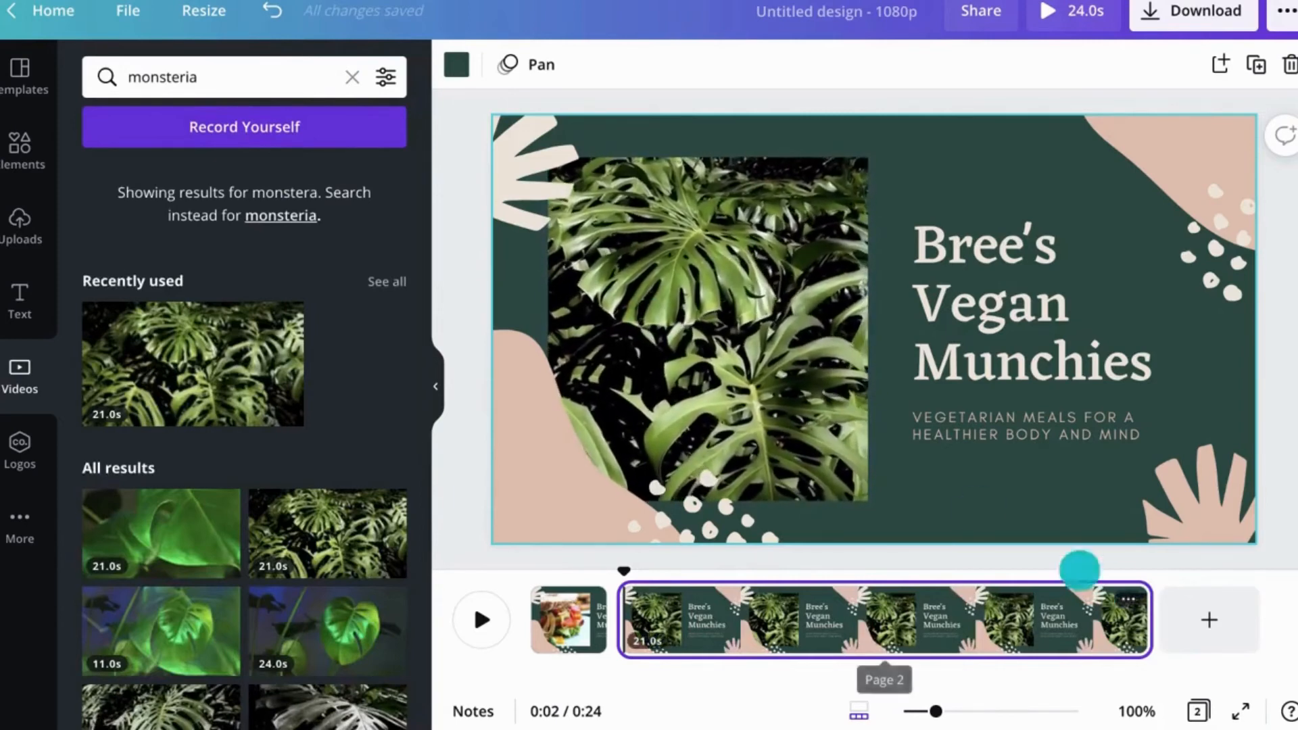
{"action": "left_click_drag", "start_coordinate": [1148, 619], "coordinate": [744, 619]}
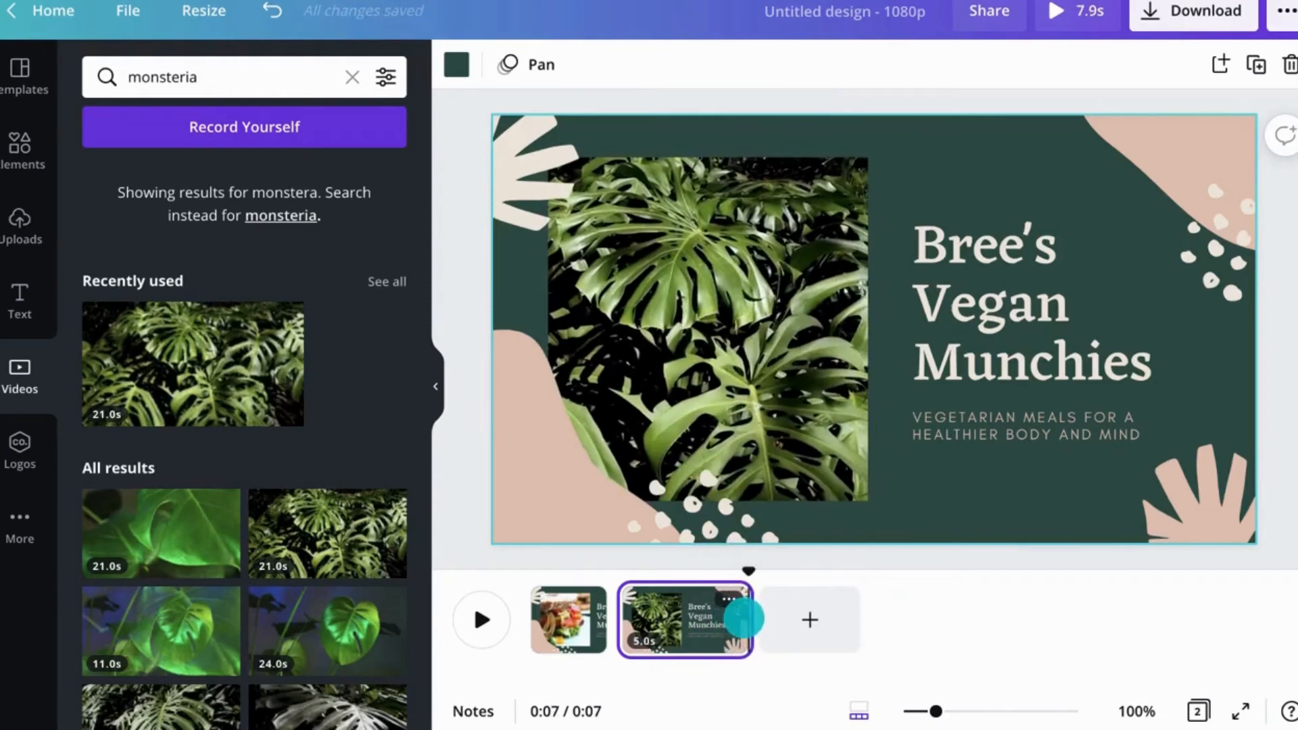
Step: Upload the video Record yourself.mp4 from the device
{"action": "left_click", "coordinate": [41, 238]}
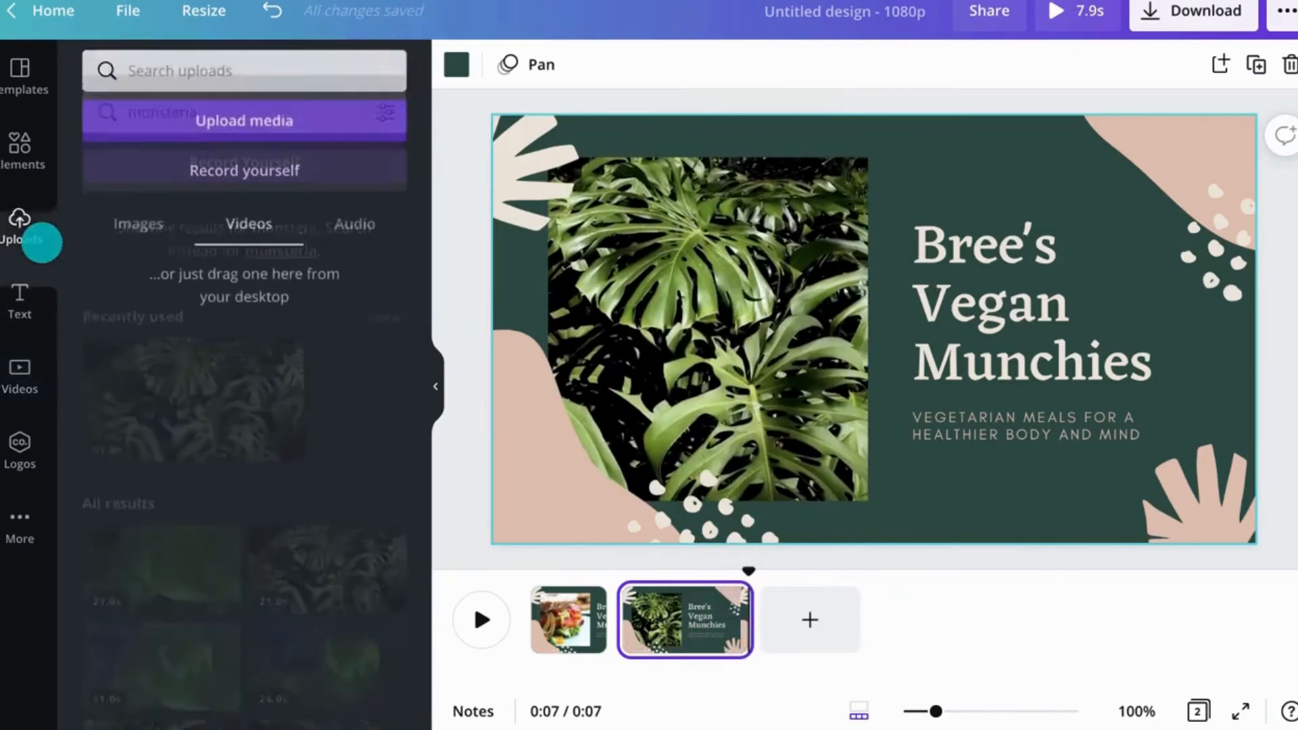
{"action": "left_click", "coordinate": [204, 128]}
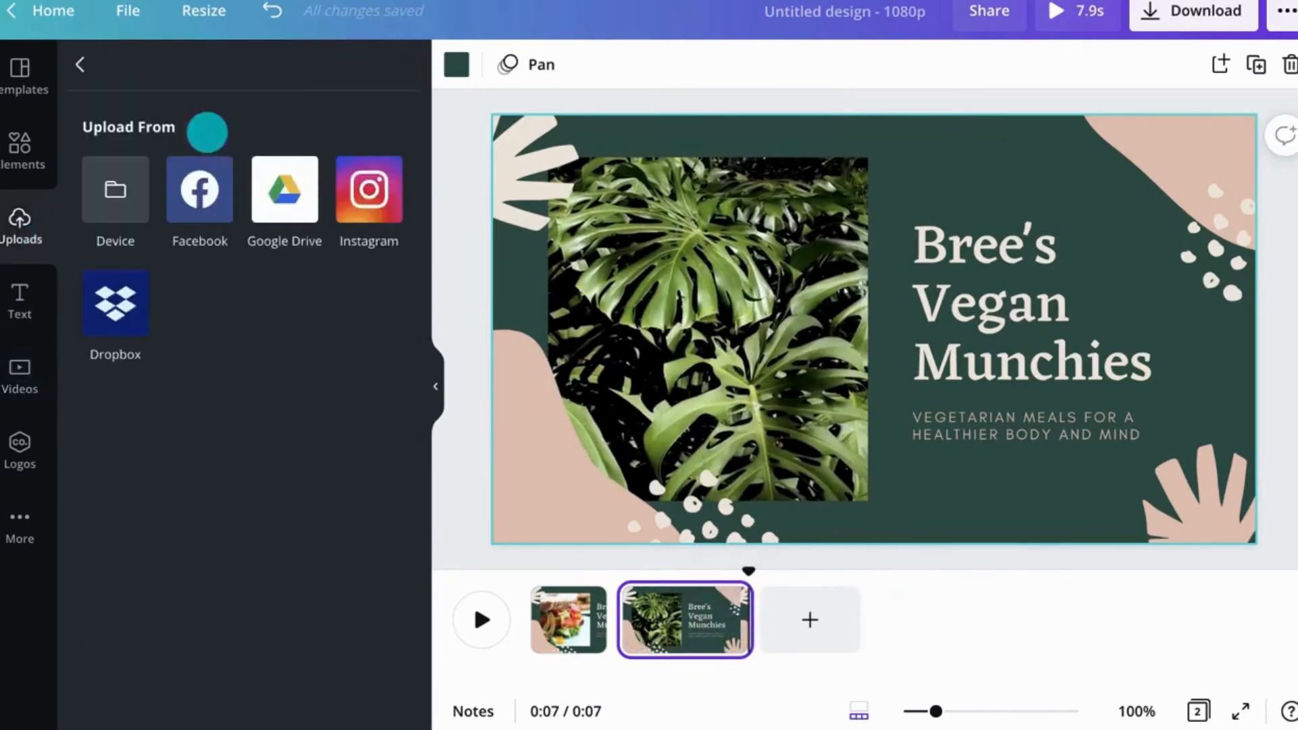
{"action": "left_click", "coordinate": [116, 189]}
{"action": "left_click", "coordinate": [249, 186]}
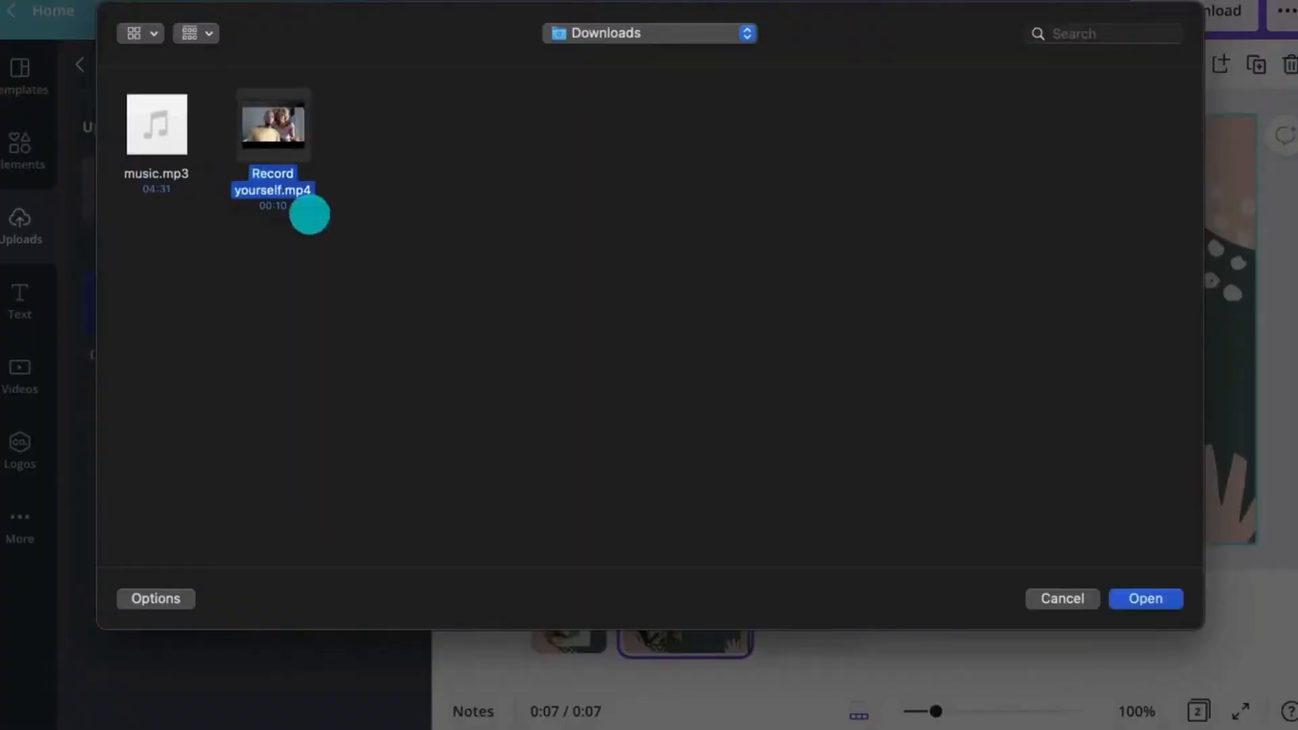
{"action": "left_click", "coordinate": [1142, 596]}
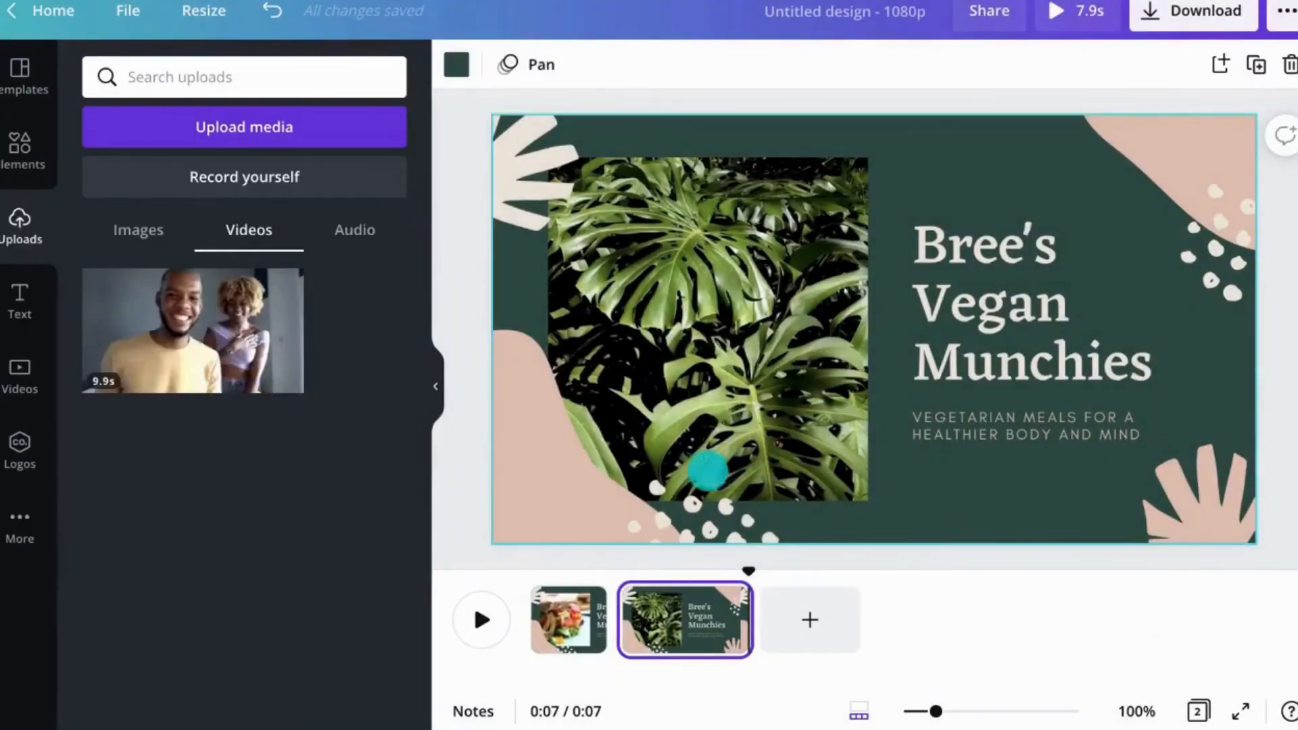
Step: Replace the monstera video on the second page with the uploaded video
{"action": "left_click_drag", "start_coordinate": [271, 345], "coordinate": [736, 338]}
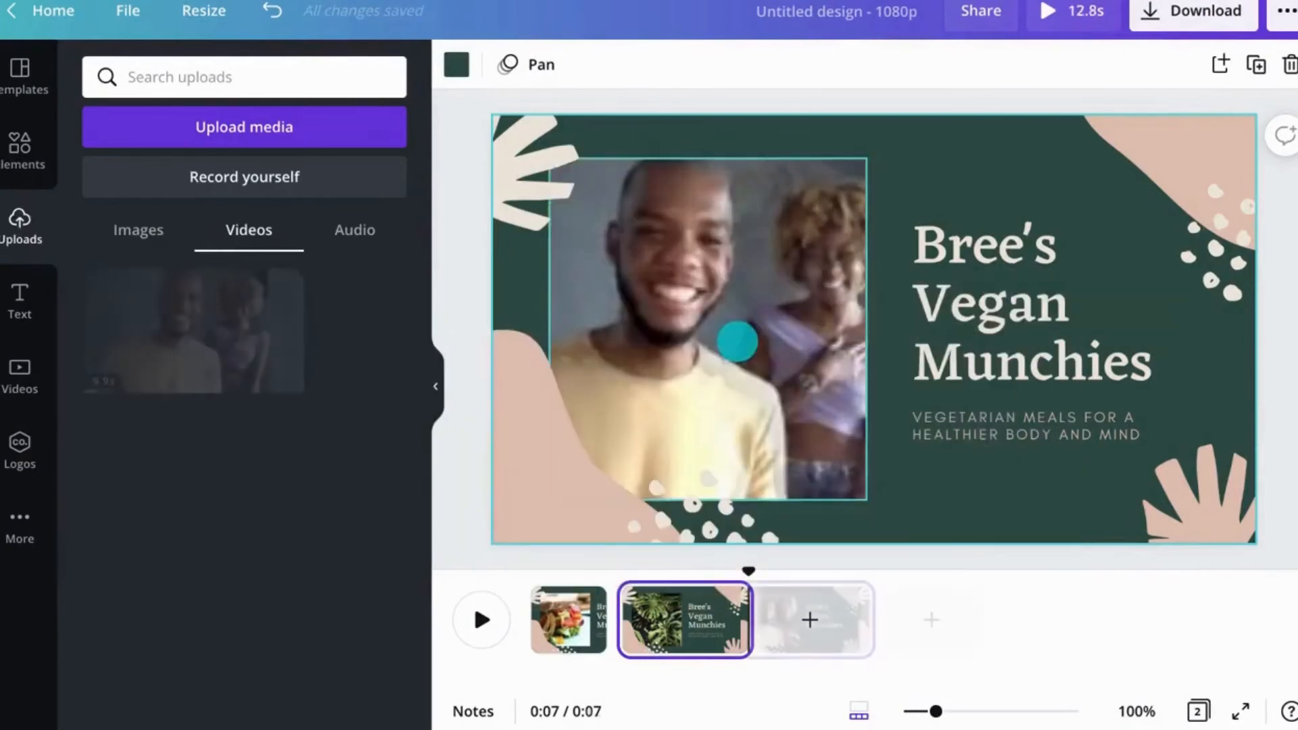
Step: Upload the audio file music.mp3 from the device's Downloads folder
{"action": "left_click", "coordinate": [362, 122]}
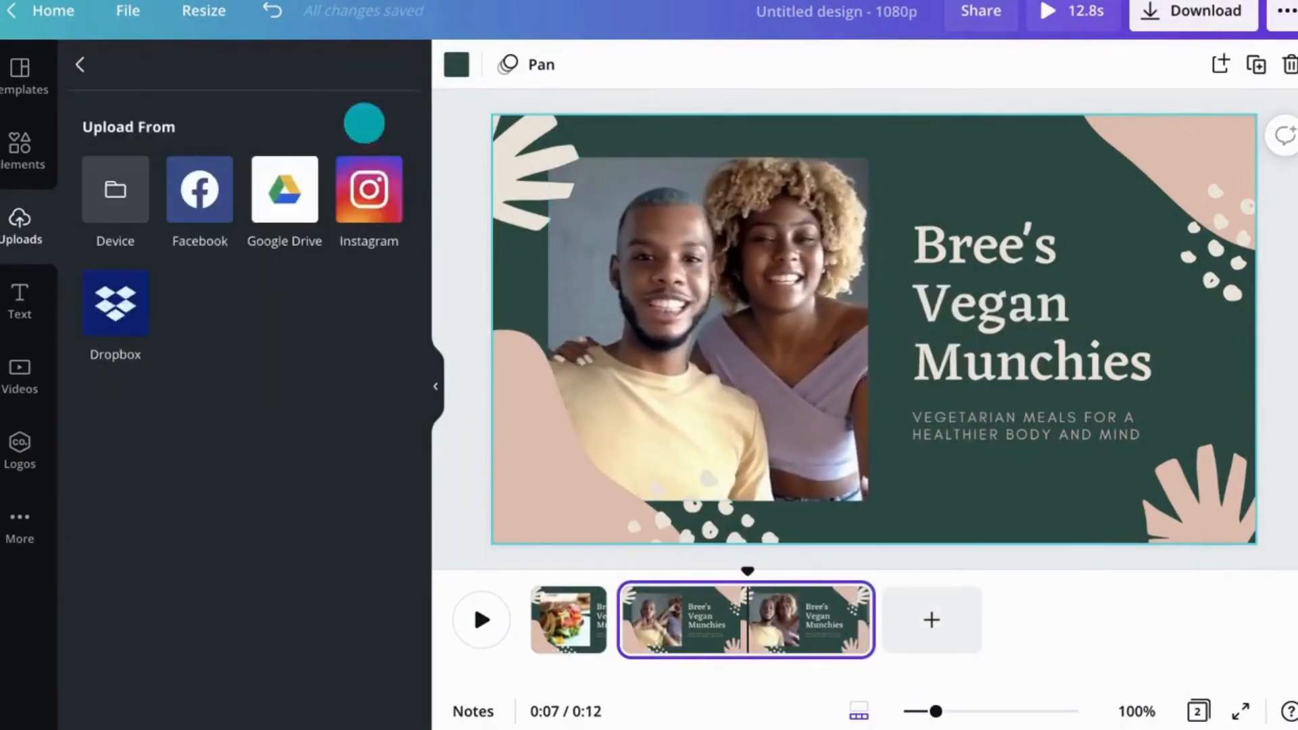
{"action": "left_click", "coordinate": [129, 193]}
{"action": "left_click", "coordinate": [151, 174]}
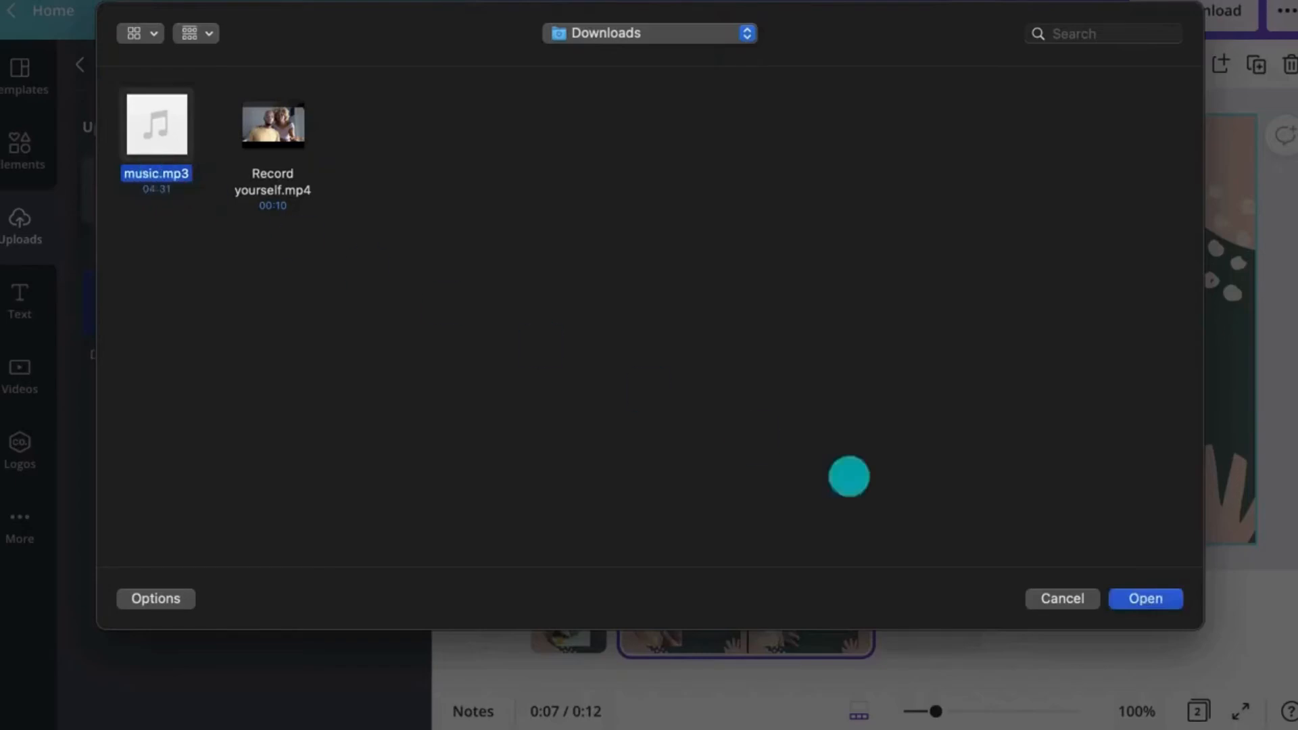
{"action": "left_click", "coordinate": [1142, 600]}
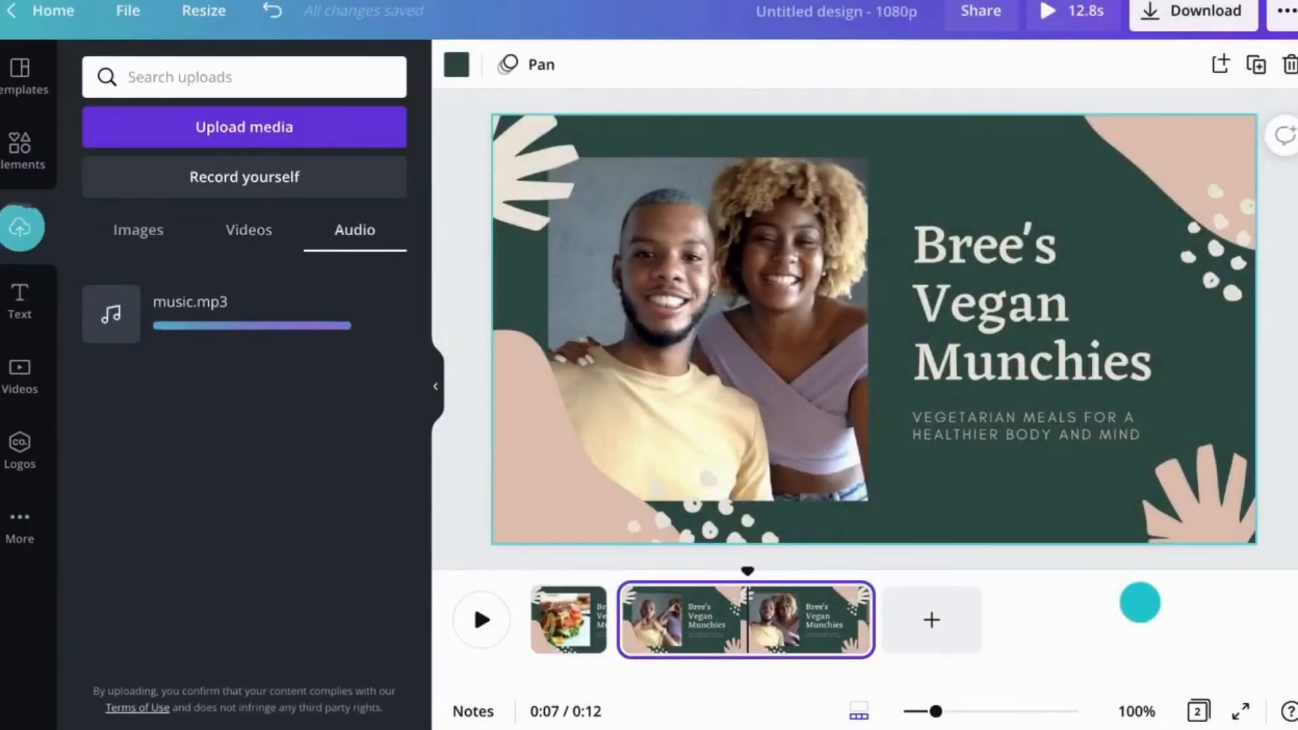
{"action": "left_click", "coordinate": [241, 341]}
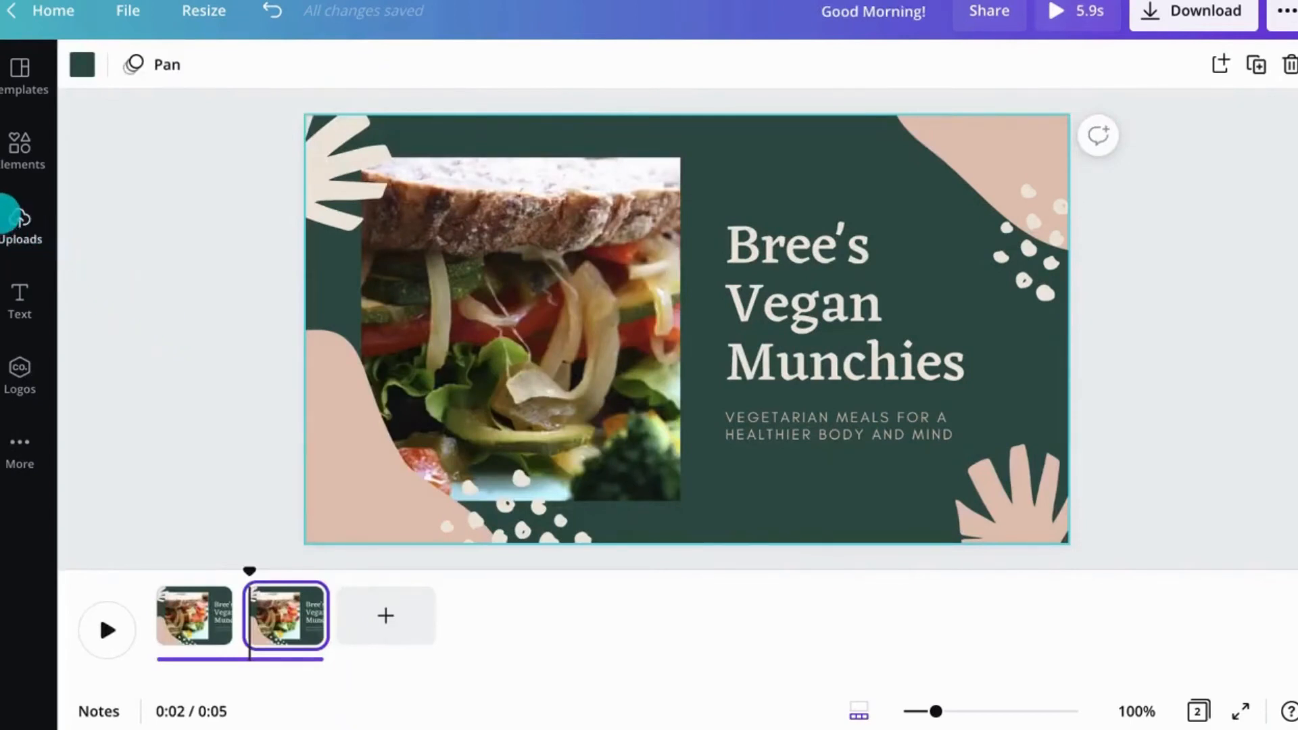
Step: Record a short webcam video with Record yourself, save it, and place it into the second page's photo frame
{"action": "left_click", "coordinate": [21, 216]}
{"action": "left_click", "coordinate": [165, 176]}
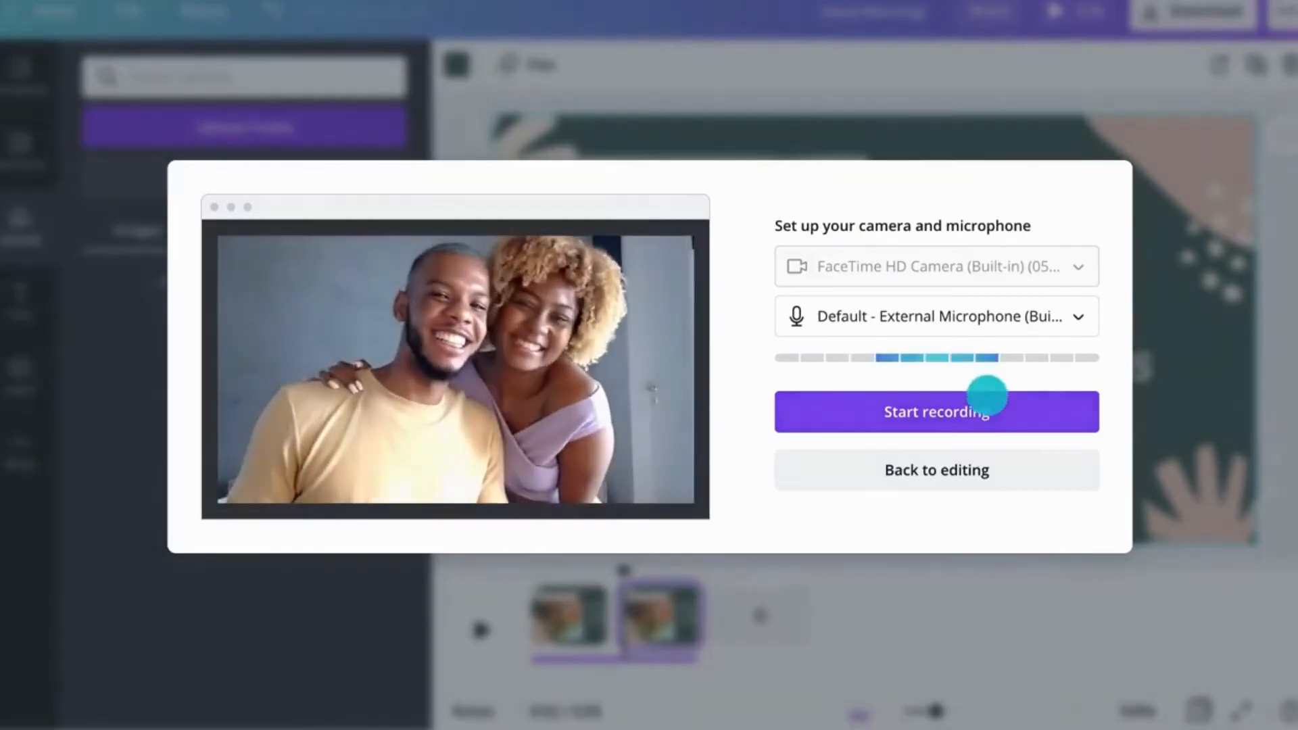
{"action": "left_click", "coordinate": [987, 404]}
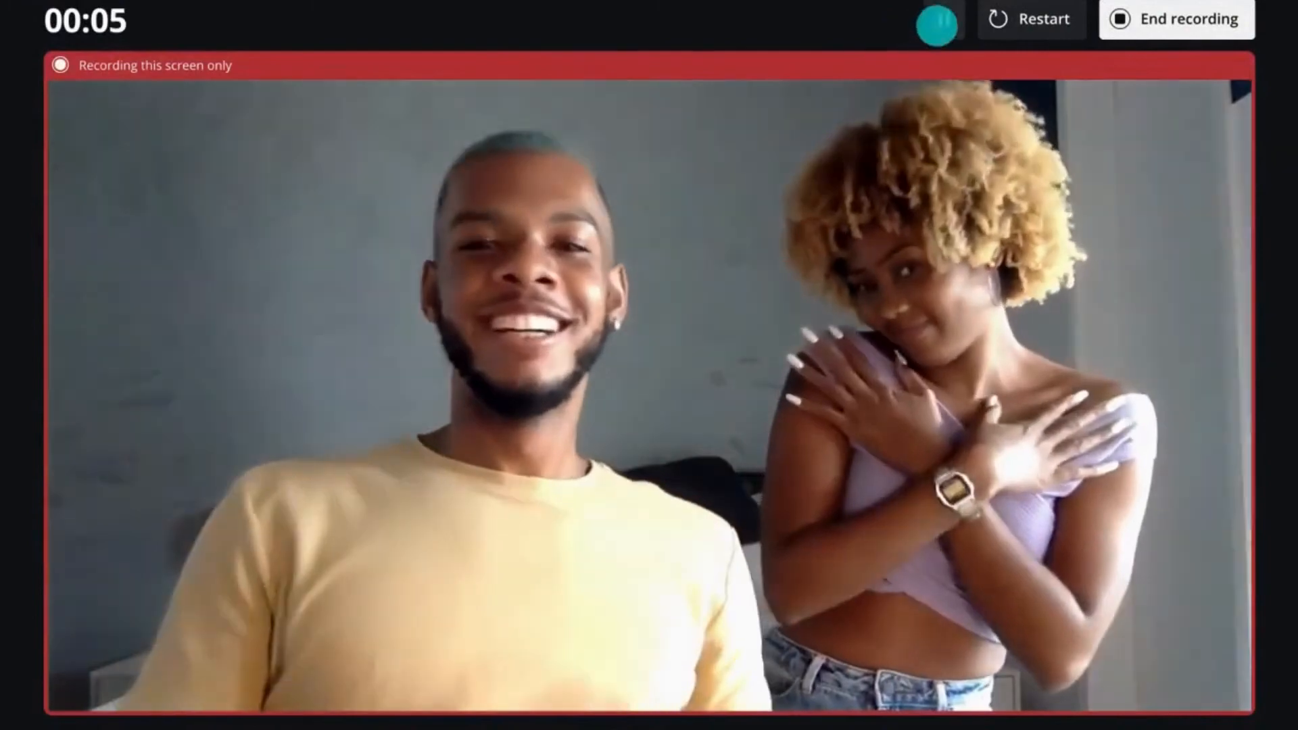
{"action": "left_click", "coordinate": [944, 19]}
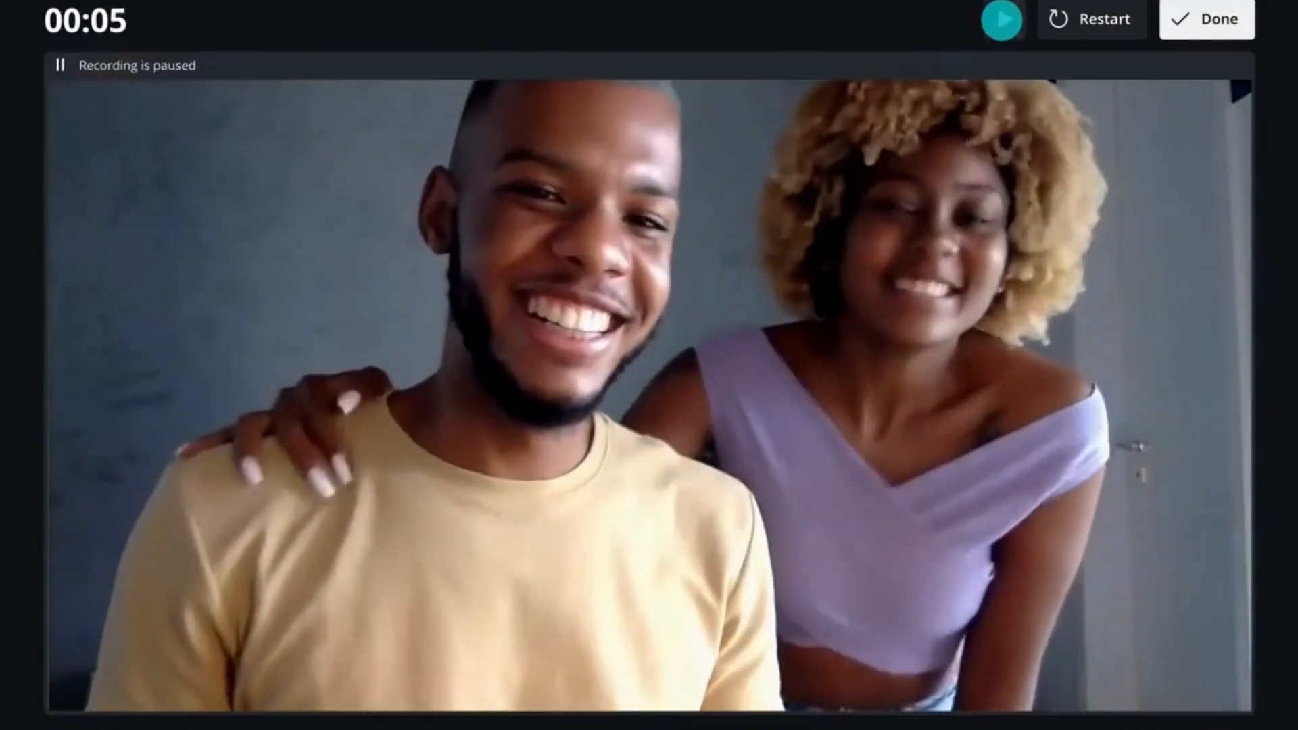
{"action": "left_click", "coordinate": [1002, 19]}
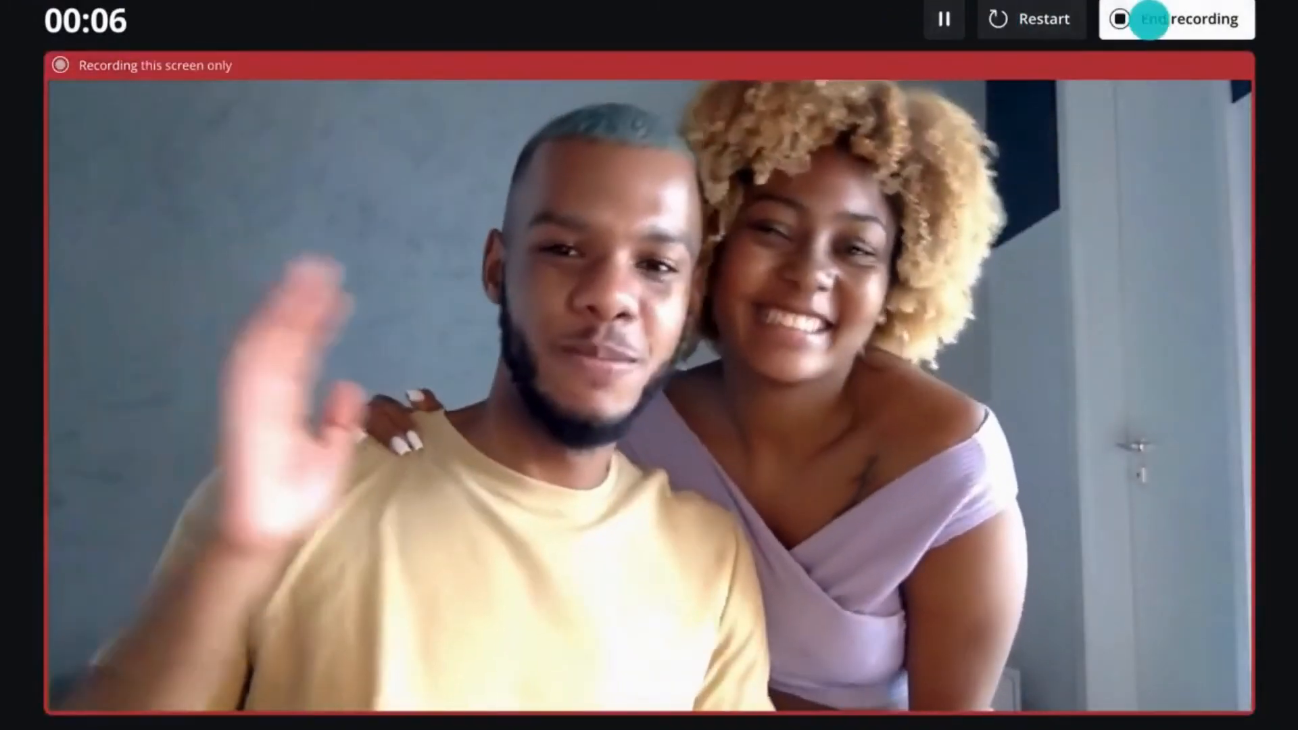
{"action": "left_click", "coordinate": [1150, 19]}
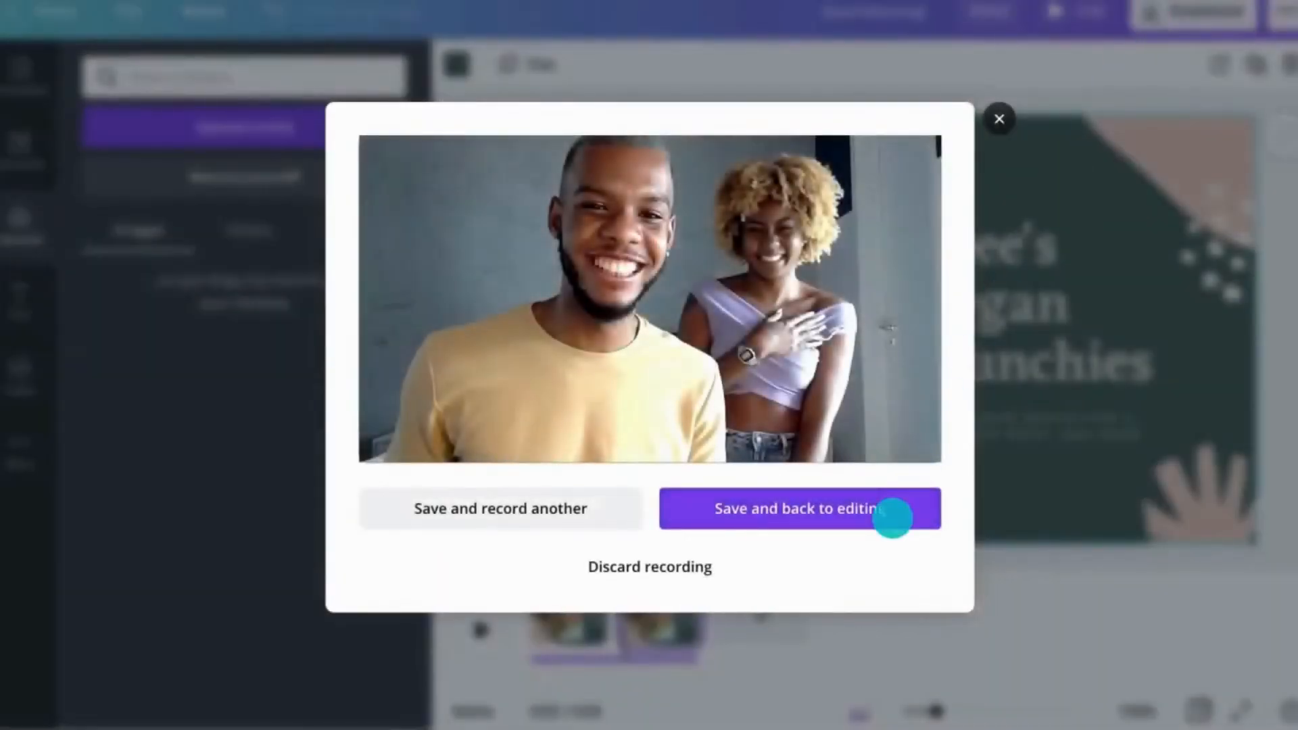
{"action": "left_click", "coordinate": [892, 518]}
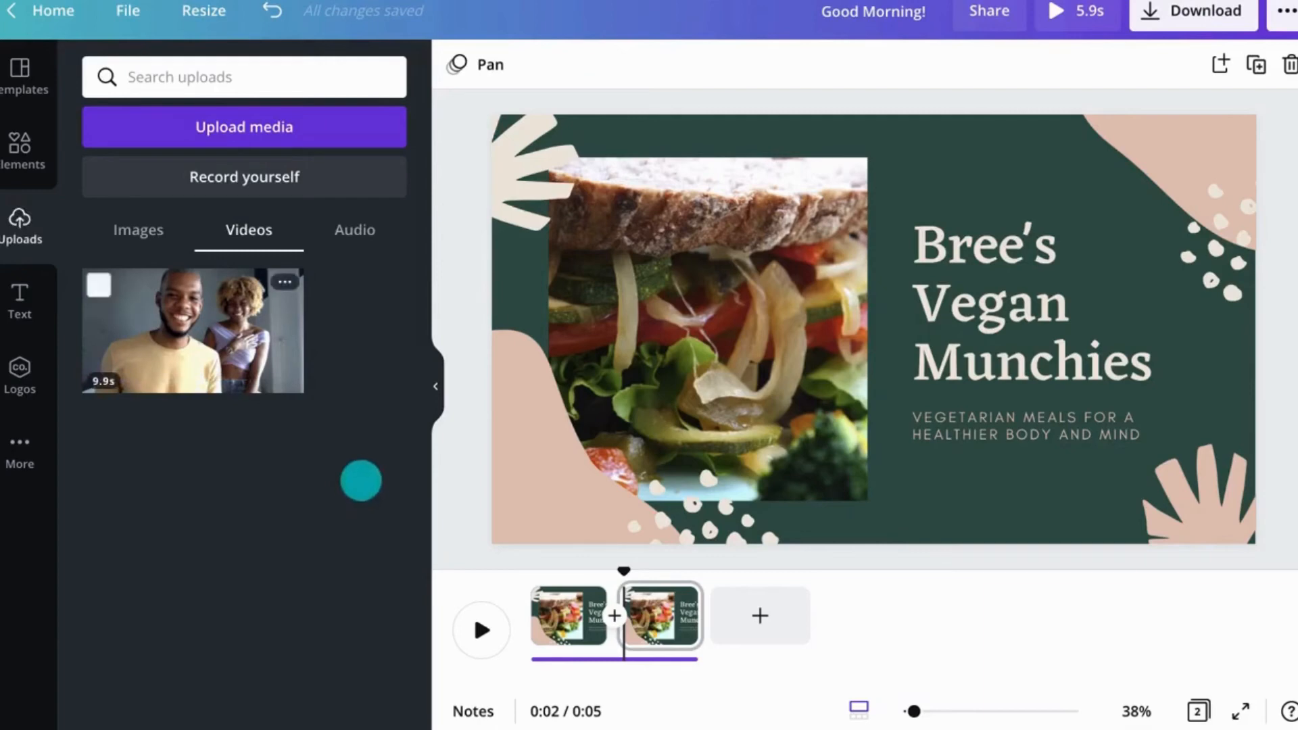
{"action": "left_click_drag", "start_coordinate": [226, 348], "coordinate": [686, 327]}
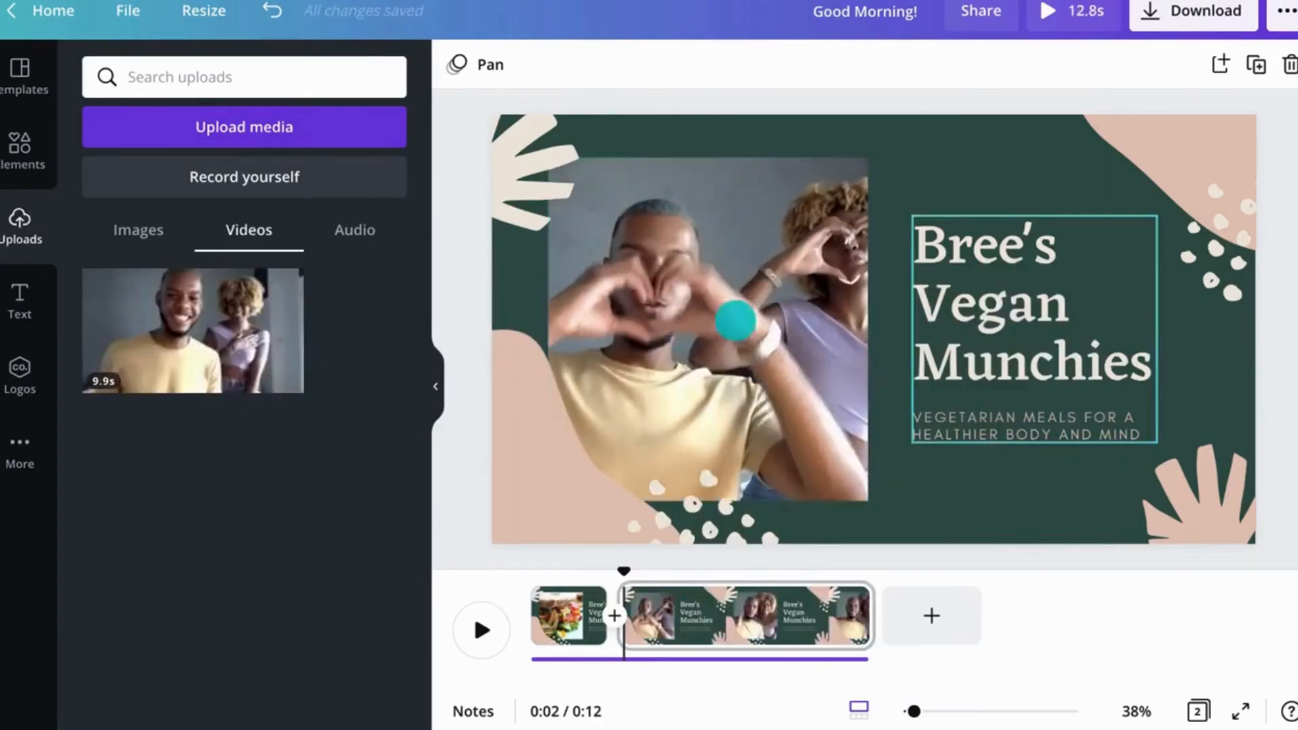
Step: Change the second page's title to "Health with Leefy" and widen its text box
{"action": "double_click", "coordinate": [959, 289]}
{"action": "type", "text": "Health "}
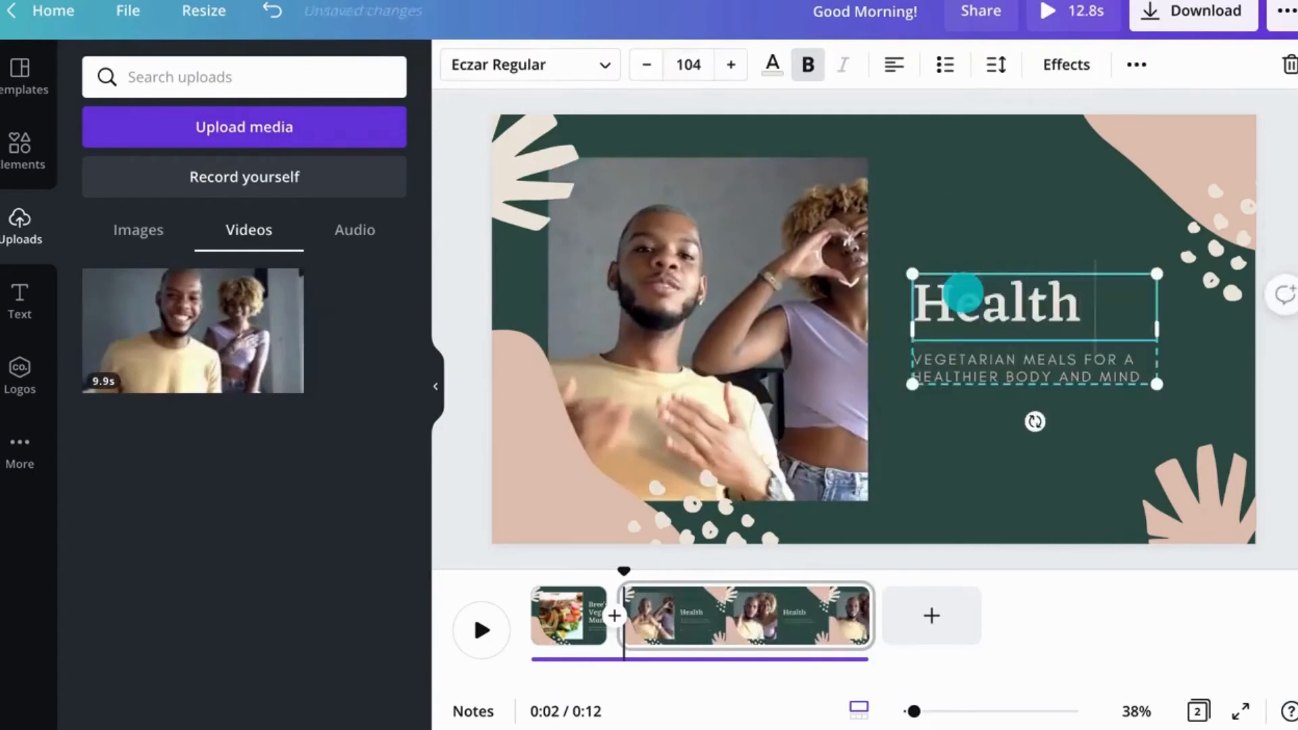
{"action": "type", "text": "with Leefy"}
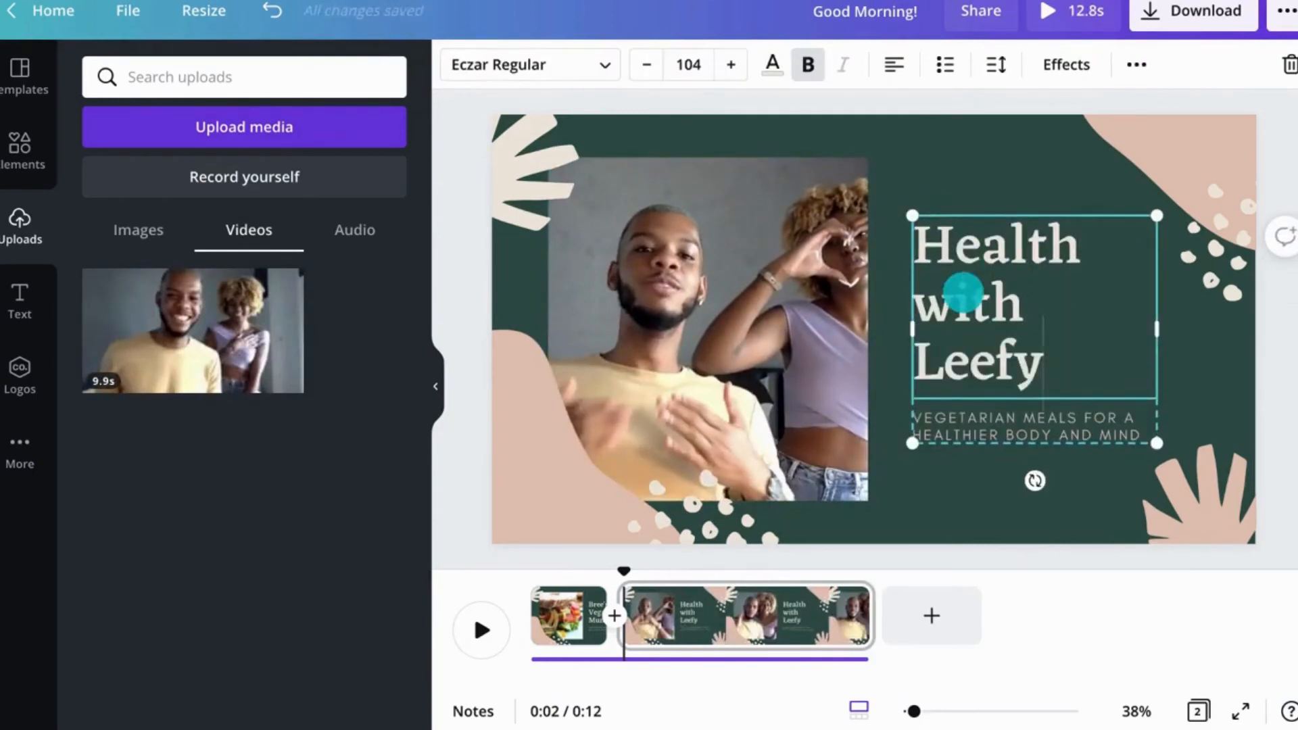
{"action": "left_click_drag", "start_coordinate": [1158, 330], "coordinate": [1182, 330]}
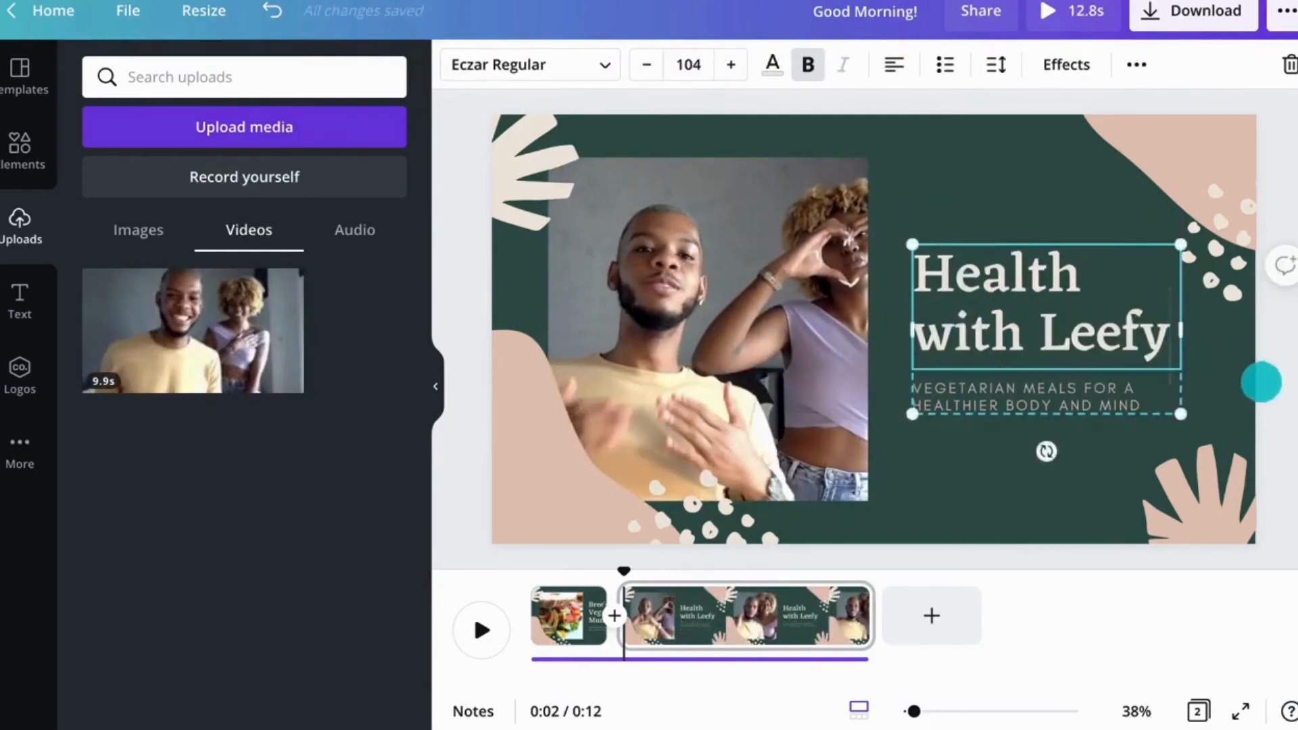
{"action": "left_click", "coordinate": [1272, 390]}
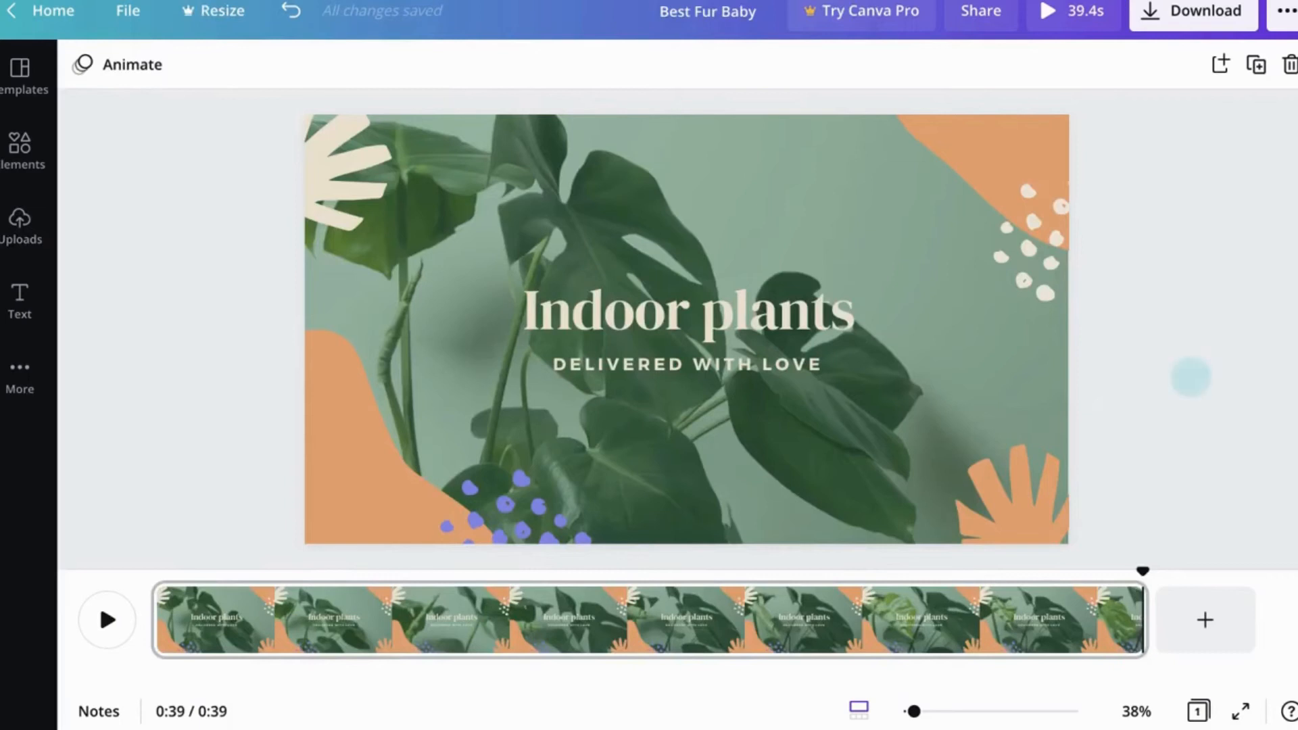
Step: Open the Indoor plants title's animations and set the page animation to Pan after trying Fade
{"action": "left_click", "coordinate": [822, 315]}
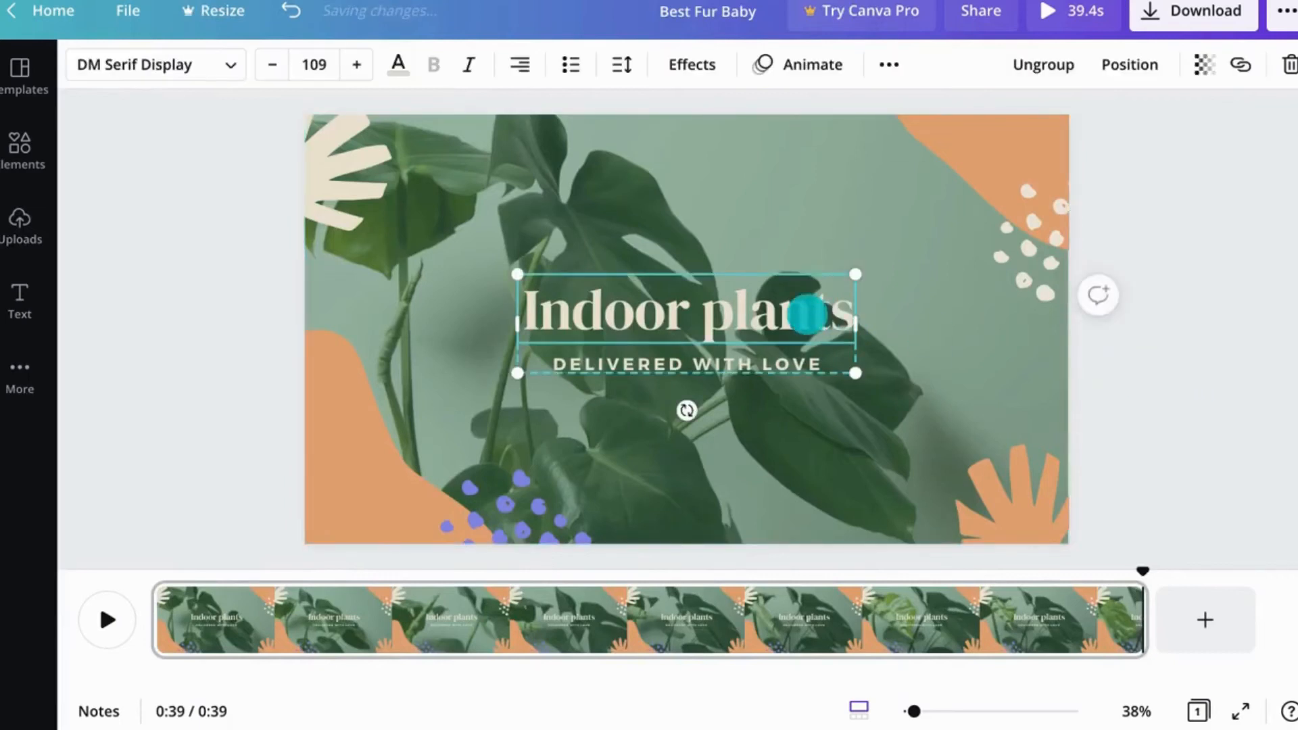
{"action": "left_click", "coordinate": [820, 73]}
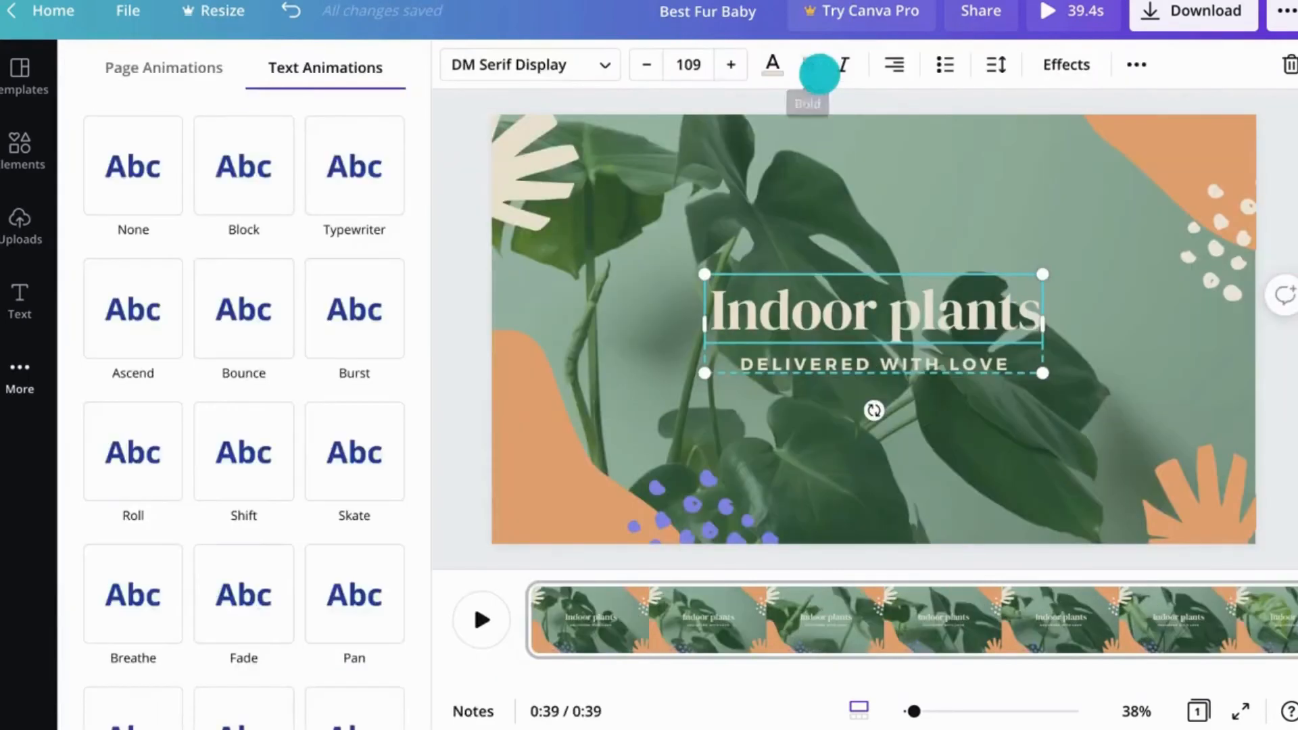
{"action": "left_click", "coordinate": [205, 68]}
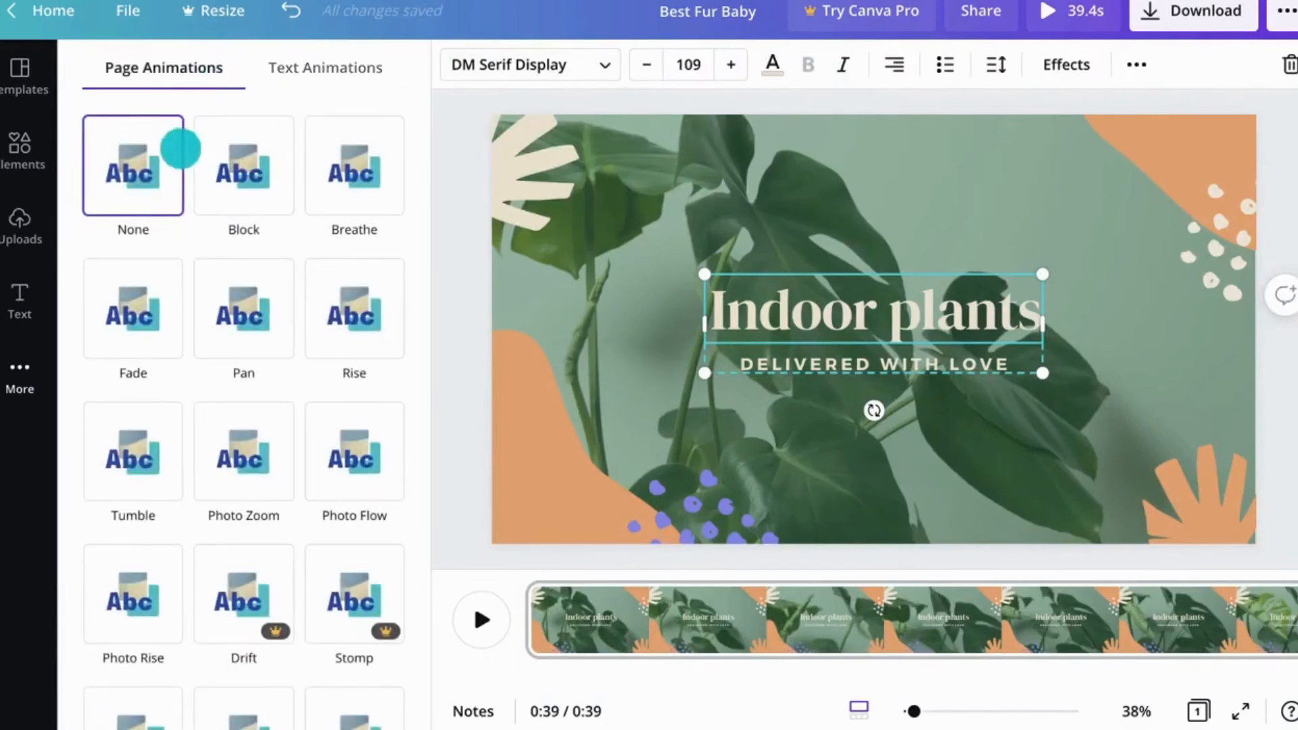
{"action": "left_click", "coordinate": [134, 281]}
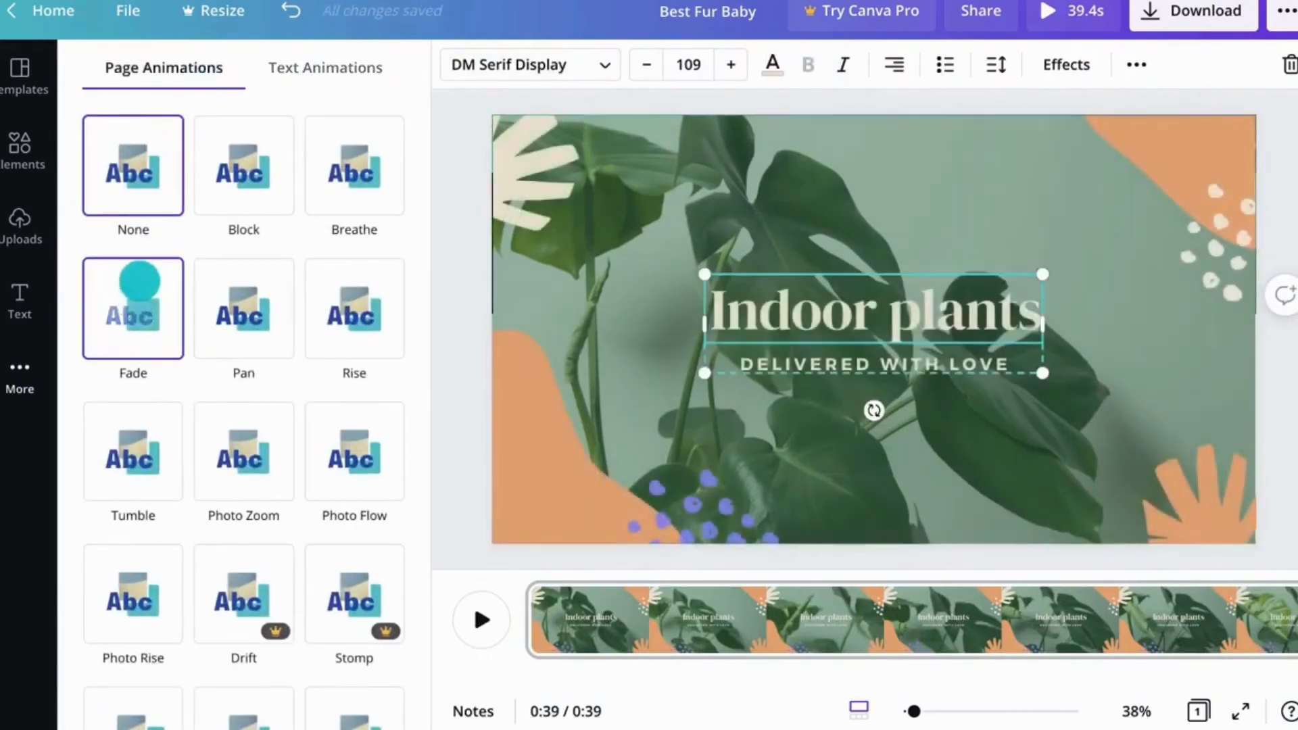
{"action": "left_click", "coordinate": [218, 282]}
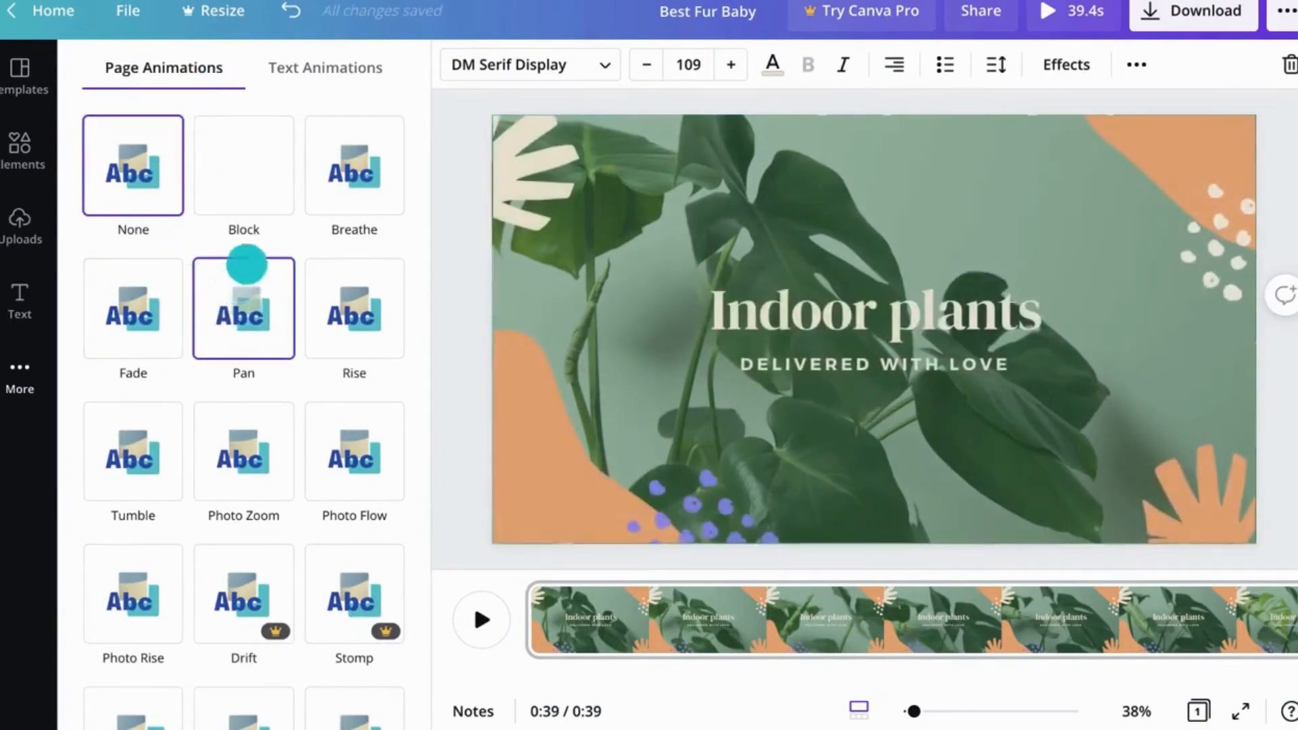
Step: Set the title's text animation to Ascend after trying Bounce
{"action": "left_click", "coordinate": [338, 66]}
{"action": "left_click", "coordinate": [148, 286]}
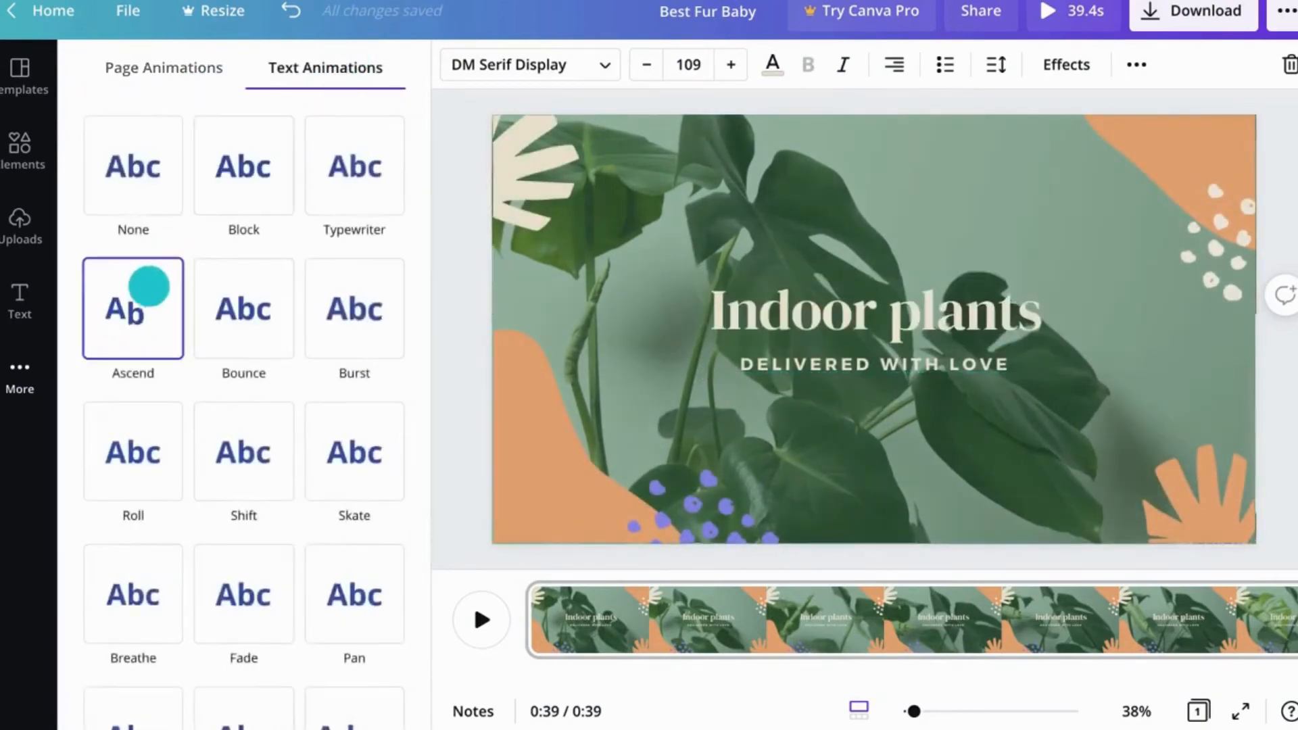
{"action": "left_click", "coordinate": [267, 307]}
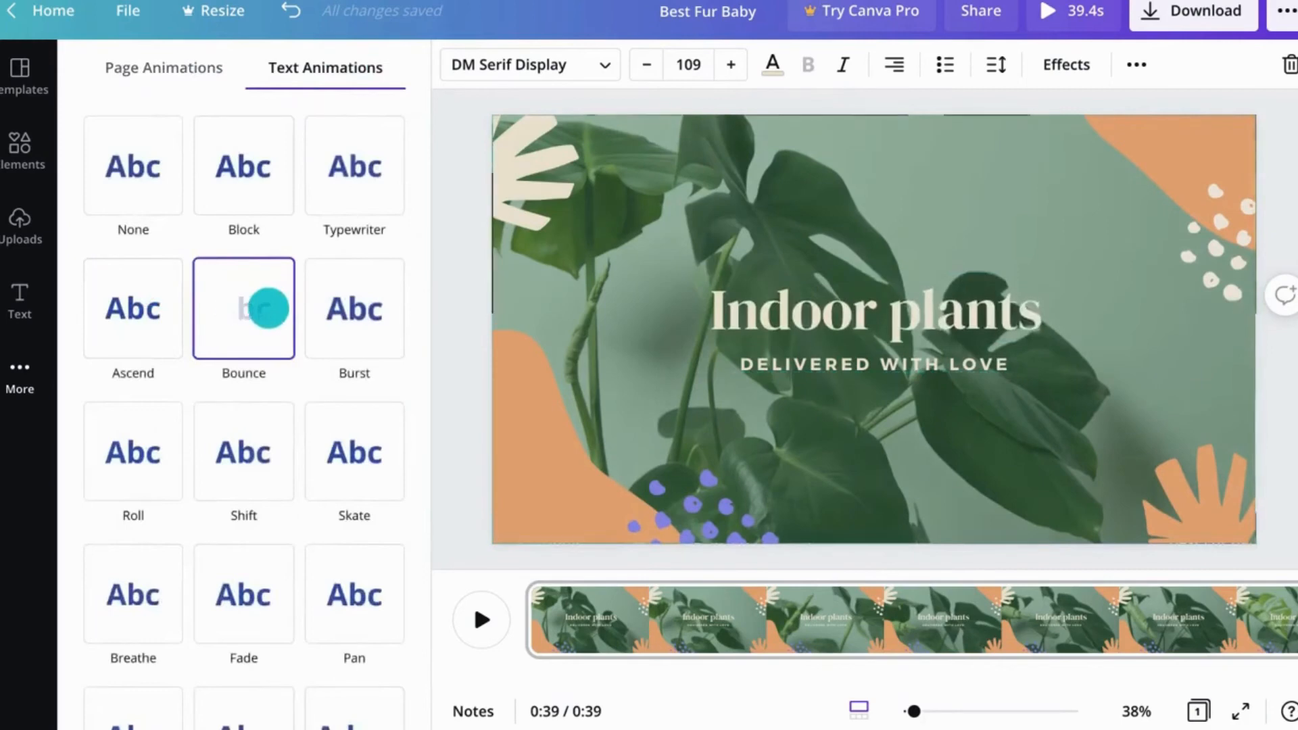
{"action": "left_click", "coordinate": [177, 308]}
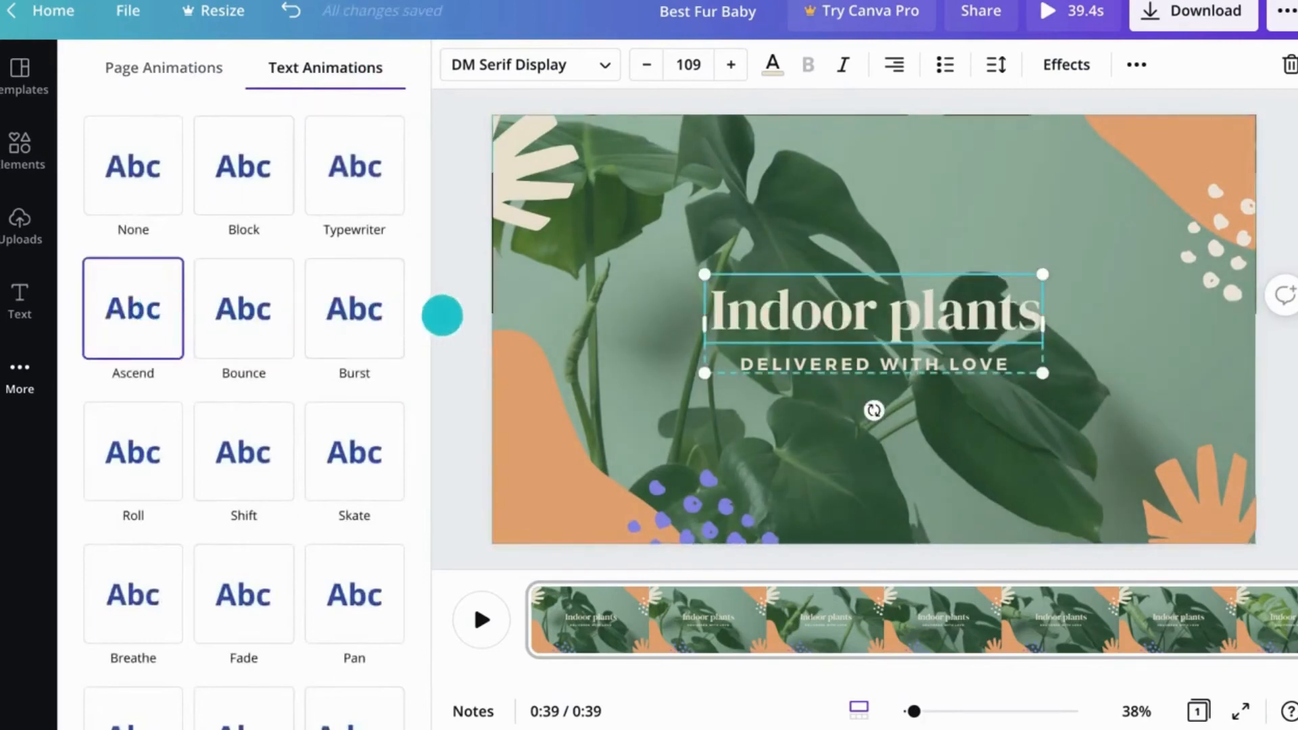
{"action": "left_click", "coordinate": [442, 316]}
{"action": "left_click", "coordinate": [443, 316]}
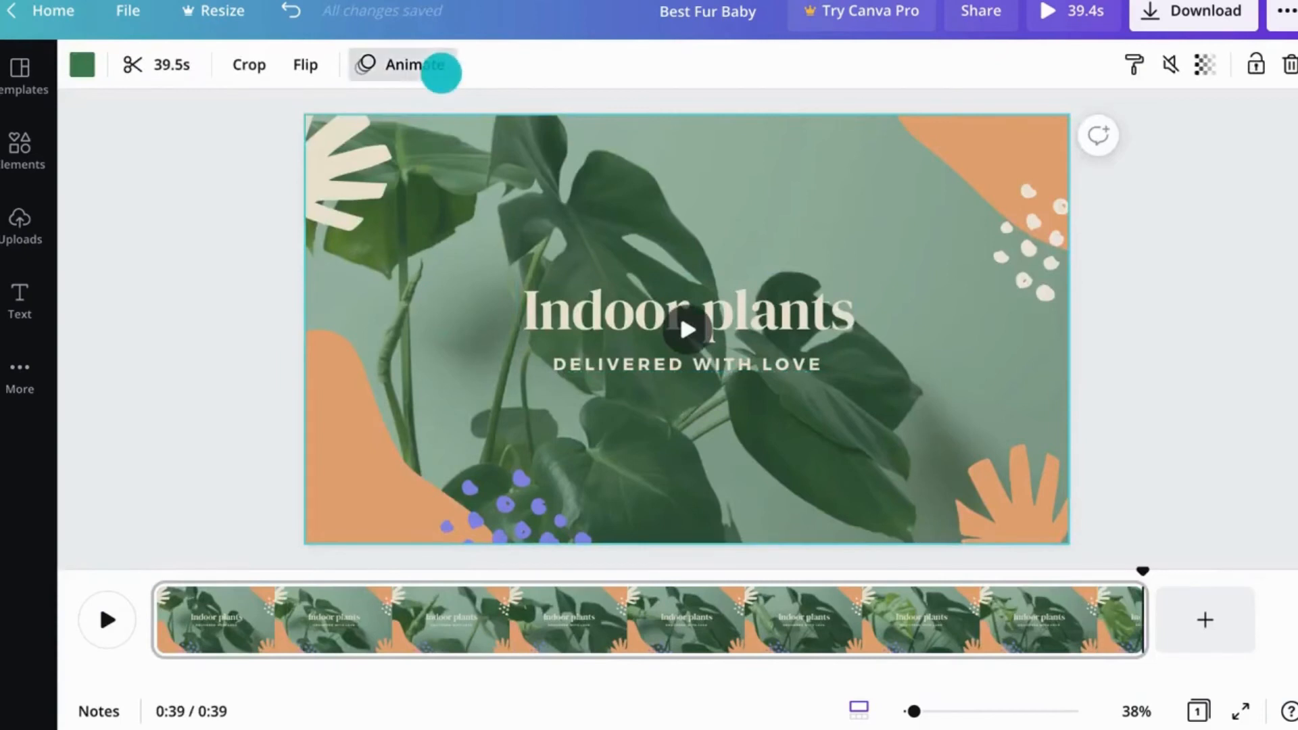
Step: Apply the Pan animation to the background video
{"action": "left_click", "coordinate": [437, 65]}
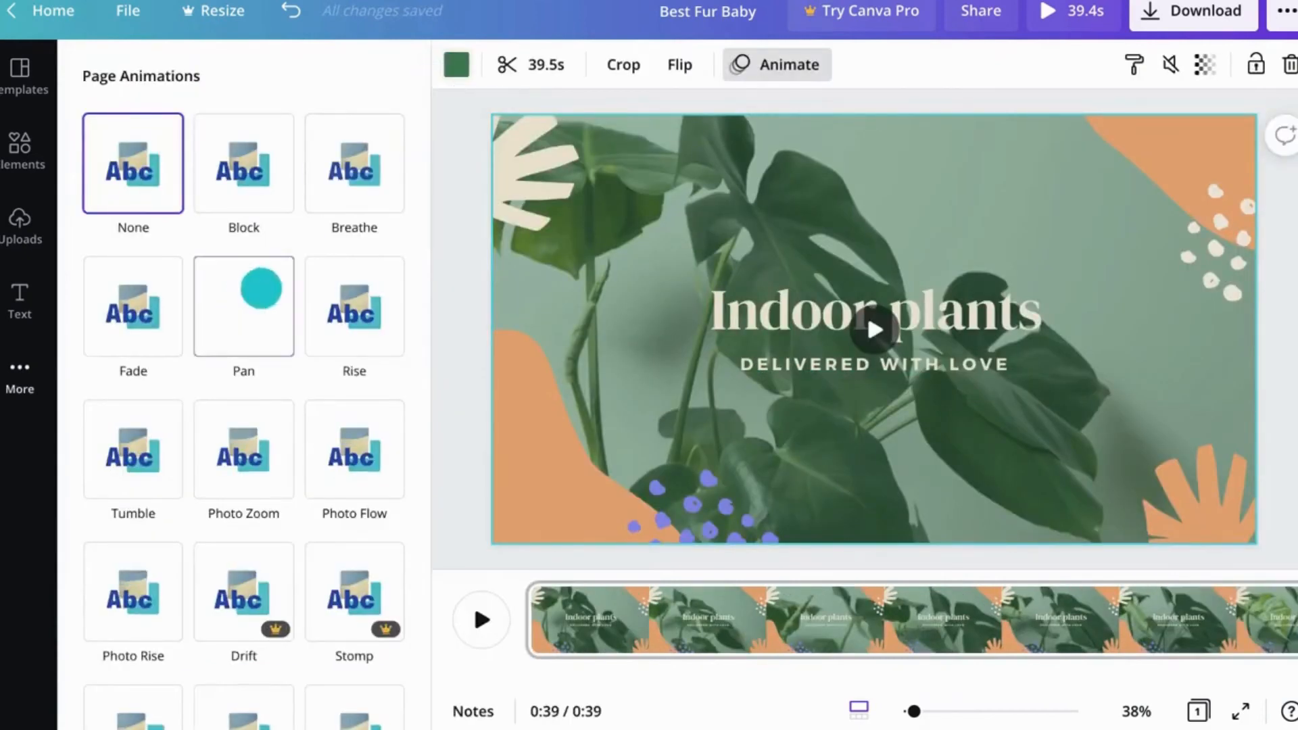
{"action": "left_click", "coordinate": [261, 289]}
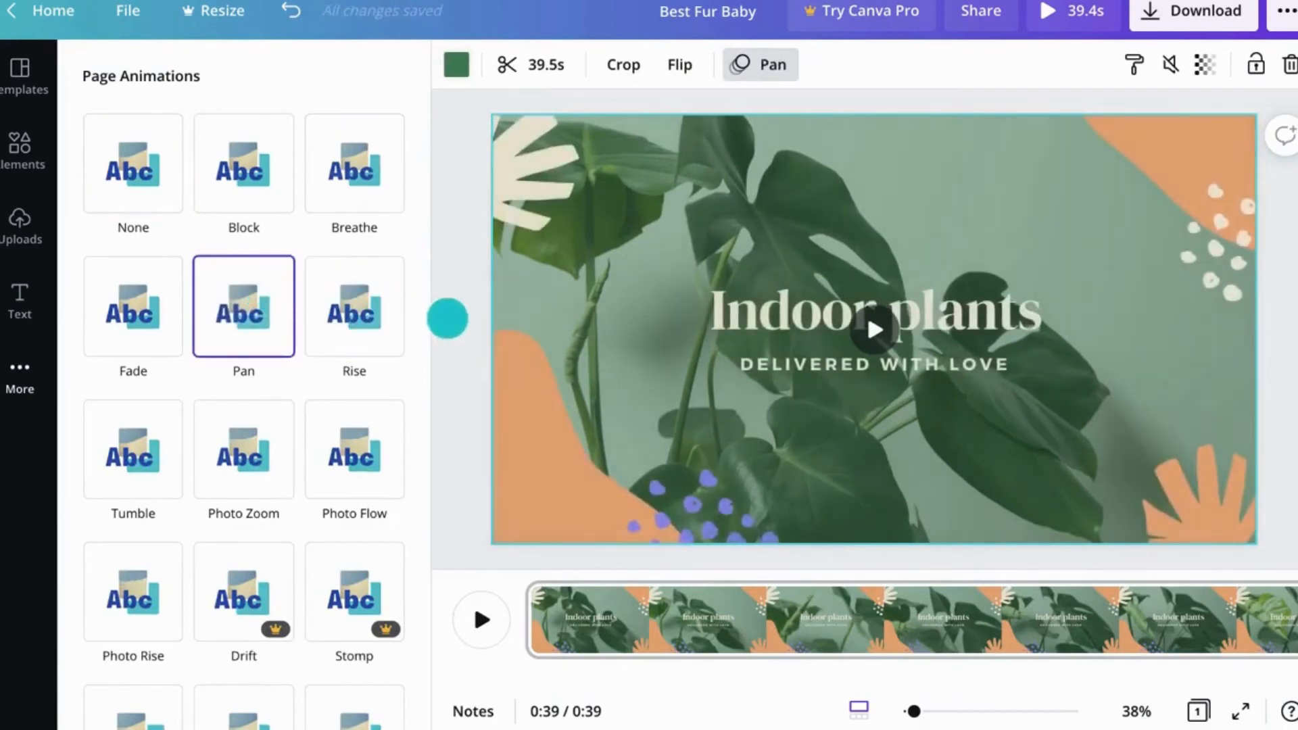
{"action": "left_click", "coordinate": [447, 319]}
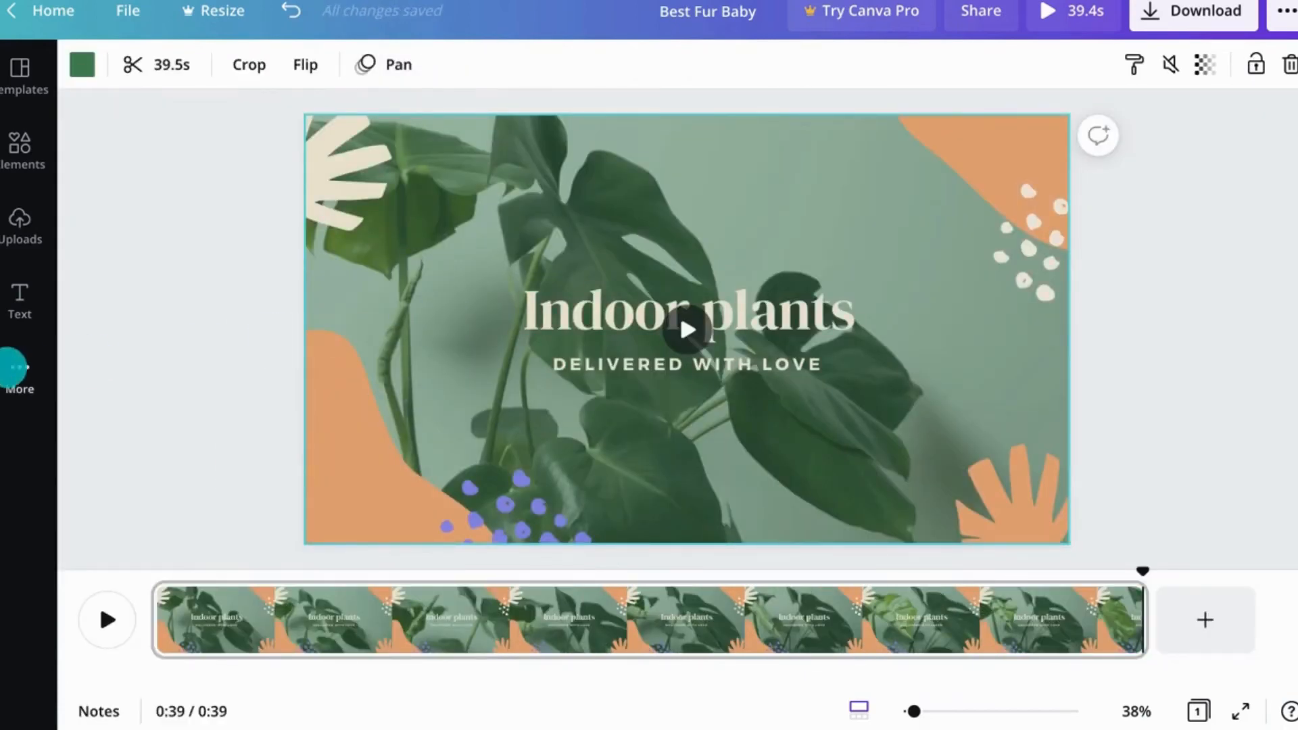
Step: Add the Boom Ba Boom music track to the video and play it back
{"action": "left_click", "coordinate": [17, 367]}
{"action": "left_click", "coordinate": [281, 231]}
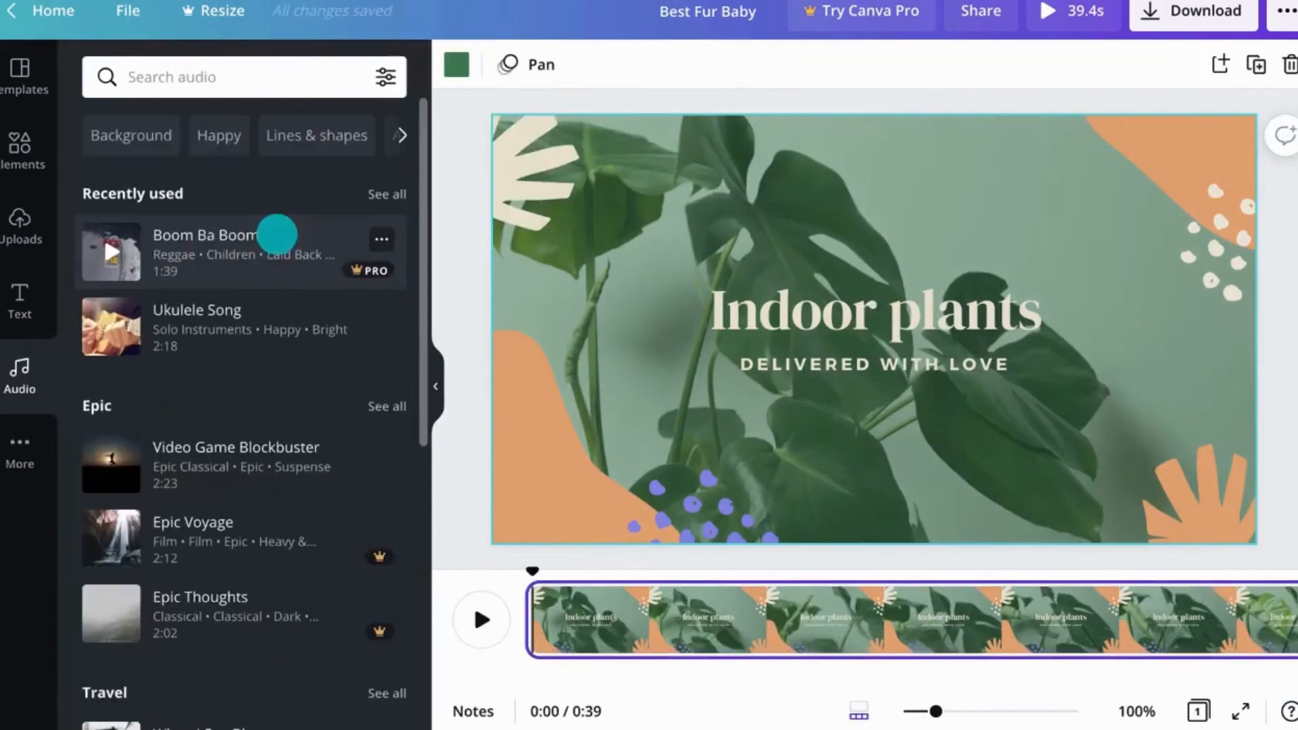
{"action": "left_click", "coordinate": [109, 252]}
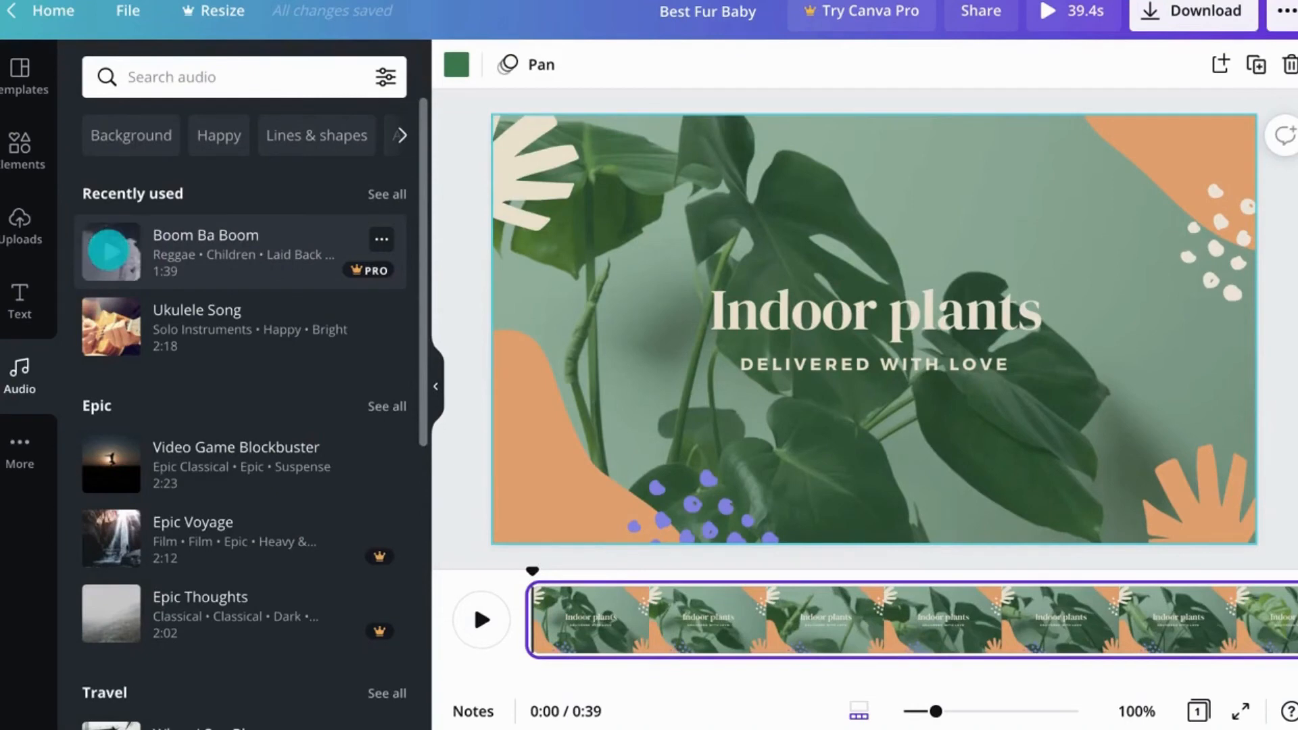
{"action": "left_click_drag", "start_coordinate": [108, 250], "coordinate": [651, 276]}
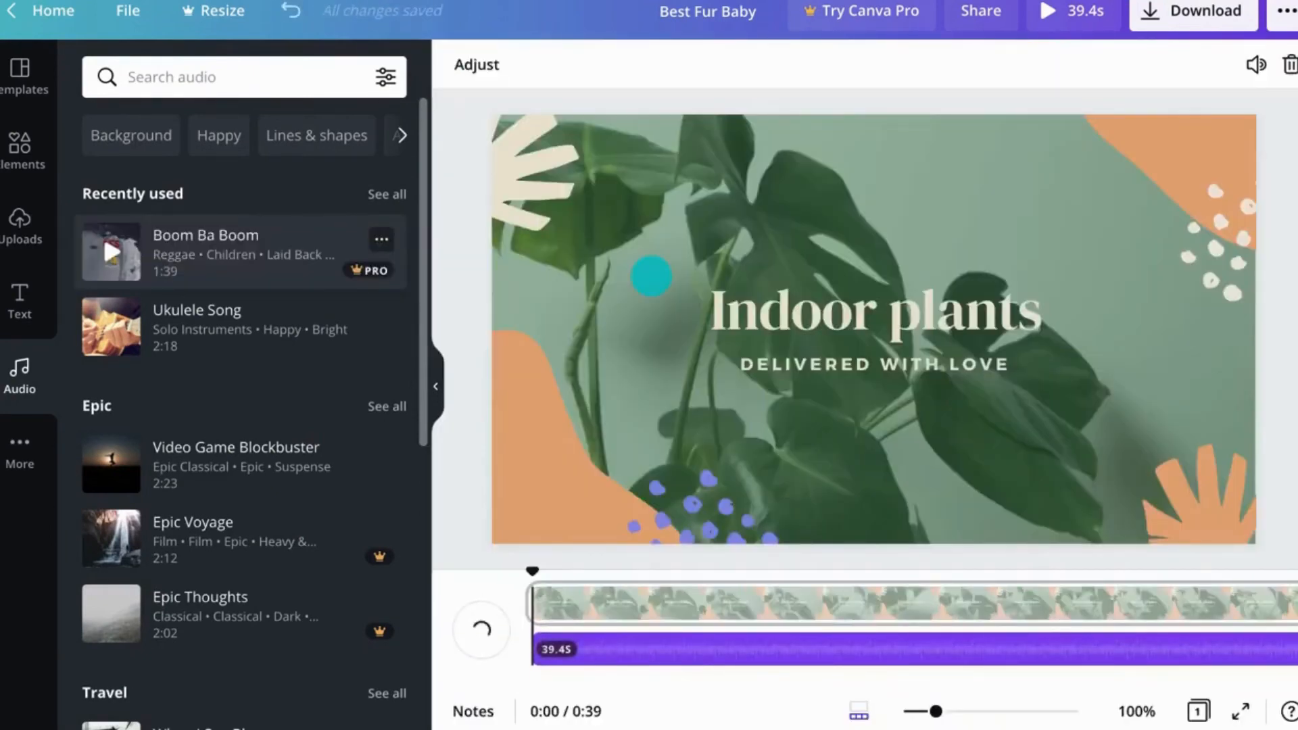
{"action": "left_click", "coordinate": [440, 399]}
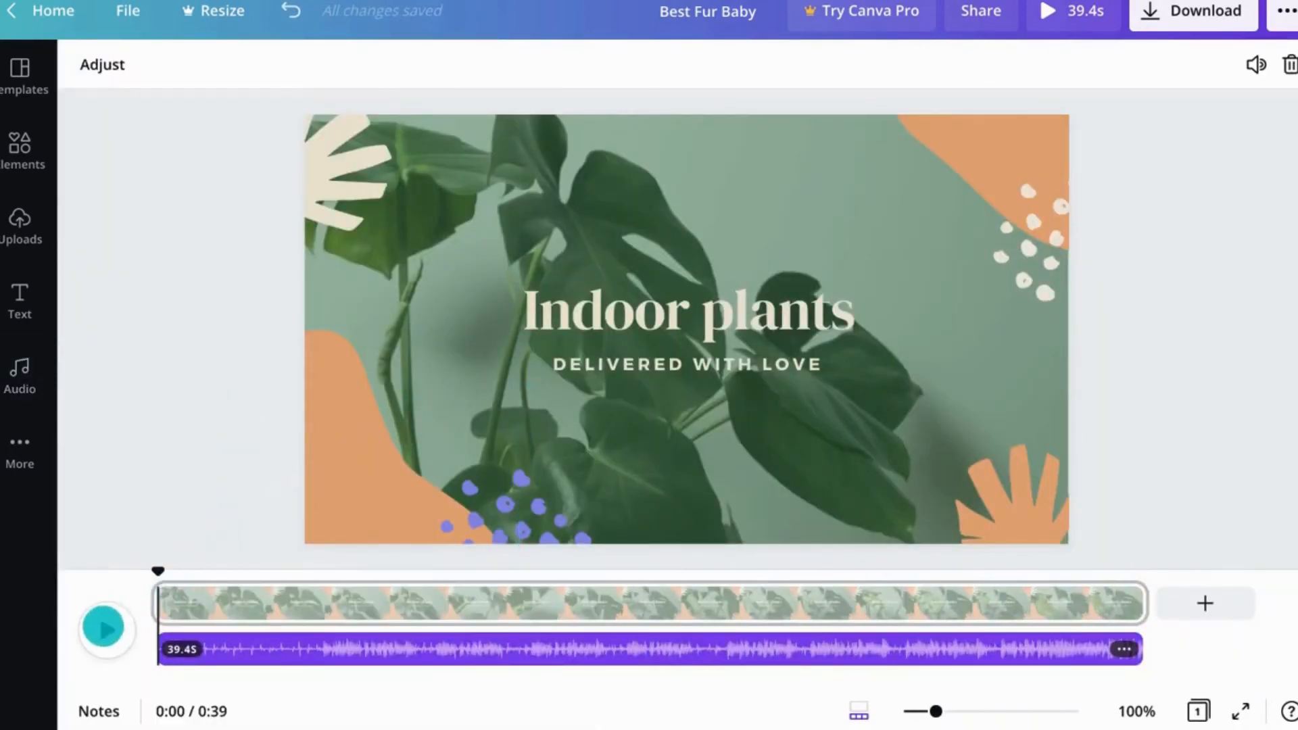
{"action": "key", "text": "space"}
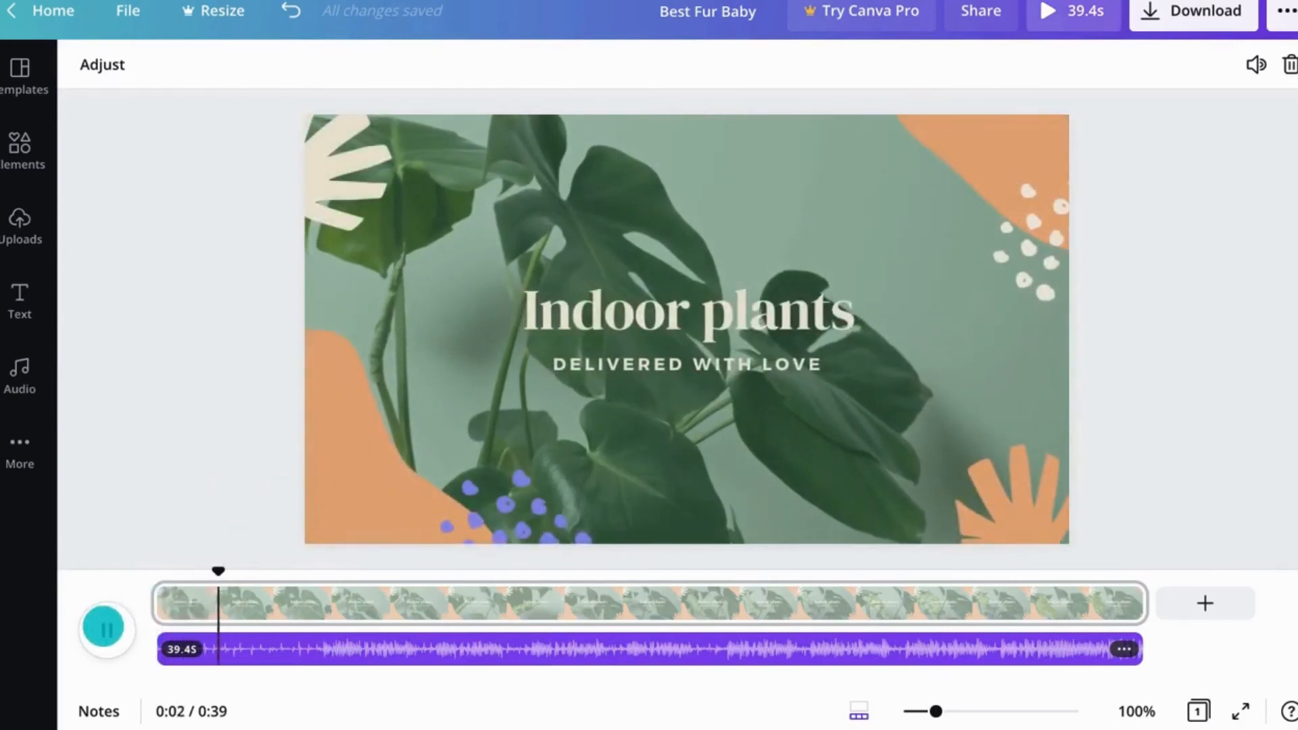
{"action": "key", "text": "space"}
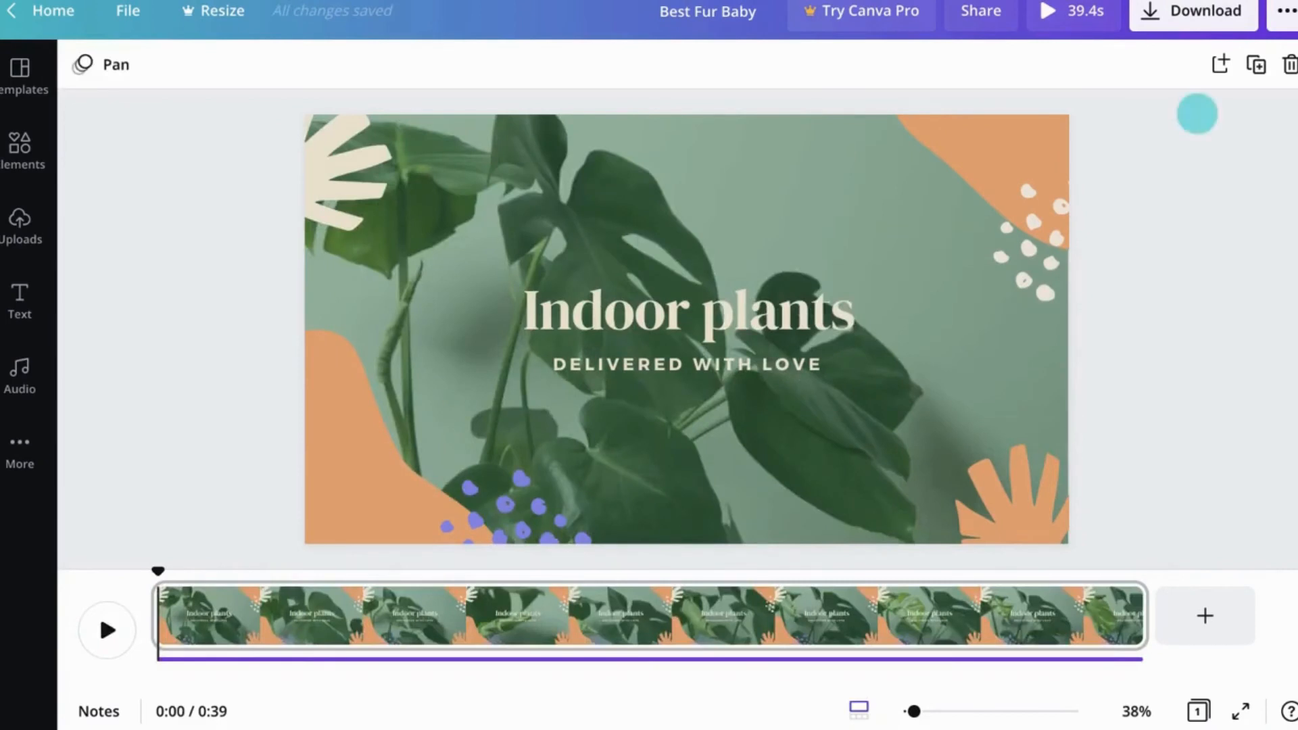
Step: Download the design as an MP4 video with Canva Pro
{"action": "left_click", "coordinate": [1192, 15]}
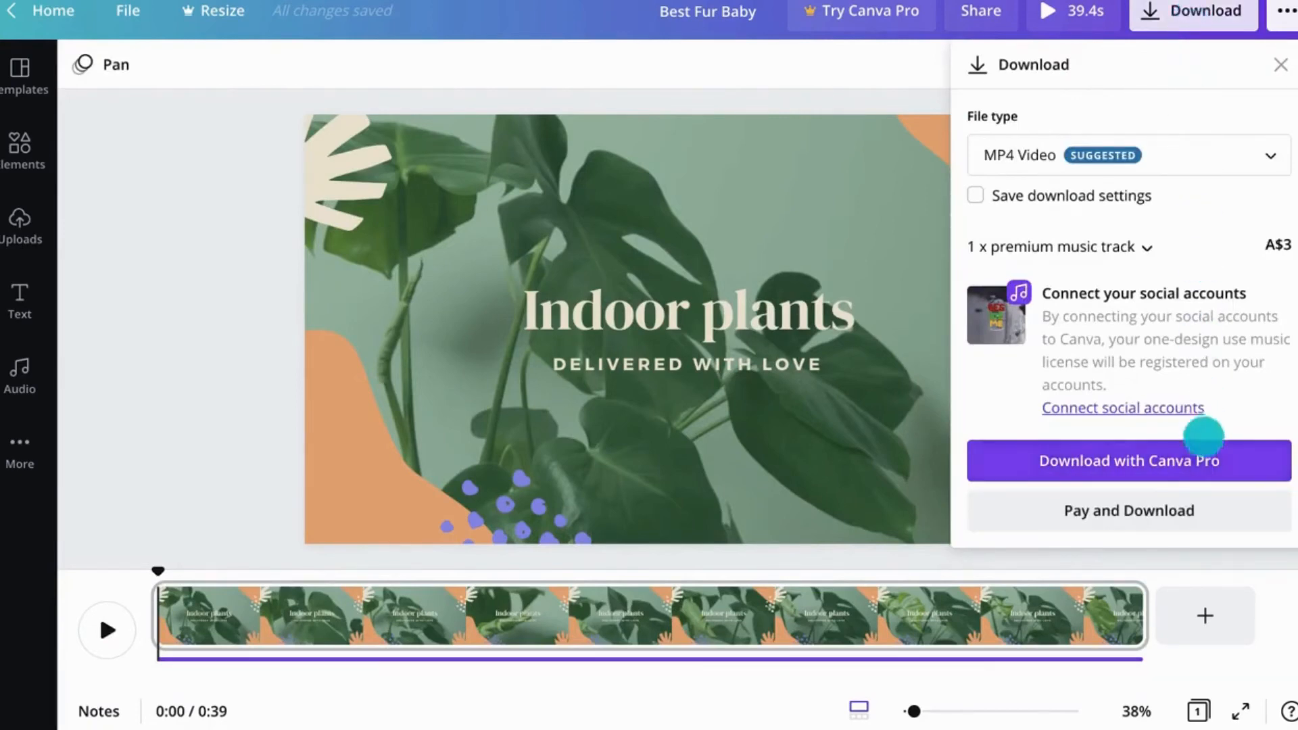
{"action": "left_click", "coordinate": [1203, 460]}
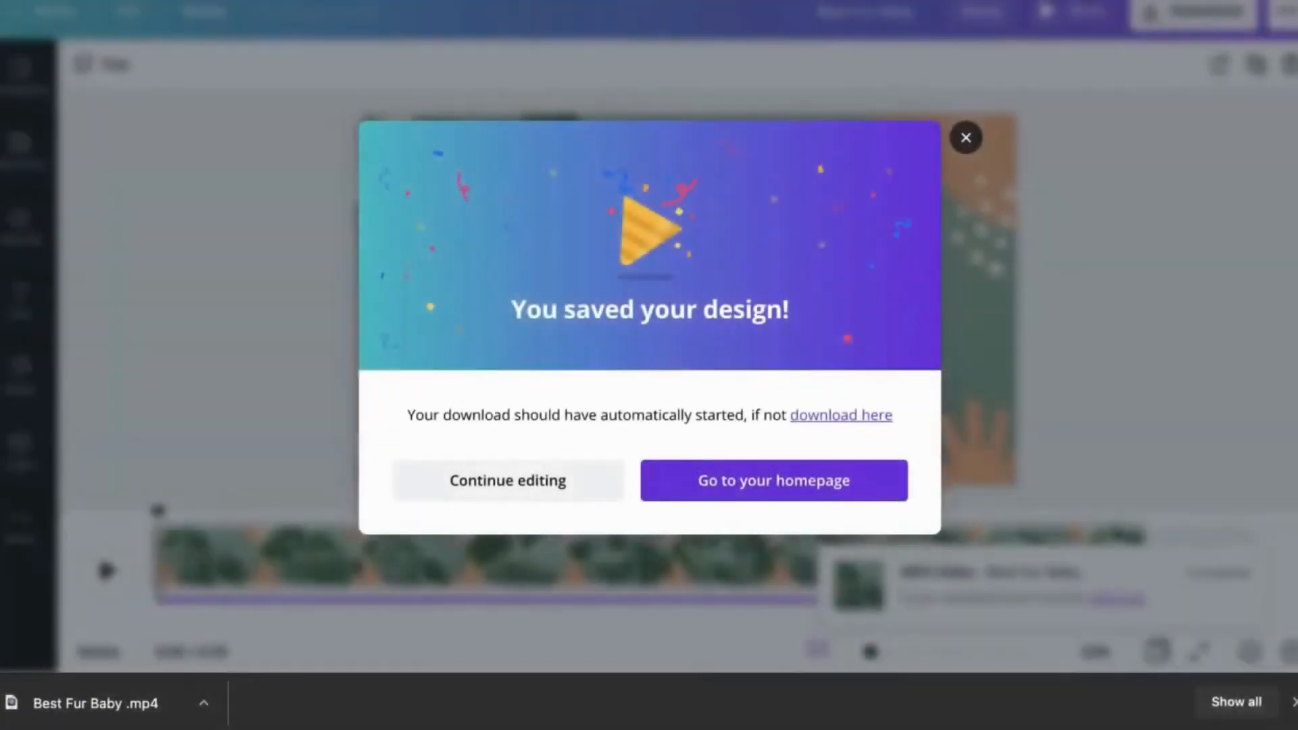
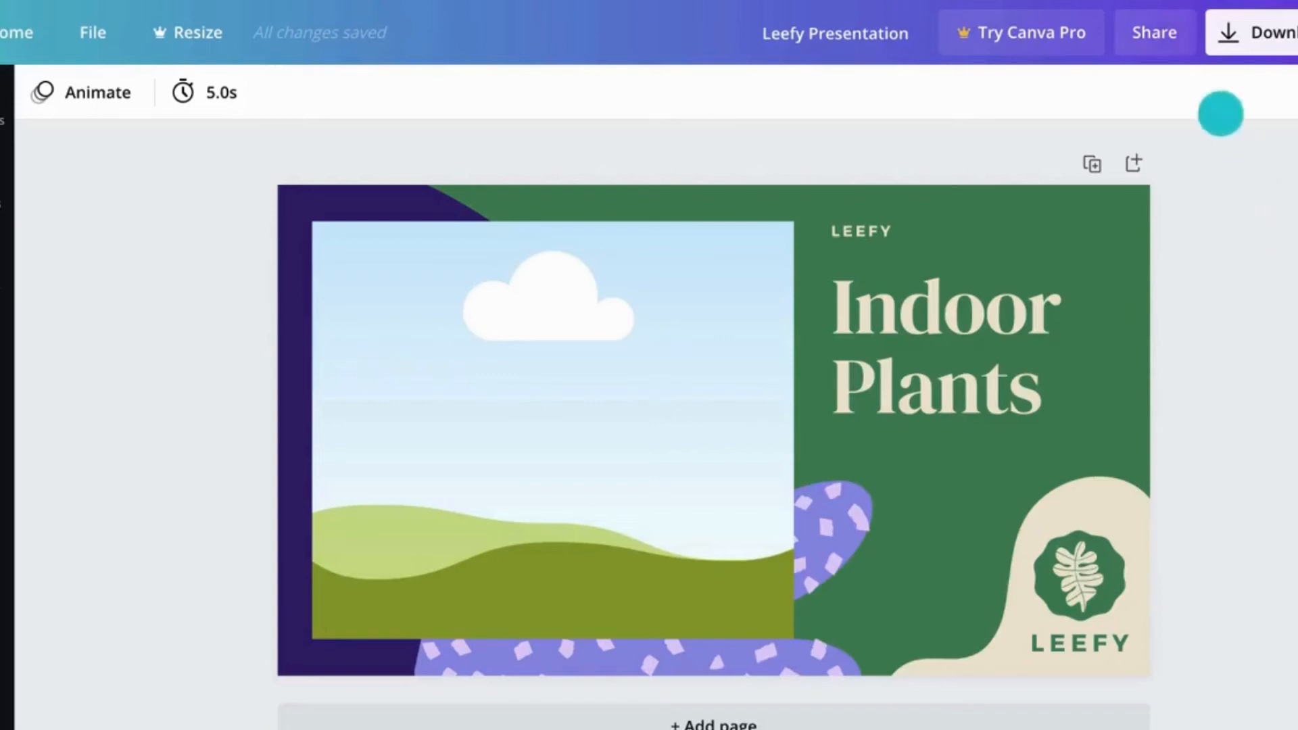
Step: Share the design with the designer's e-mail address, giving them edit access, and send the invitation
{"action": "left_click", "coordinate": [1181, 30]}
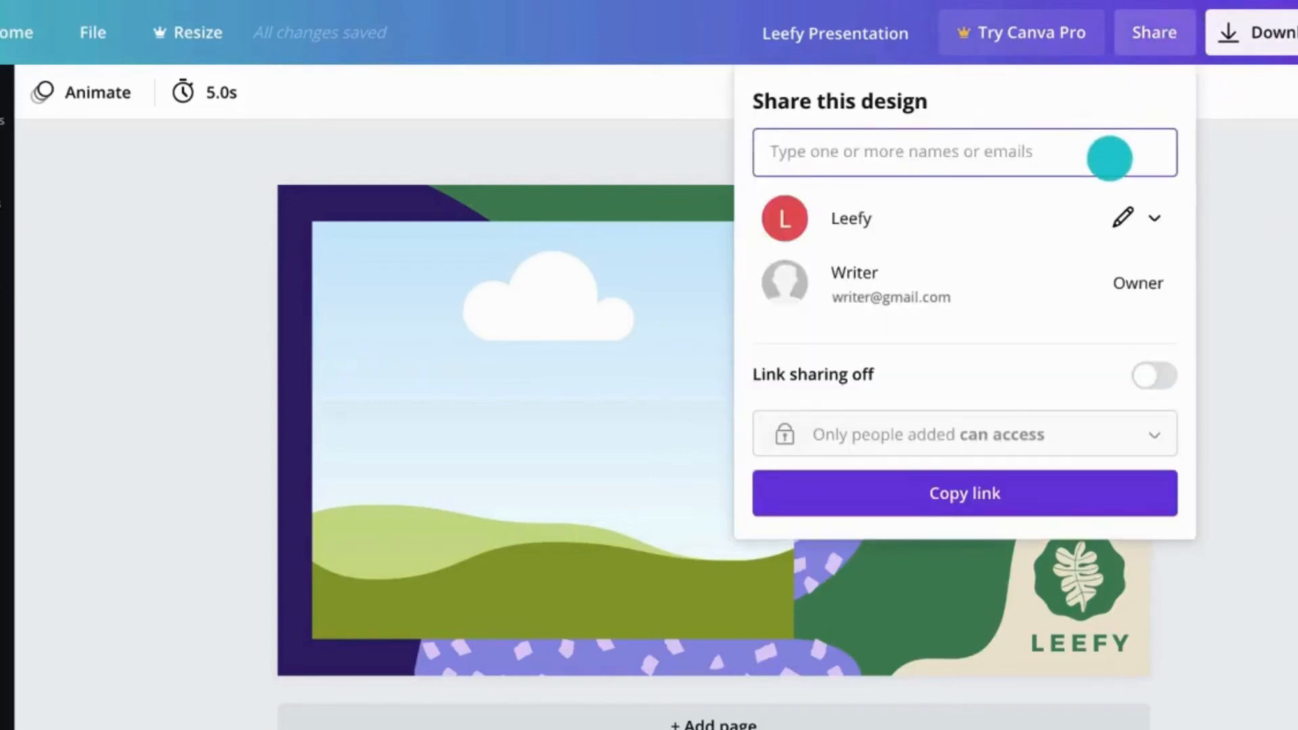
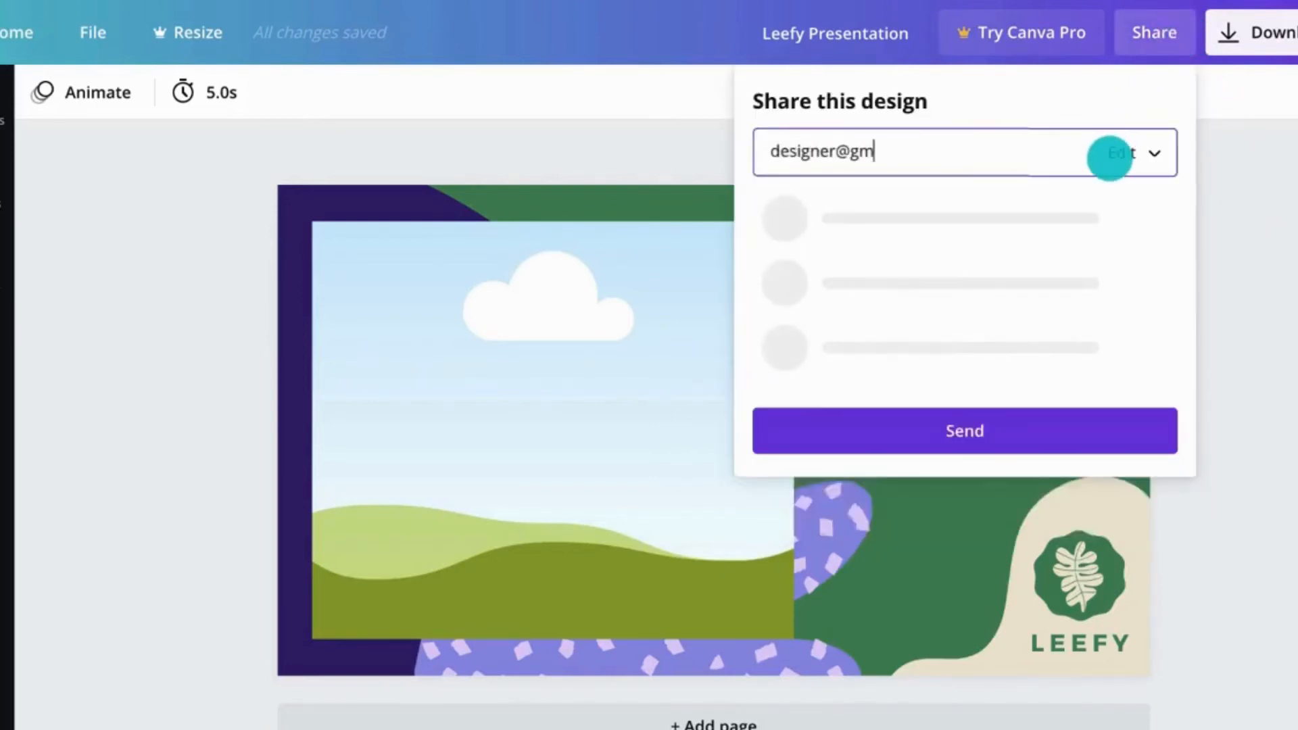
{"action": "left_click", "coordinate": [1150, 194]}
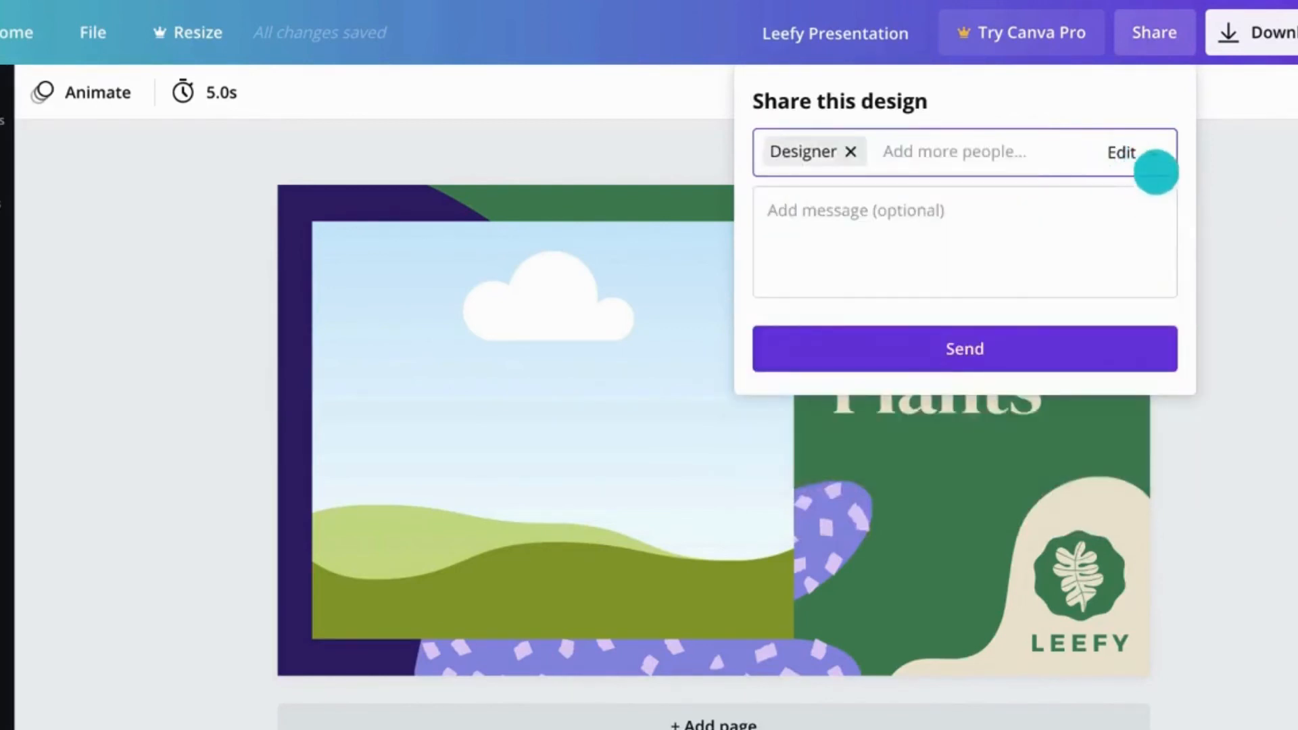
{"action": "left_click", "coordinate": [1150, 163]}
{"action": "left_click", "coordinate": [1157, 163]}
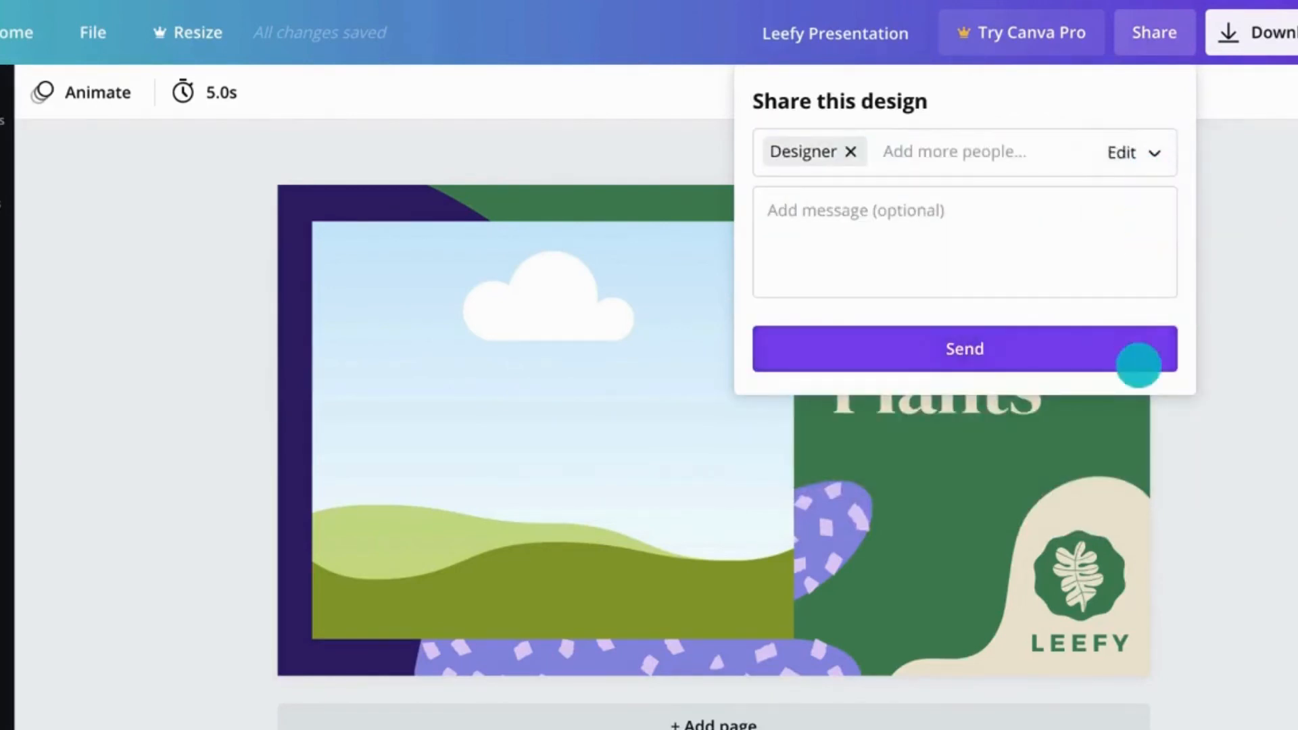
{"action": "left_click", "coordinate": [1139, 365]}
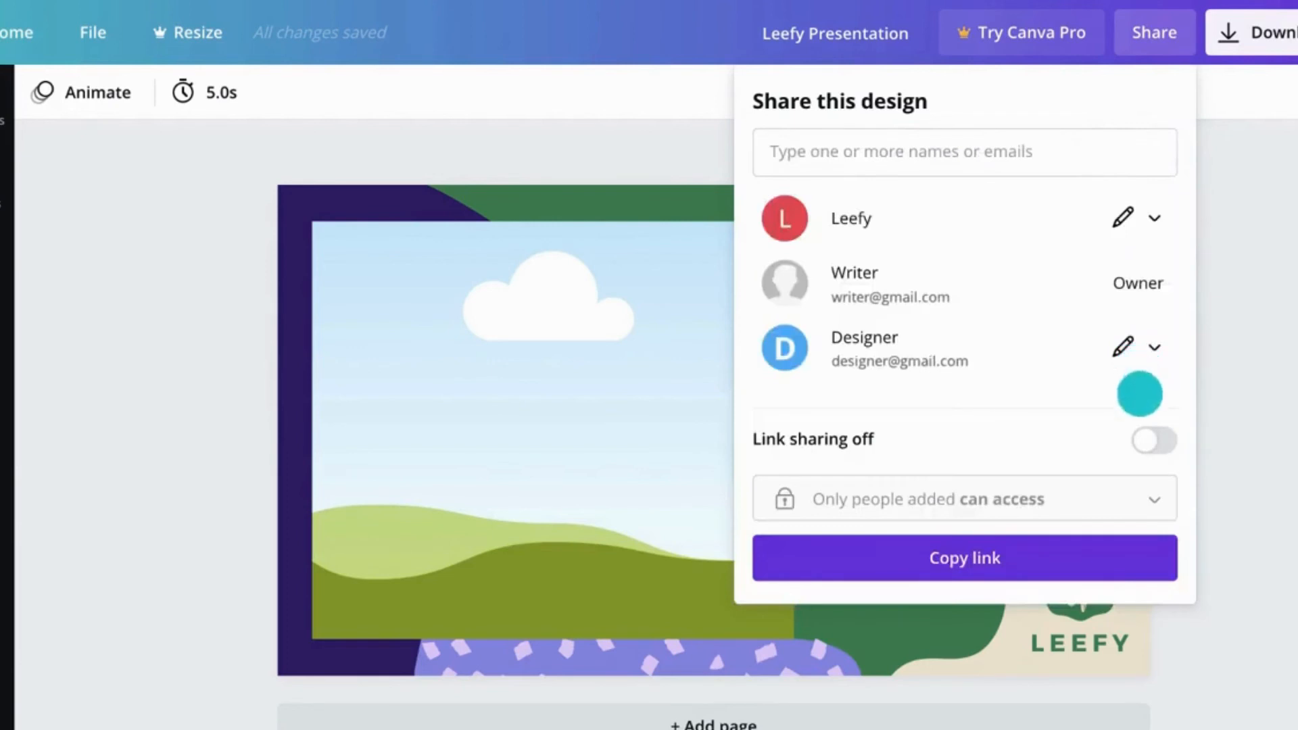
Step: Switch on link sharing for the design and copy its link
{"action": "left_click", "coordinate": [1143, 440]}
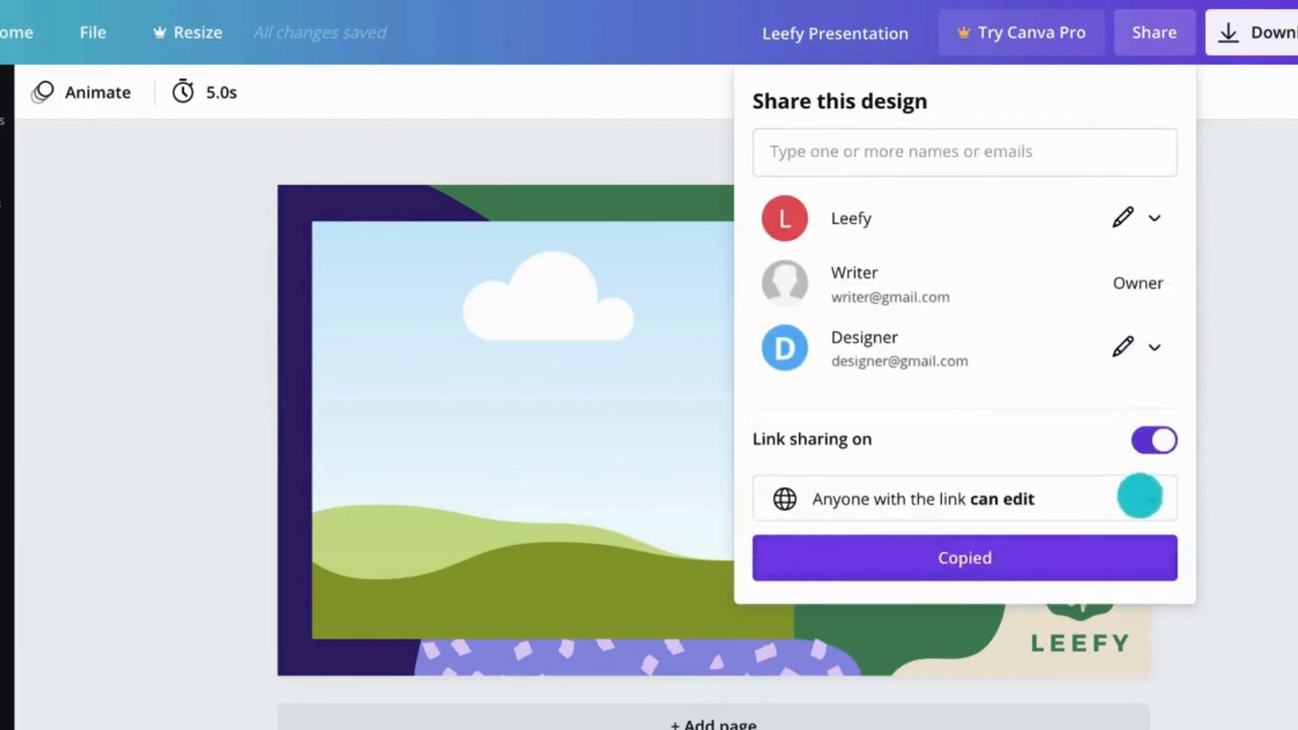
{"action": "left_click", "coordinate": [1264, 403]}
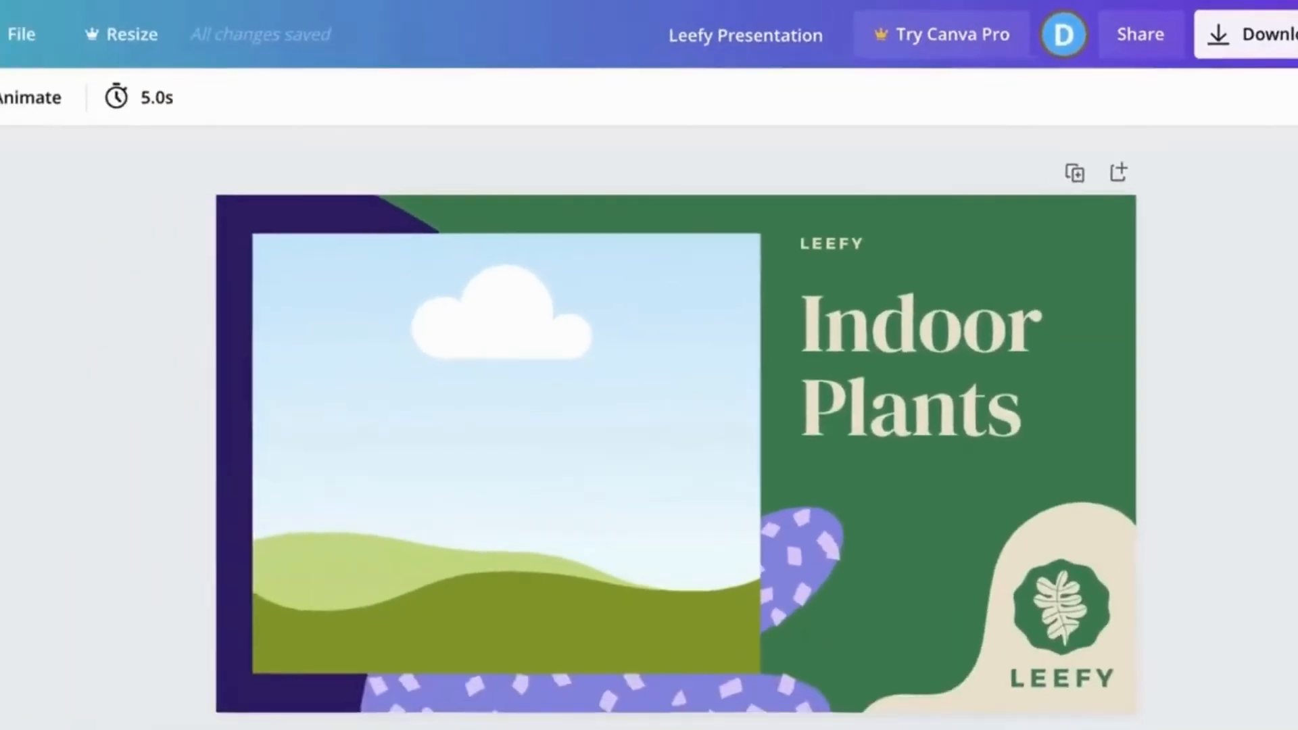
Step: Add a comment on the 'Delivered with love' text that mentions the designer and assigns it to them
{"action": "double_click", "coordinate": [892, 232]}
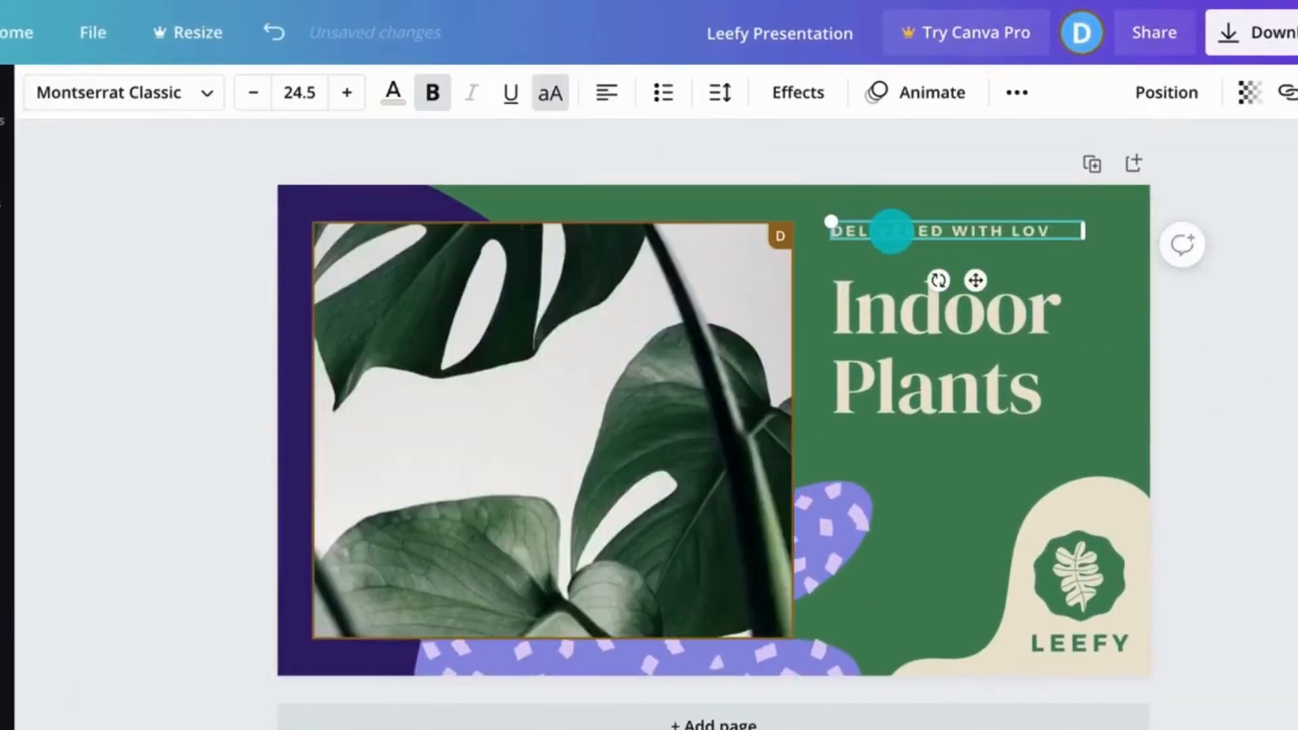
{"action": "left_click", "coordinate": [1243, 298]}
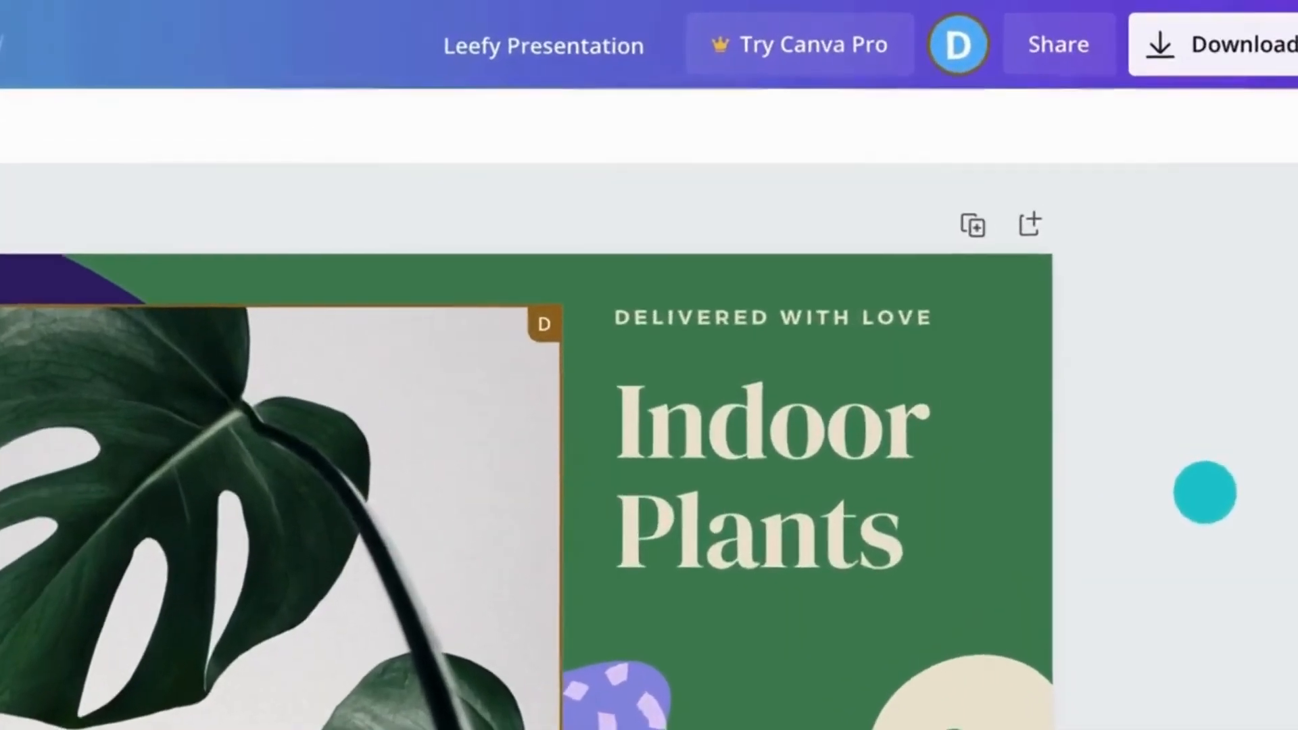
{"action": "left_click", "coordinate": [899, 317]}
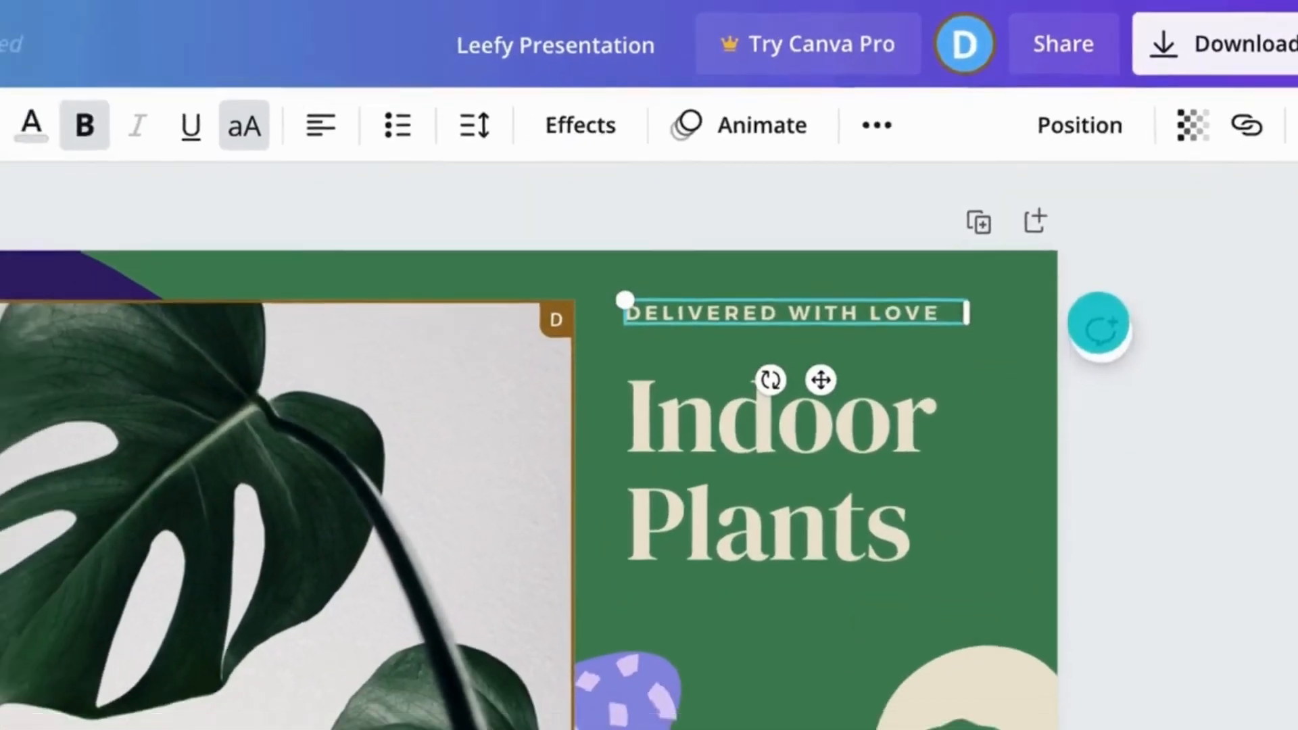
{"action": "left_click", "coordinate": [1073, 350]}
{"action": "type", "text": "@desi"}
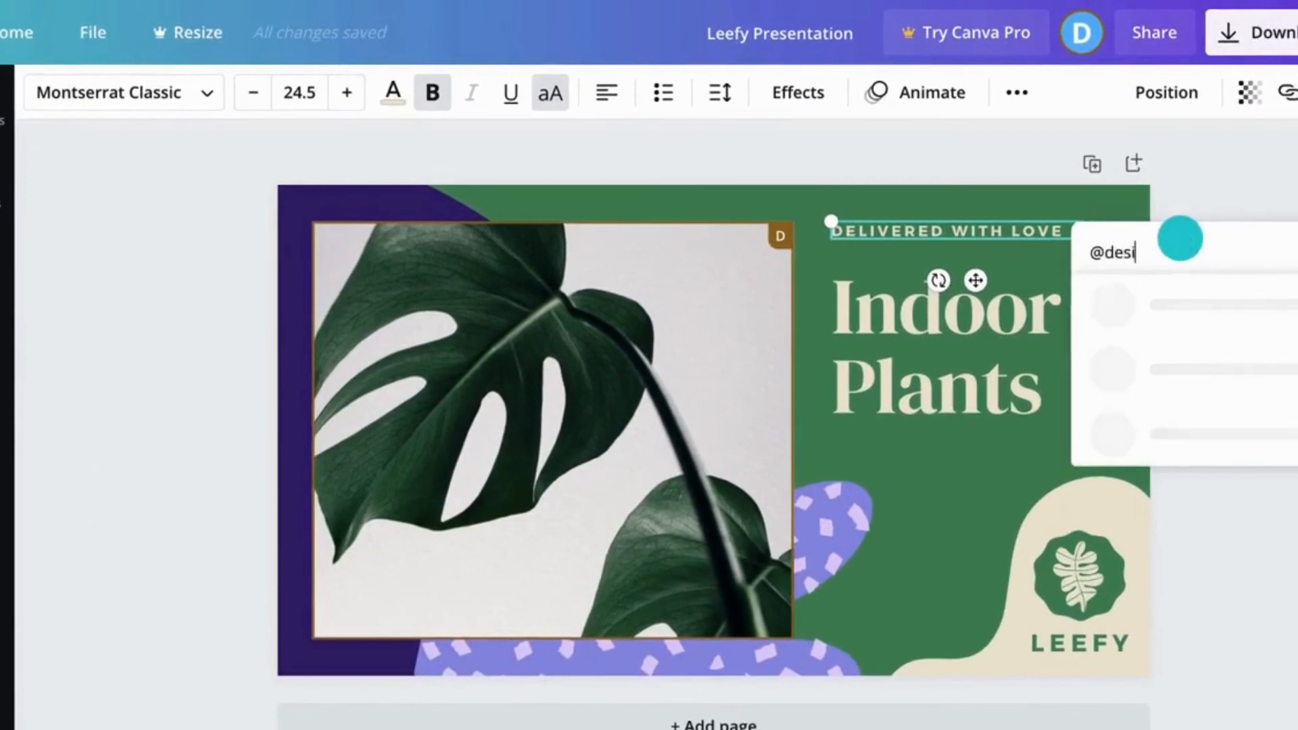
{"action": "type", "text": "gner"}
{"action": "left_click", "coordinate": [1195, 300]}
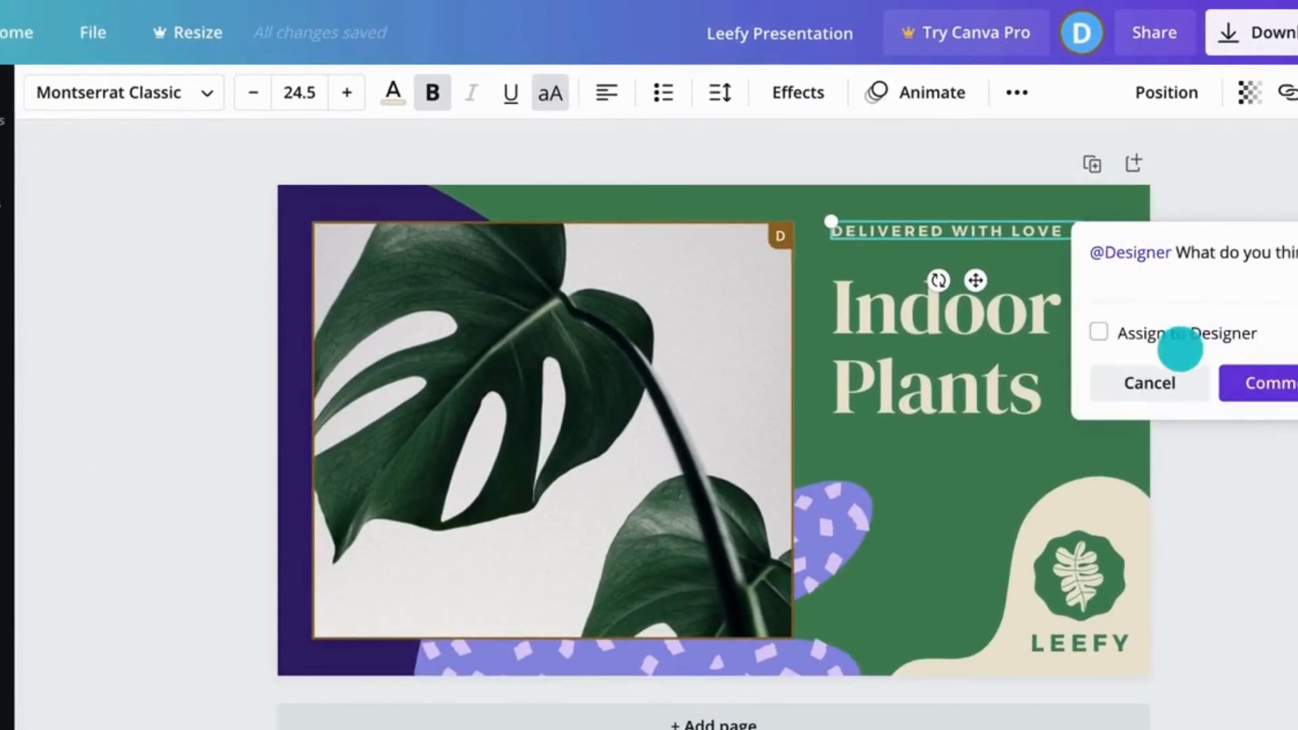
{"action": "left_click", "coordinate": [1270, 380]}
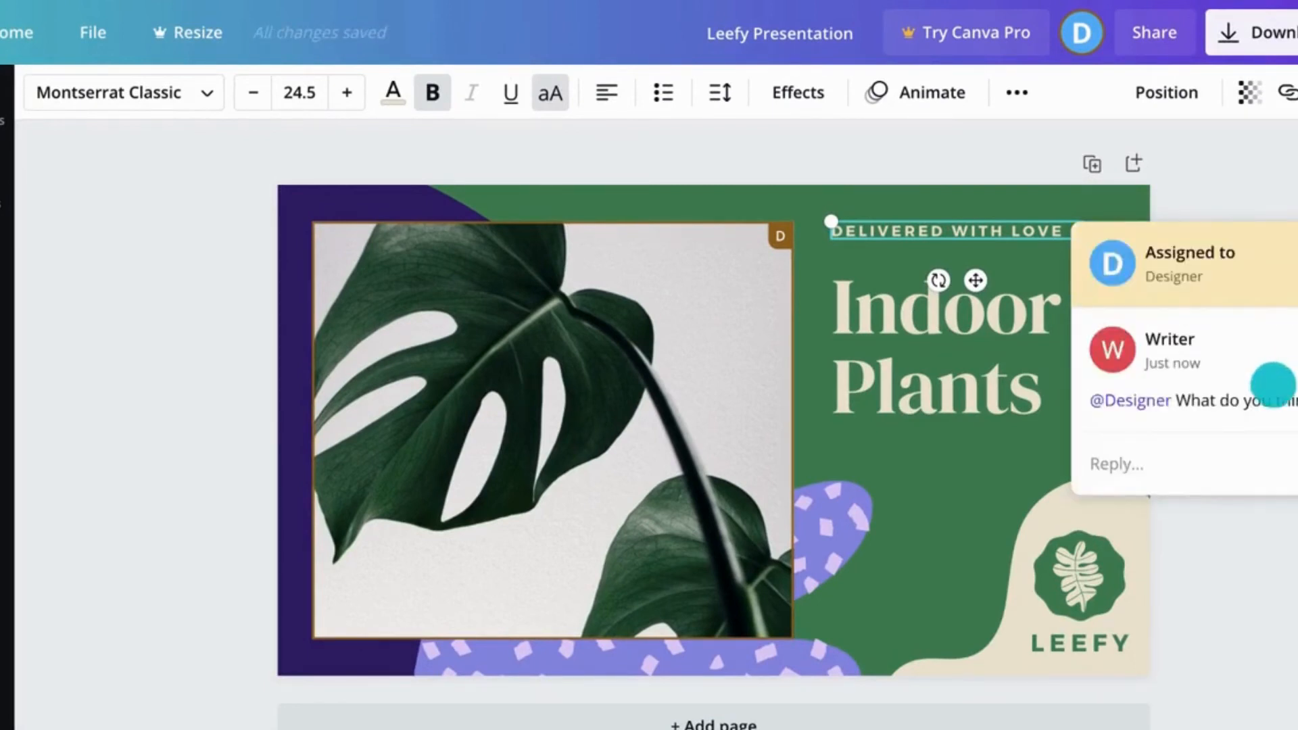
{"action": "left_click", "coordinate": [1293, 555]}
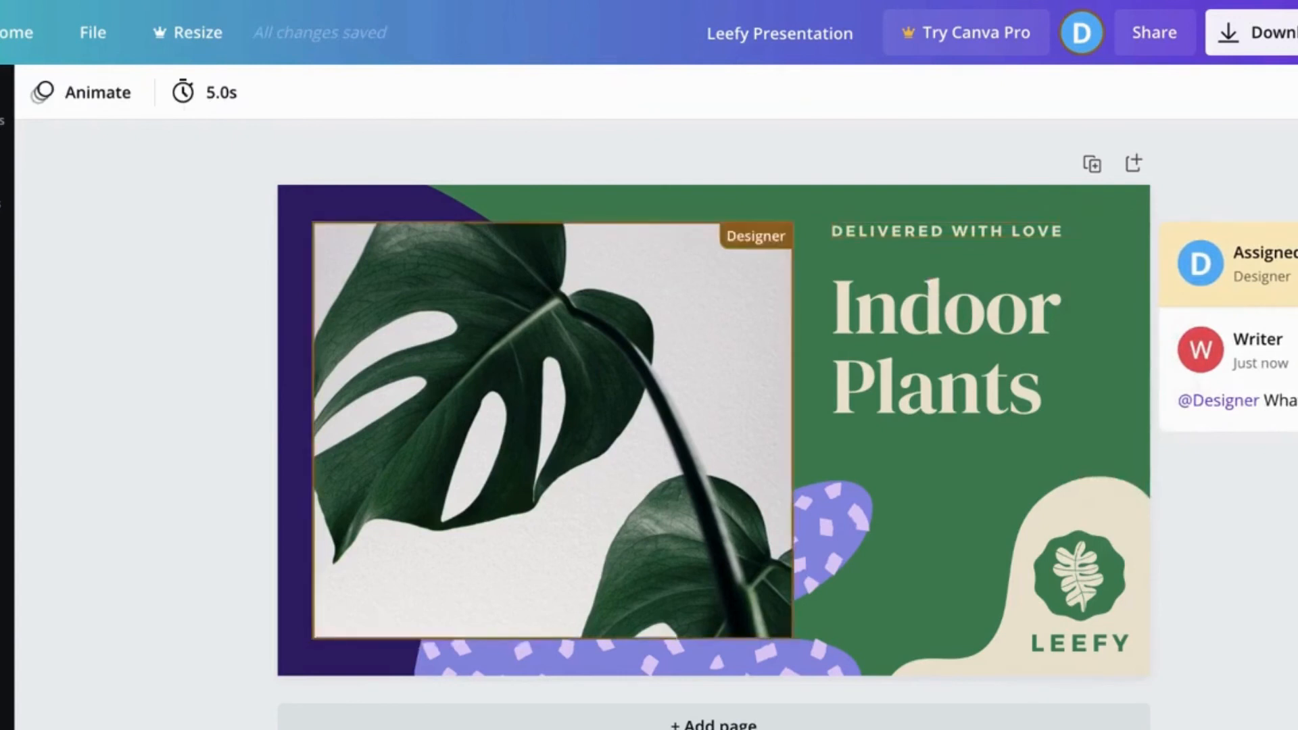
Step: Publish the design as a website with the Presentation web style and open the website
{"action": "left_click", "coordinate": [947, 231]}
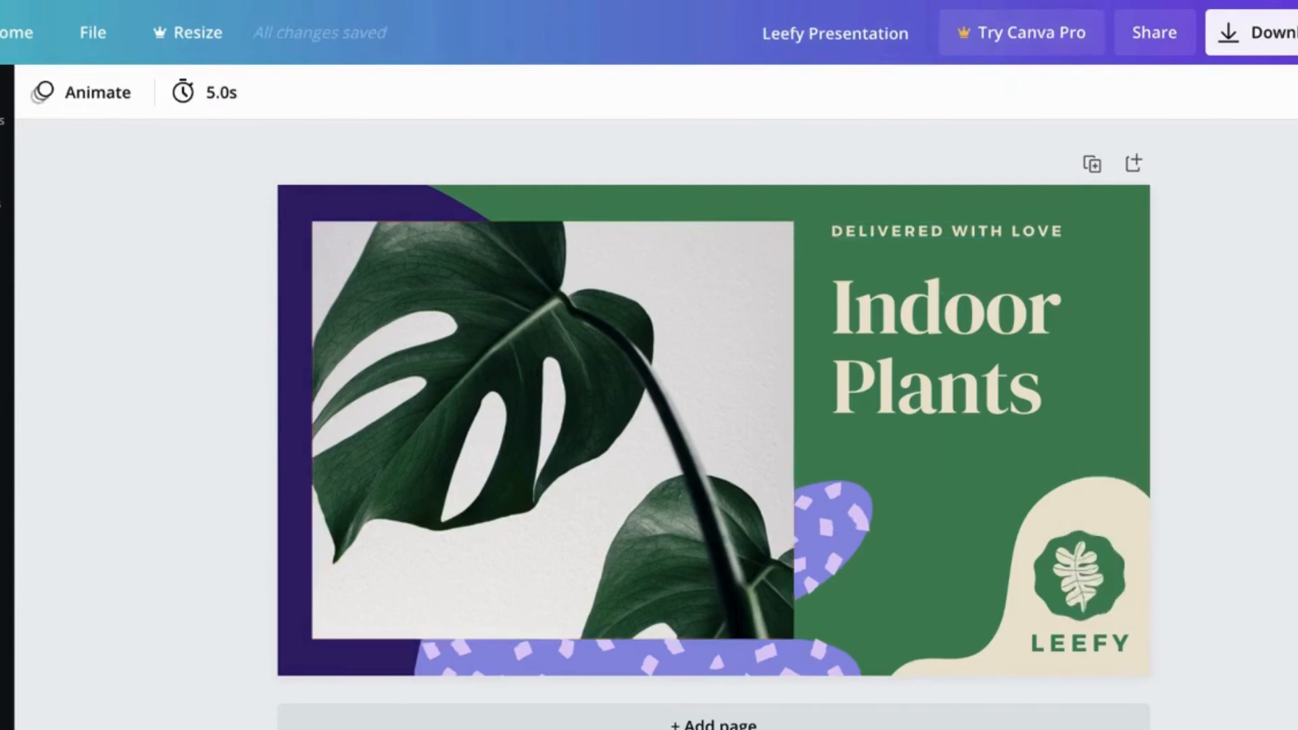
{"action": "left_click", "coordinate": [1286, 32]}
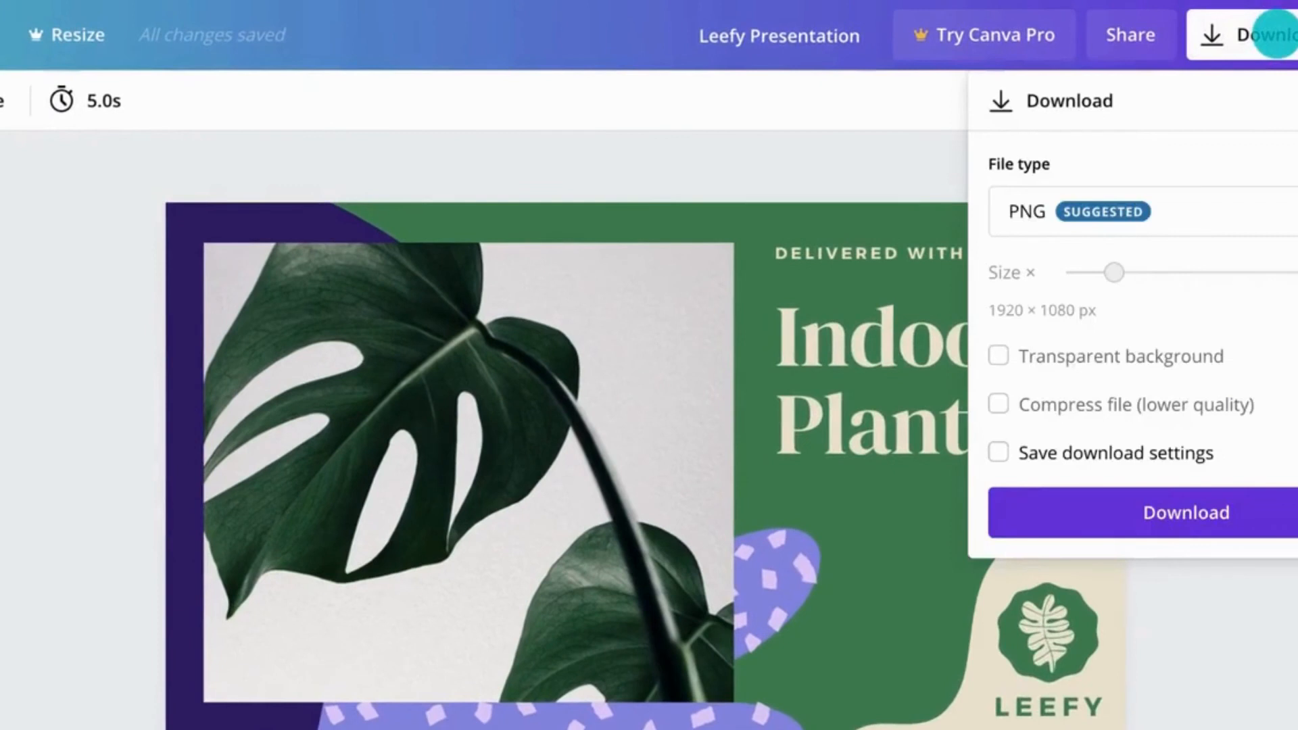
{"action": "left_click", "coordinate": [1276, 34]}
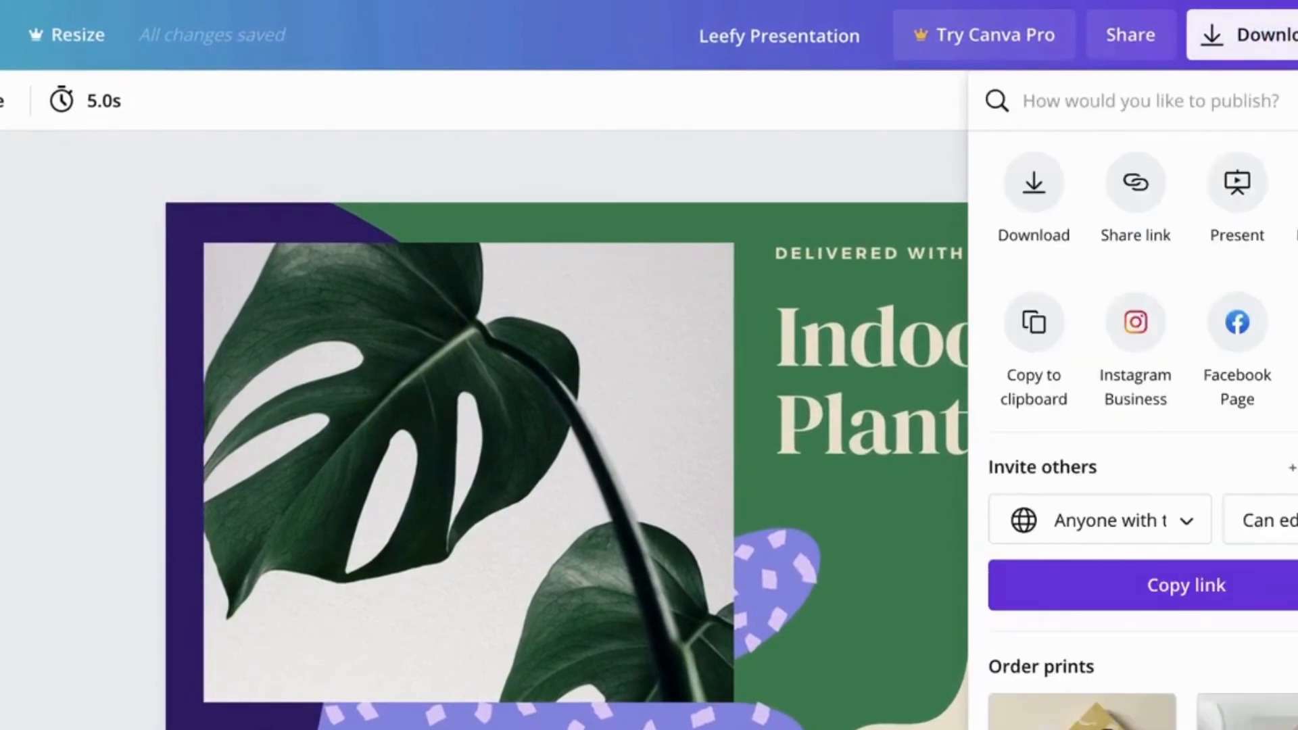
{"action": "left_click", "coordinate": [1151, 101]}
{"action": "scroll", "coordinate": [1136, 460], "scroll_direction": "down", "scroll_amount": 5}
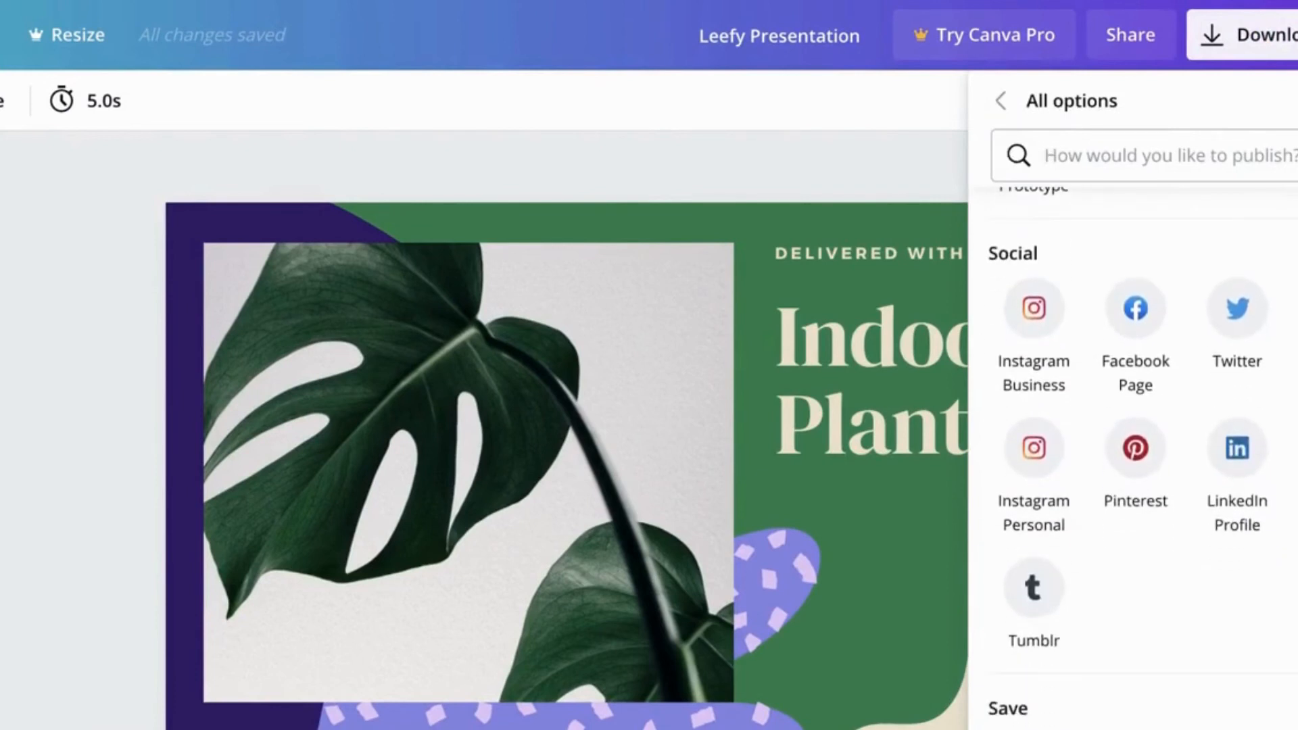
{"action": "scroll", "coordinate": [1136, 459], "scroll_direction": "up", "scroll_amount": 5}
{"action": "left_click", "coordinate": [1131, 429]}
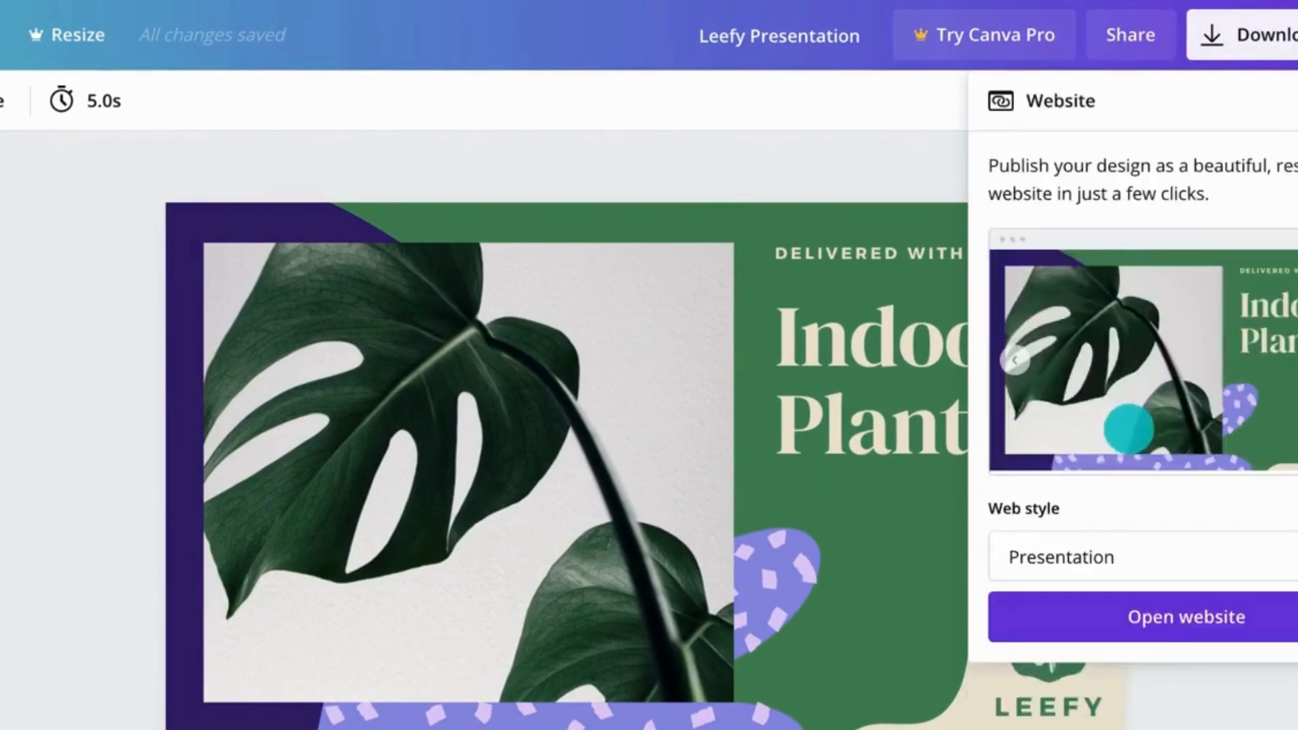
{"action": "left_click", "coordinate": [1127, 552]}
{"action": "left_click", "coordinate": [1114, 626]}
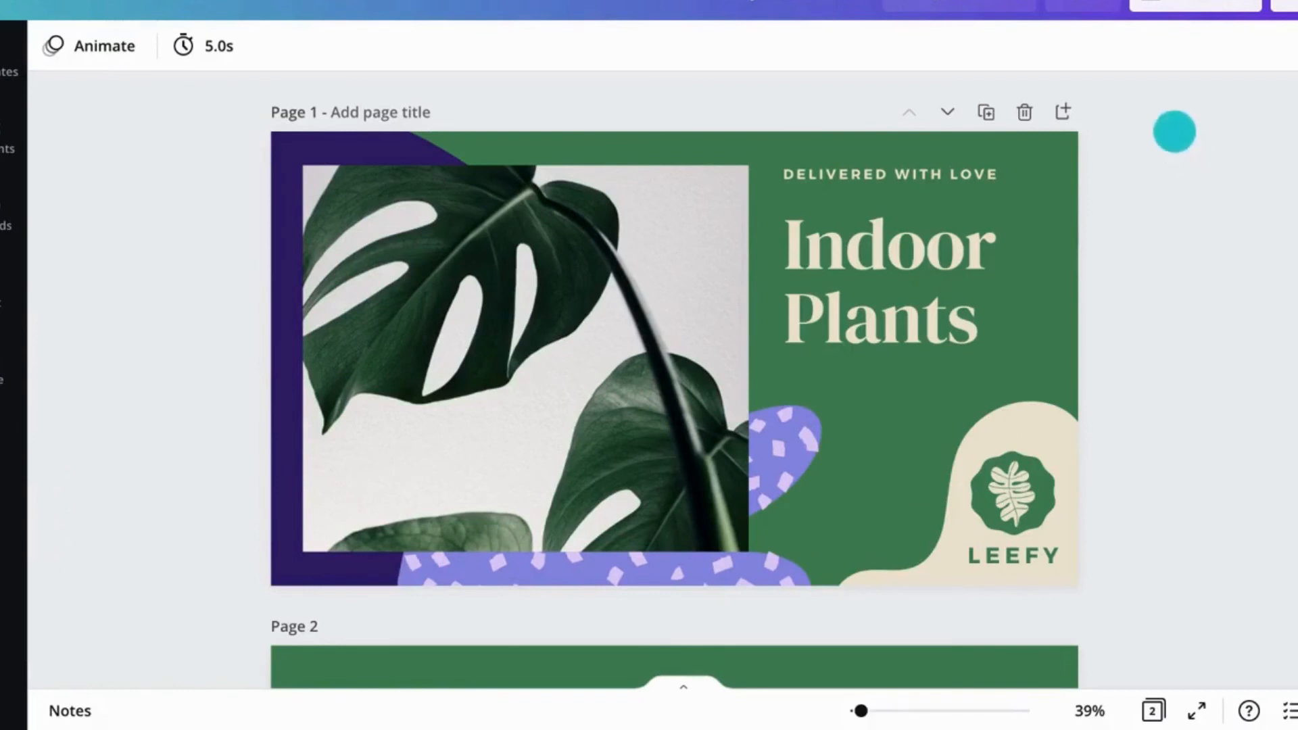
Step: Enable link sharing from the share options so anyone with the link can edit, copying the link
{"action": "left_click", "coordinate": [1097, 7]}
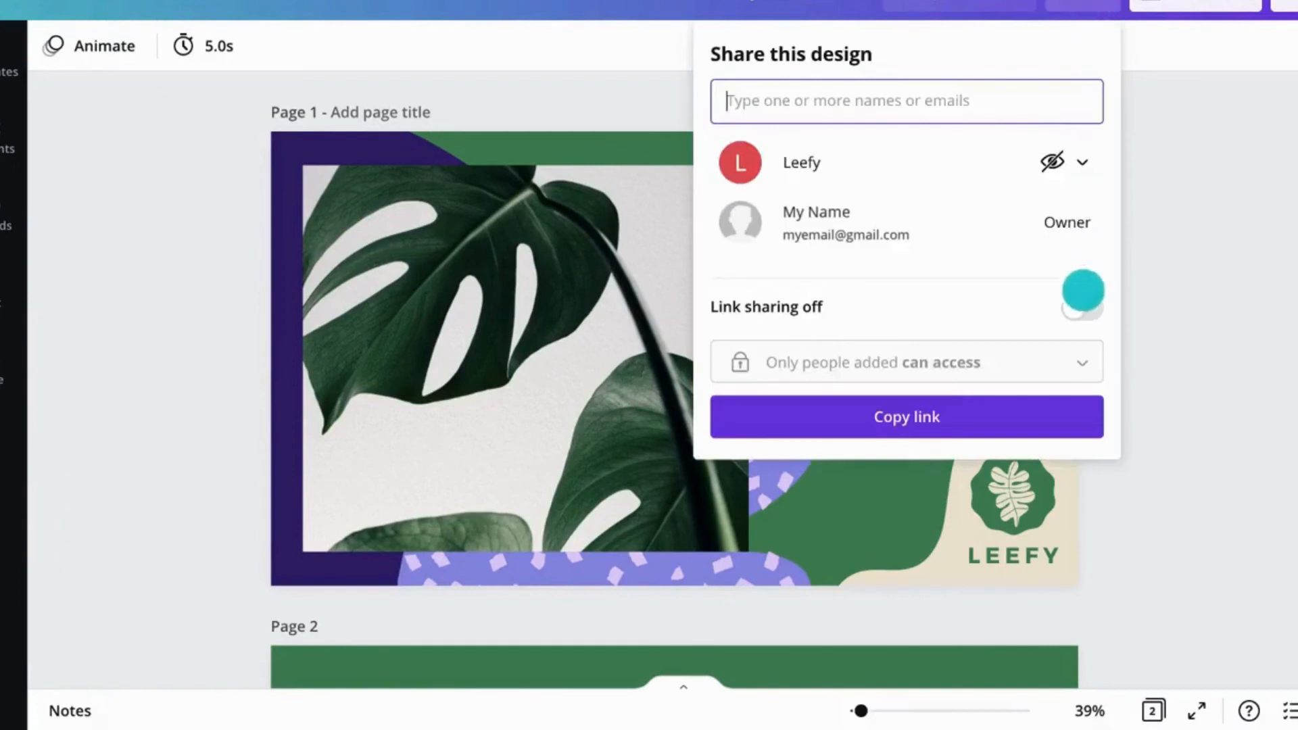
{"action": "left_click", "coordinate": [1082, 308]}
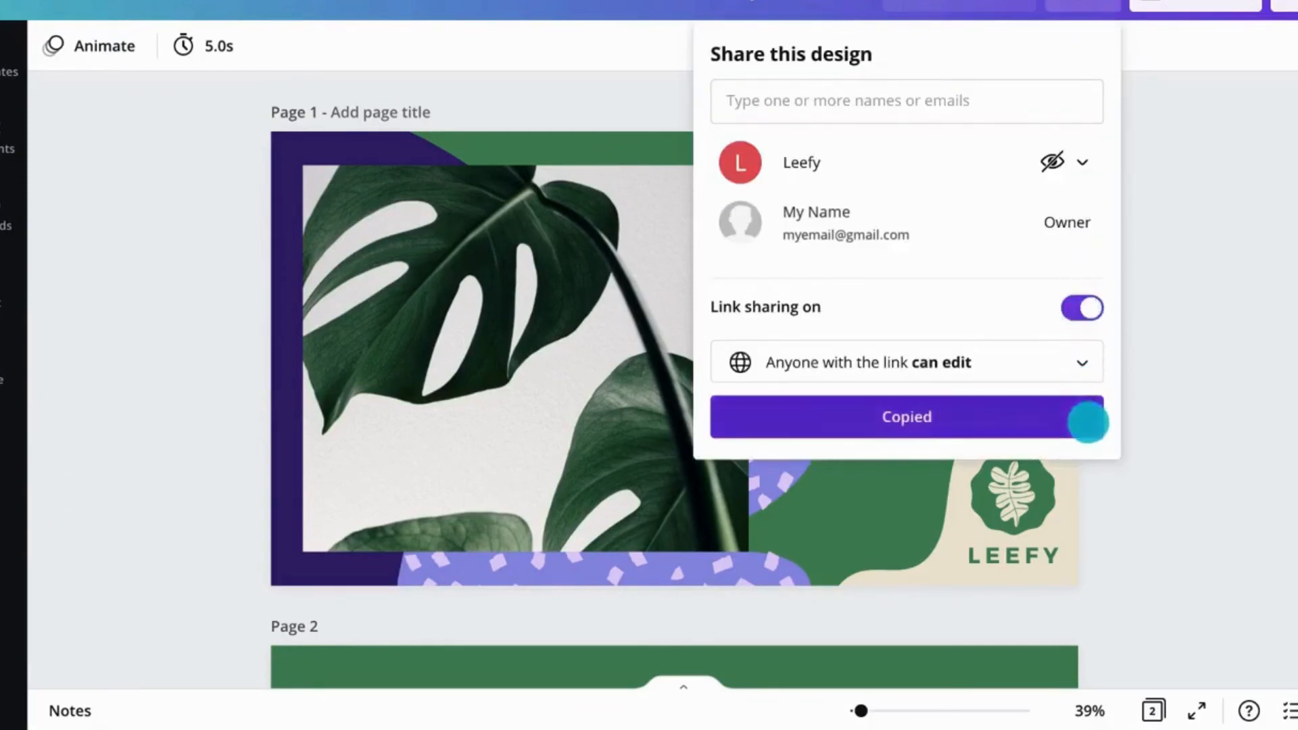
{"action": "left_click", "coordinate": [1160, 394]}
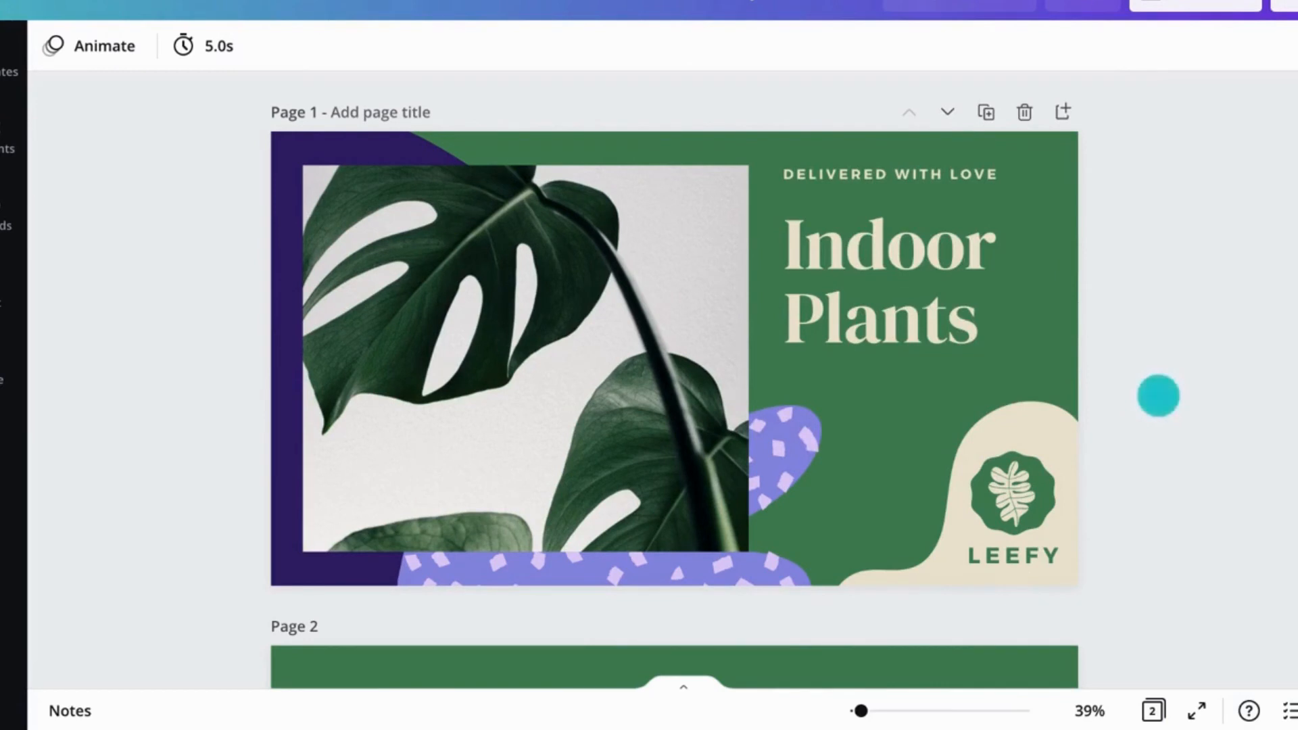
Step: Save the design and add it to a new folder named Leefy Campaign
{"action": "left_click", "coordinate": [115, 2]}
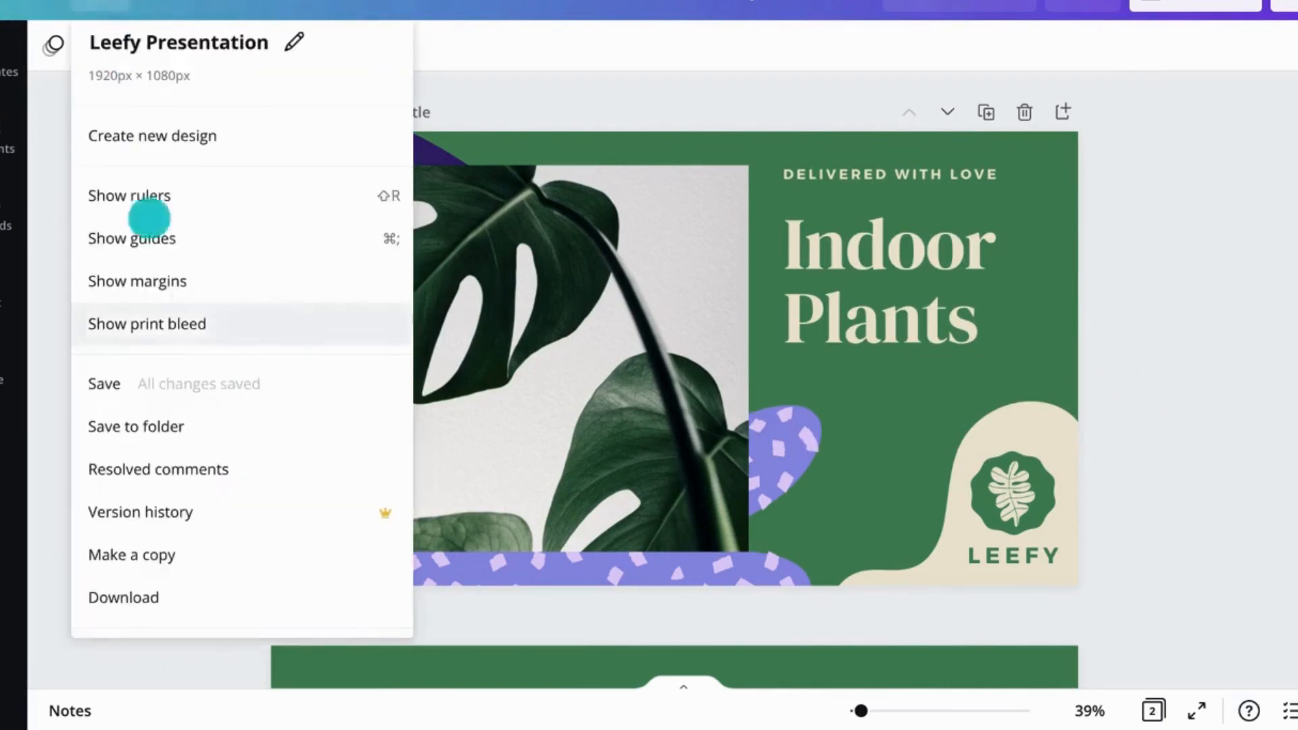
{"action": "left_click", "coordinate": [174, 380]}
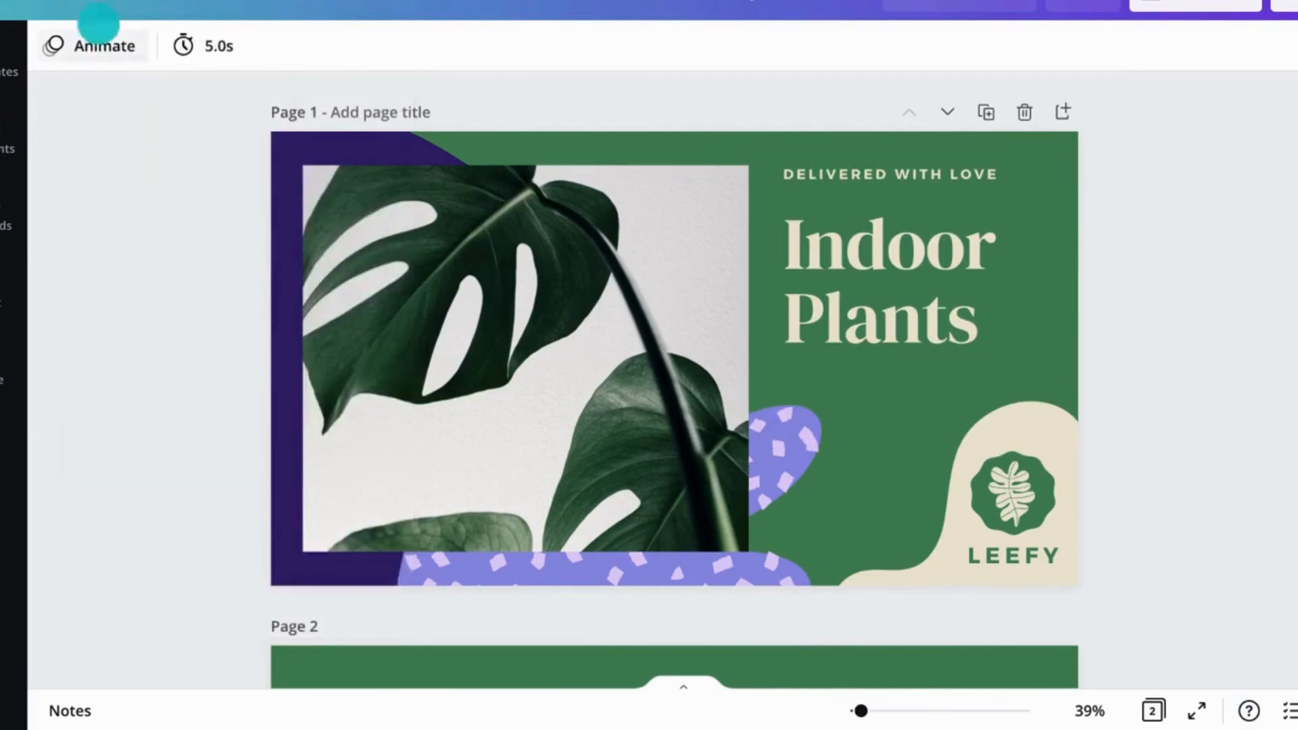
{"action": "left_click", "coordinate": [101, 3]}
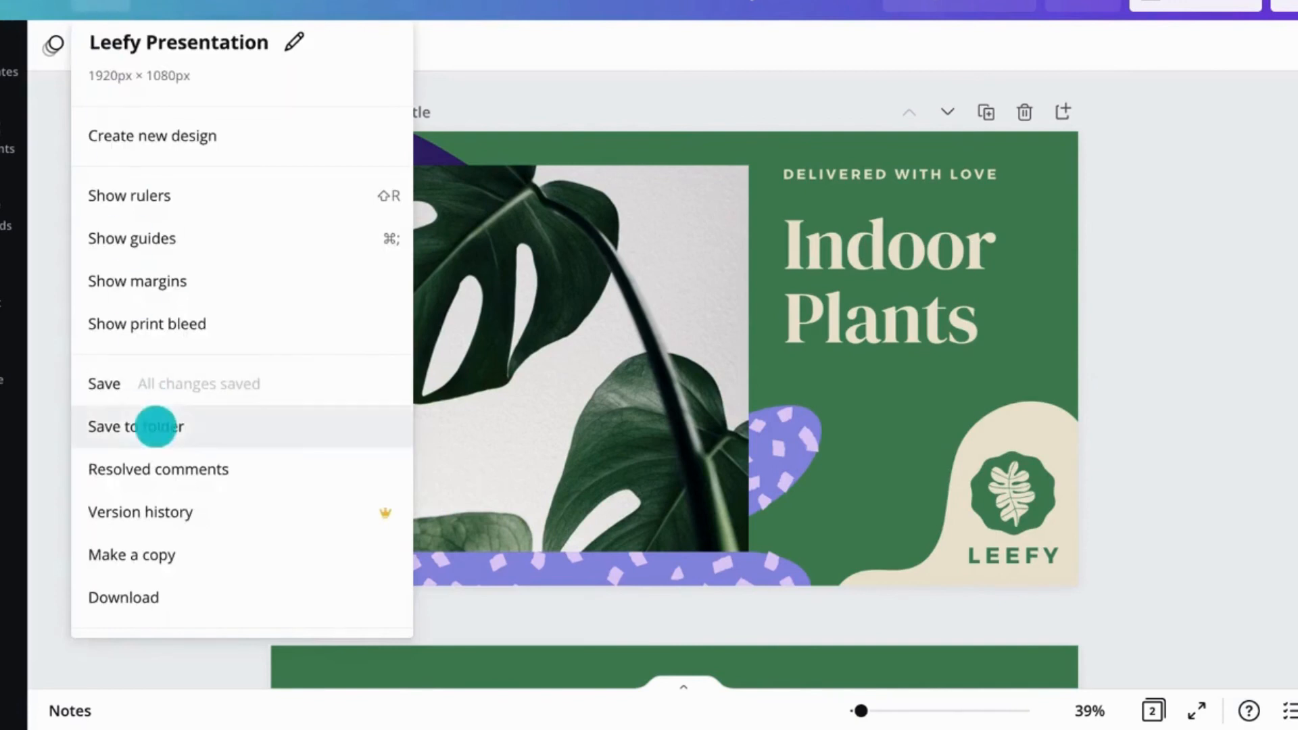
{"action": "left_click", "coordinate": [156, 426]}
{"action": "left_click", "coordinate": [144, 515]}
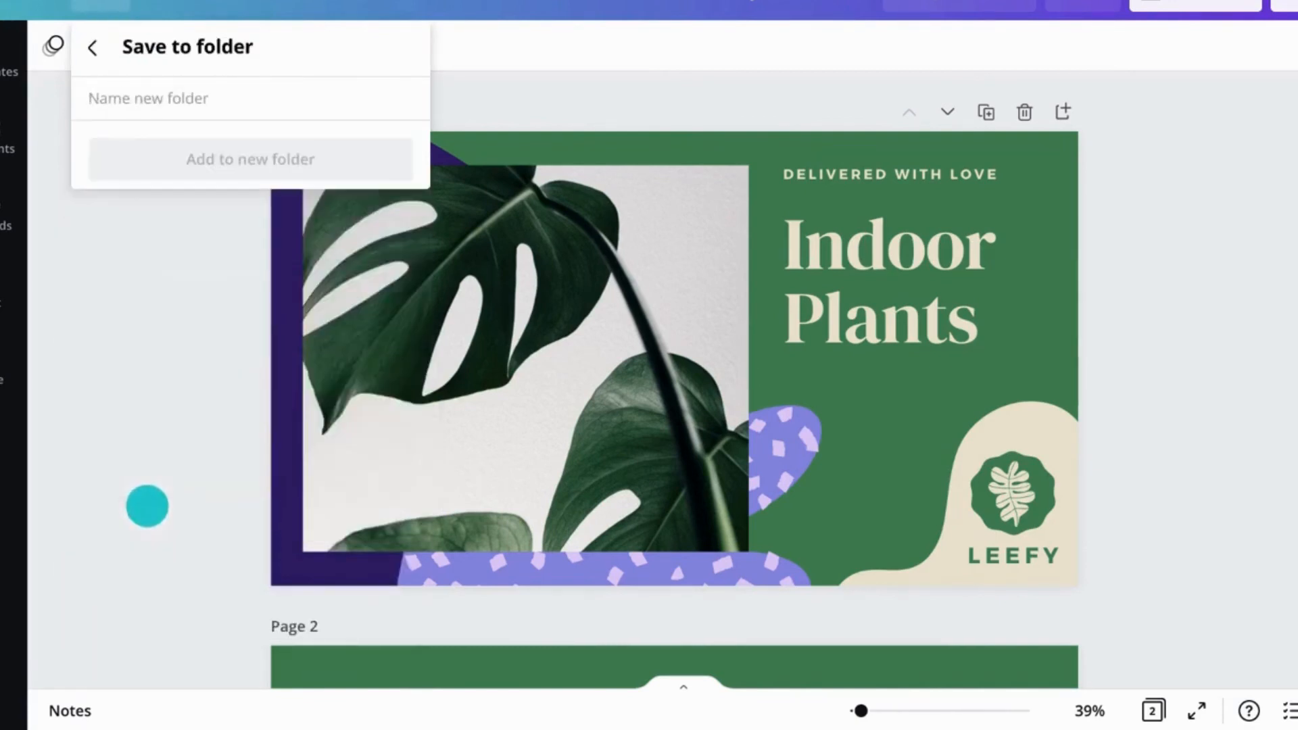
{"action": "type", "text": "Leefy Campaign"}
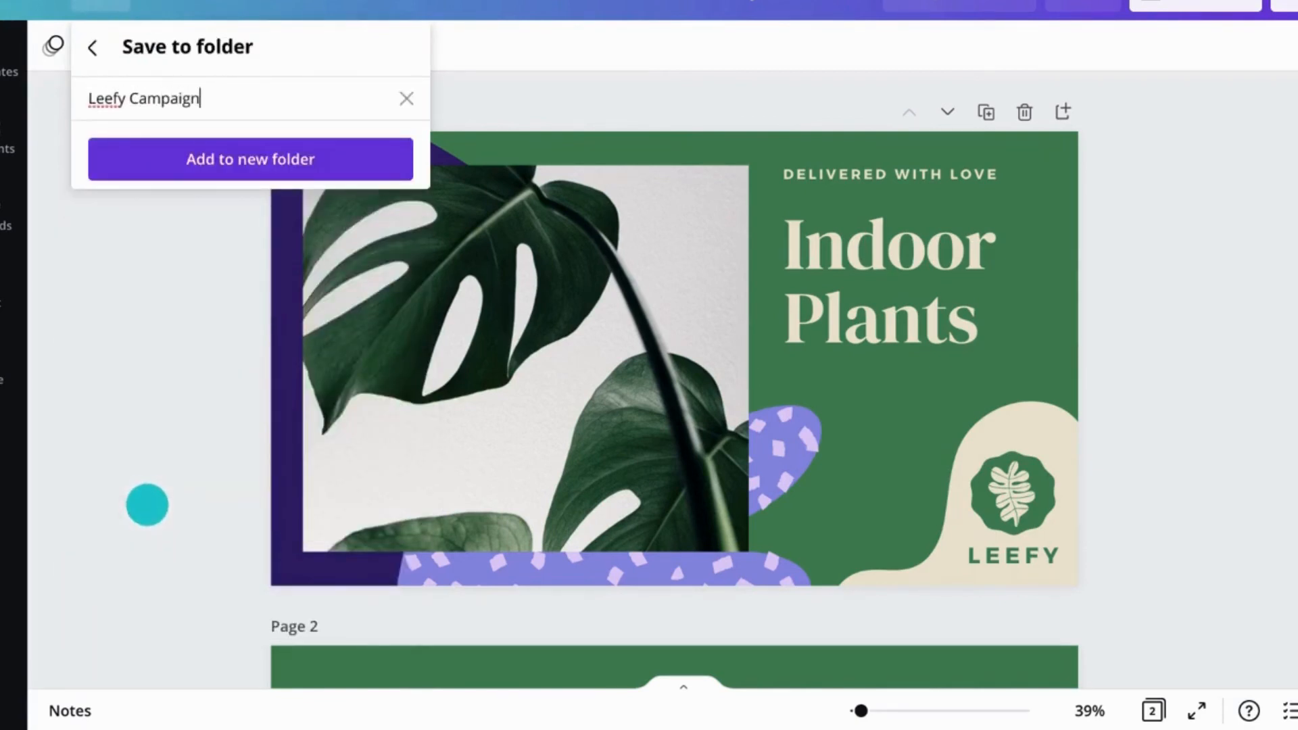
{"action": "left_click", "coordinate": [223, 161]}
{"action": "left_click", "coordinate": [189, 423]}
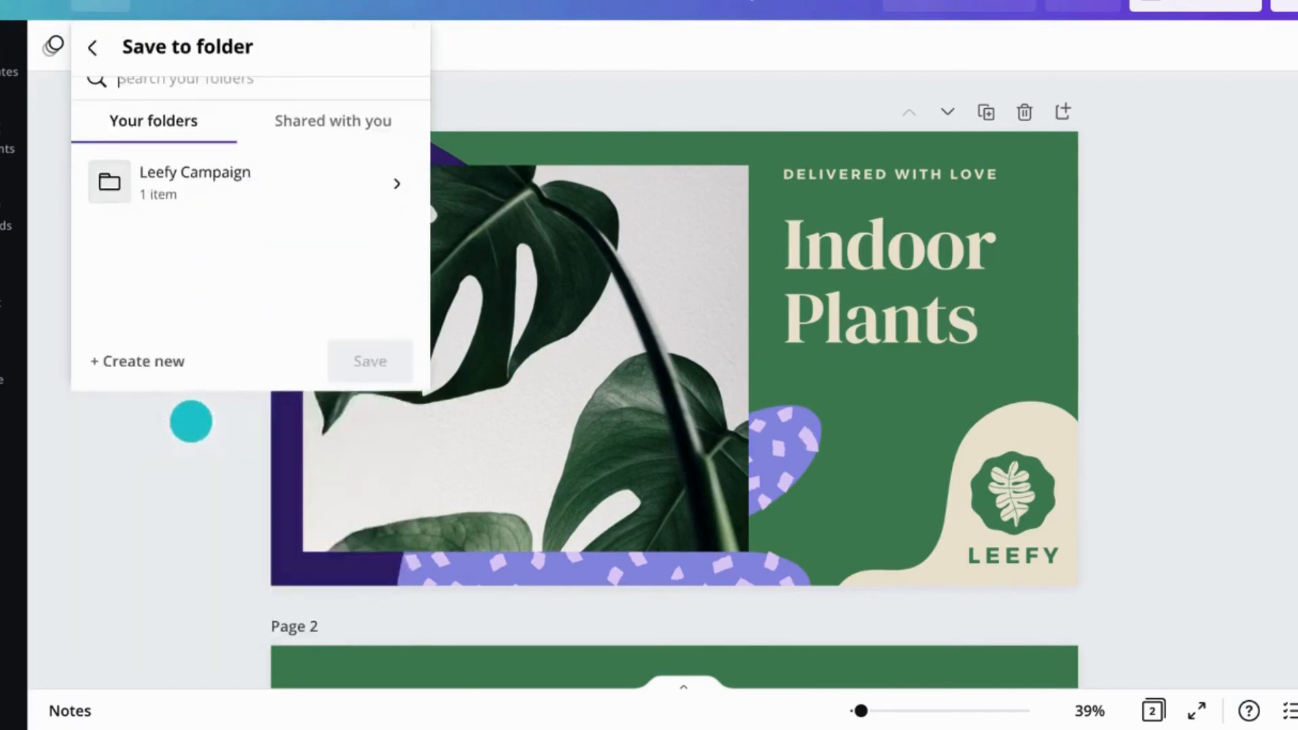
{"action": "left_click", "coordinate": [348, 139]}
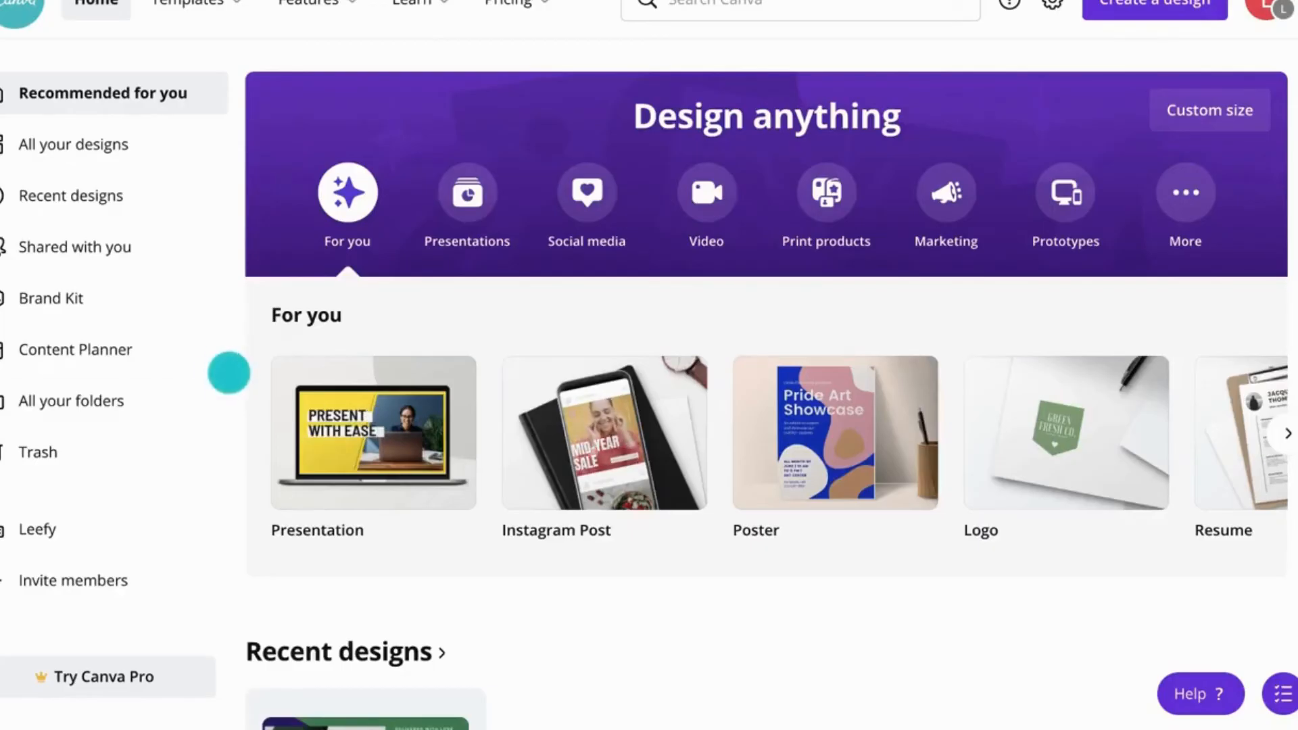
Step: Open the Leefy Campaign folder from all your folders and browse its sorting, view and new-folder options
{"action": "left_click", "coordinate": [153, 396]}
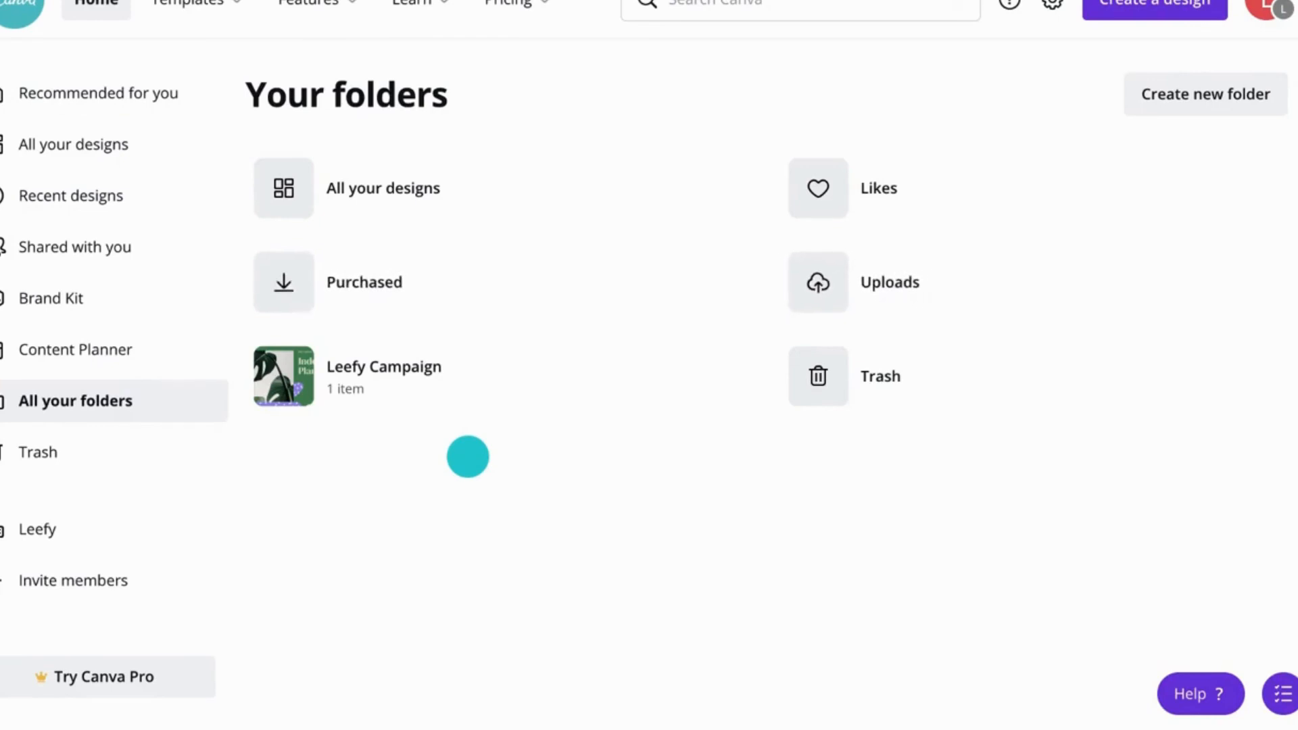
{"action": "left_click", "coordinate": [517, 379]}
{"action": "left_click", "coordinate": [949, 92]}
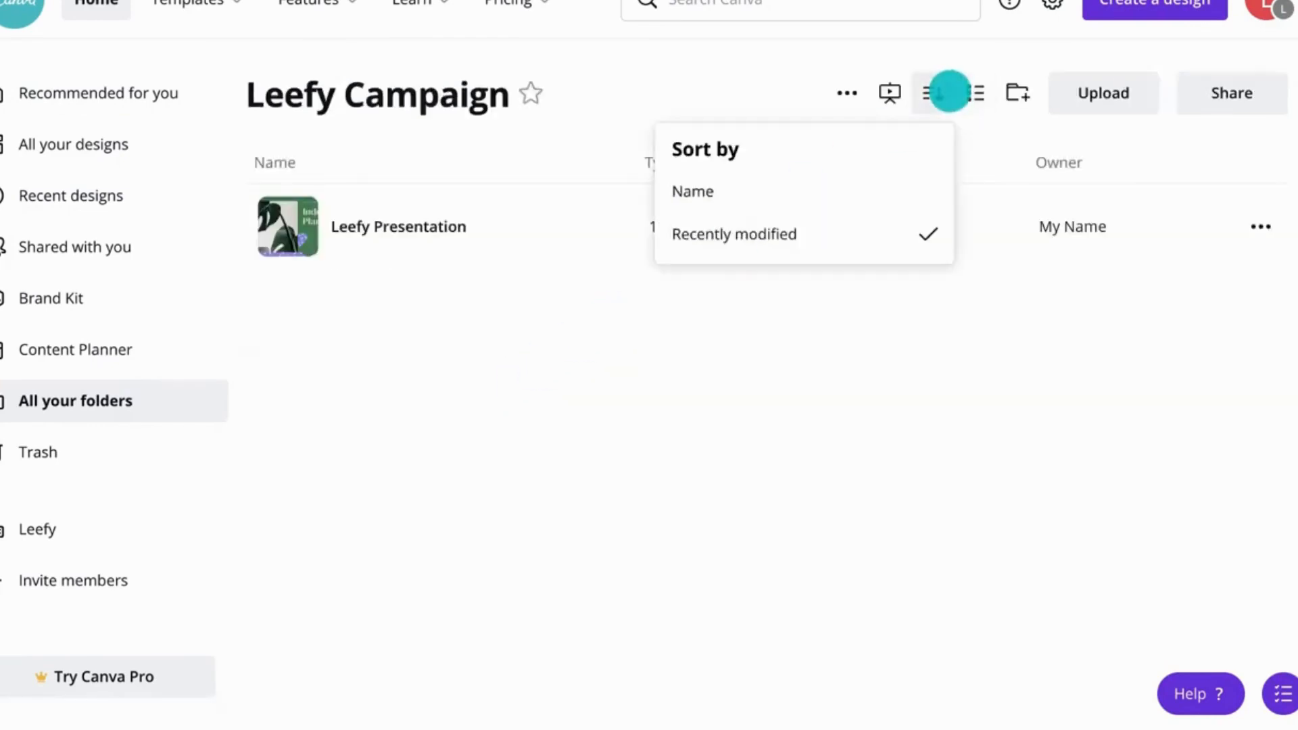
{"action": "left_click", "coordinate": [981, 95]}
{"action": "left_click", "coordinate": [1008, 95]}
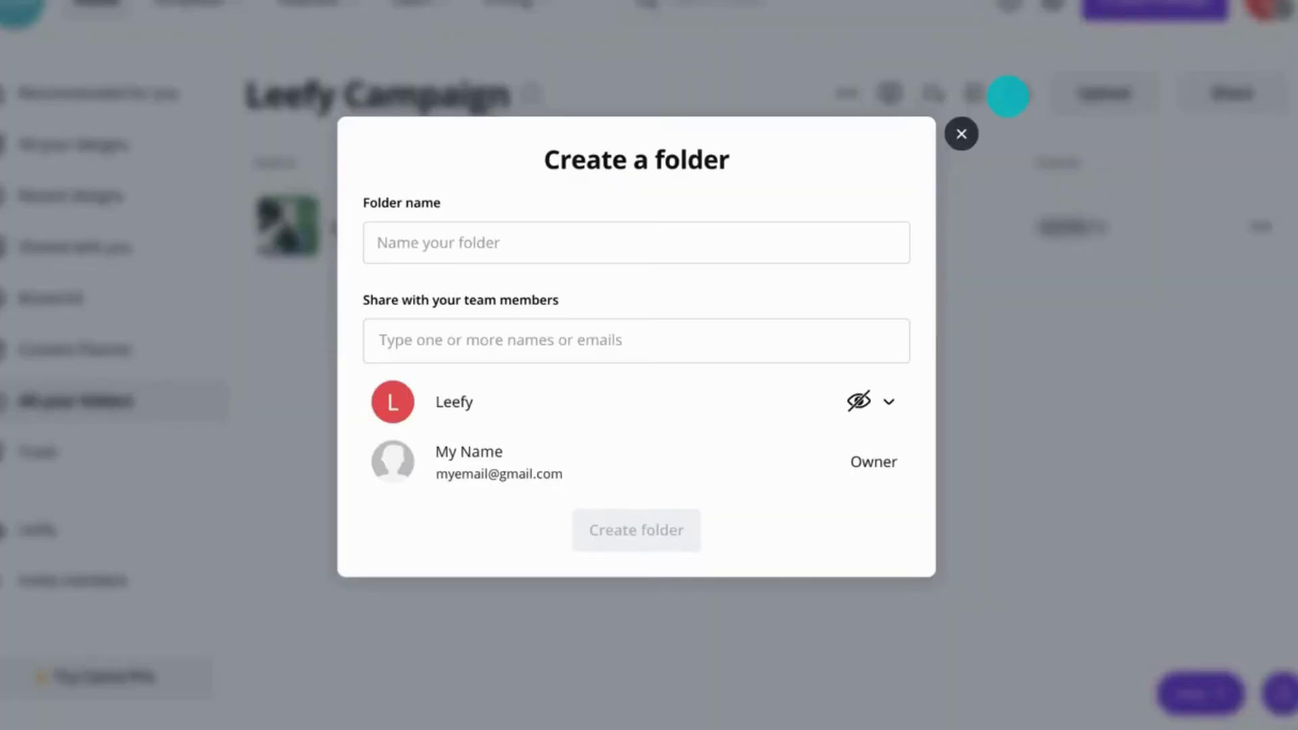
{"action": "left_click", "coordinate": [961, 128]}
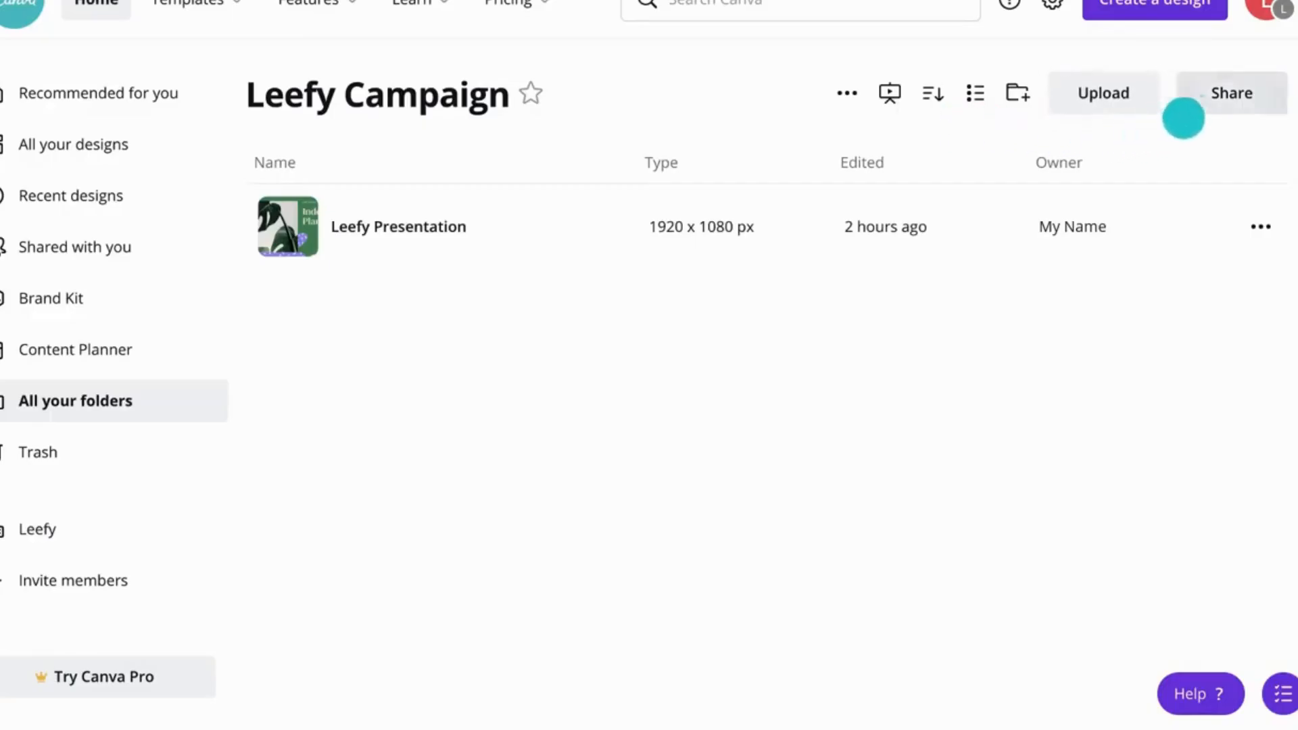
Step: Share the Leefy Campaign folder with the Leefy team with edit-and-share access, and star the folder
{"action": "left_click", "coordinate": [1220, 107]}
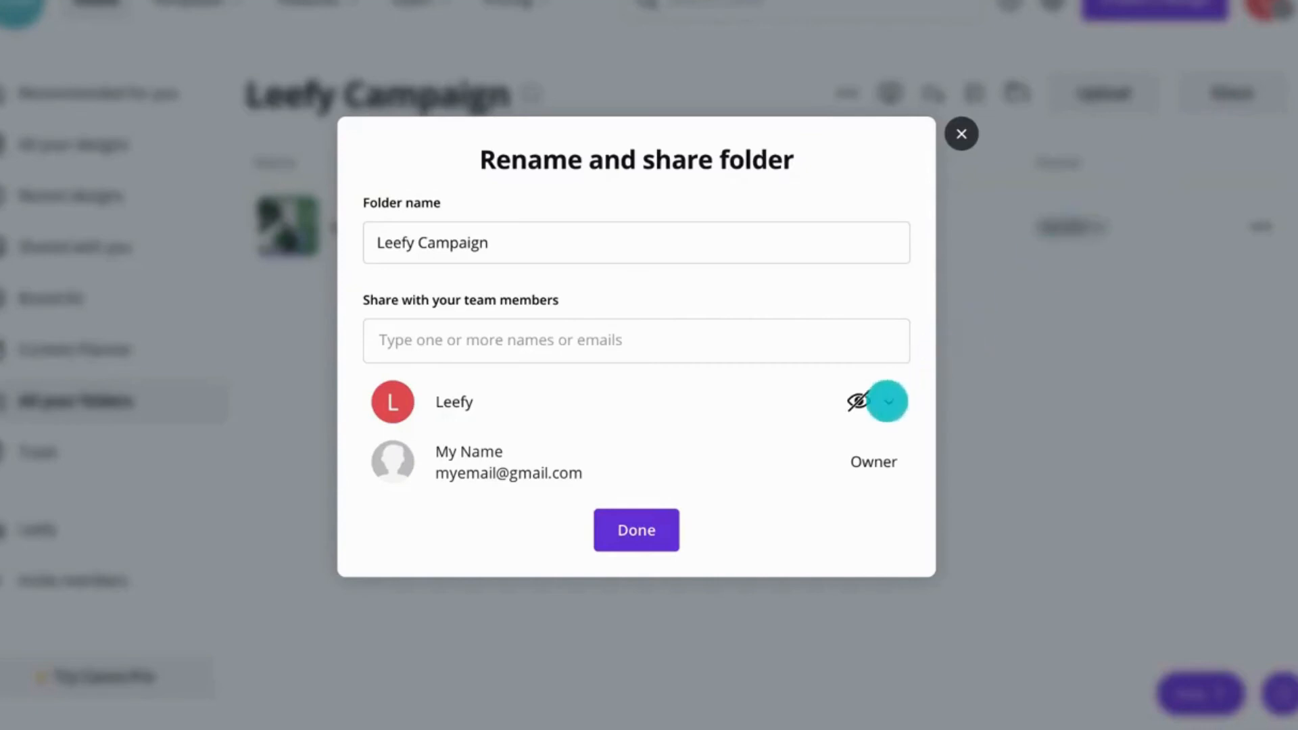
{"action": "left_click", "coordinate": [887, 402]}
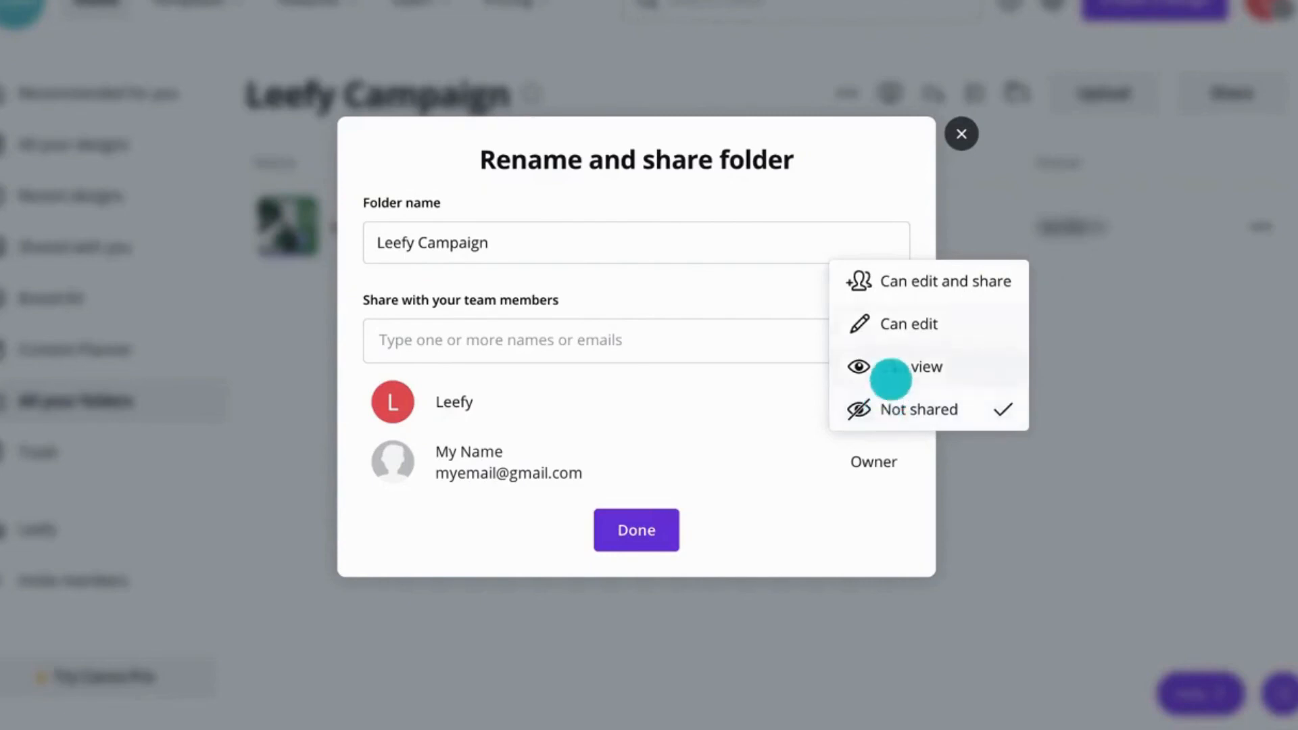
{"action": "left_click", "coordinate": [914, 281]}
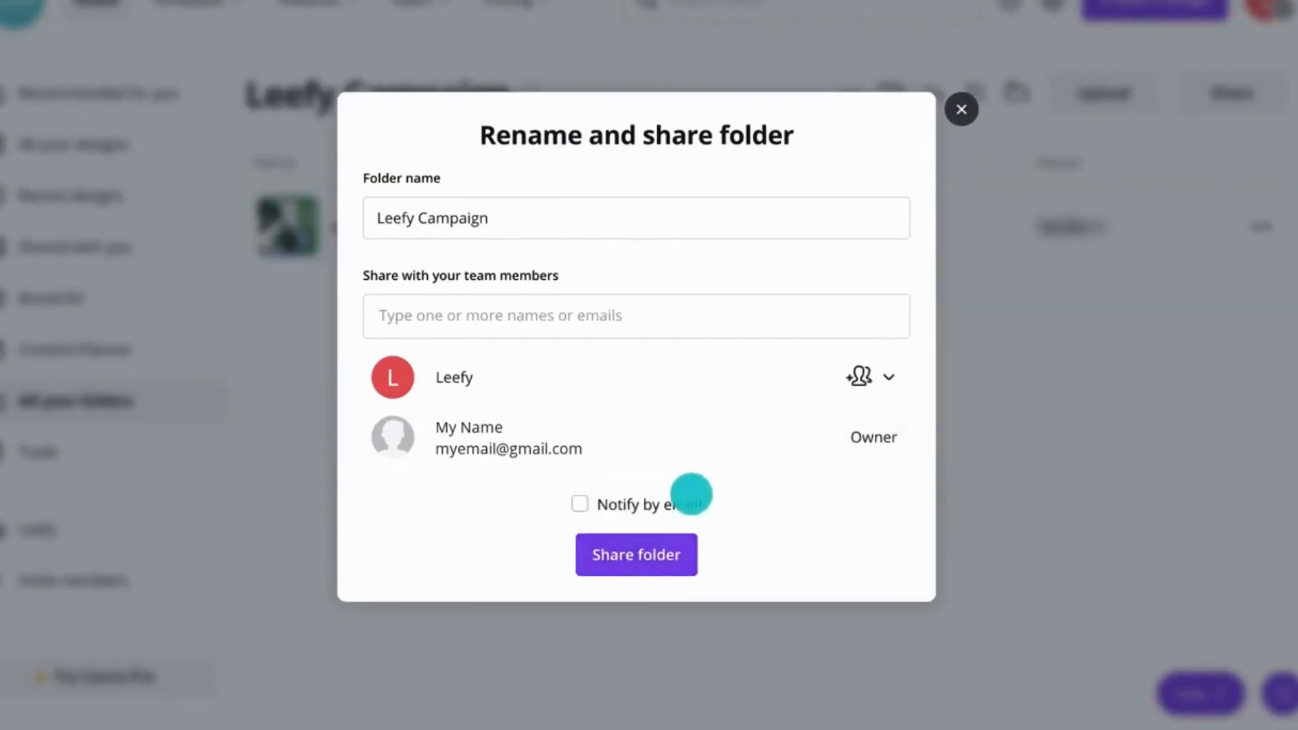
{"action": "left_click", "coordinate": [636, 549]}
{"action": "left_click", "coordinate": [529, 98]}
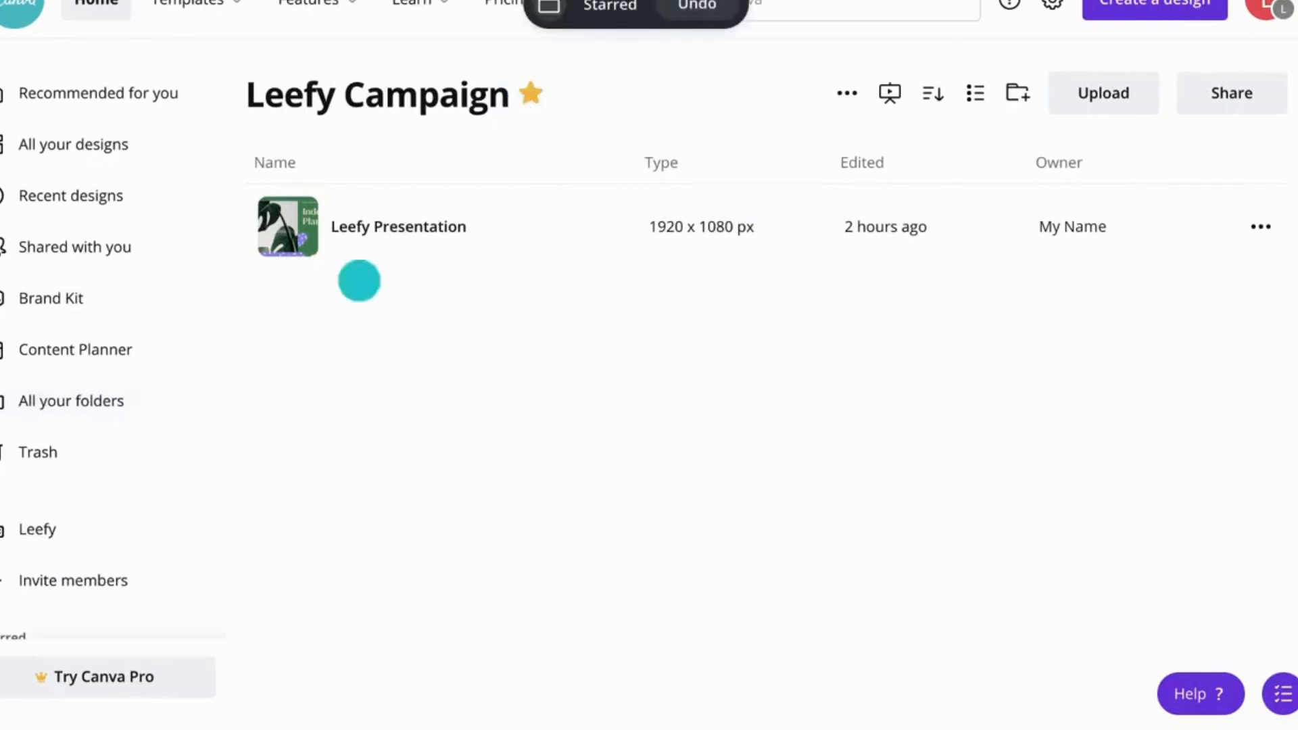
Step: Open the Leefy team and browse its Designs, Folders, Templates and People tabs
{"action": "scroll", "coordinate": [203, 444], "scroll_direction": "down", "scroll_amount": 1}
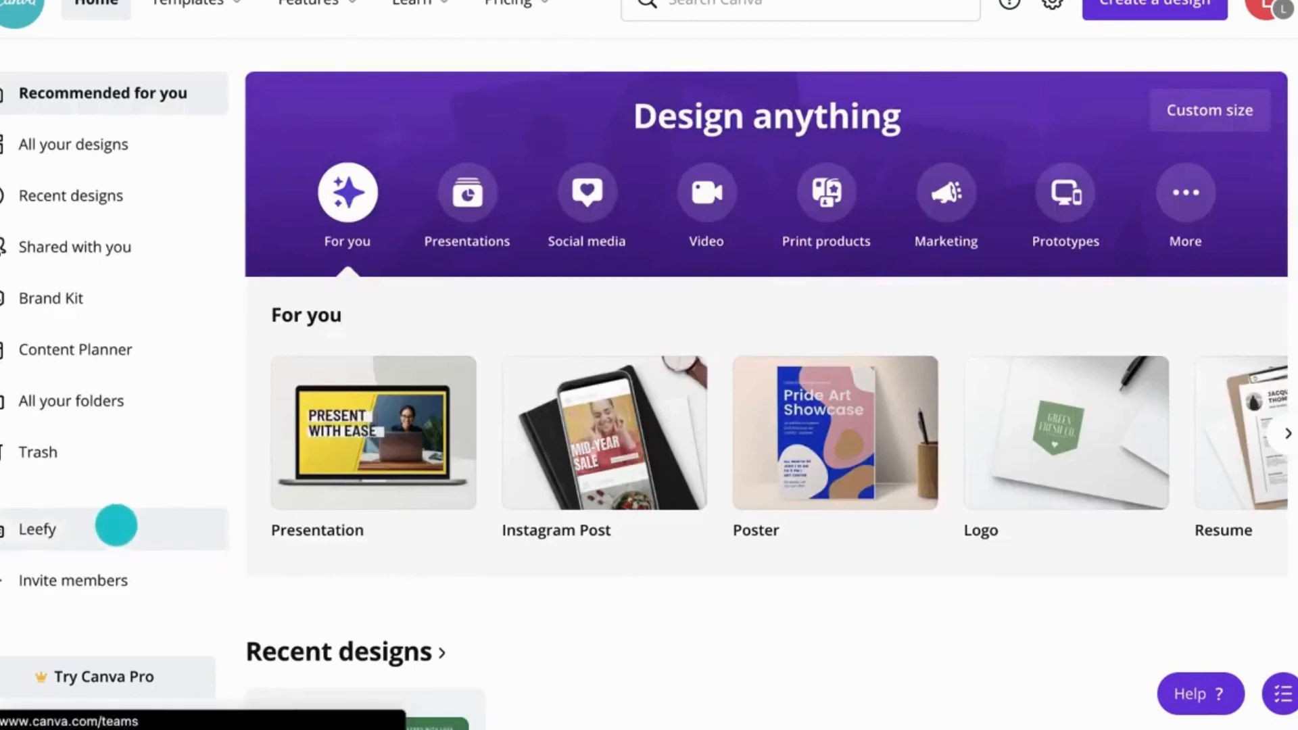
{"action": "left_click", "coordinate": [116, 525]}
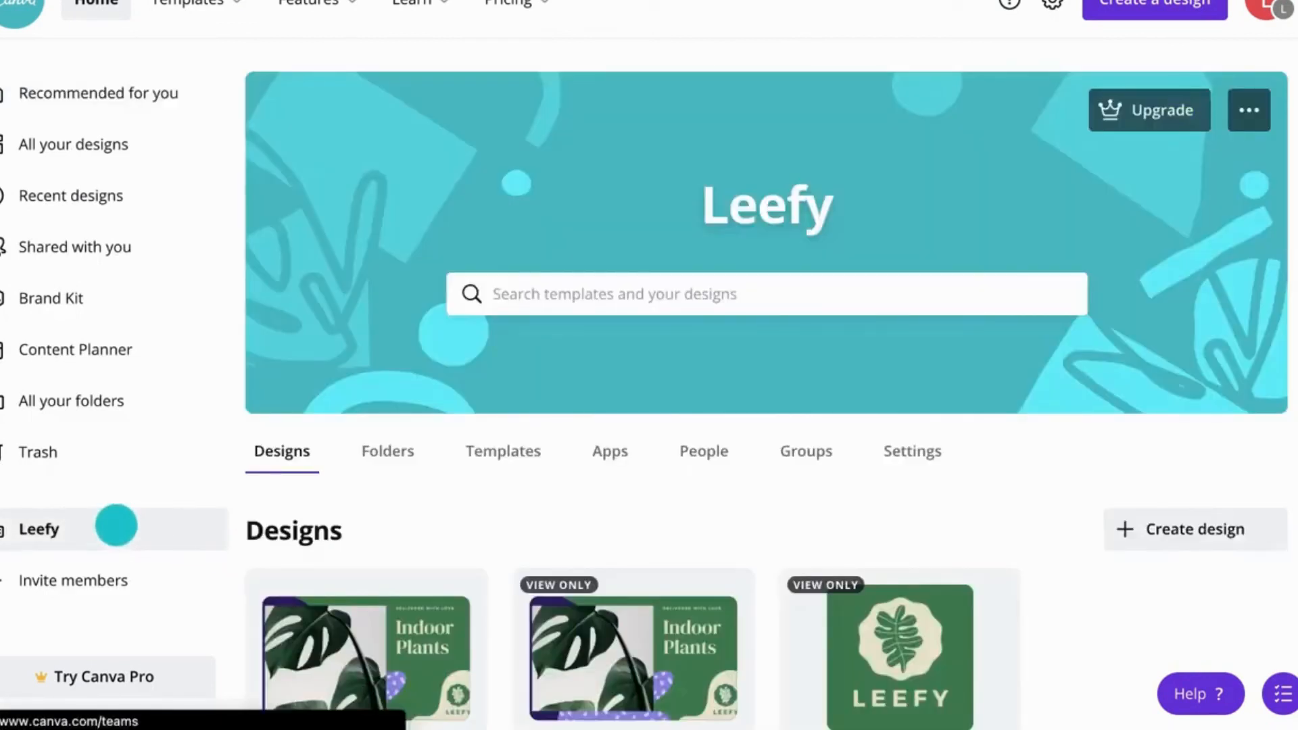
{"action": "scroll", "coordinate": [487, 531], "scroll_direction": "down", "scroll_amount": 2}
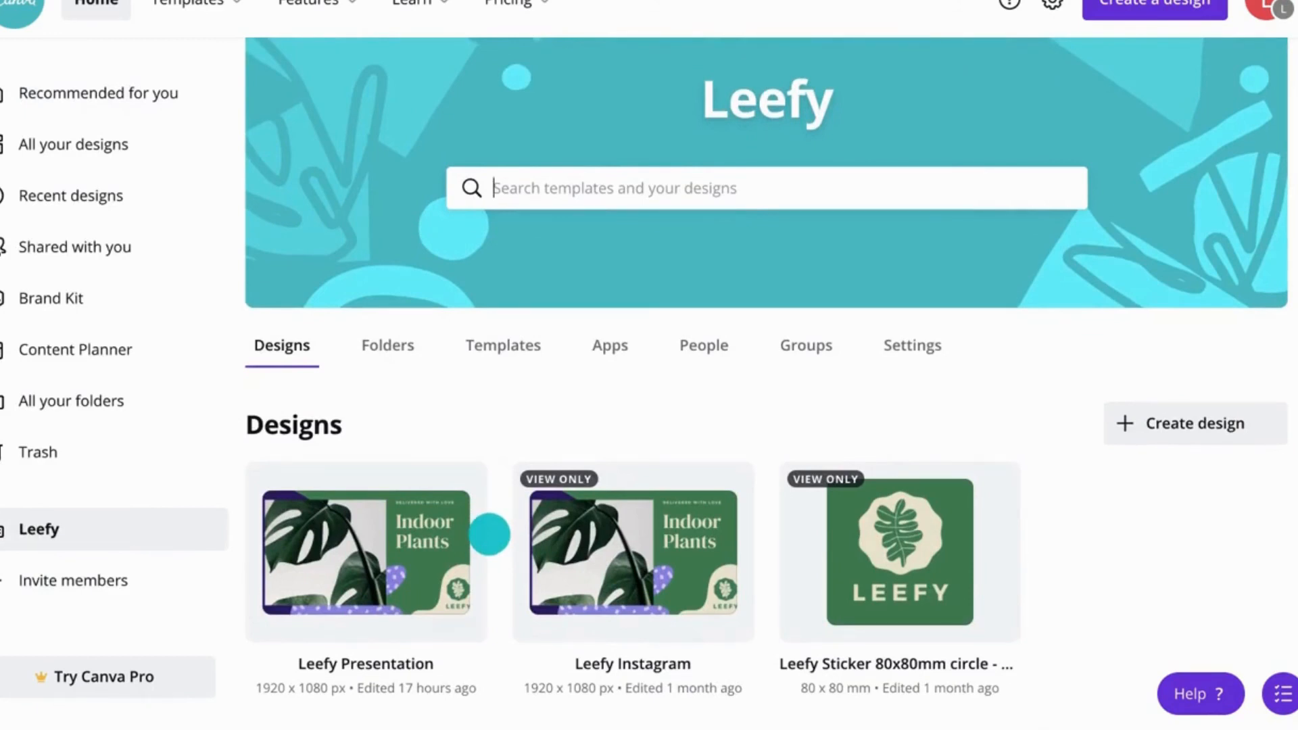
{"action": "left_click", "coordinate": [391, 348]}
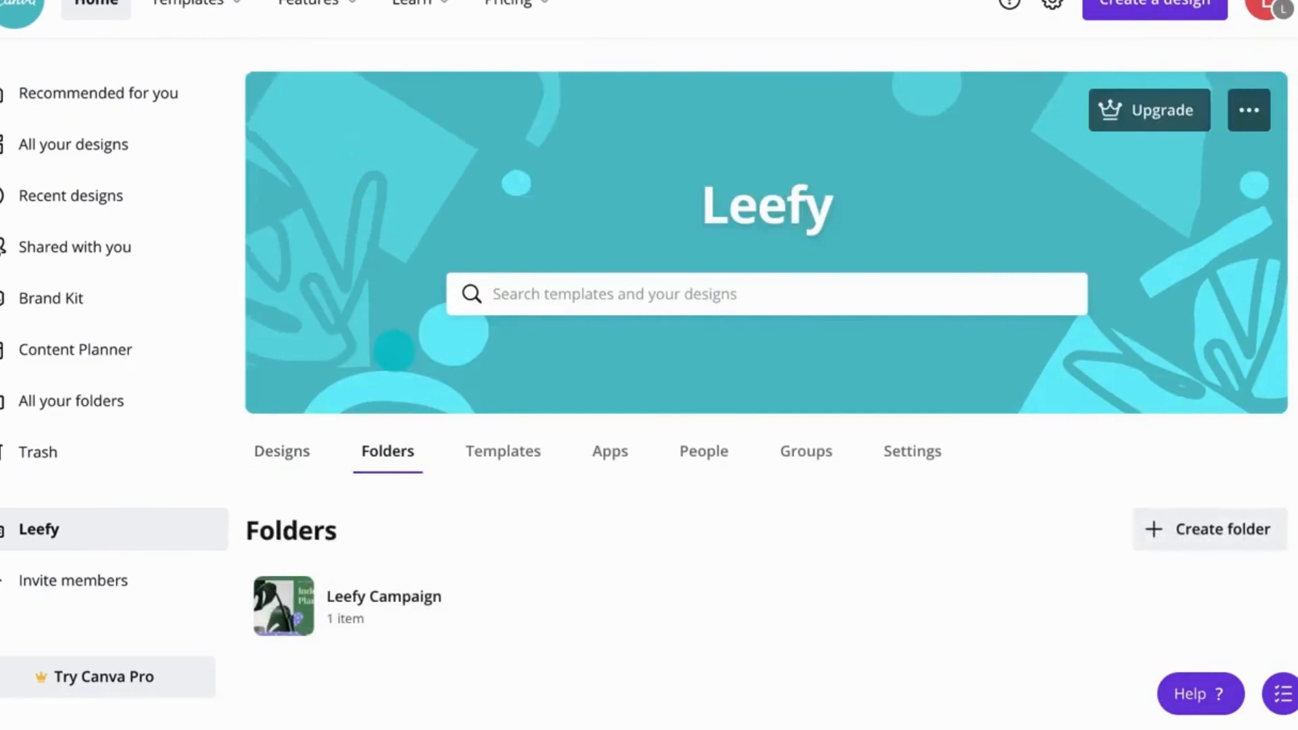
{"action": "left_click", "coordinate": [475, 447]}
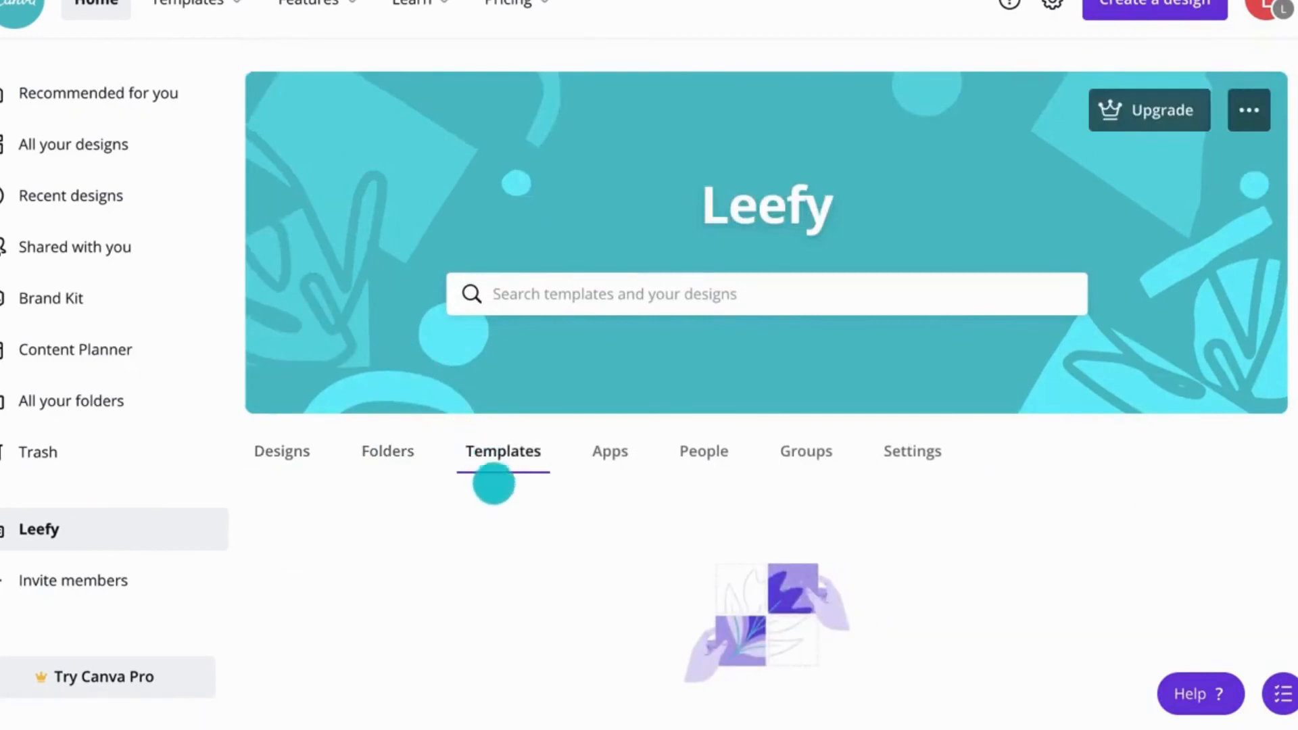
{"action": "scroll", "coordinate": [502, 498], "scroll_direction": "down", "scroll_amount": 1}
{"action": "scroll", "coordinate": [501, 498], "scroll_direction": "down", "scroll_amount": 2}
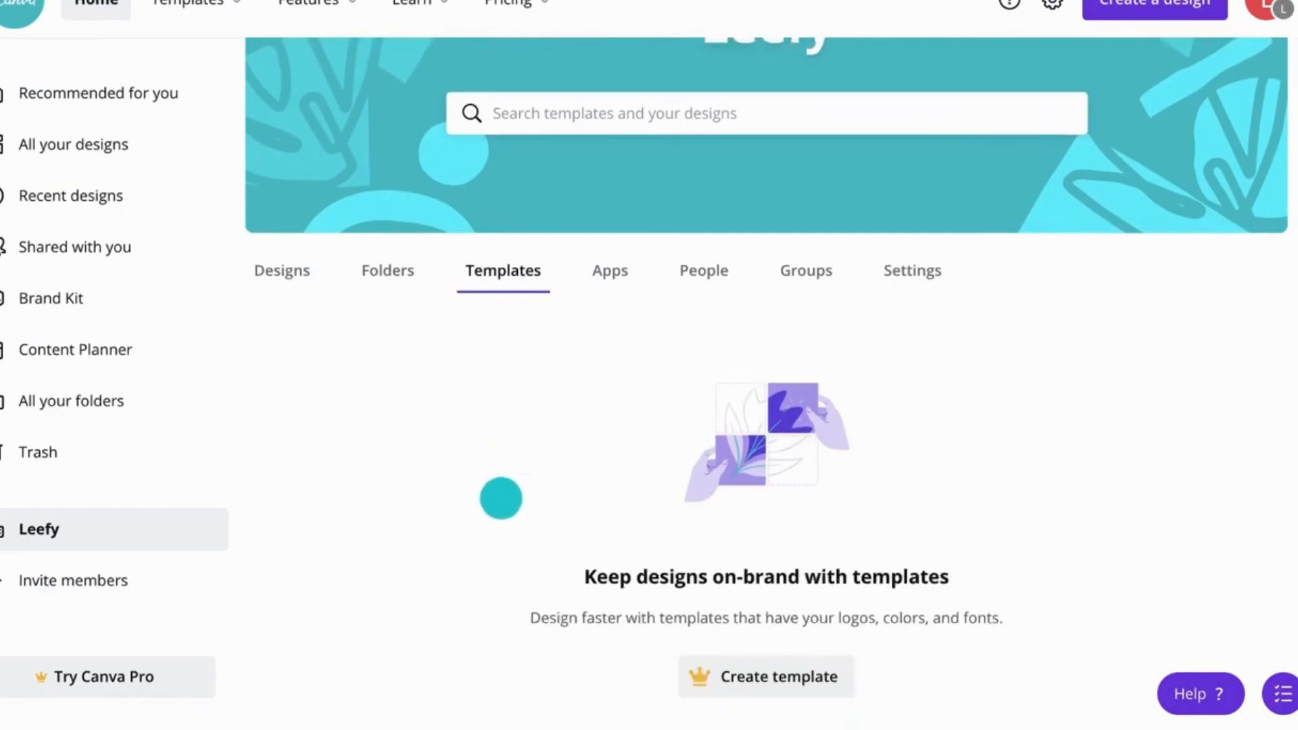
{"action": "left_click", "coordinate": [716, 271]}
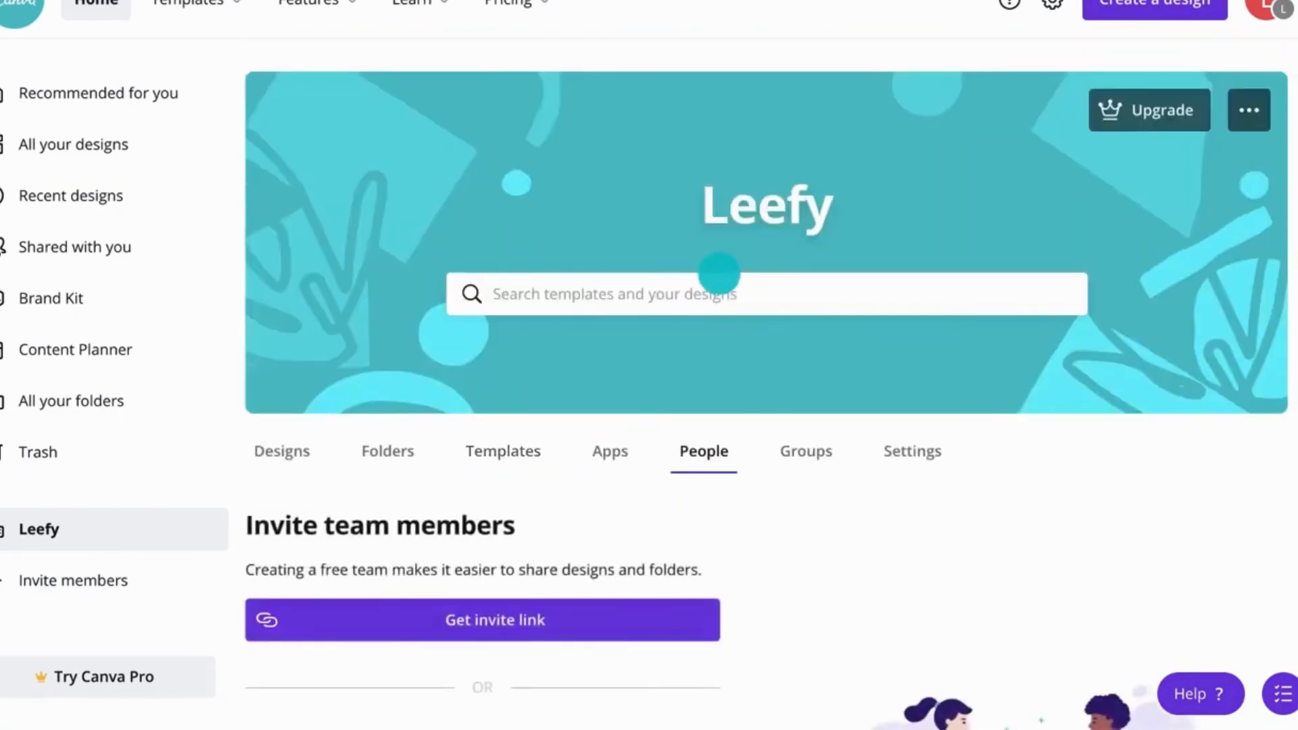
{"action": "scroll", "coordinate": [778, 522], "scroll_direction": "down", "scroll_amount": 5}
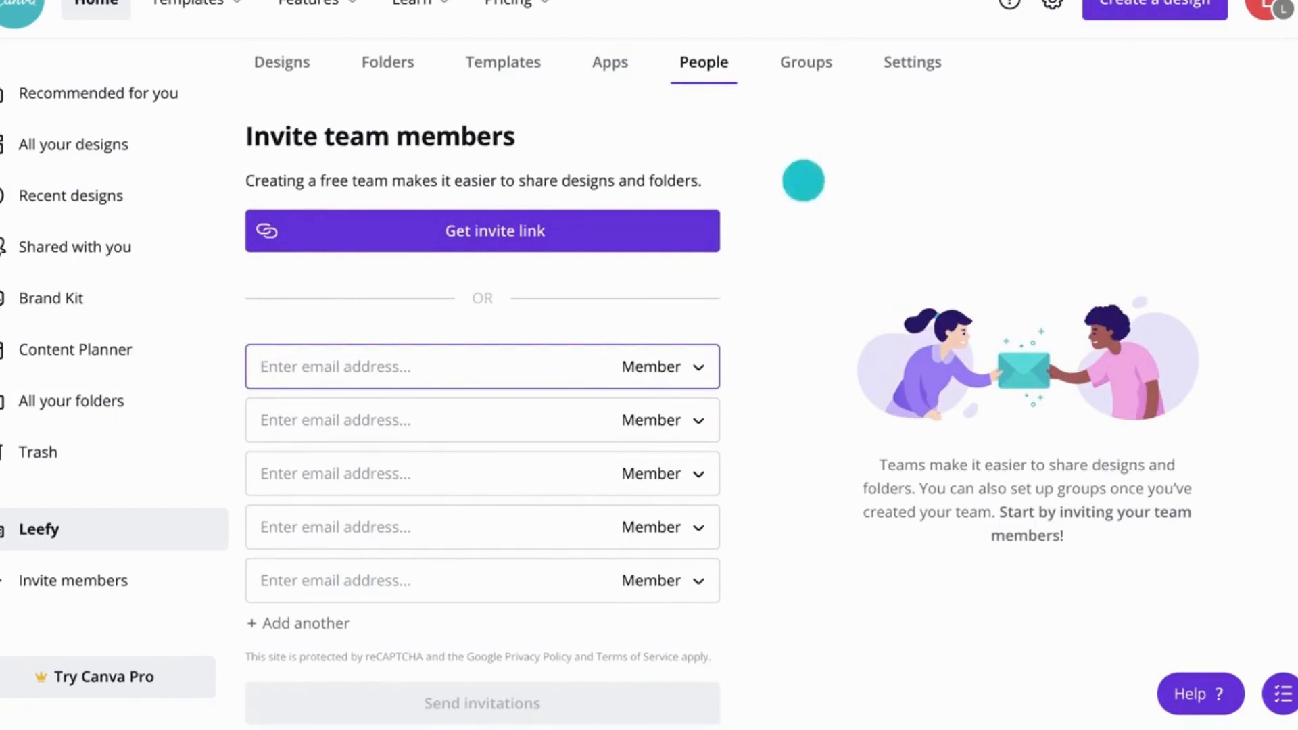
Step: Create a team group named Leefy Marketing
{"action": "left_click", "coordinate": [811, 67]}
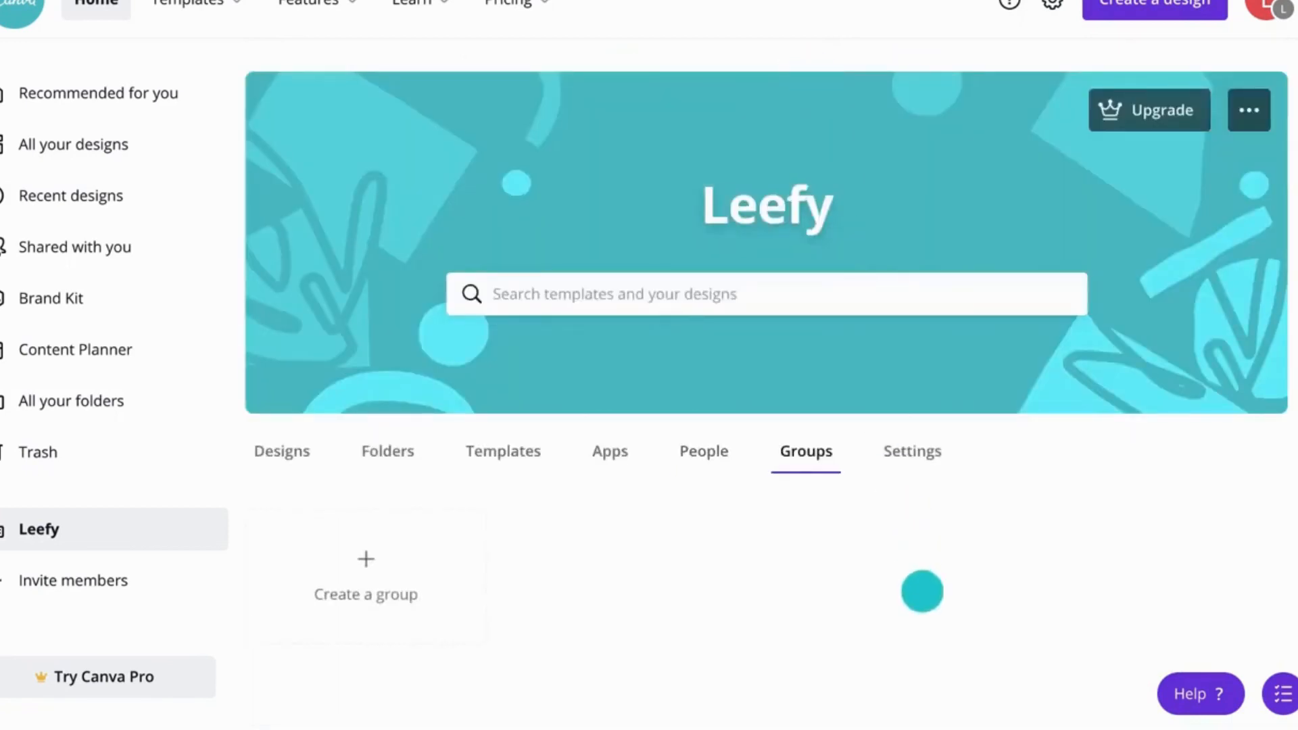
{"action": "left_click", "coordinate": [415, 565]}
{"action": "type", "text": "Leefy Marketing"}
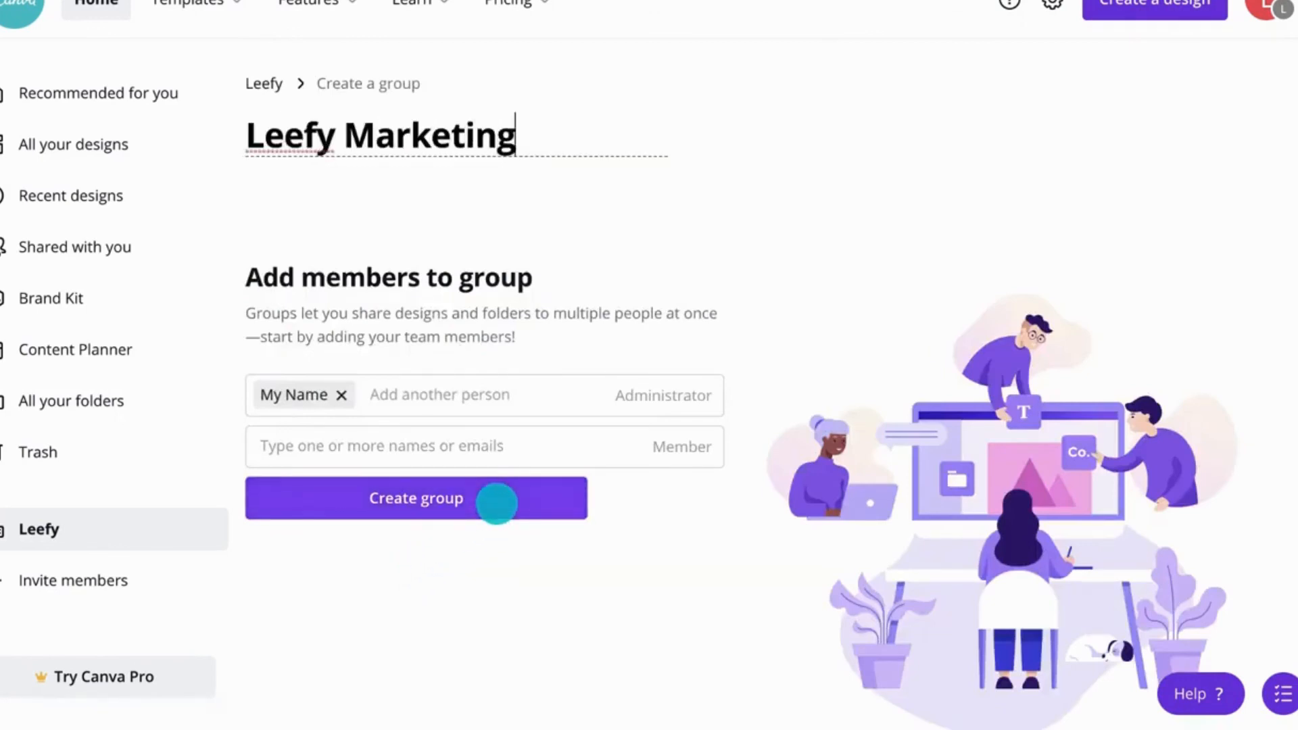
{"action": "left_click", "coordinate": [496, 504]}
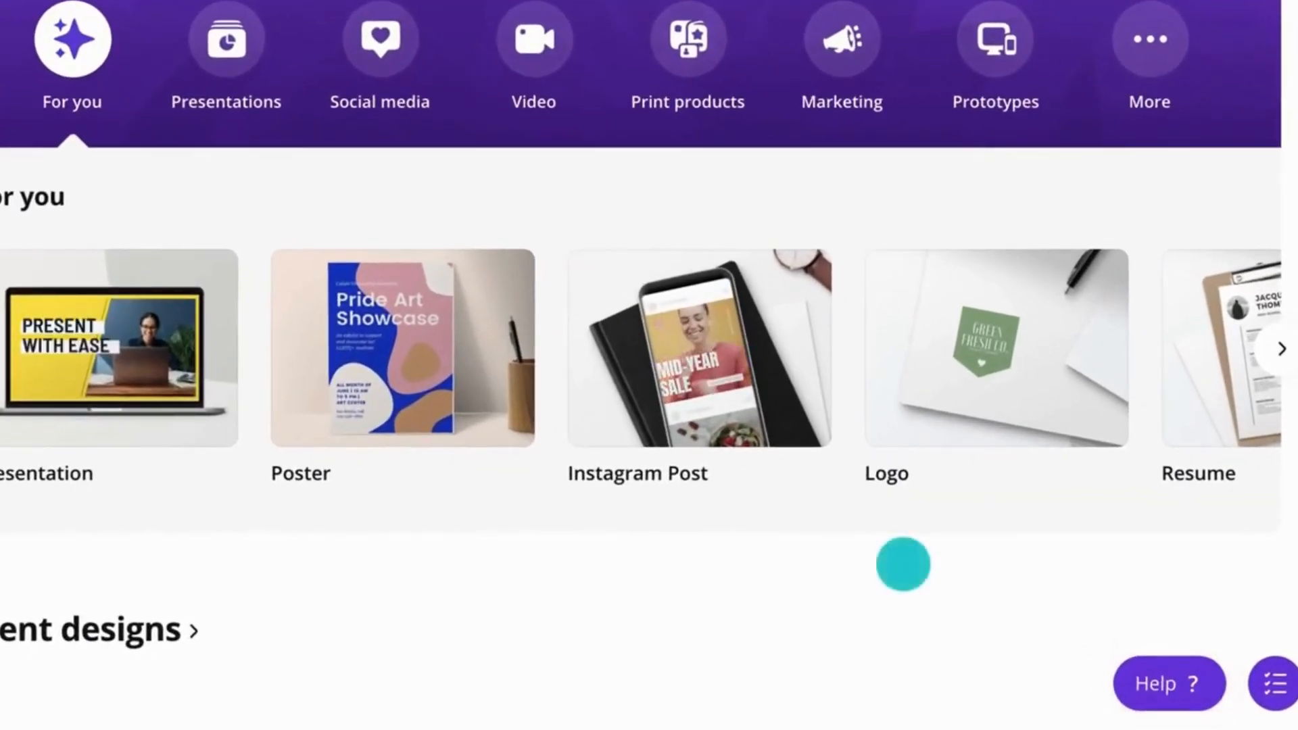
Step: Search help for how to remove a background from an image, open the matching article and close it
{"action": "left_click", "coordinate": [1168, 683]}
{"action": "type", "text": "how to remove a background from an image"}
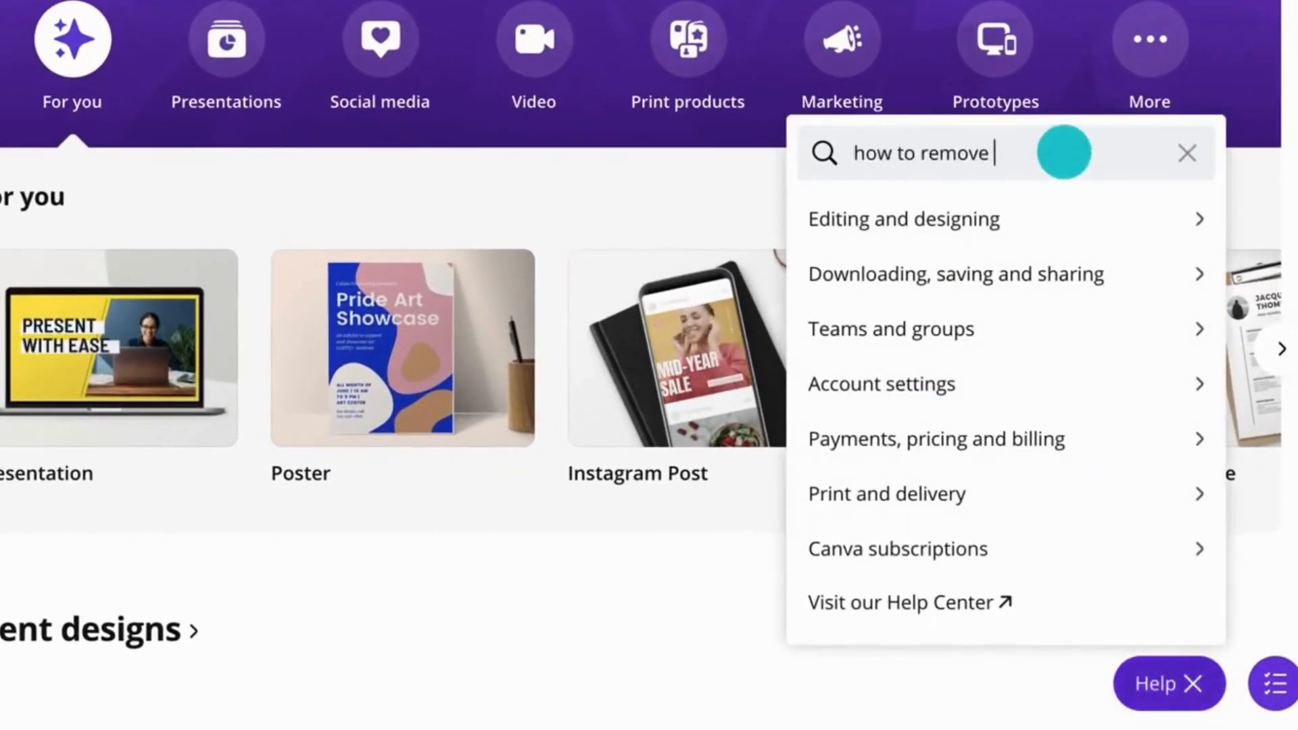
{"action": "left_click", "coordinate": [1067, 211]}
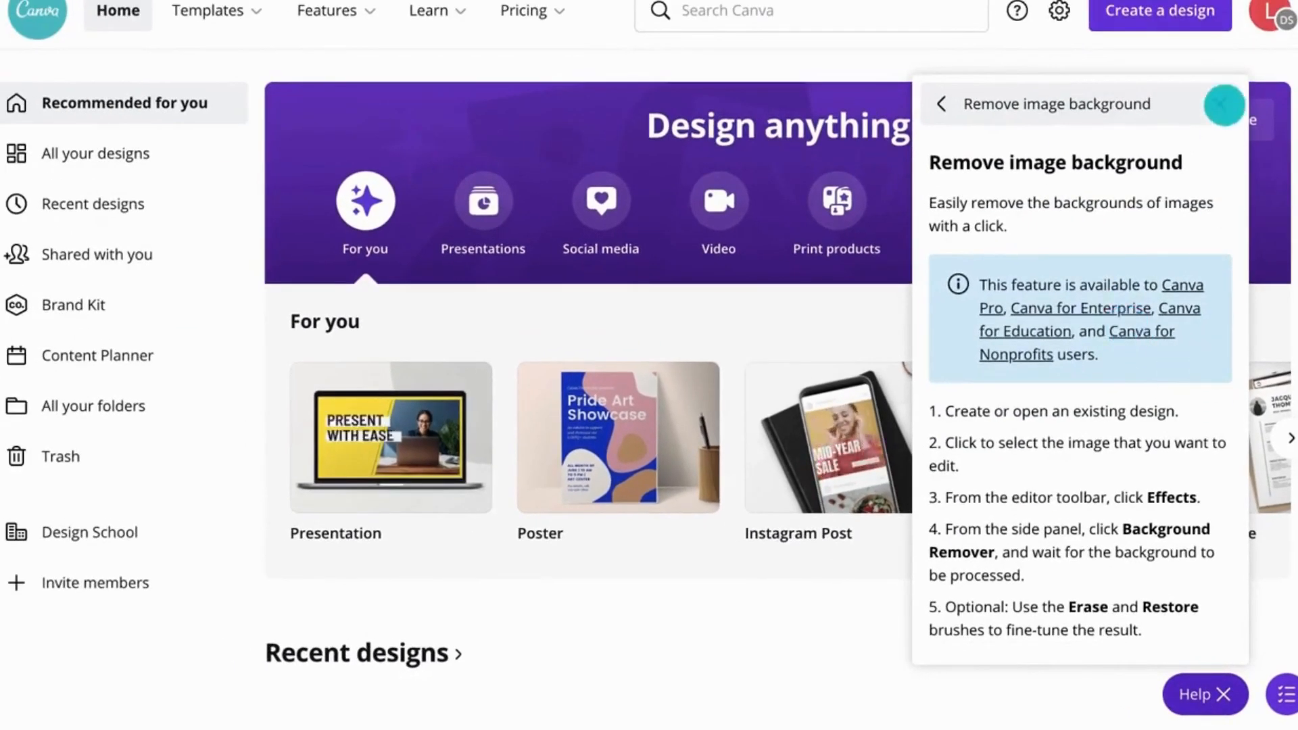
{"action": "left_click", "coordinate": [1219, 104]}
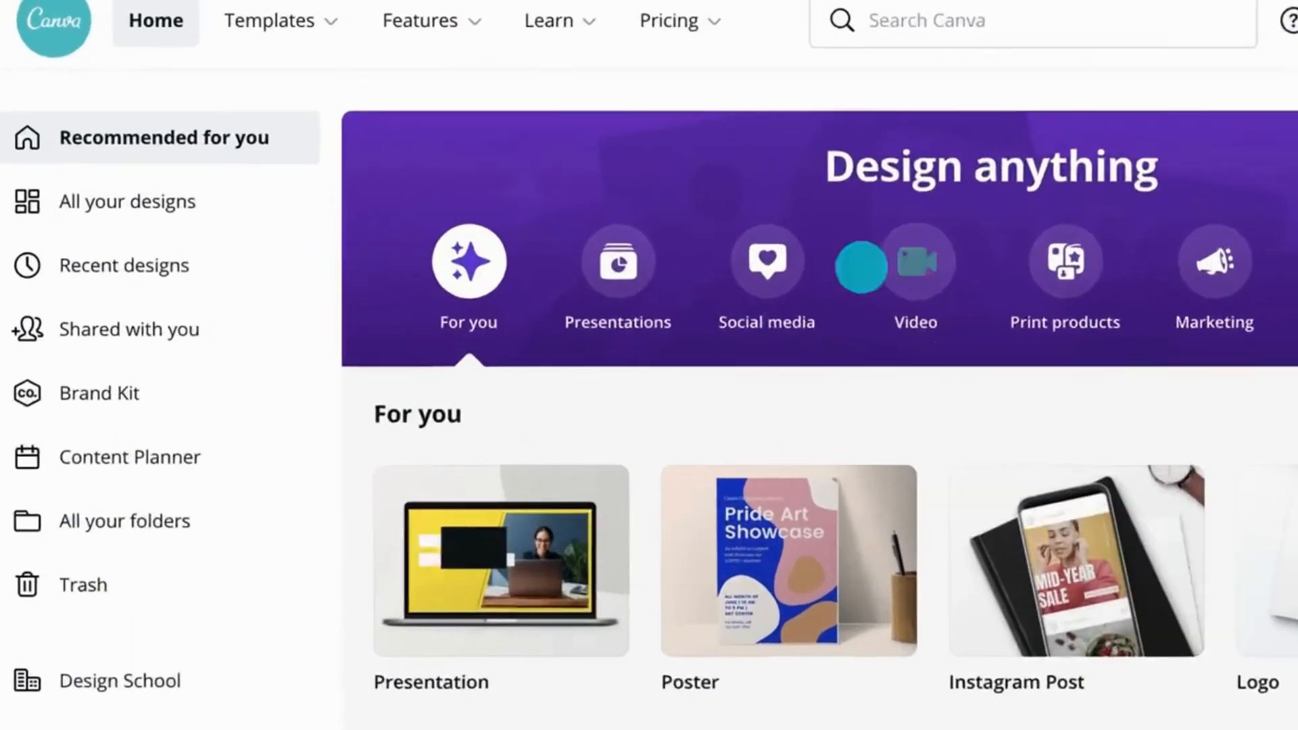
Step: Open the Courses page from the Learn menu and browse the available courses
{"action": "mouse_move", "coordinate": [463, 16]}
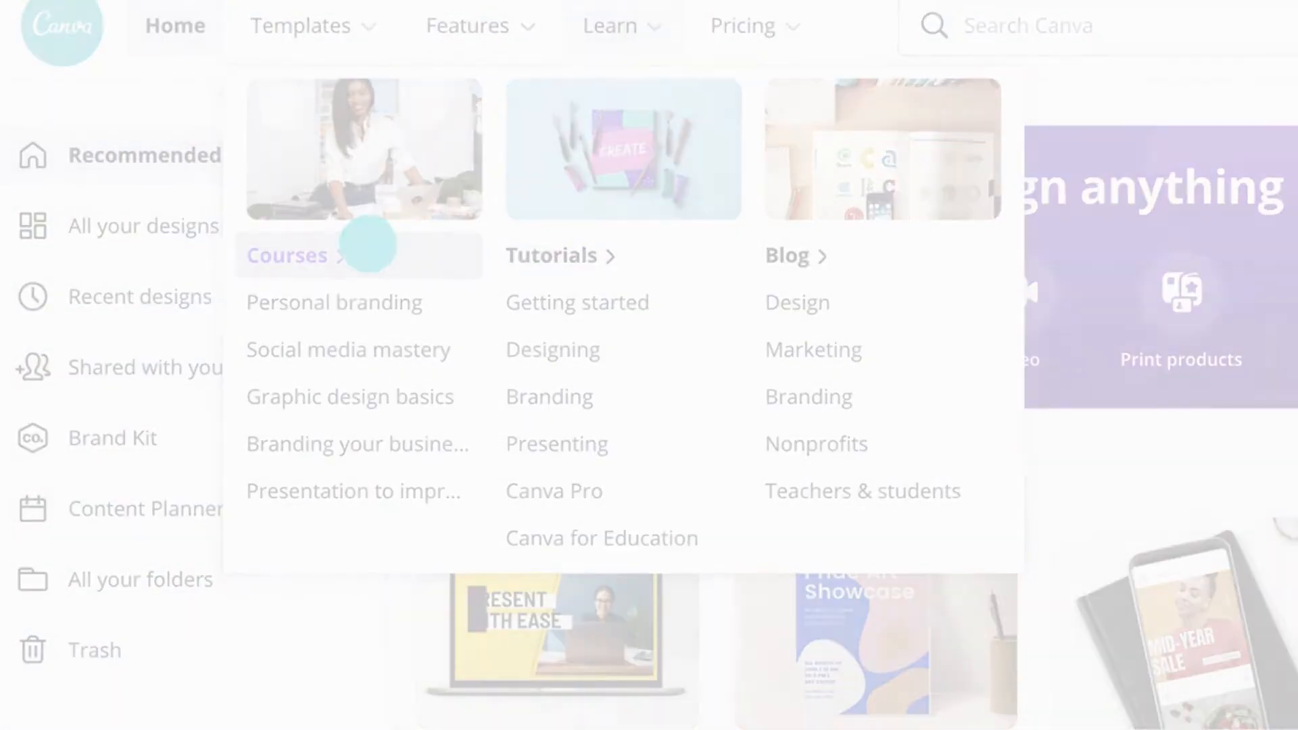
{"action": "left_click", "coordinate": [368, 245]}
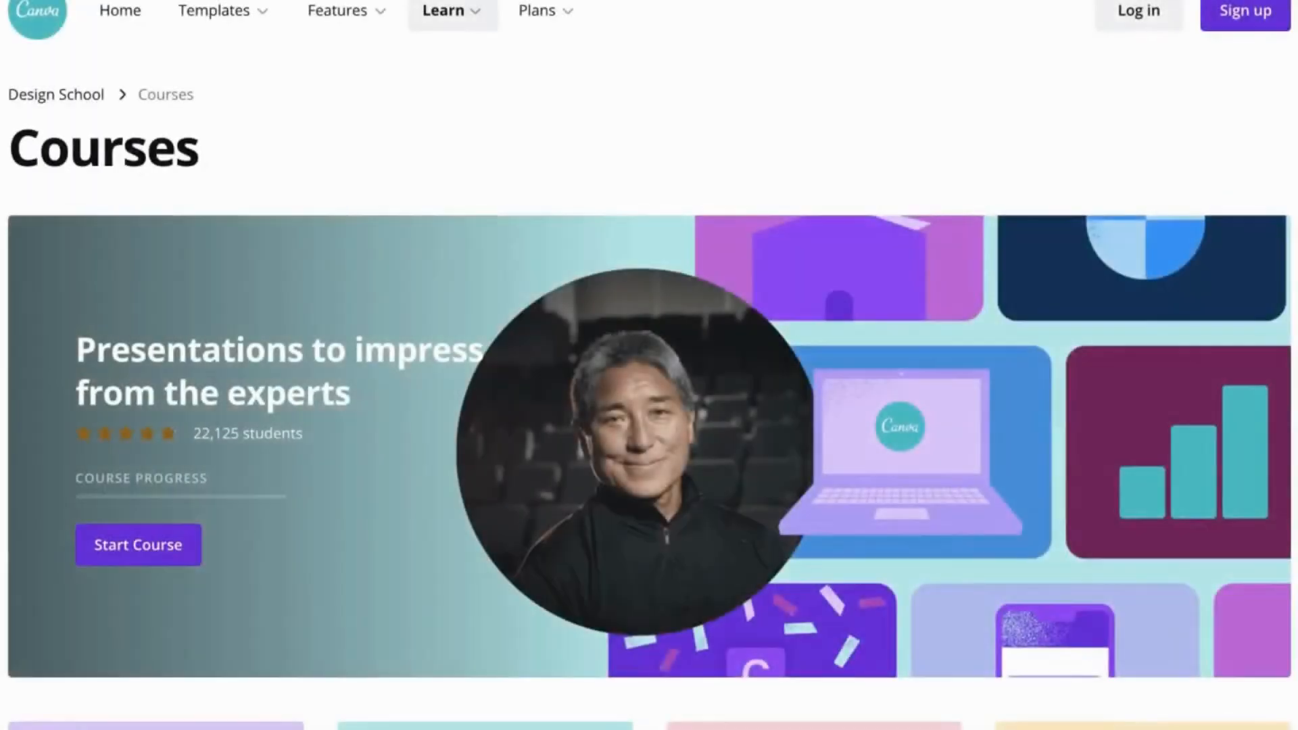
{"action": "scroll", "coordinate": [649, 365], "scroll_direction": "down", "scroll_amount": 8}
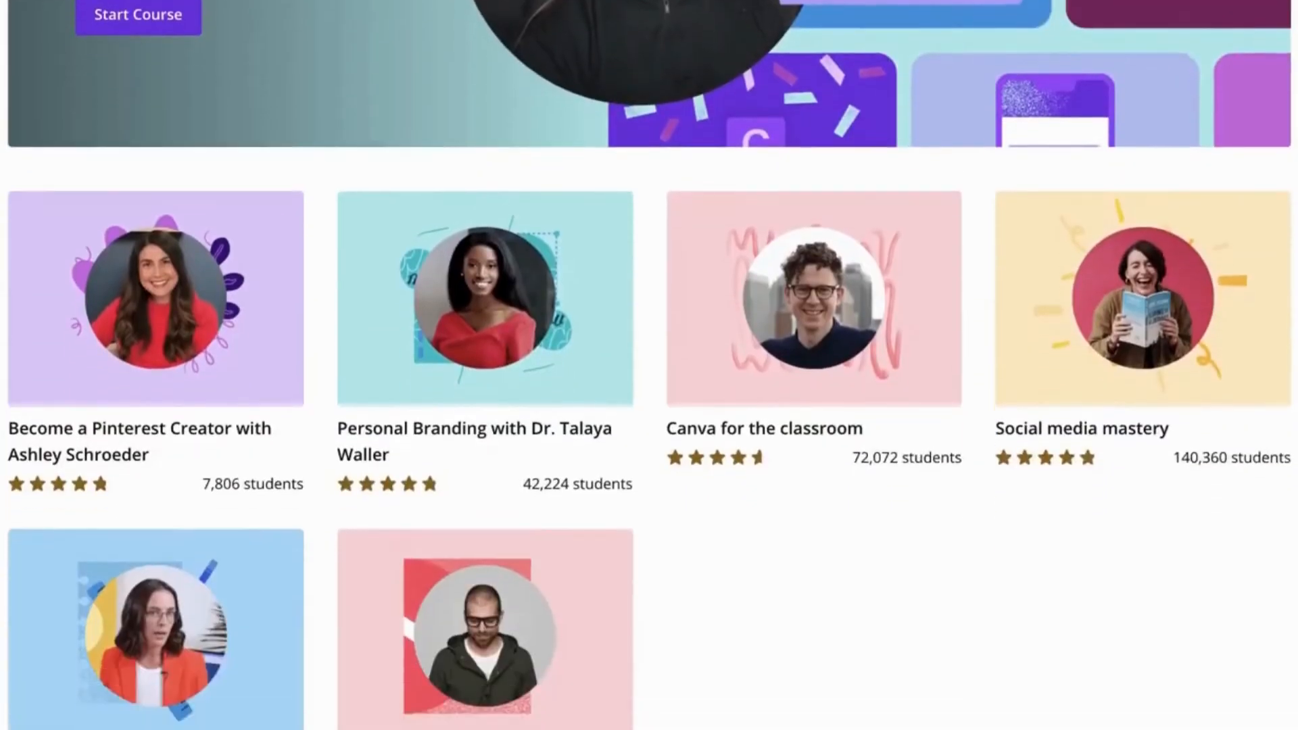
{"action": "scroll", "coordinate": [649, 365], "scroll_direction": "down", "scroll_amount": 2}
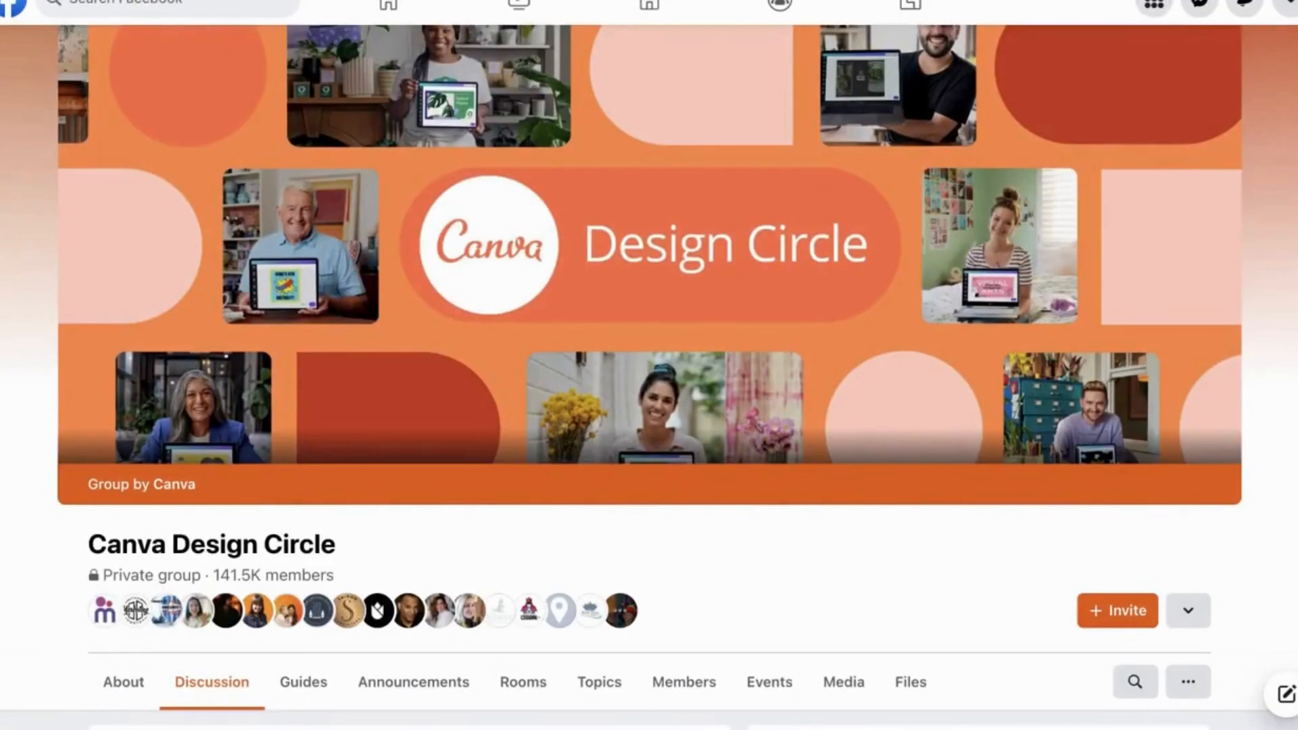
Step: Browse the Canva Design Circle Facebook group's posts, files and events
{"action": "scroll", "coordinate": [649, 378], "scroll_direction": "down", "scroll_amount": 10}
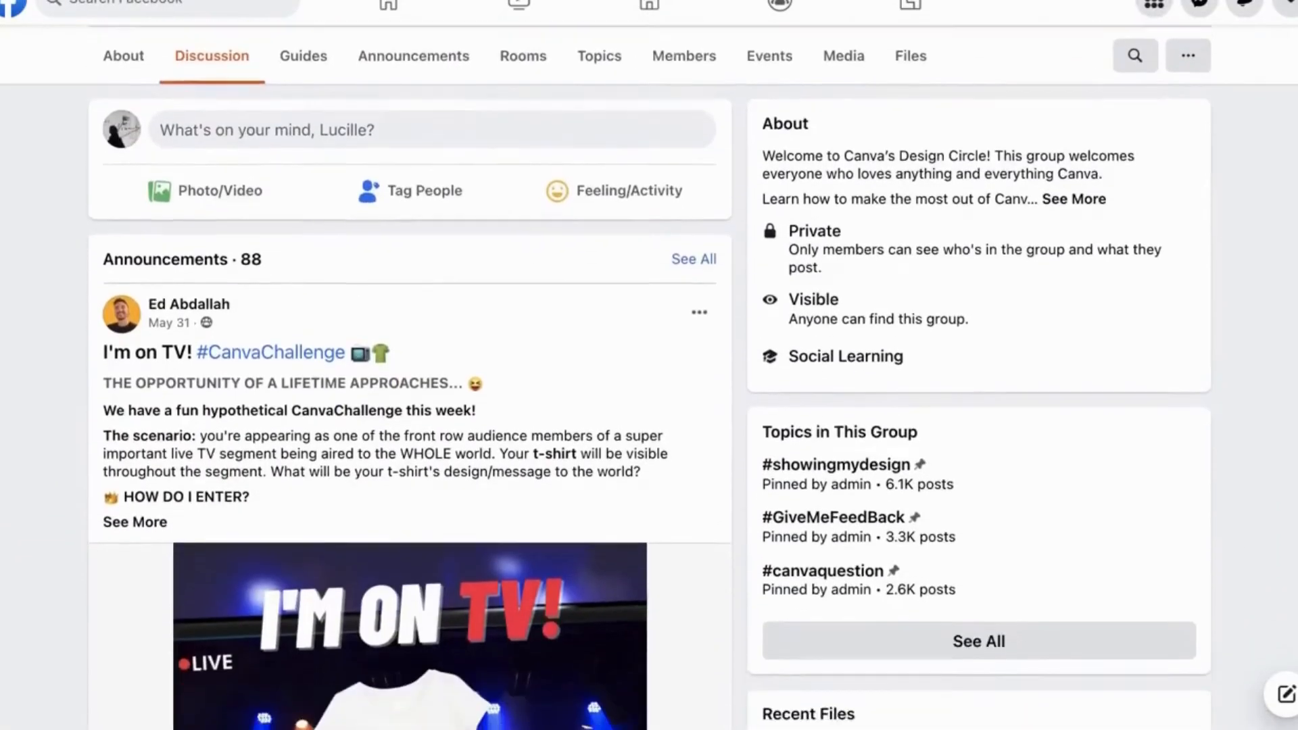
{"action": "scroll", "coordinate": [649, 379], "scroll_direction": "down", "scroll_amount": 15}
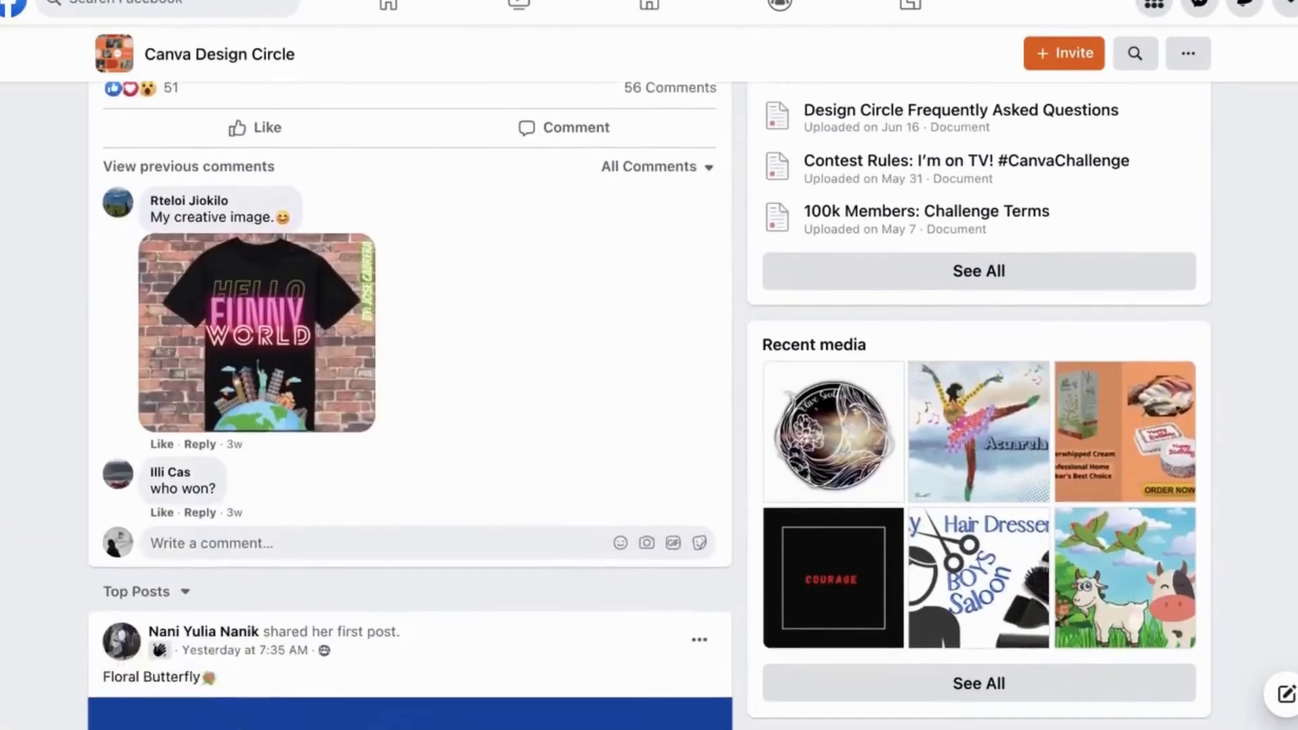
{"action": "scroll", "coordinate": [409, 406], "scroll_direction": "down", "scroll_amount": 15}
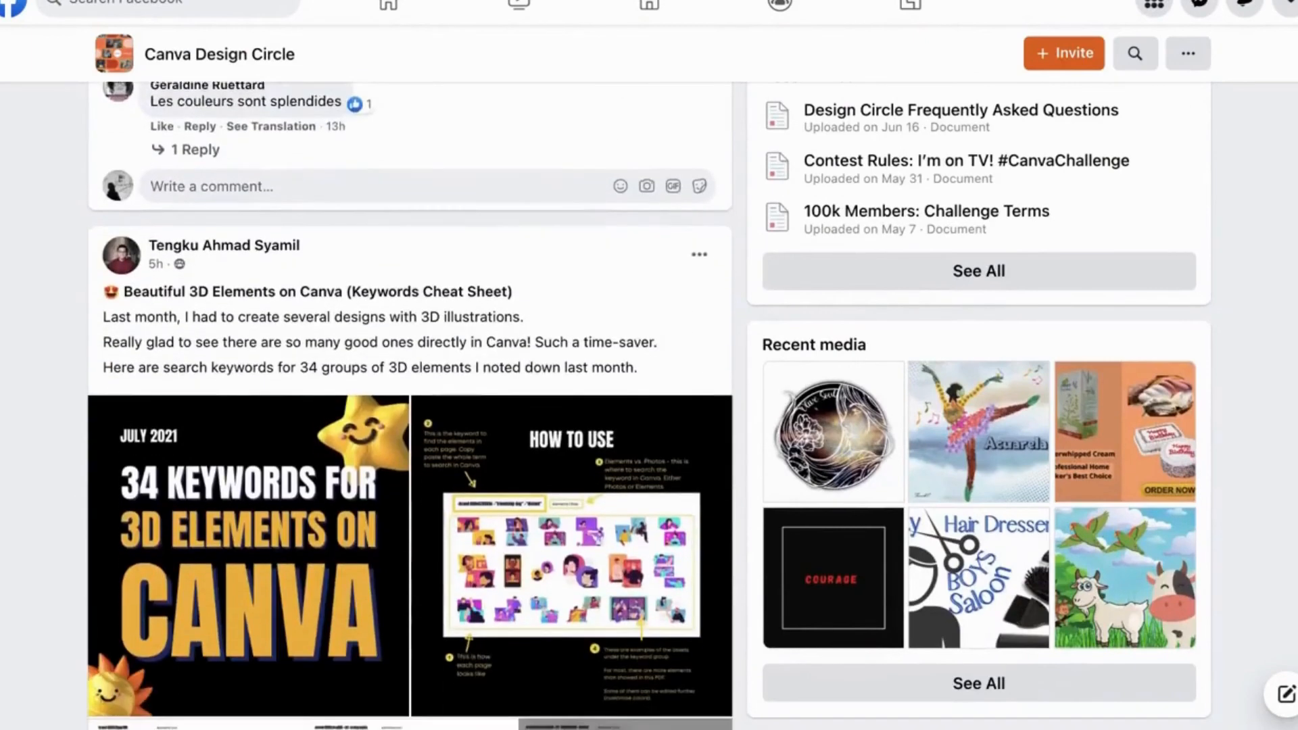
{"action": "scroll", "coordinate": [409, 406], "scroll_direction": "down", "scroll_amount": 15}
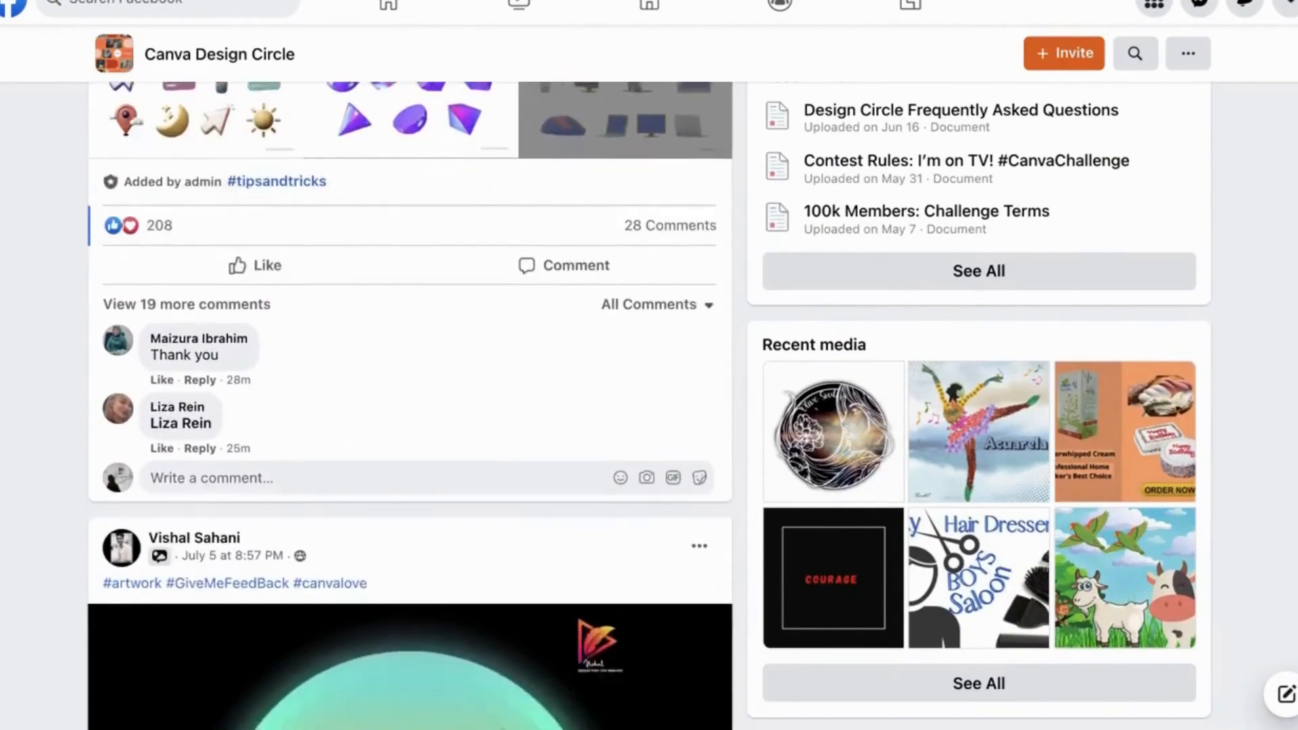
{"action": "scroll", "coordinate": [409, 406], "scroll_direction": "down", "scroll_amount": 5}
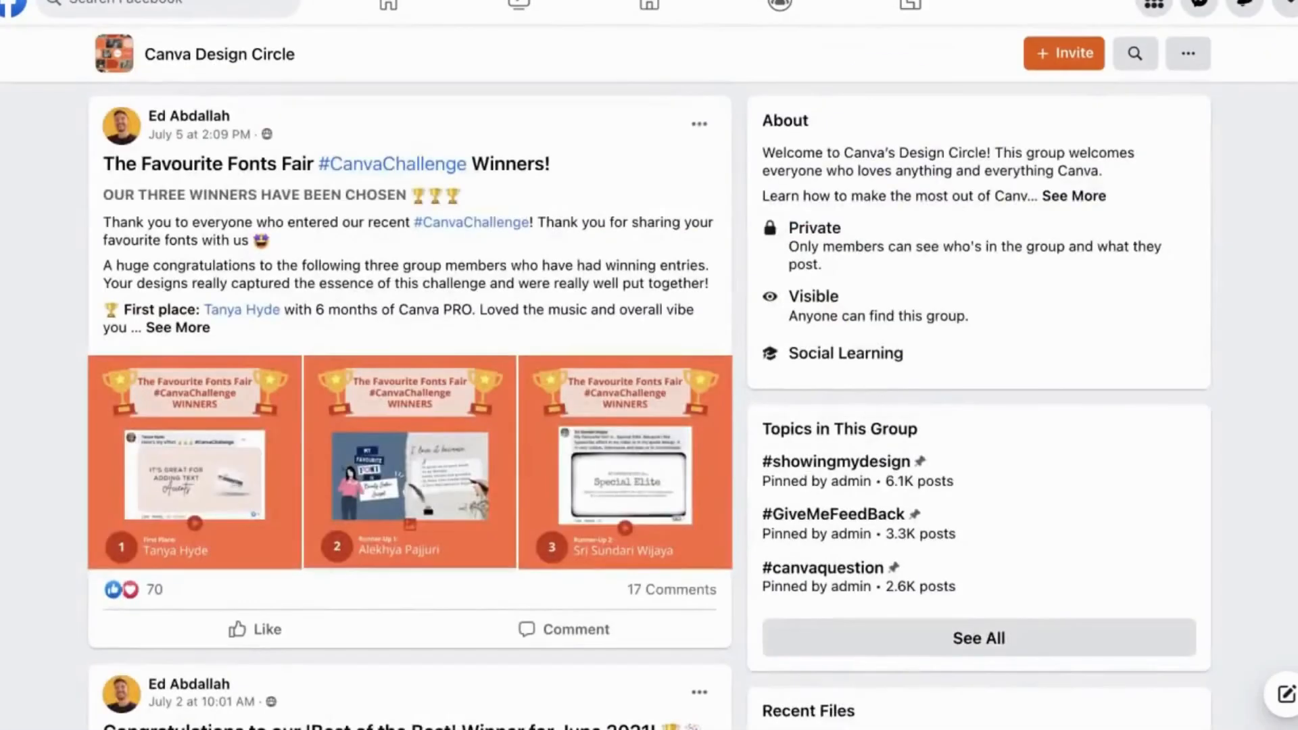
{"action": "scroll", "coordinate": [409, 406], "scroll_direction": "down", "scroll_amount": 6}
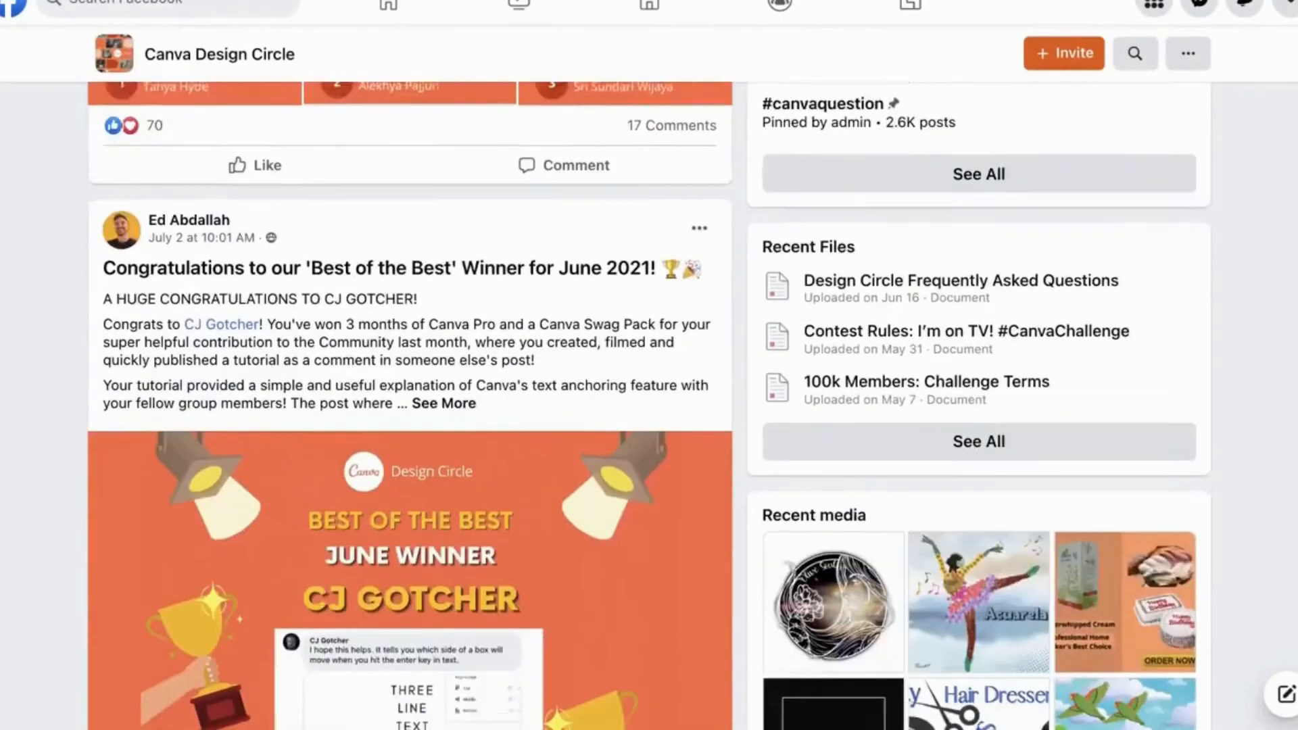
{"action": "scroll", "coordinate": [409, 405], "scroll_direction": "down", "scroll_amount": 3}
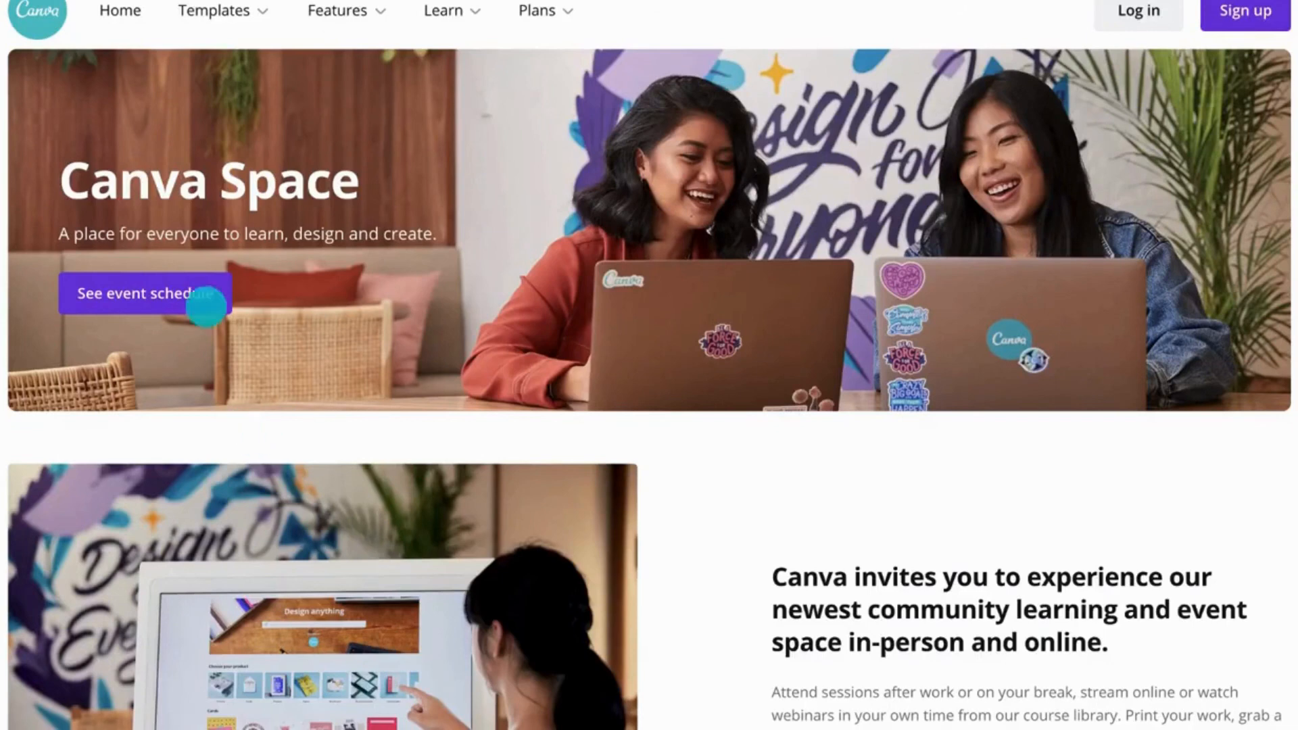
Step: Open the Canva Space event schedule and browse the upcoming and recorded events
{"action": "left_click", "coordinate": [201, 293]}
{"action": "scroll", "coordinate": [649, 365], "scroll_direction": "down", "scroll_amount": 10}
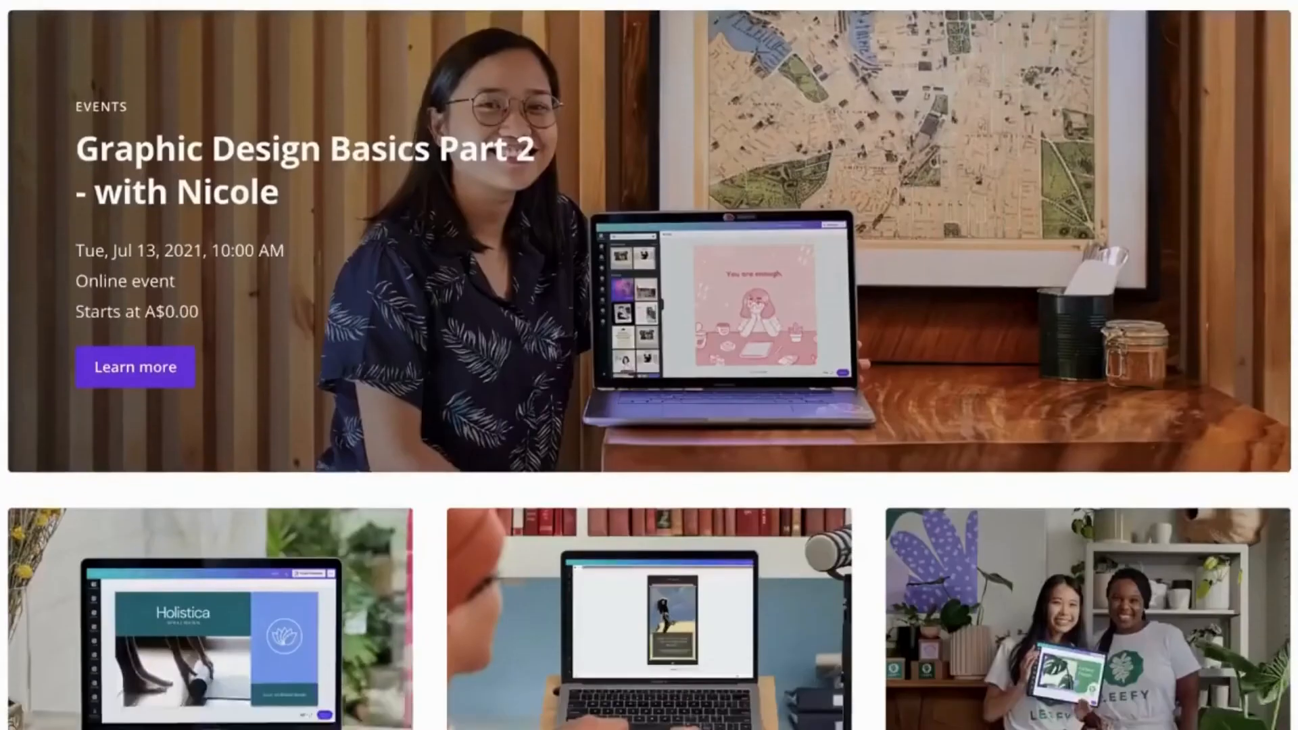
{"action": "scroll", "coordinate": [649, 365], "scroll_direction": "down", "scroll_amount": 15}
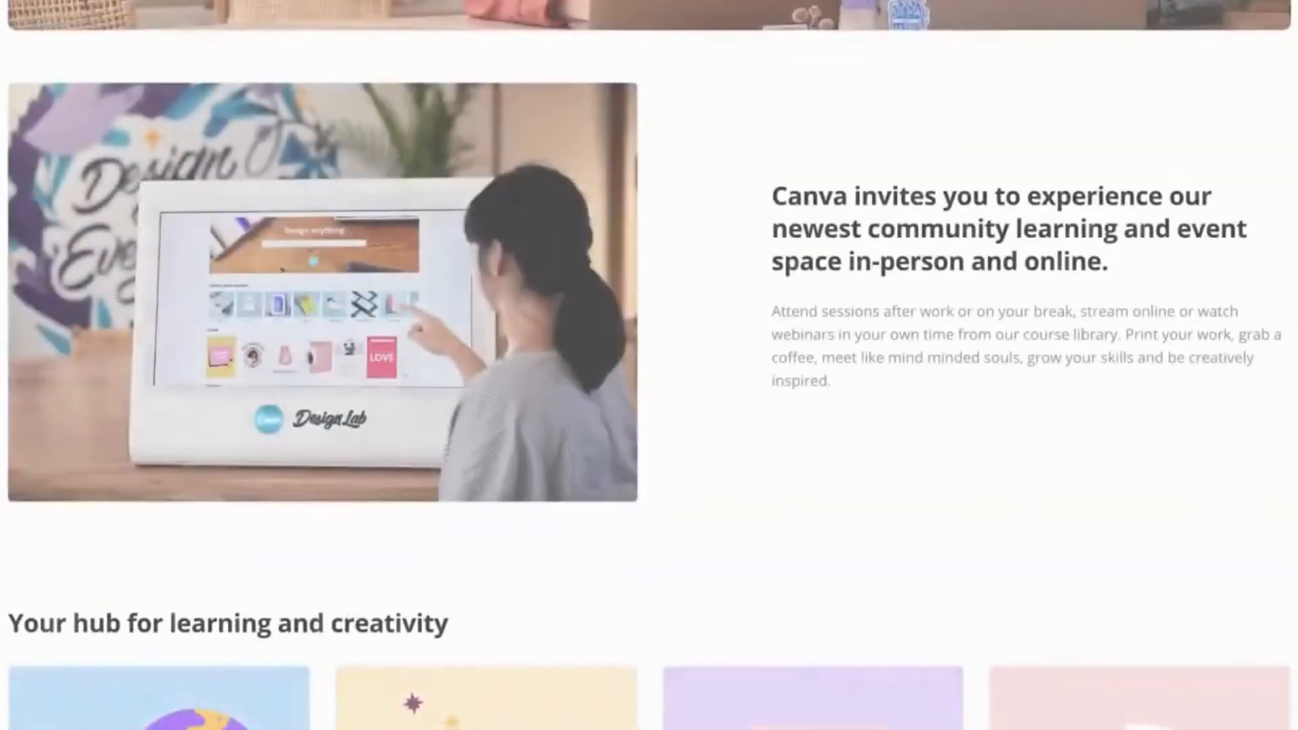
{"action": "scroll", "coordinate": [649, 366], "scroll_direction": "down", "scroll_amount": 6}
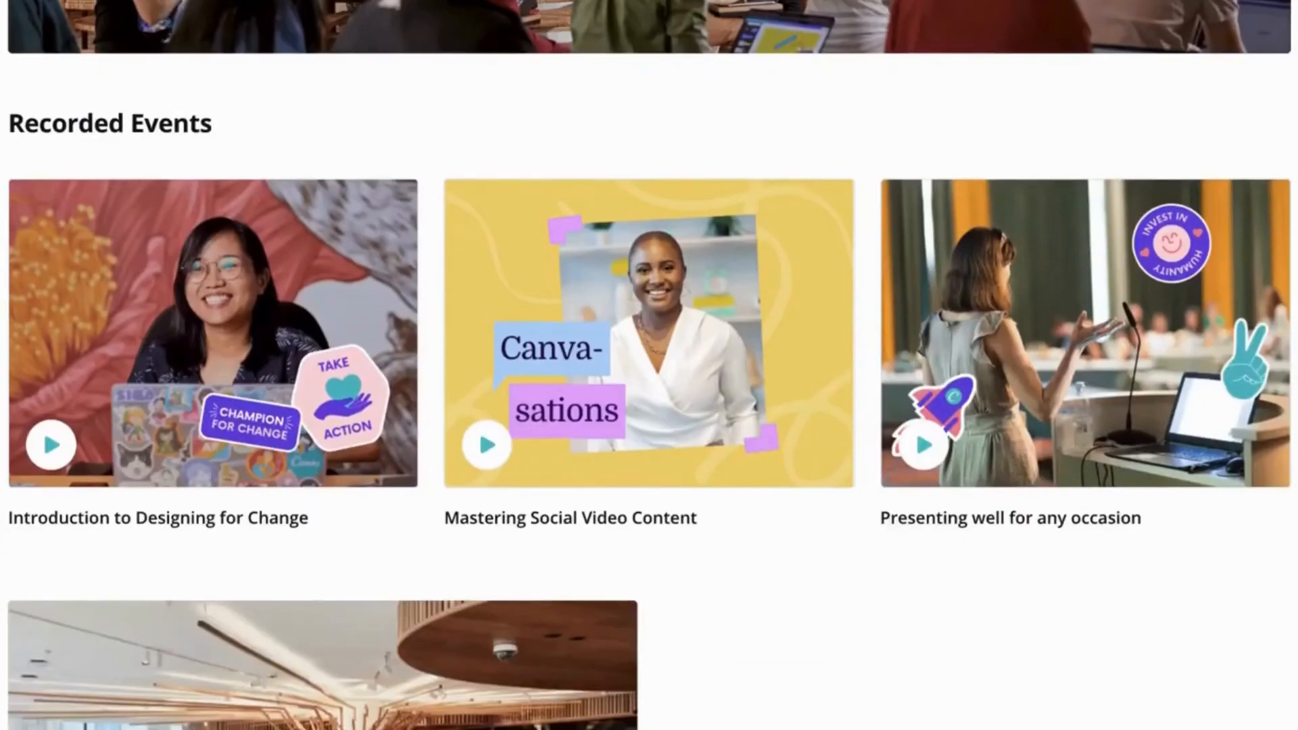
{"action": "left_click", "coordinate": [1135, 392]}
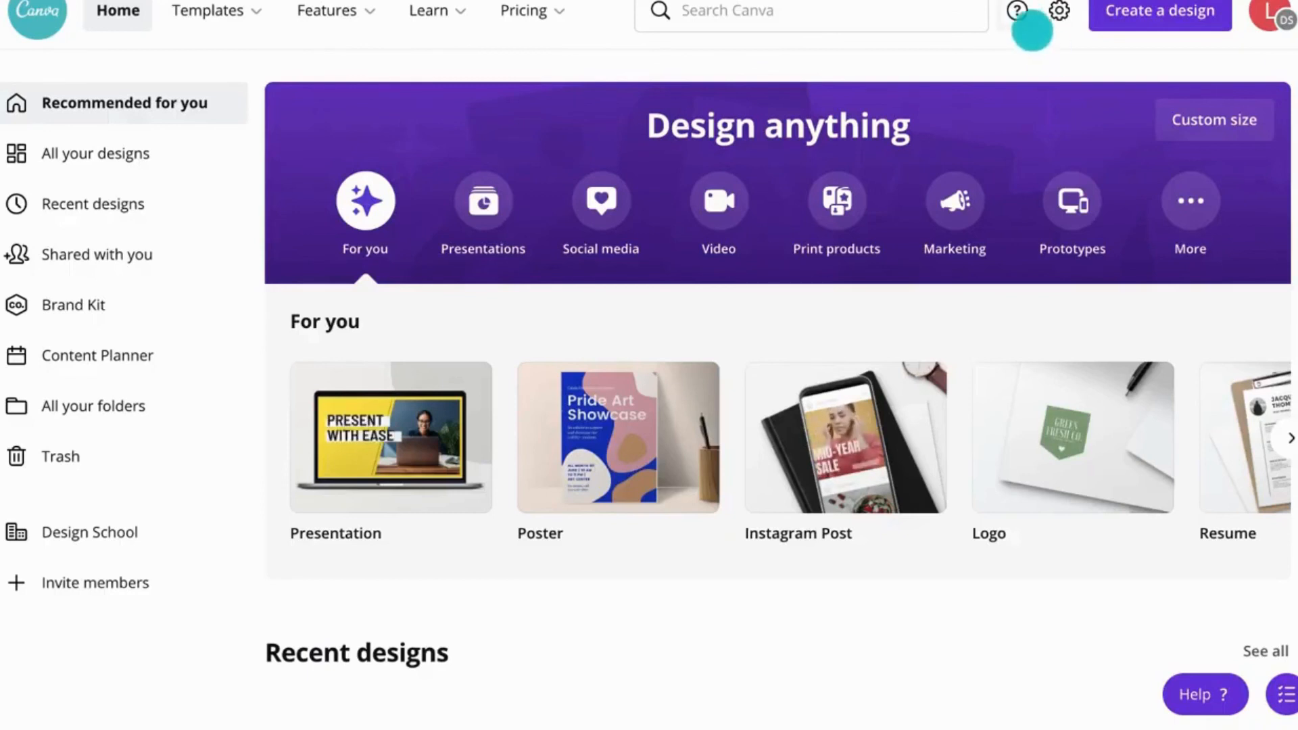
Step: Open the Help Center and go to its Get in touch page for reporting an issue
{"action": "left_click", "coordinate": [1024, 19]}
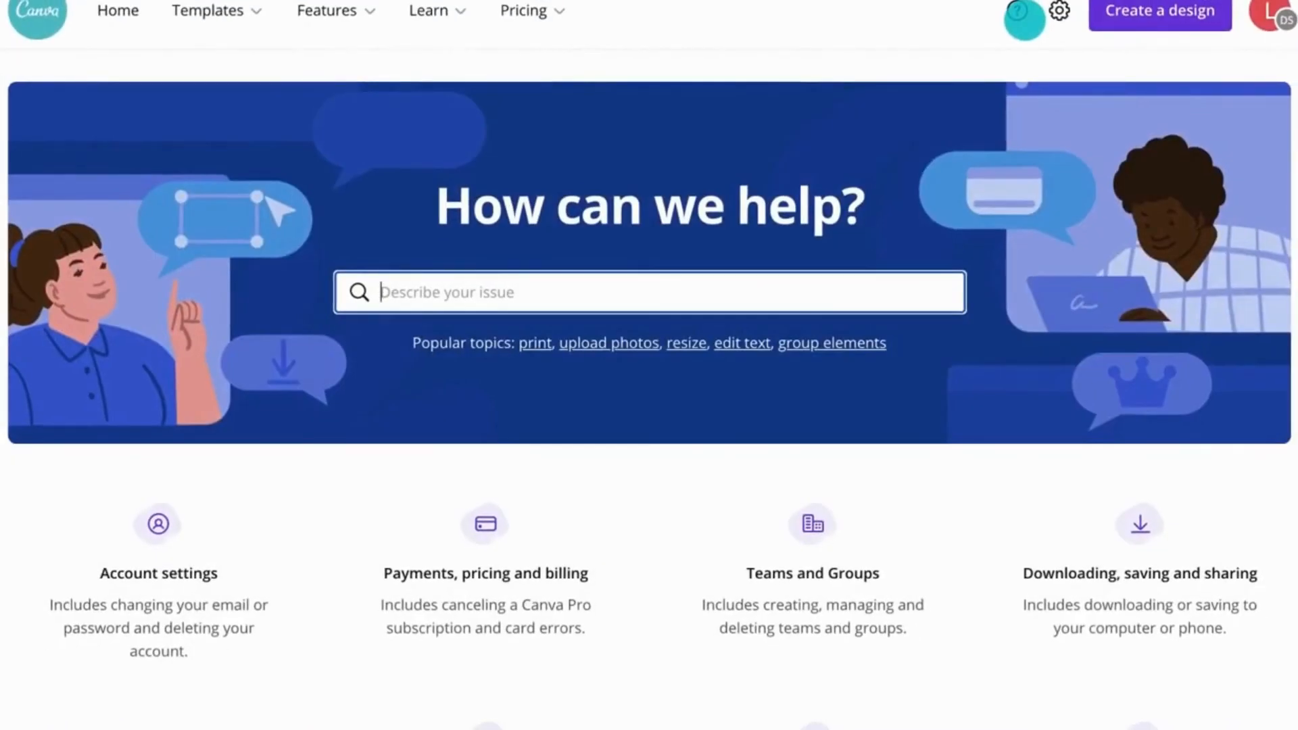
{"action": "scroll", "coordinate": [1026, 18], "scroll_direction": "down", "scroll_amount": 20}
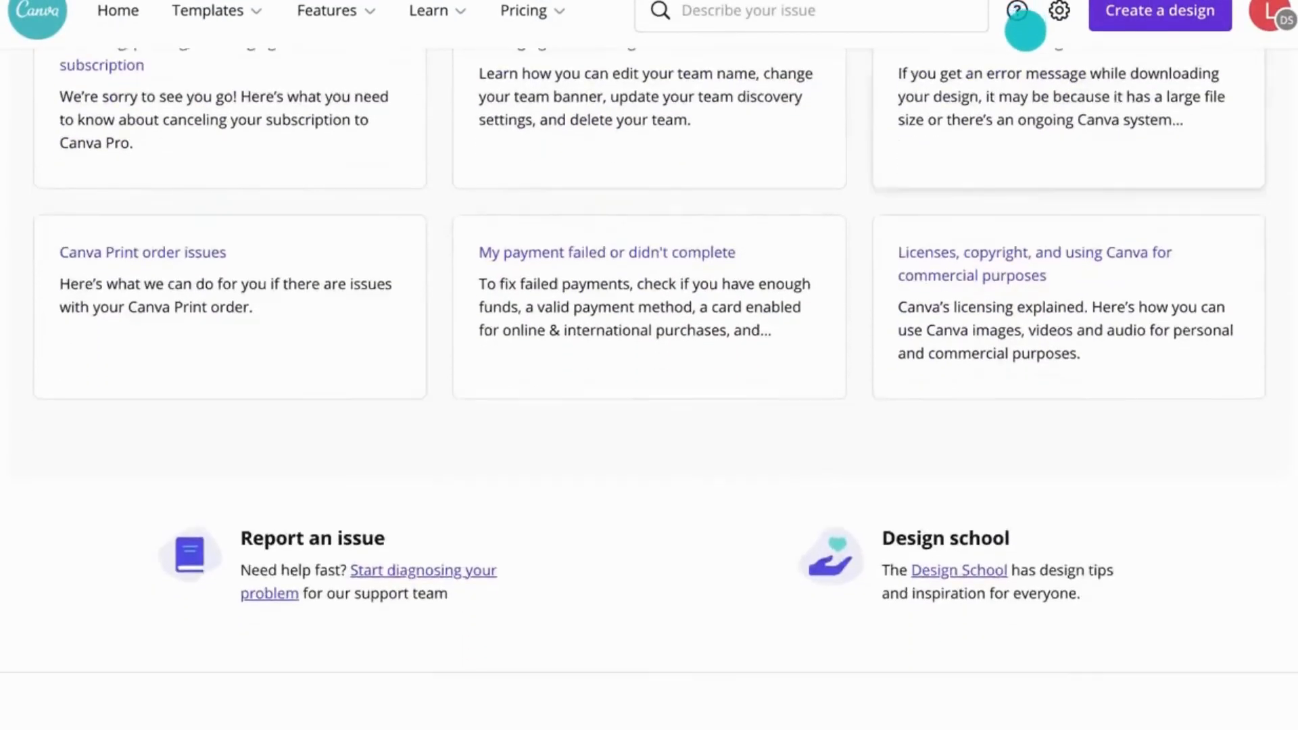
{"action": "left_click", "coordinate": [467, 204]}
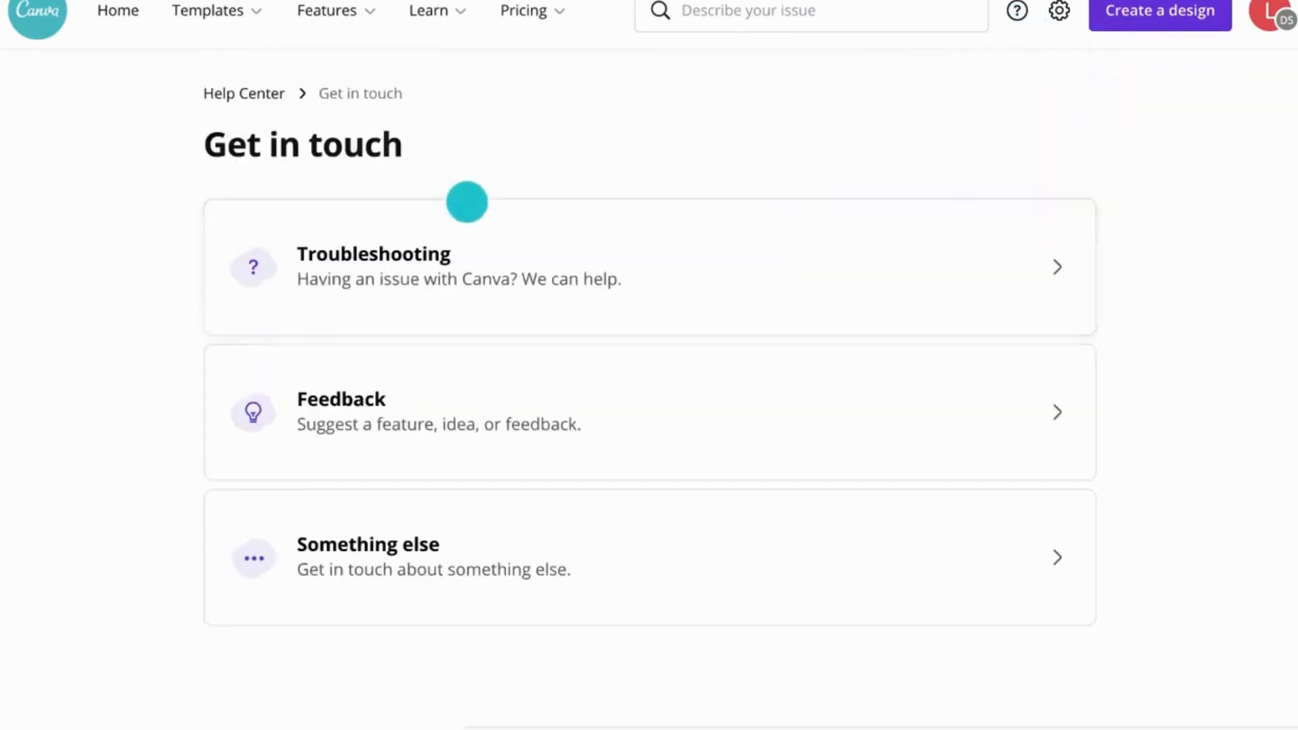